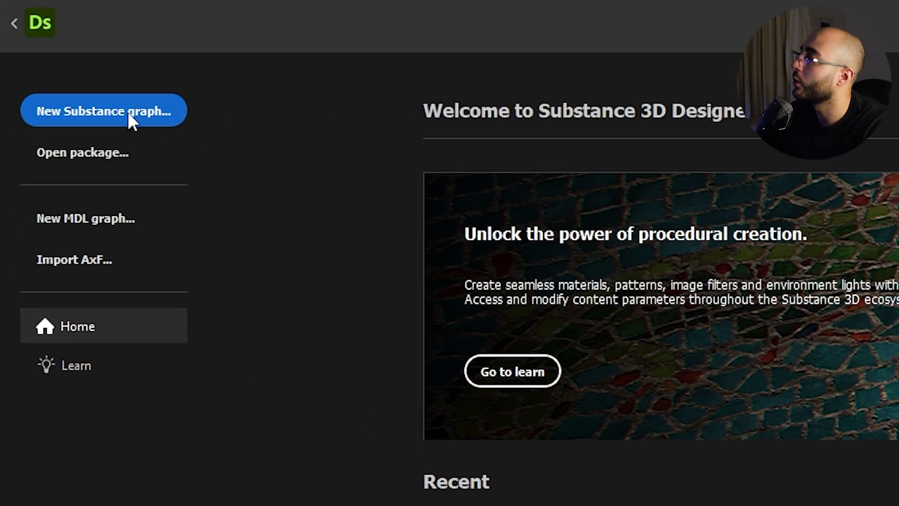
Create a new Substance graph named TestVideo from the Metallic Roughness template with a 4096 px parent size in a new package
click(105, 113)
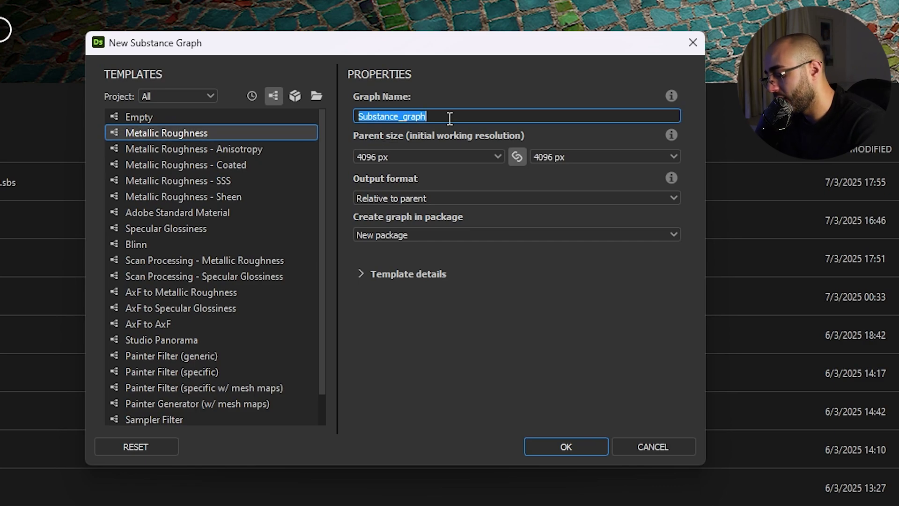
text(TestVideo)
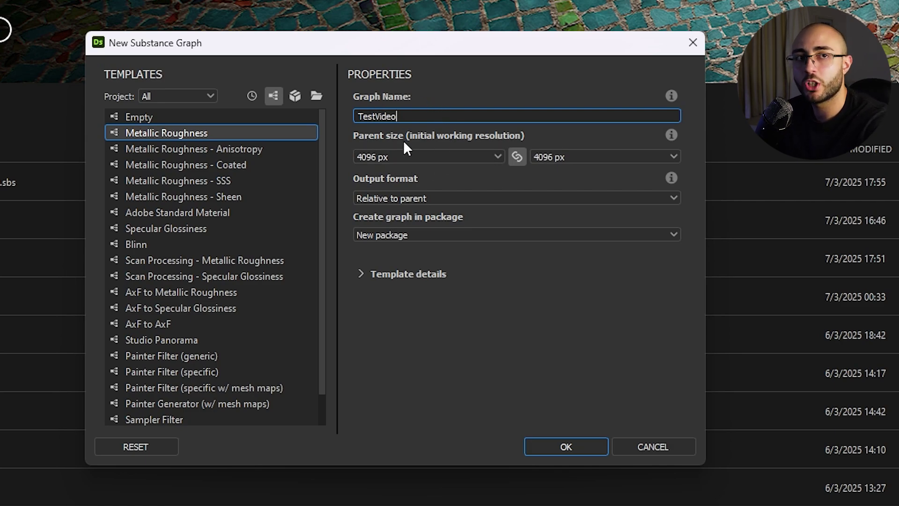
click(491, 156)
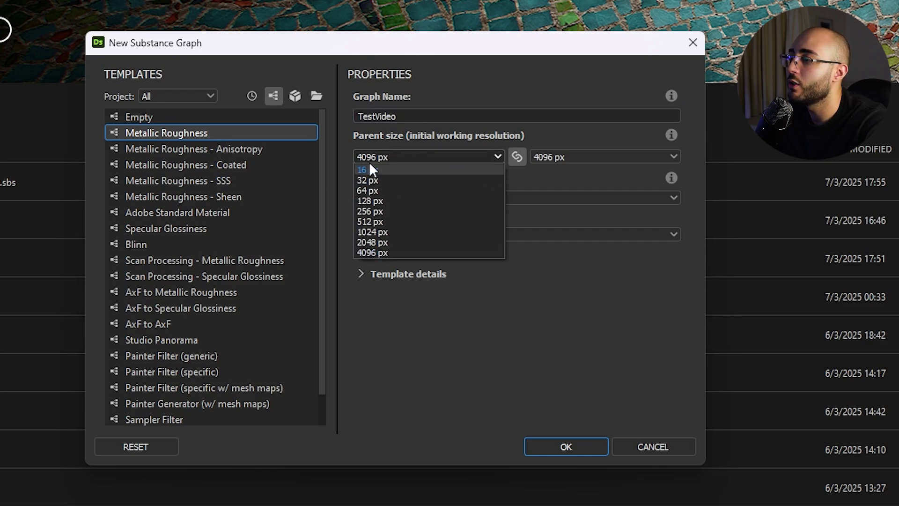
click(384, 252)
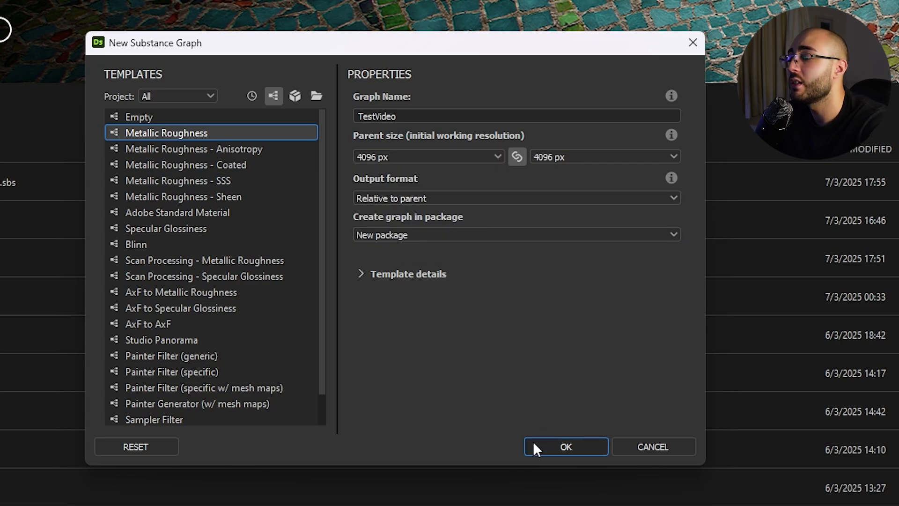
click(542, 449)
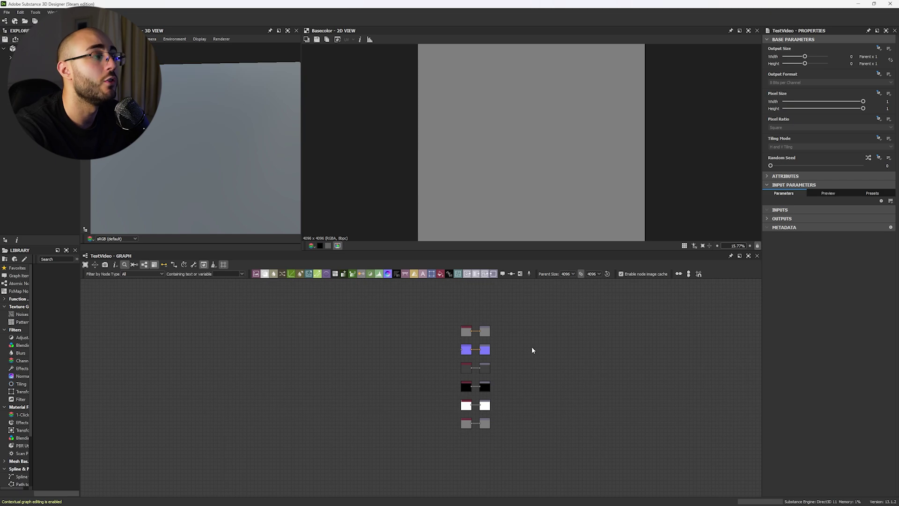
drag(708, 32, 738, 80)
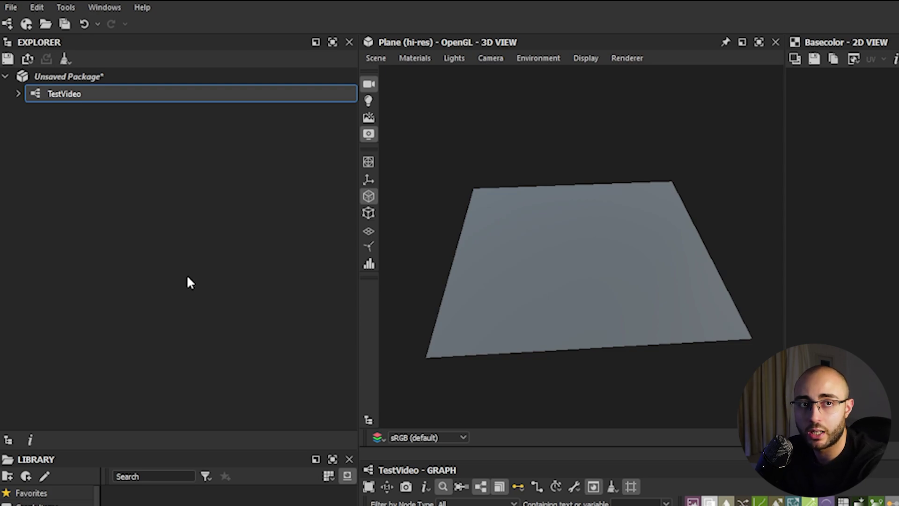
right_click(51, 73)
mouse_move(98, 84)
click(239, 83)
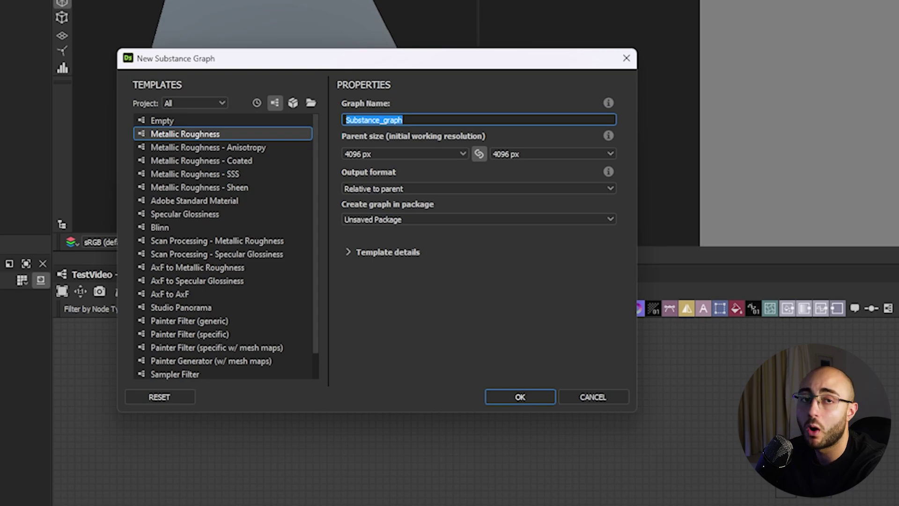
click(178, 162)
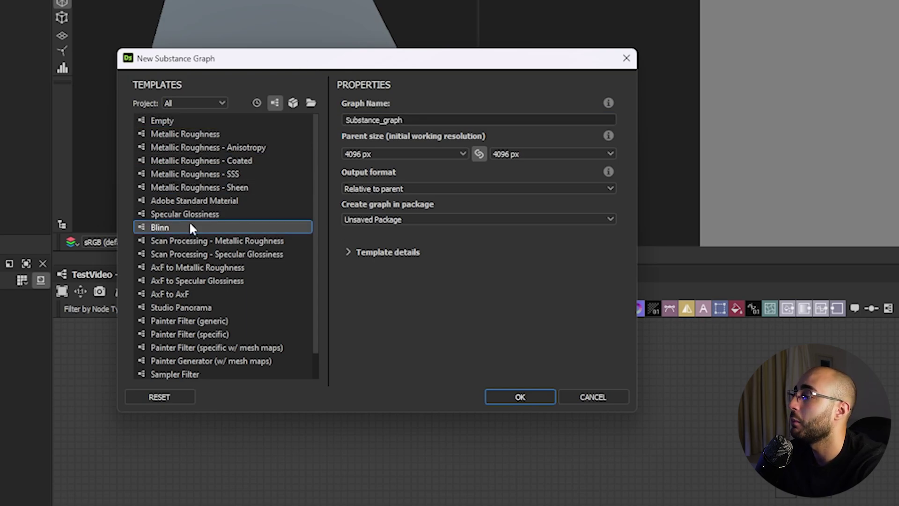
click(179, 348)
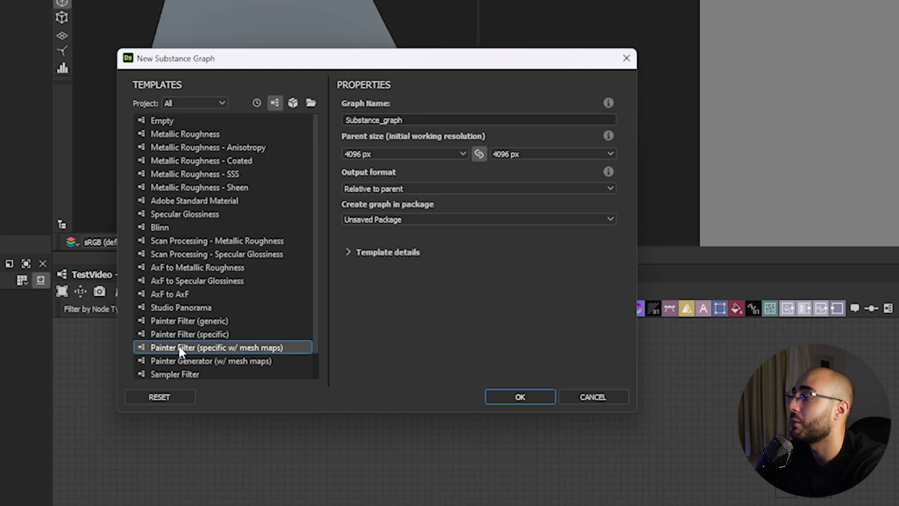
click(604, 397)
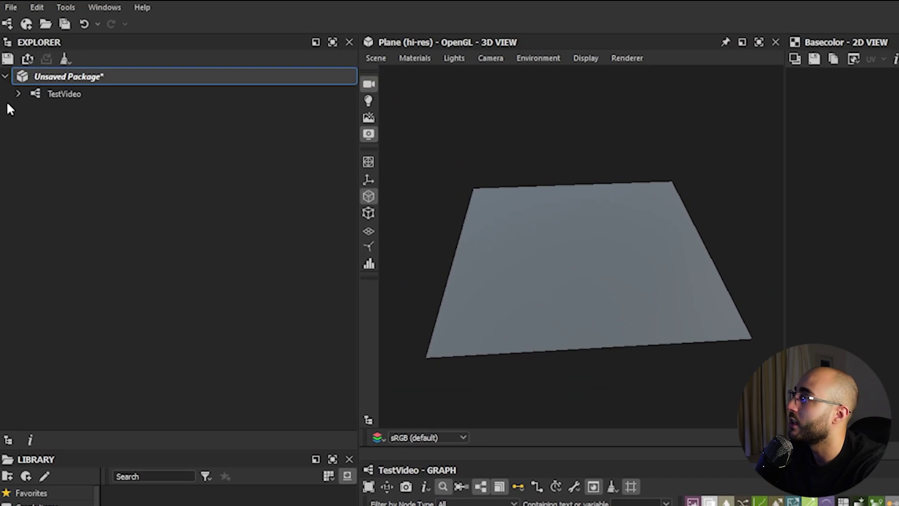
Inspect the TestVideo graph's outputs in the package, including basecolor, normal and metallic
click(18, 94)
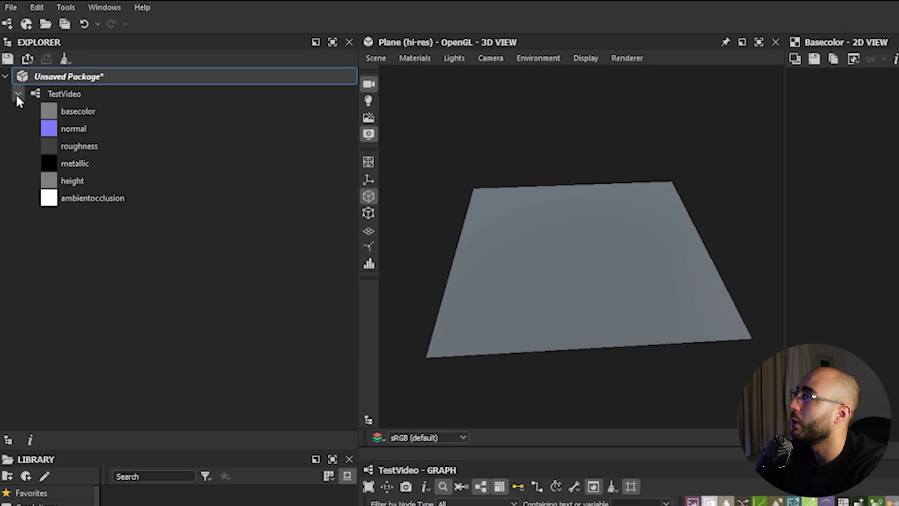
click(150, 111)
click(139, 130)
click(133, 163)
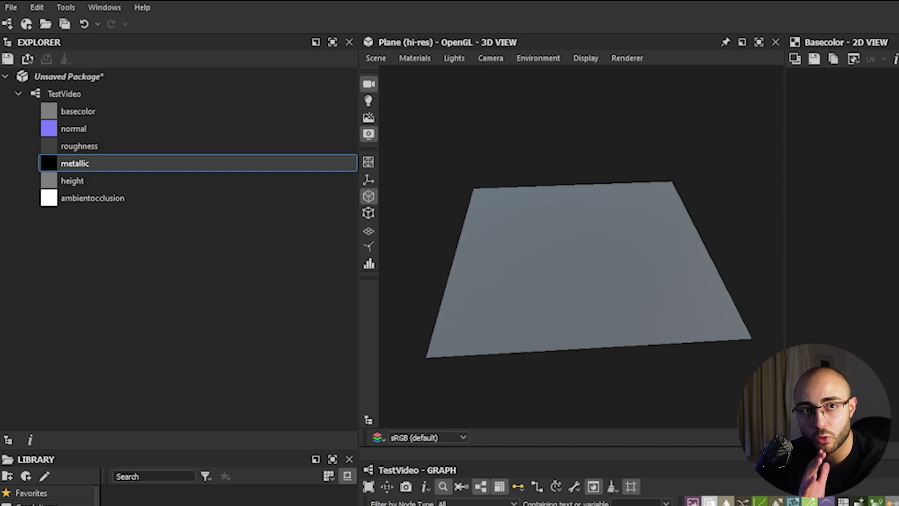
click(18, 94)
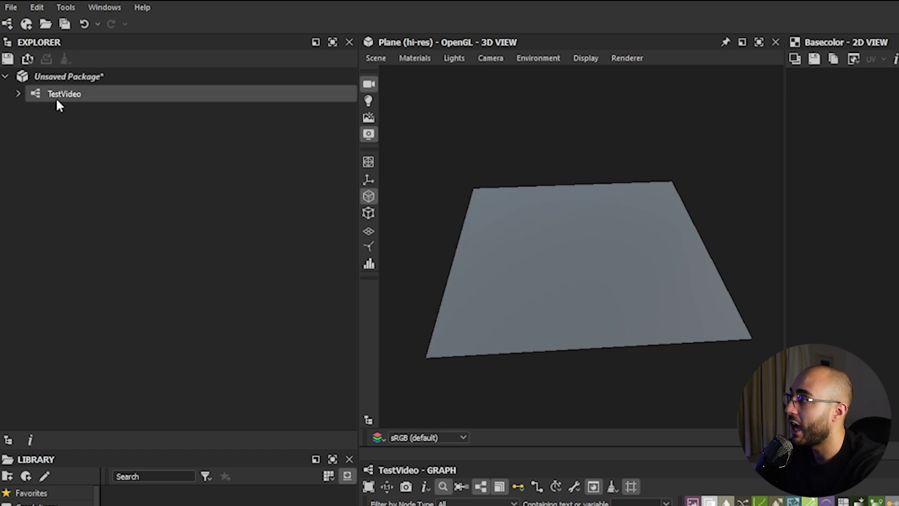
drag(46, 94, 218, 180)
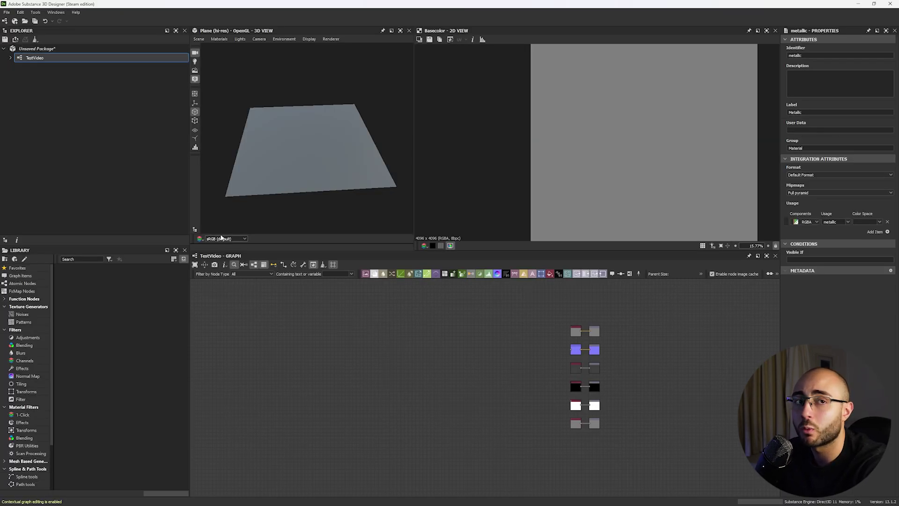
Add a second Substance graph to the unsaved package, keeping the default name Substance_graph
right_click(70, 52)
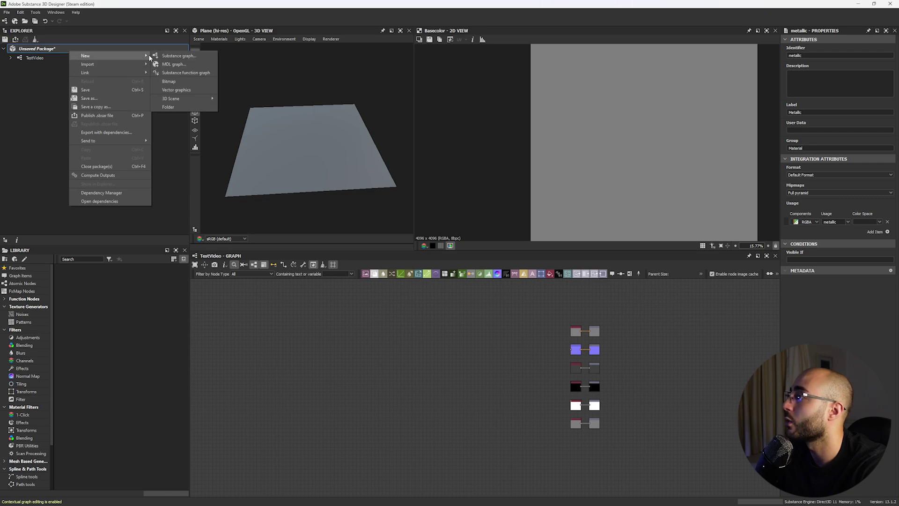
click(175, 56)
click(436, 322)
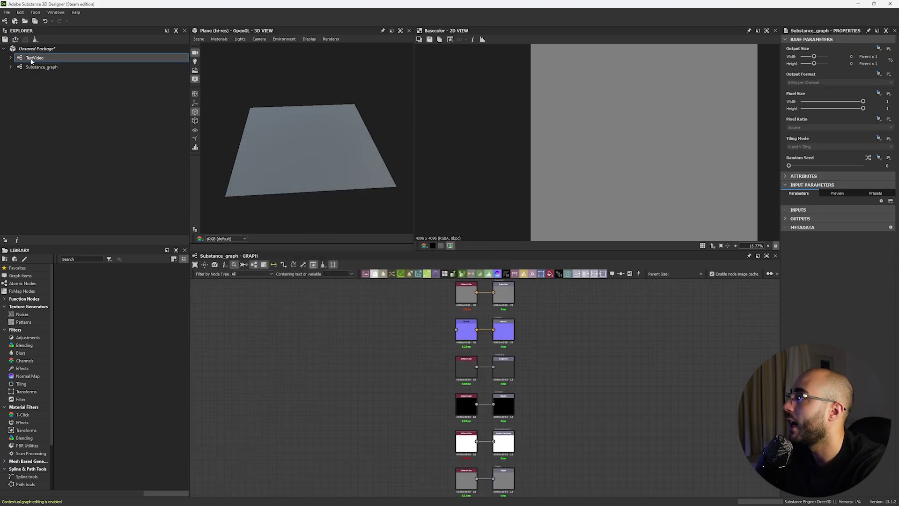
Place the TestVideo graph as a node inside Substance_graph and open its source graph
drag(27, 59, 330, 330)
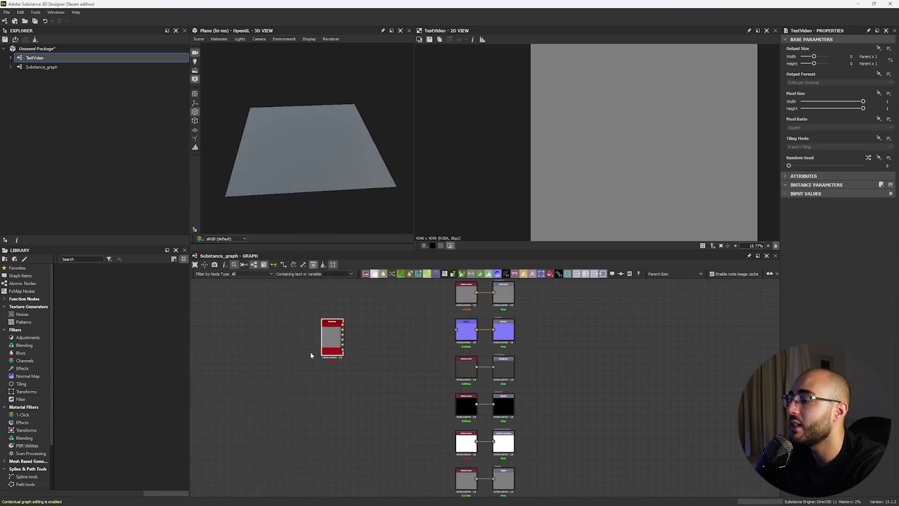
scroll(314, 334, up, 5)
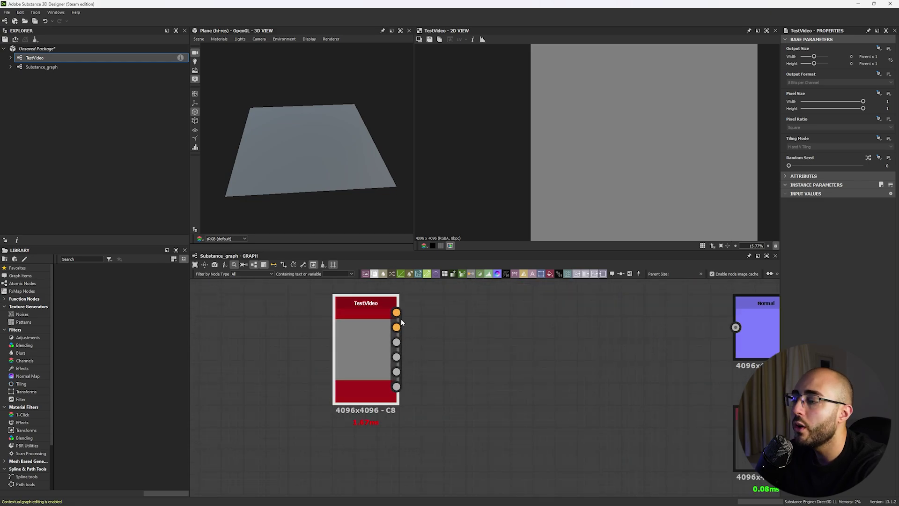
double_click(359, 307)
Remove Substance_graph from the package
right_click(39, 66)
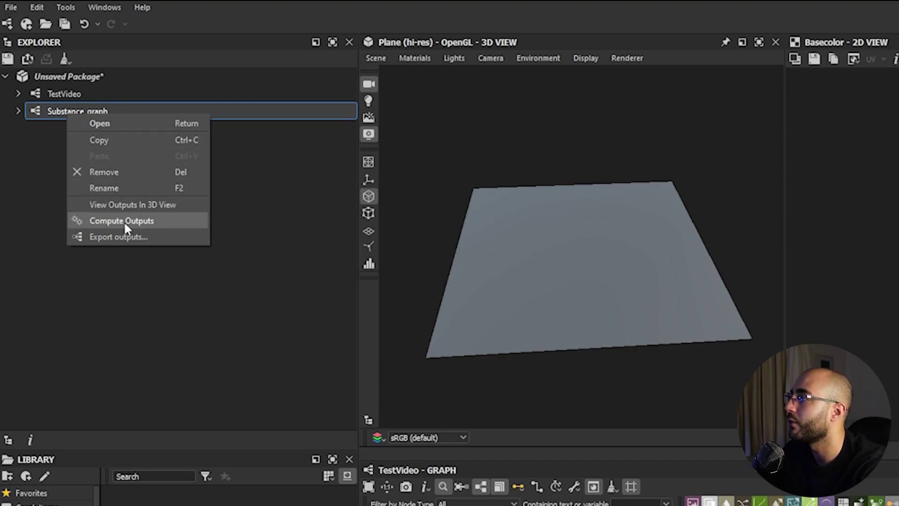
click(92, 172)
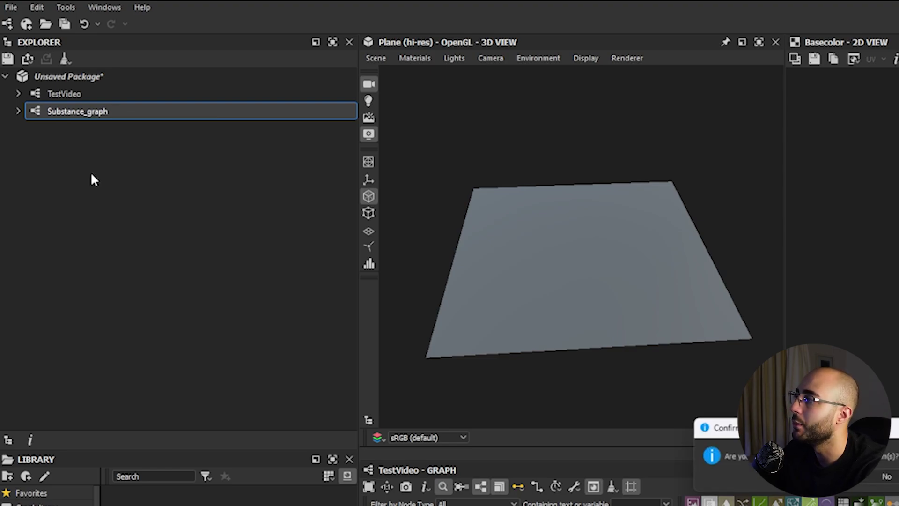
key(Return)
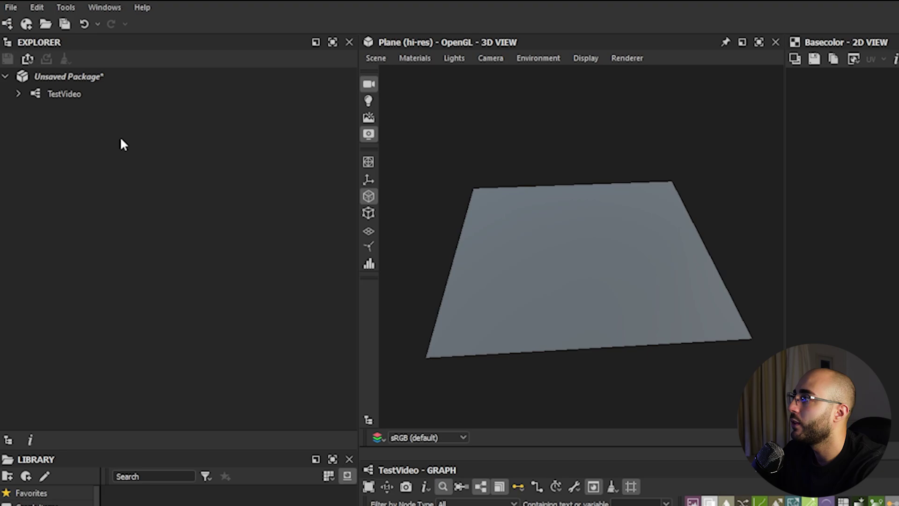
right_click(94, 78)
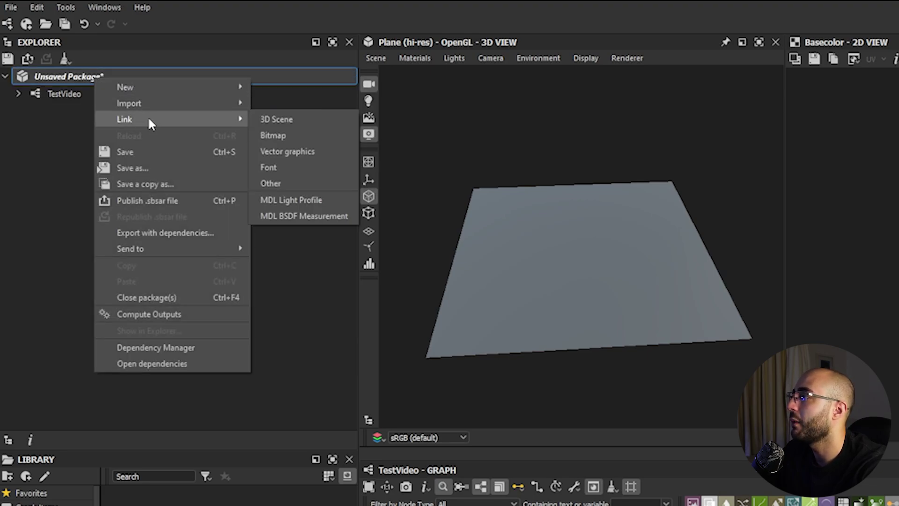
mouse_move(154, 118)
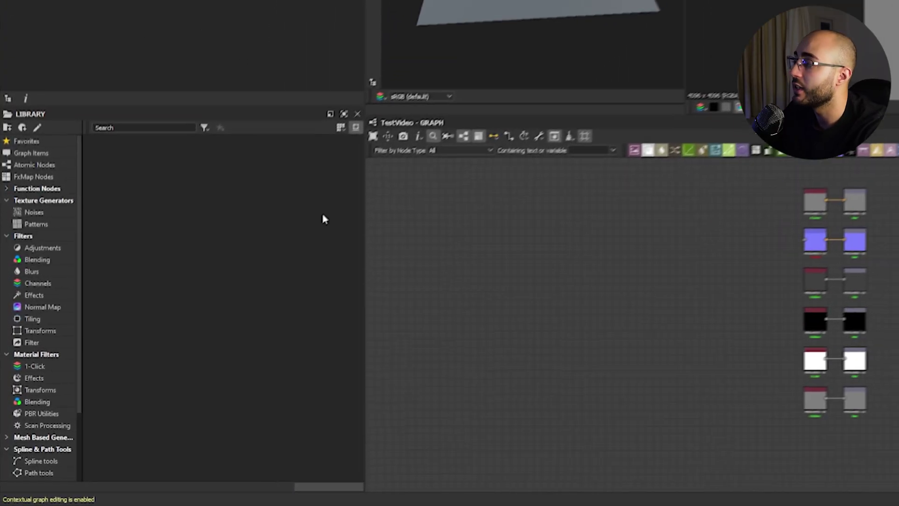
Browse the library's node categories, including Texture Generators, filter Blending and Channels, and the material filter Transforms
click(40, 176)
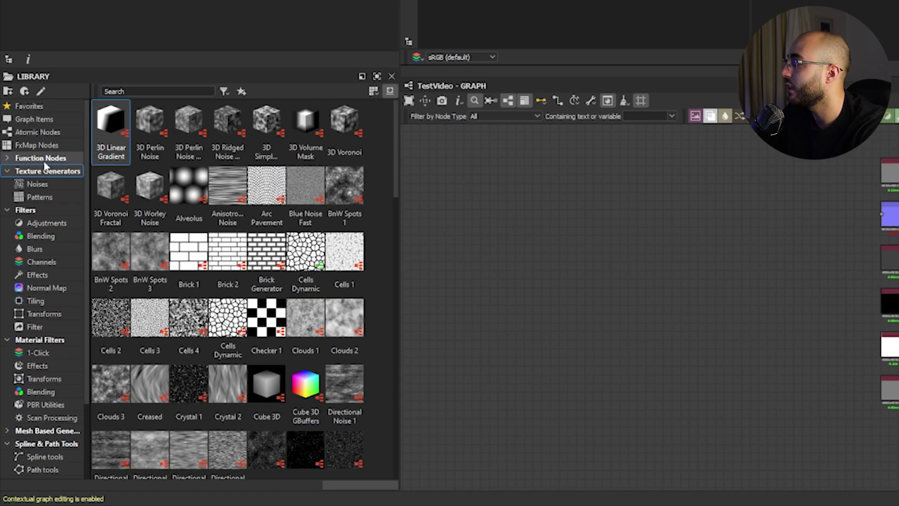
click(43, 163)
click(41, 235)
click(41, 262)
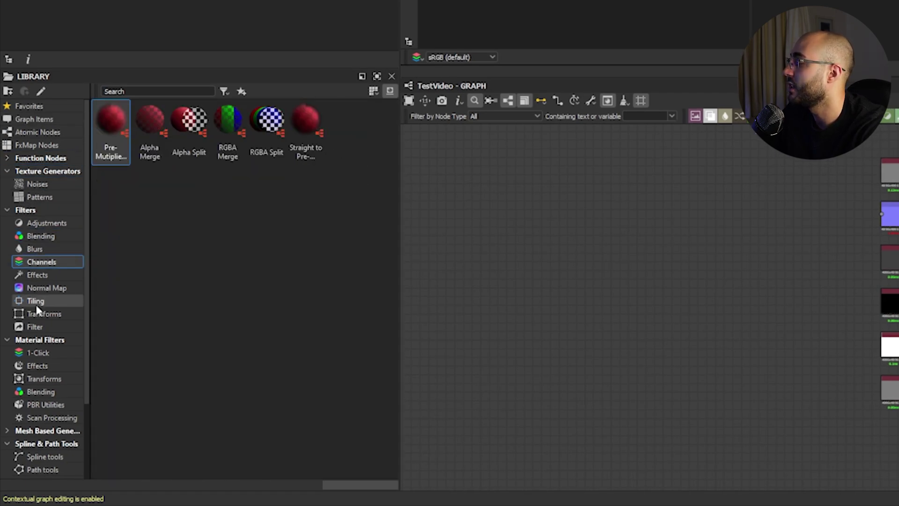
click(44, 378)
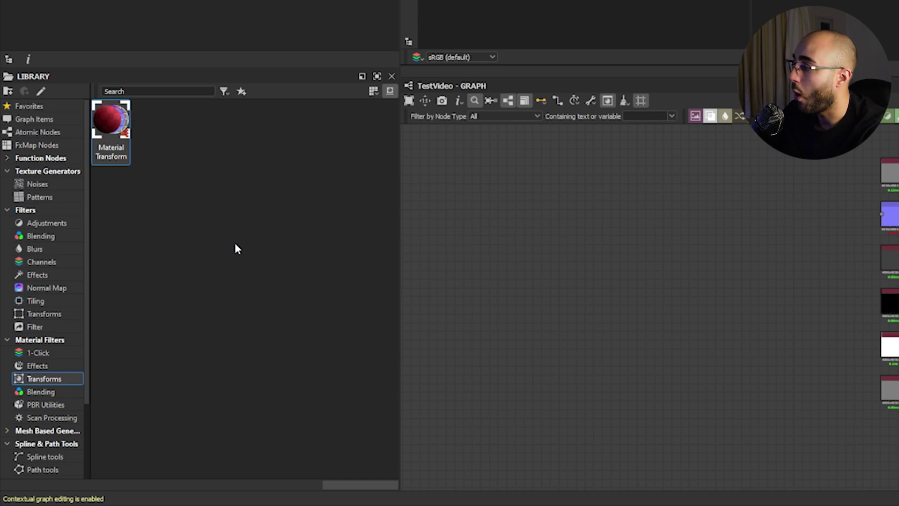
Examine the library's Blending, Adjustments and Normal Map filters and its Spline & Path Tools nodes
click(46, 248)
click(46, 236)
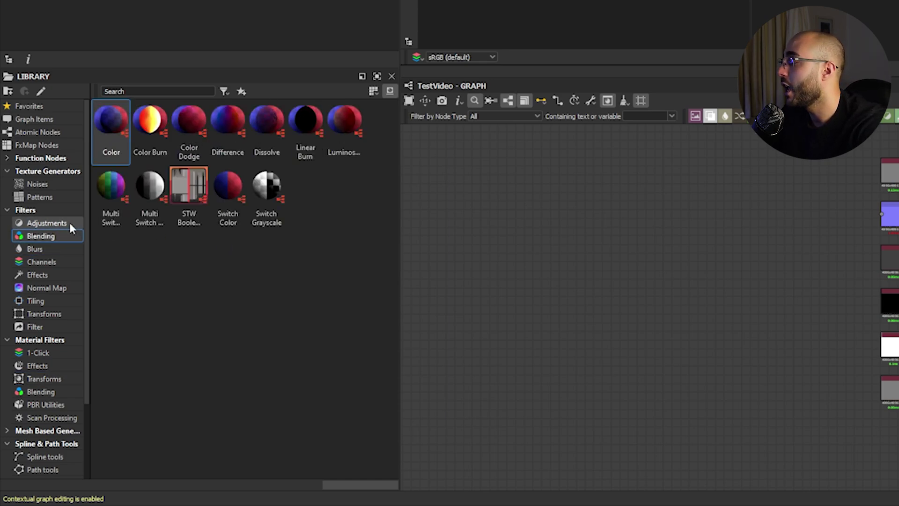
click(70, 223)
scroll(93, 281, down, 2)
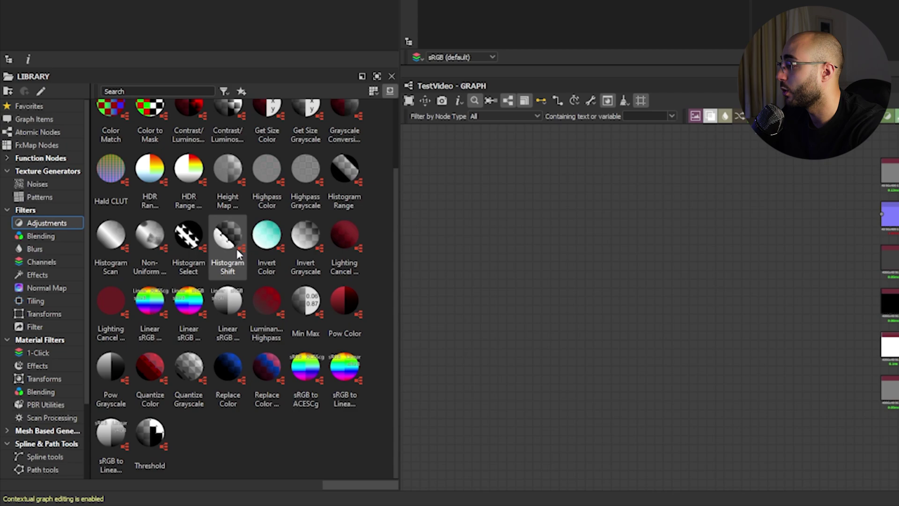
click(66, 288)
scroll(55, 302, down, 3)
click(52, 314)
click(44, 352)
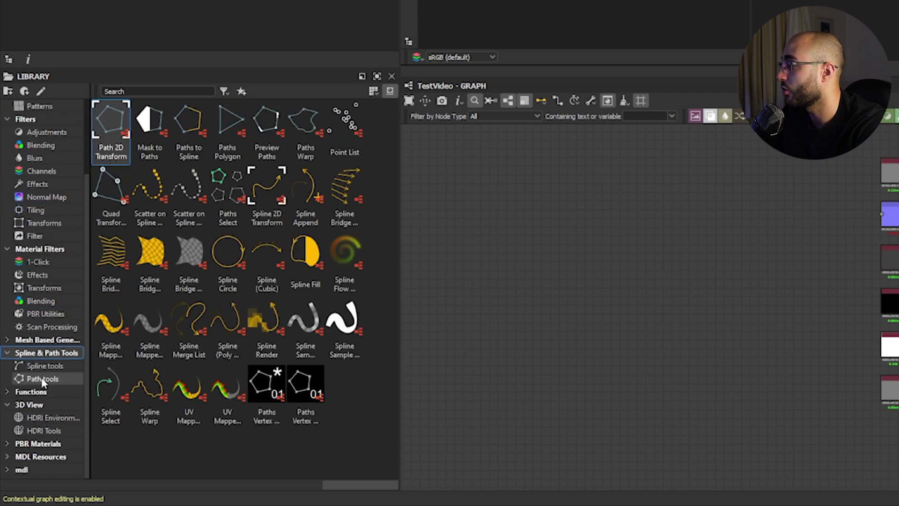
scroll(45, 187, up, 3)
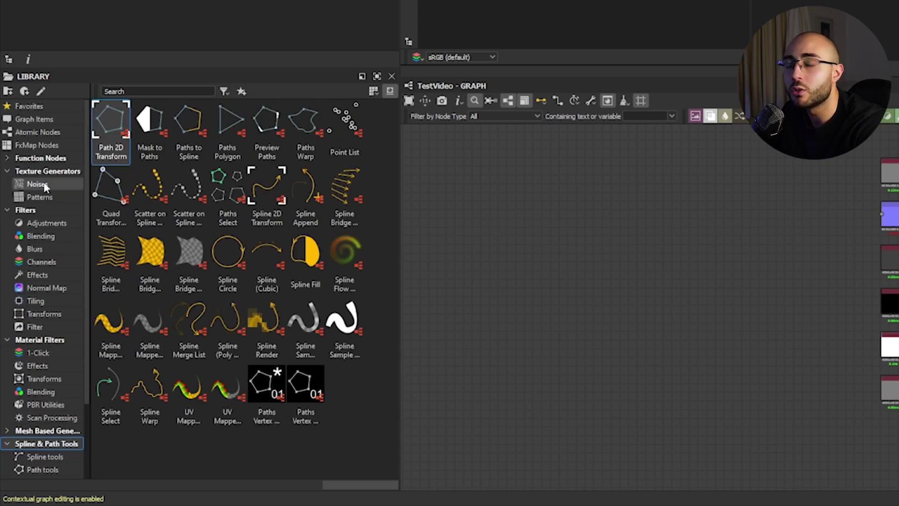
Look through the Noises and Patterns texture generators in the library
click(37, 184)
click(53, 199)
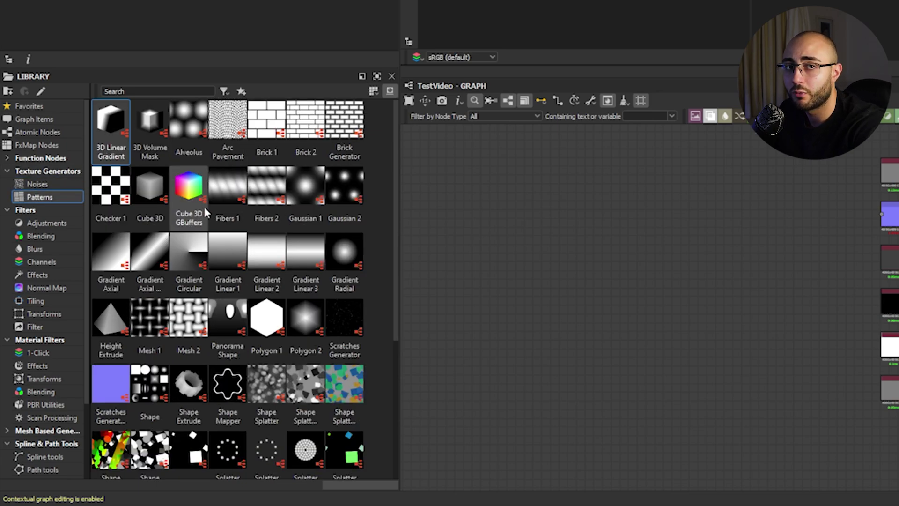
click(37, 184)
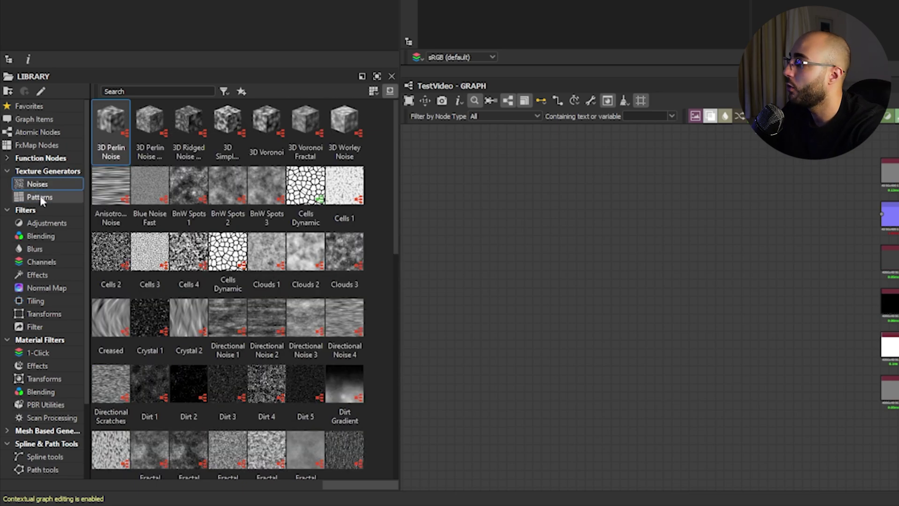
scroll(310, 243, down, 8)
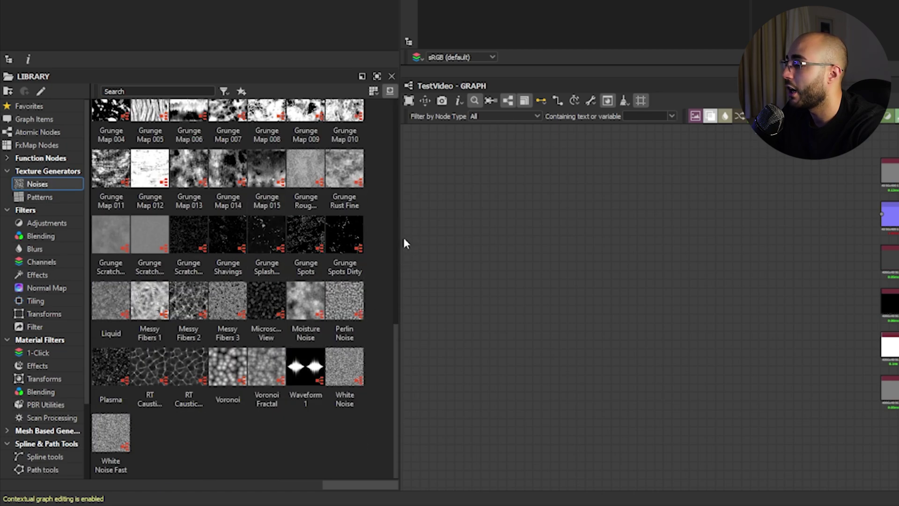
Narrow the Explorer and Library panels and close the 3D View
drag(401, 242, 327, 239)
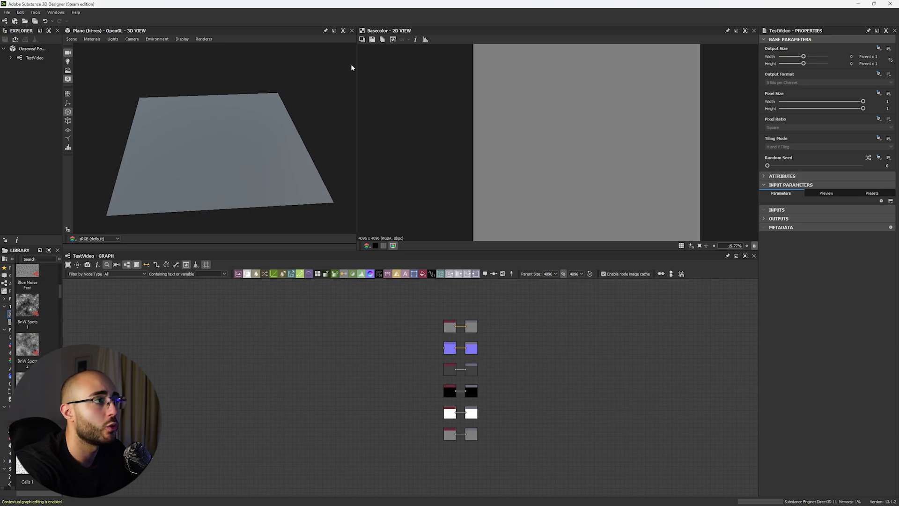
click(351, 30)
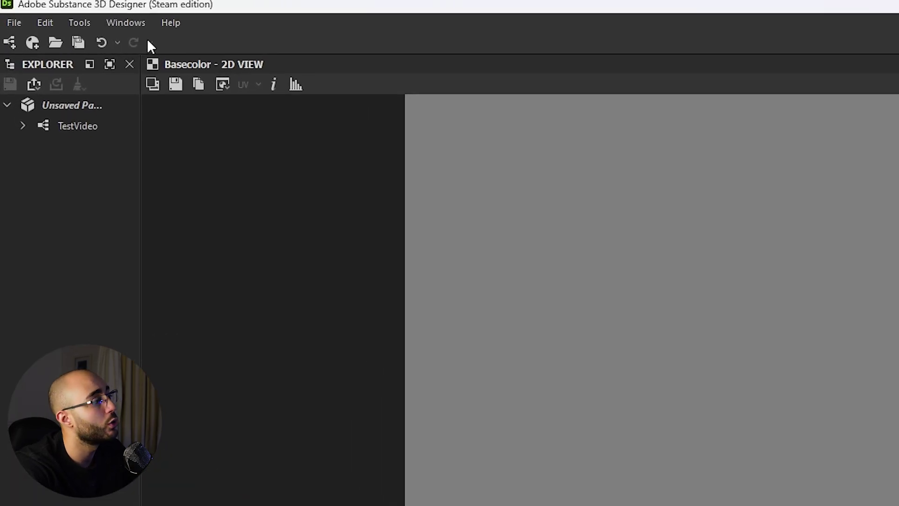
Reopen the closed 3D View panel showing the Plane (hi-res) scene
click(51, 12)
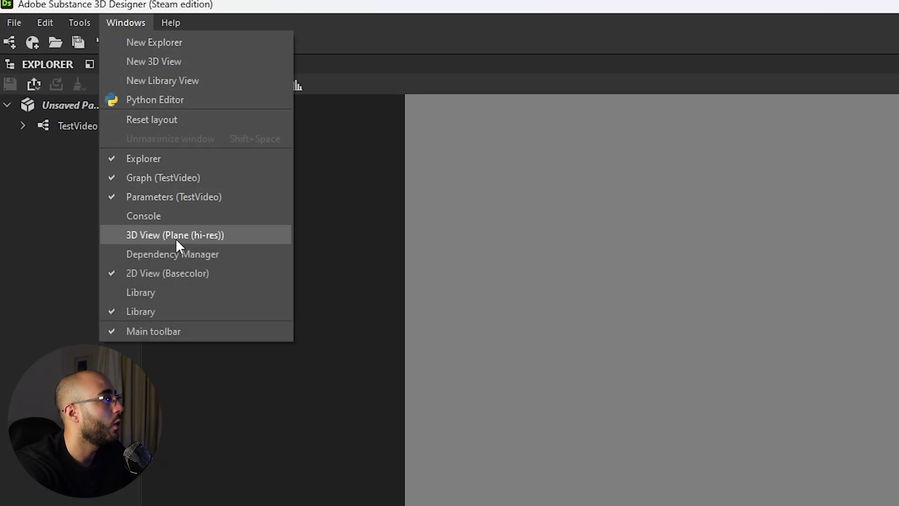
click(176, 236)
click(125, 23)
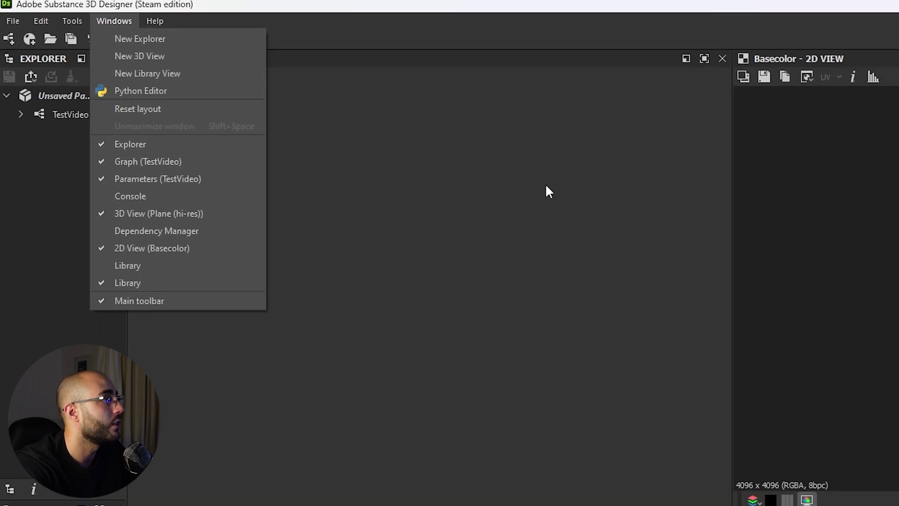
click(549, 192)
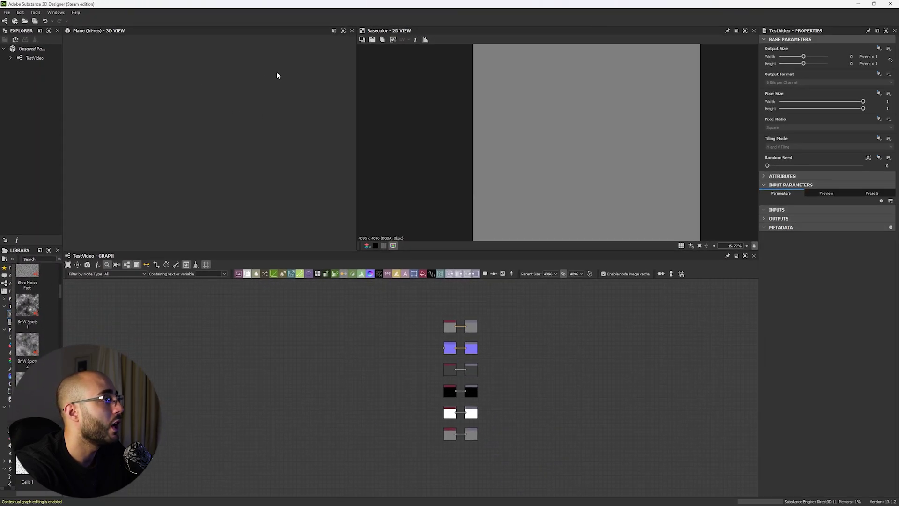
Show the TestVideo graph's outputs in the 3D View and widen that panel
right_click(268, 334)
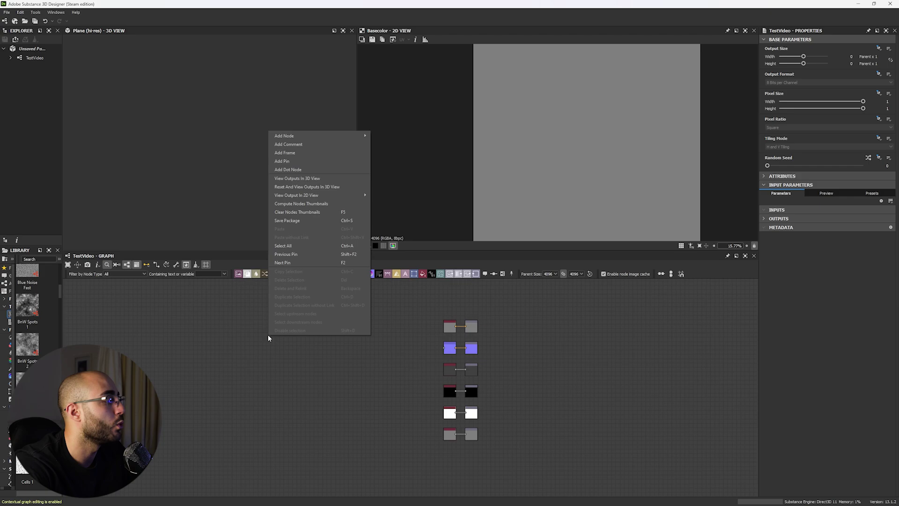
click(296, 180)
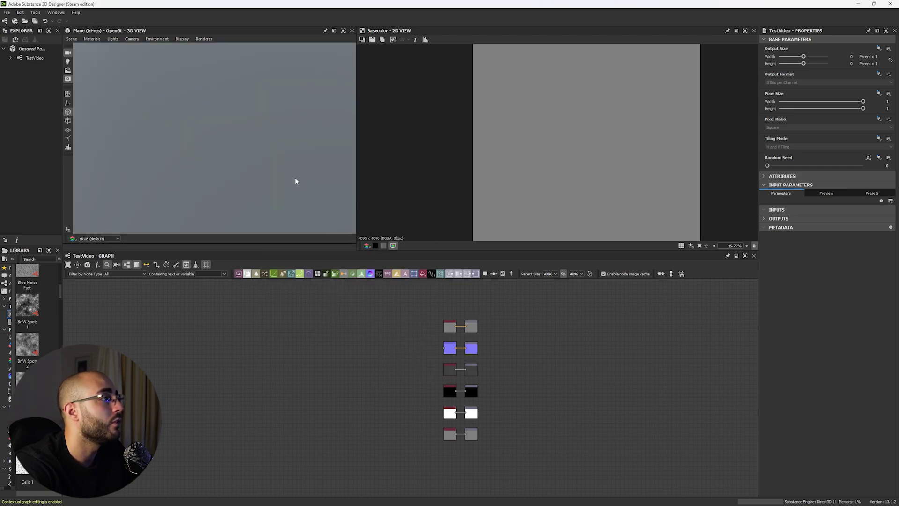
scroll(295, 178, down, 5)
mouse_move(288, 170)
mouse_down()
mouse_move(267, 177)
mouse_move(283, 154)
mouse_up()
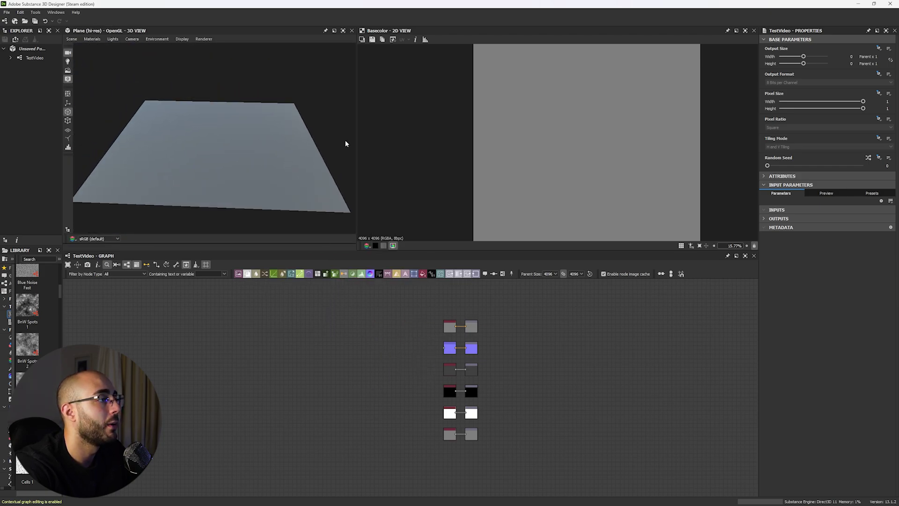
drag(357, 144, 391, 148)
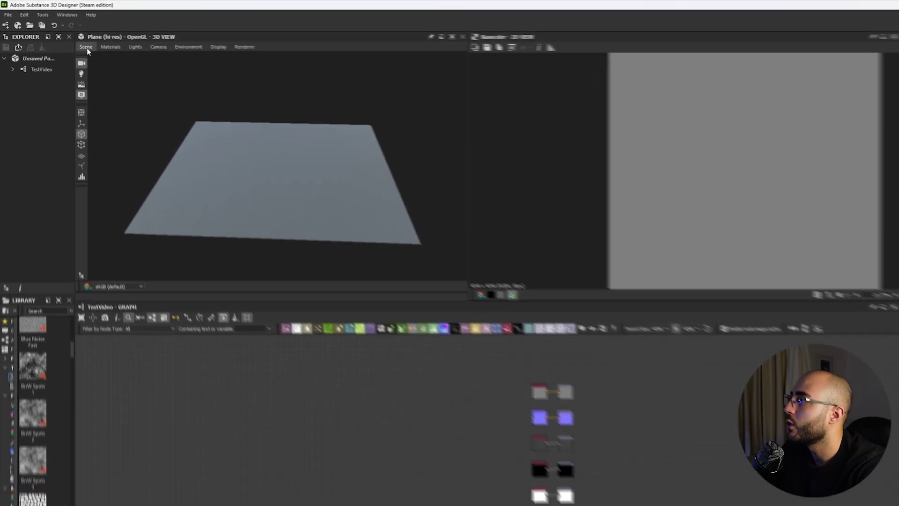
Assign Metallic Roughness with Tesselation + Displacement to the default 3D material and look through its Base Color properties
click(92, 39)
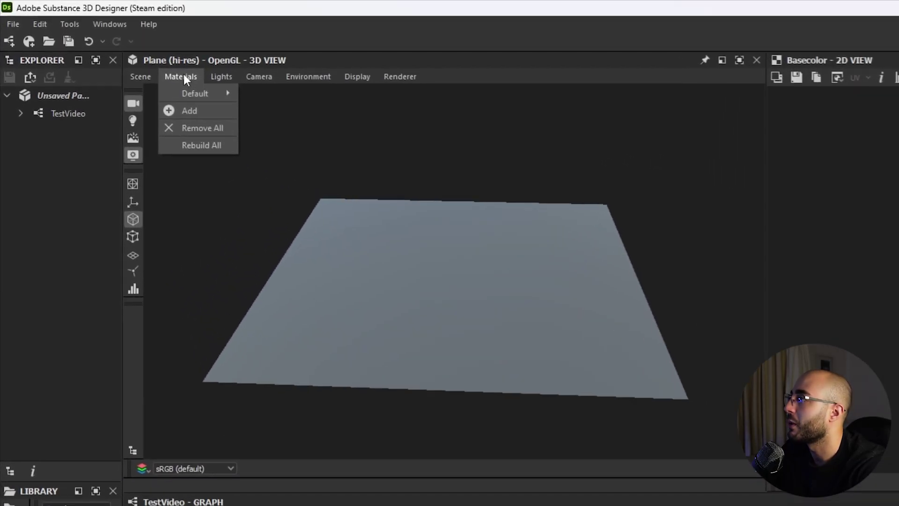
mouse_move(199, 94)
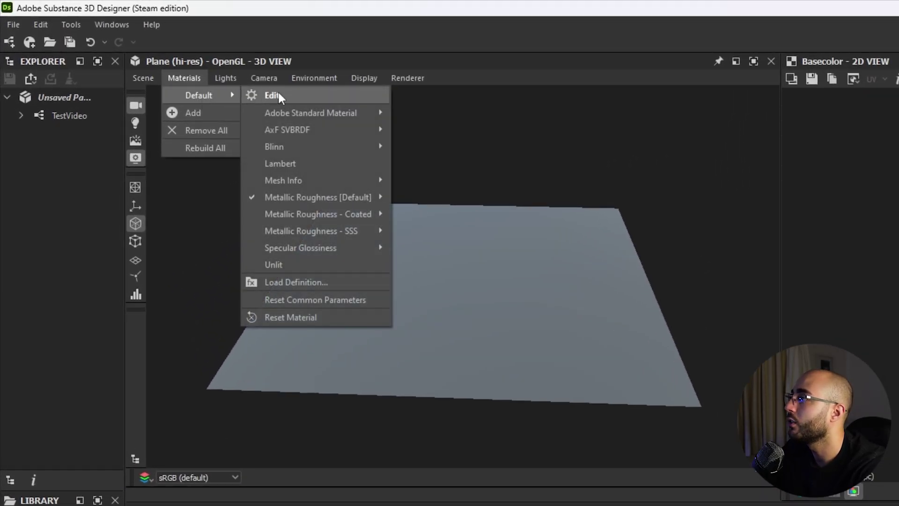
mouse_move(286, 197)
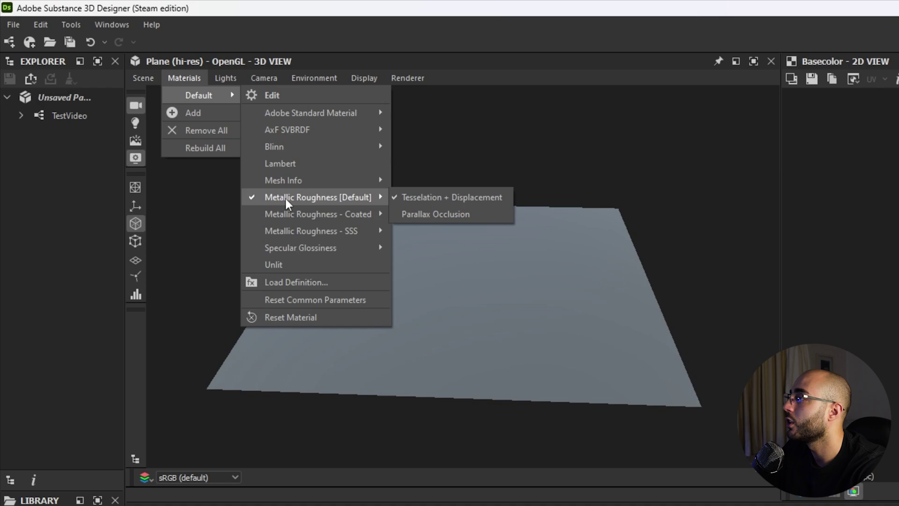
click(438, 198)
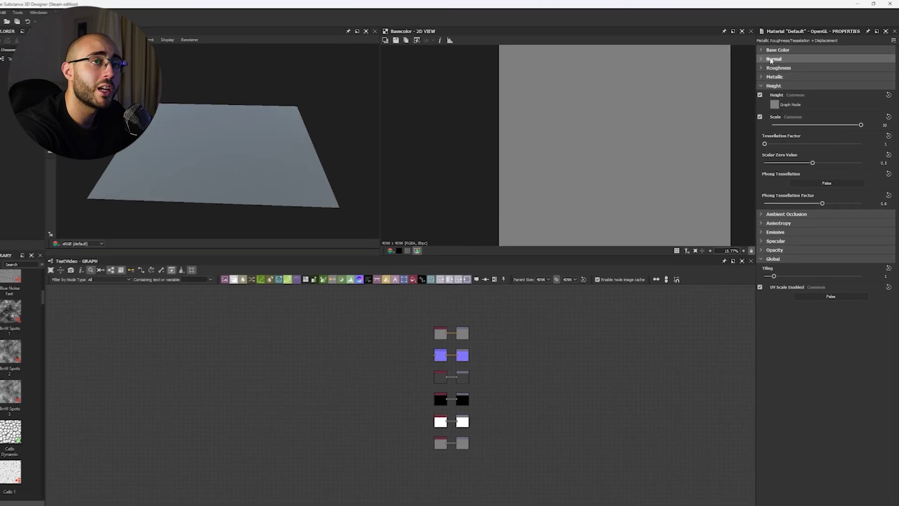
click(772, 50)
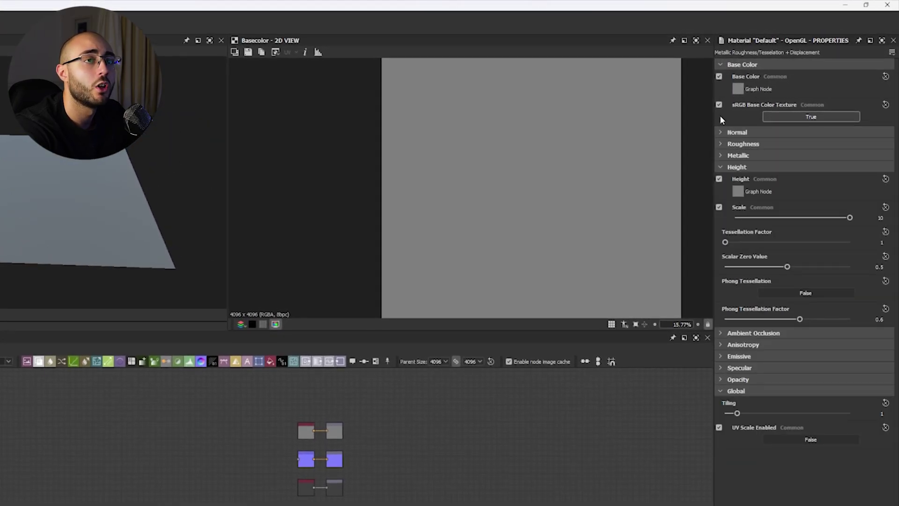
click(733, 64)
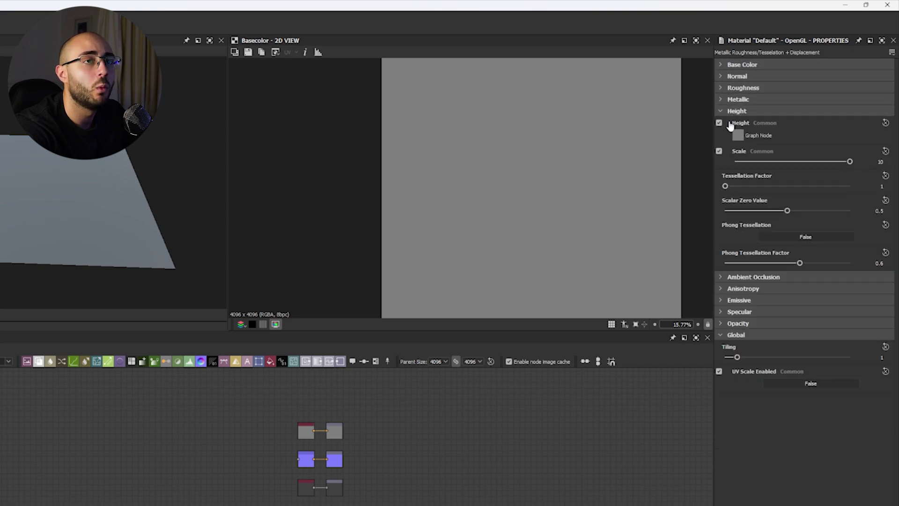
Set the default material's Tessellation Factor to 16 and its height Scale to 2
double_click(879, 187)
text(16)
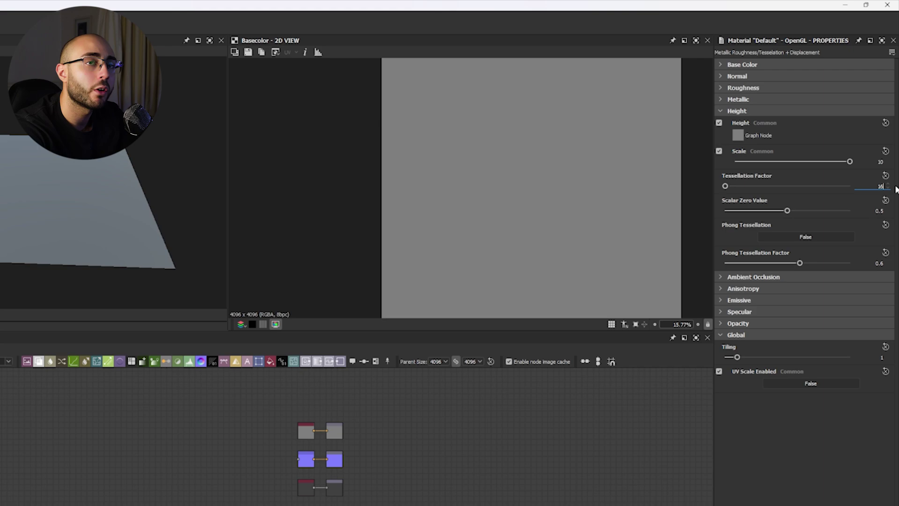
key(Return)
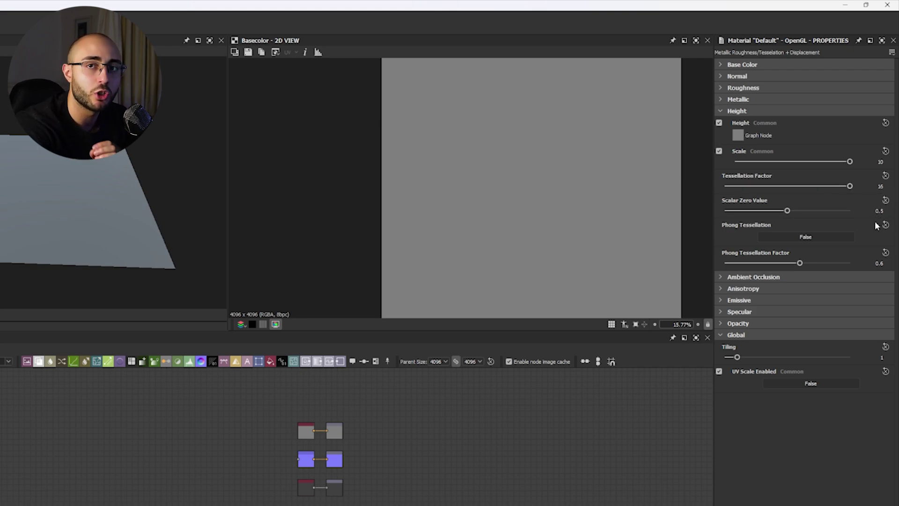
double_click(877, 162)
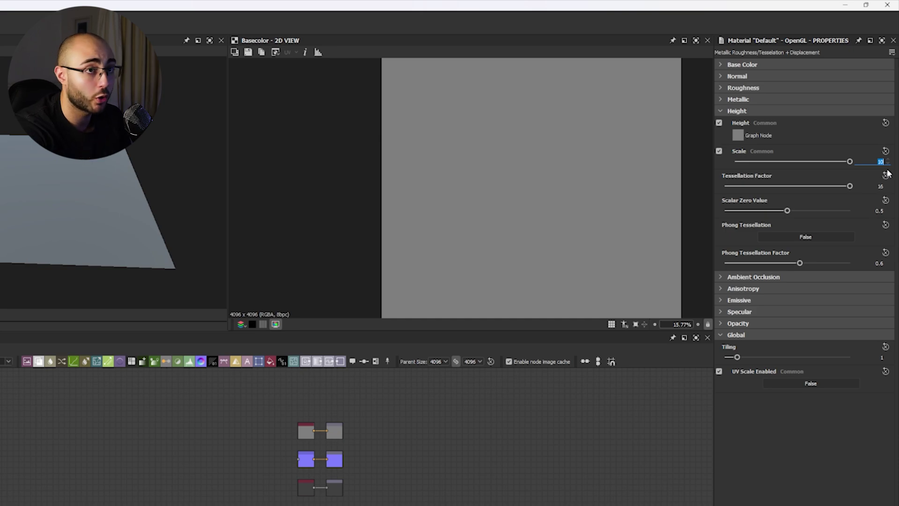
text(2)
key(Return)
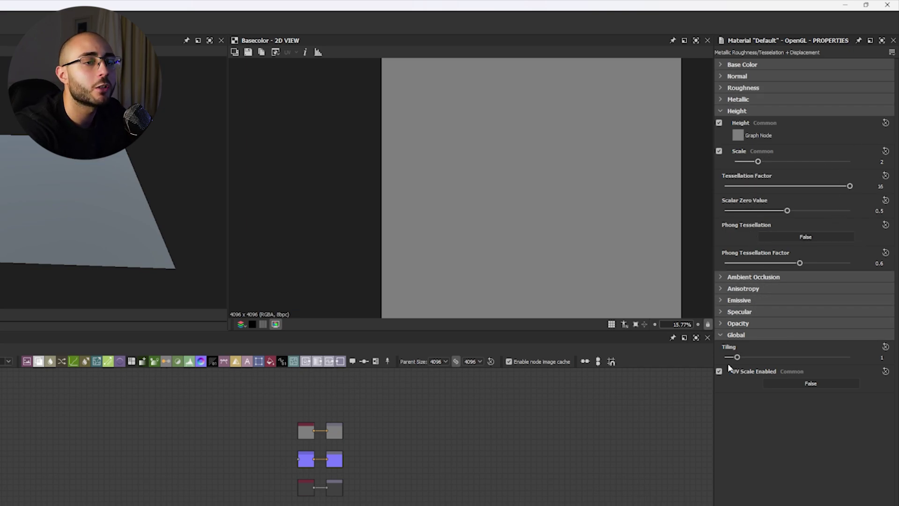
click(882, 357)
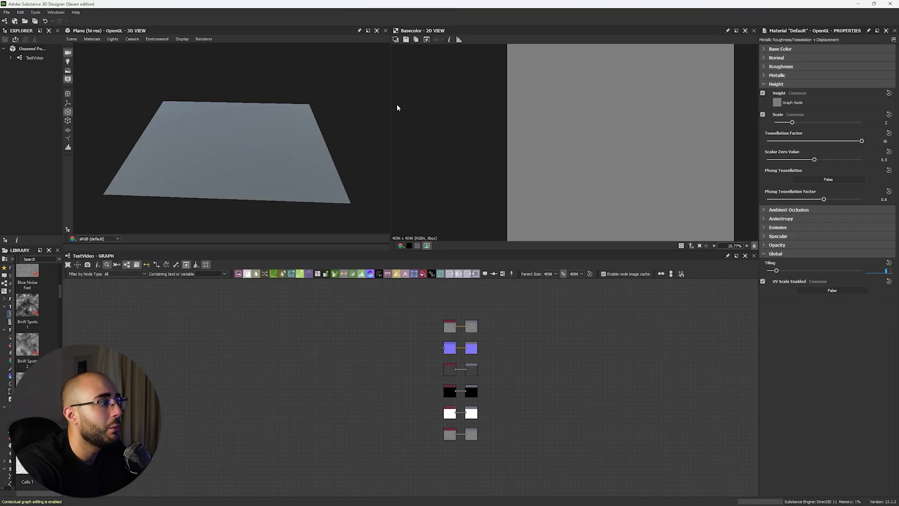
Choose Plane (hi-res) as the preview mesh in the 3D View
drag(328, 150, 271, 164)
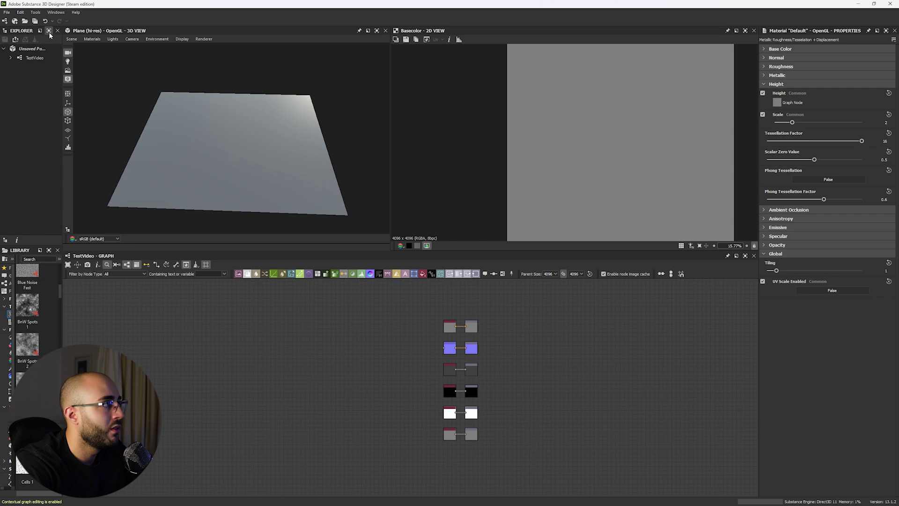
click(71, 39)
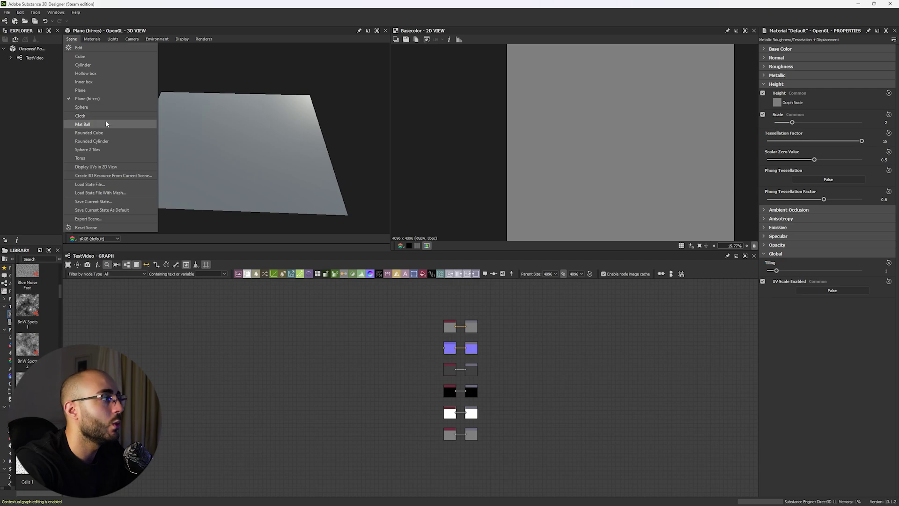
click(87, 99)
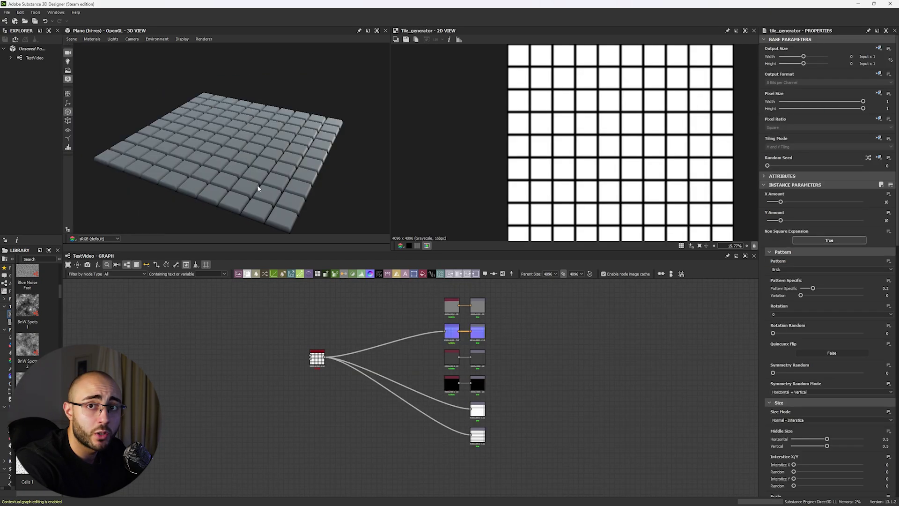
Inspect the displaced tiles in 3D and raise the default material's height Scale to about 6.49
drag(264, 169, 239, 153)
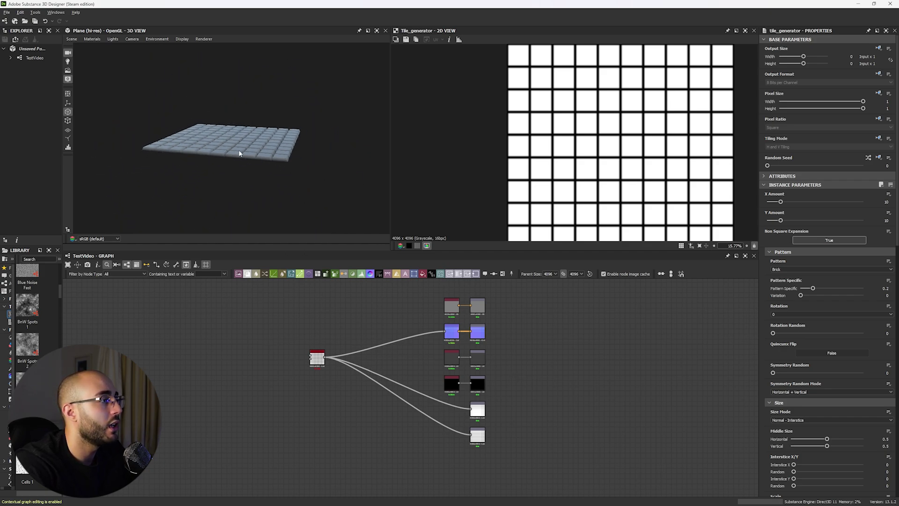
scroll(243, 147, up, 5)
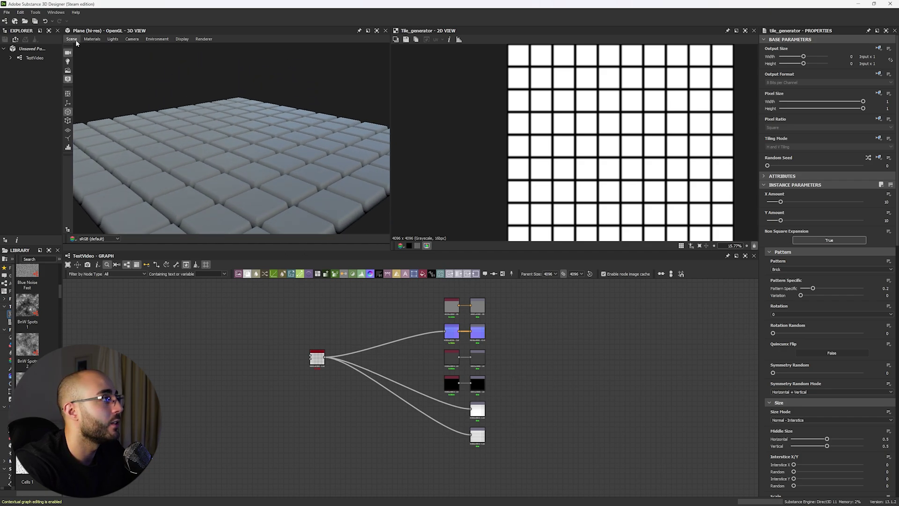
click(91, 41)
mouse_move(98, 47)
click(155, 47)
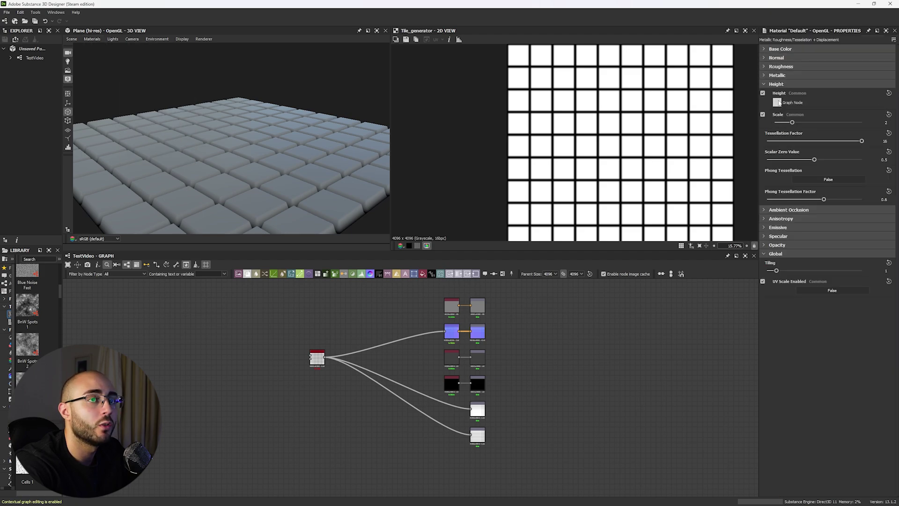
drag(791, 124, 831, 124)
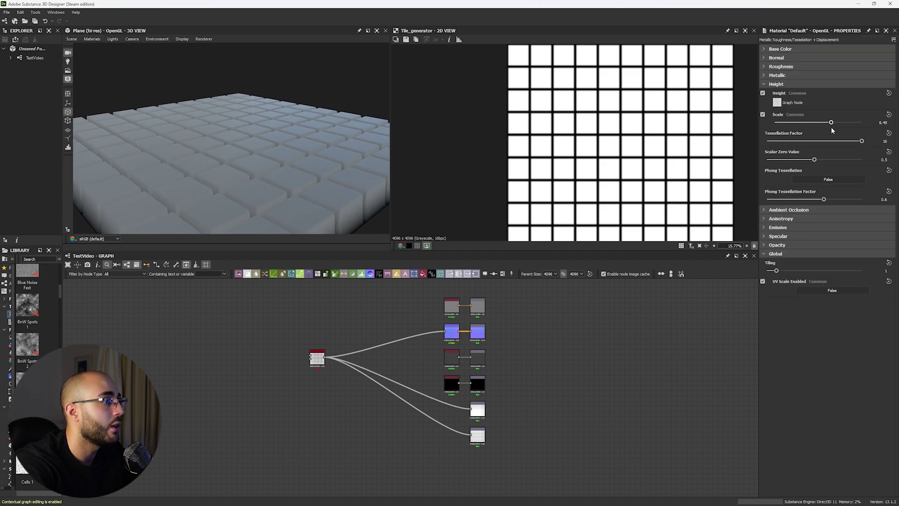
Preview the tile displacement on the regular Plane mesh, and return to Plane (hi-res)
click(73, 39)
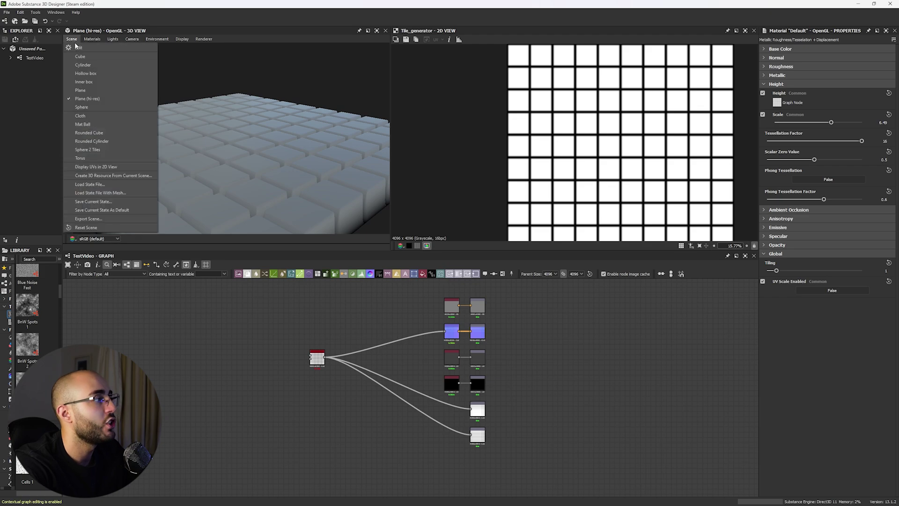
click(87, 91)
drag(253, 119, 252, 178)
scroll(235, 161, up, 5)
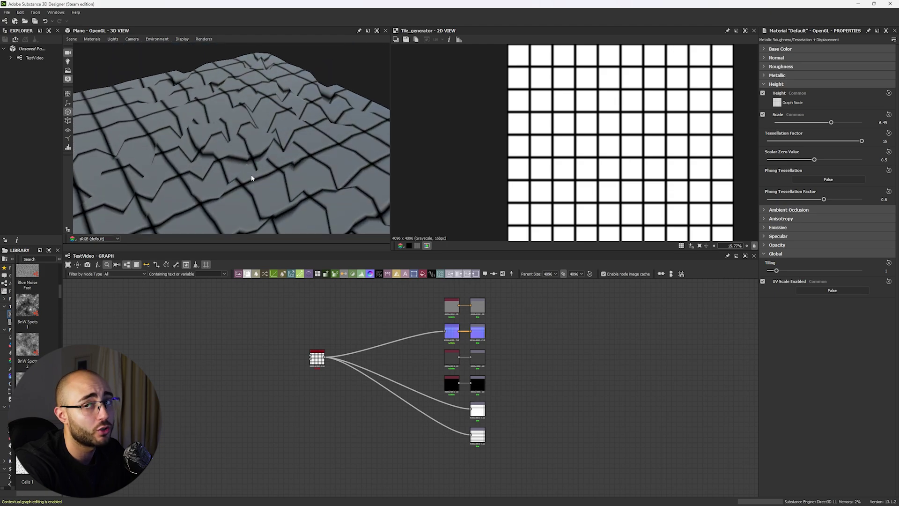
click(72, 39)
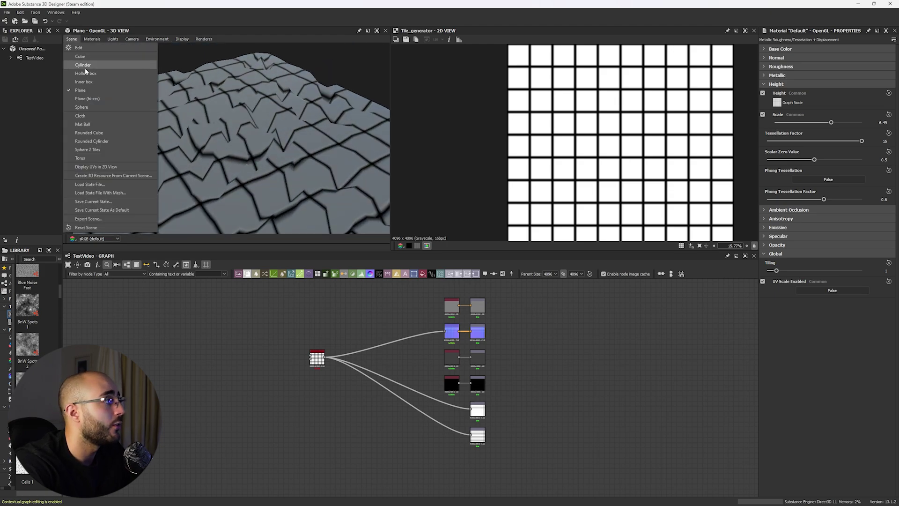
click(93, 99)
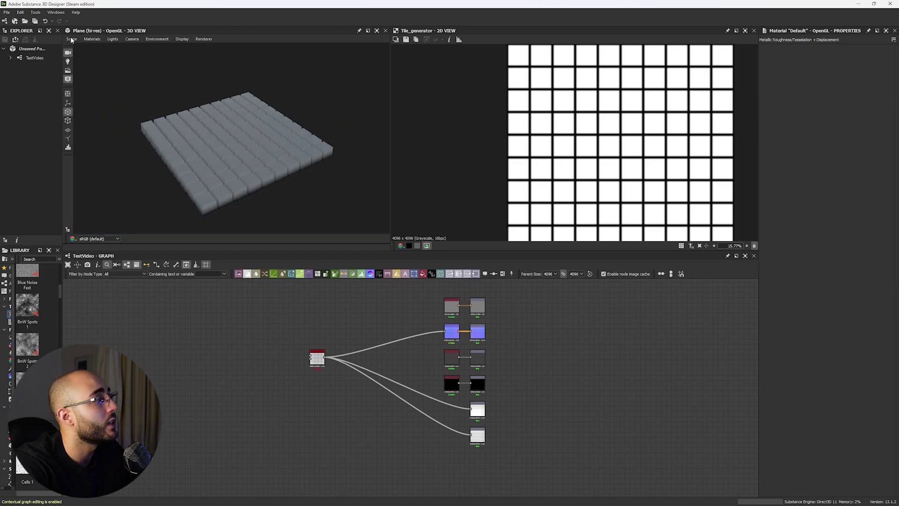
Preview the tiles on the Rounded Cylinder mesh and switch back to Plane (hi-res)
click(71, 39)
click(99, 132)
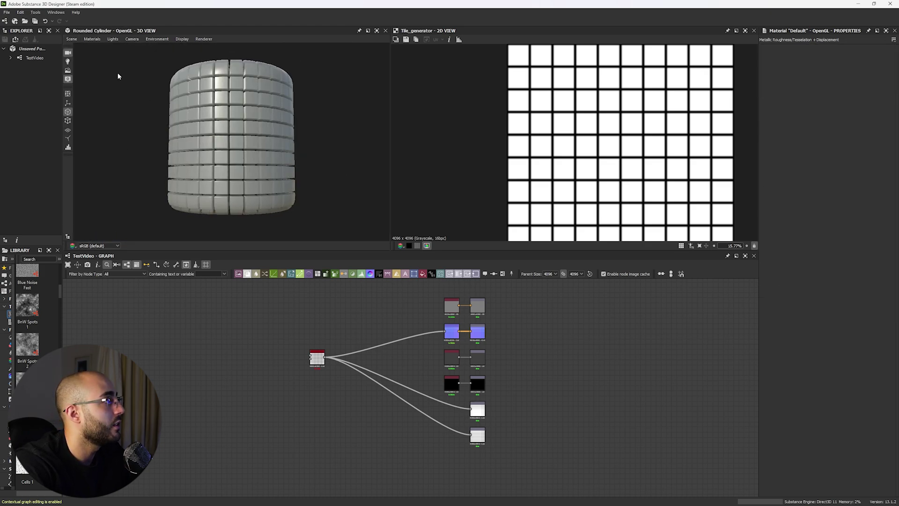
click(71, 39)
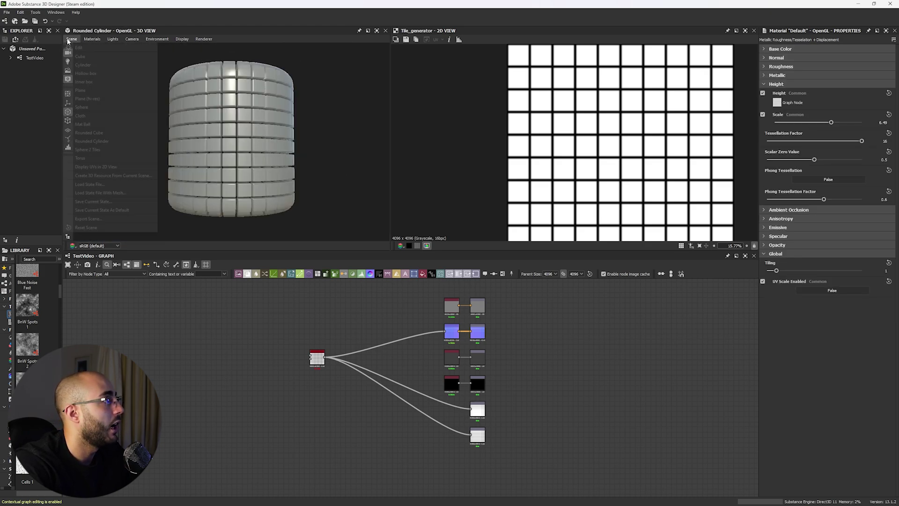
click(99, 149)
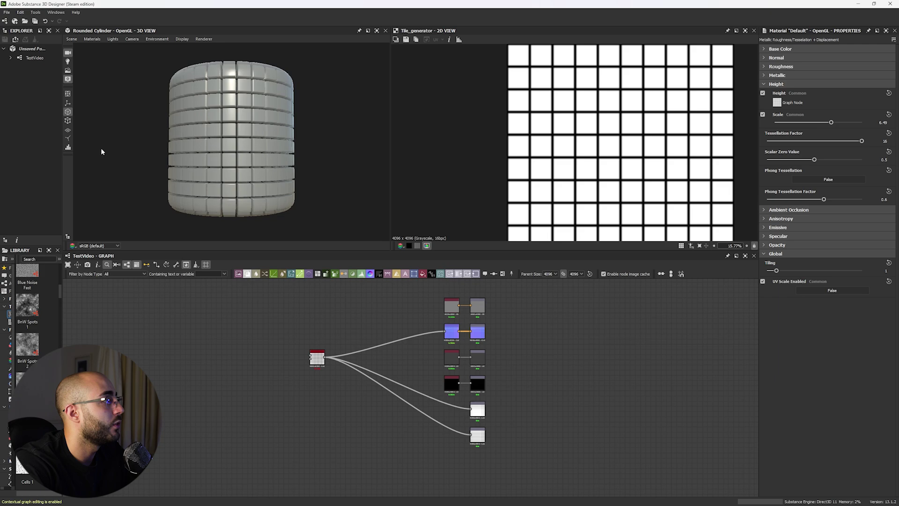
click(71, 41)
click(91, 84)
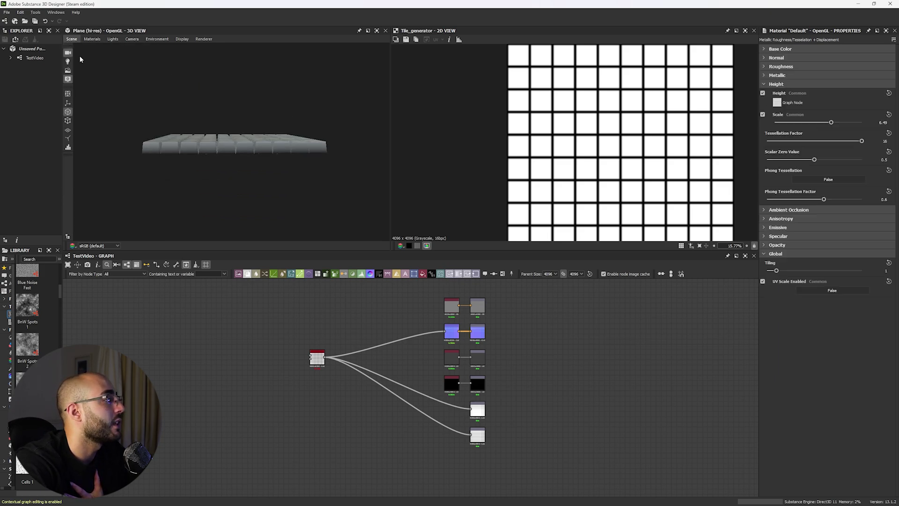
Display the tile material on the Rounded Cylinder preview mesh
click(71, 39)
click(97, 141)
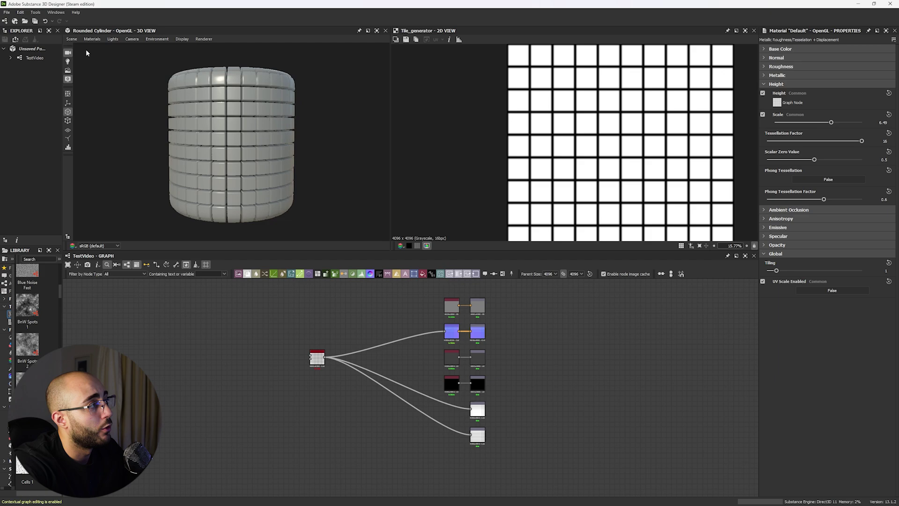
click(73, 41)
click(106, 99)
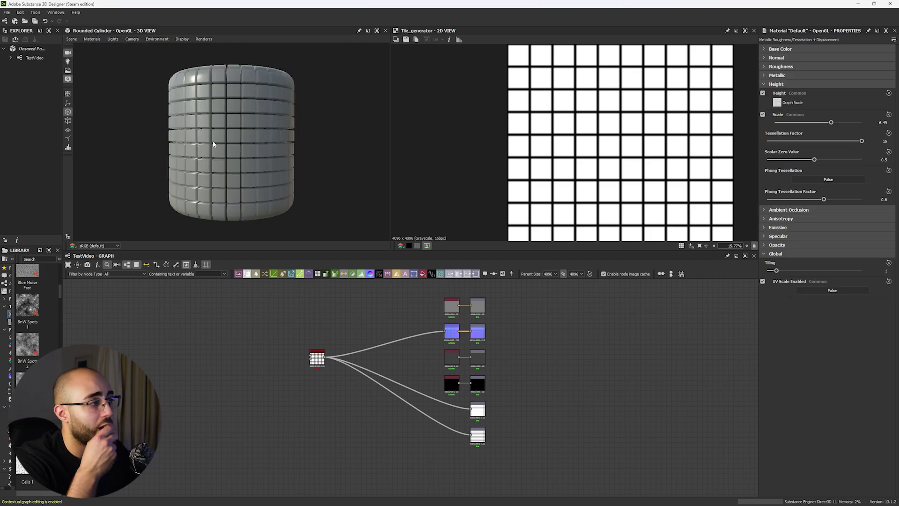
Enable Point Light 1 in the scene lights, view its effect on the cylinder, and disable it again
drag(212, 141, 220, 171)
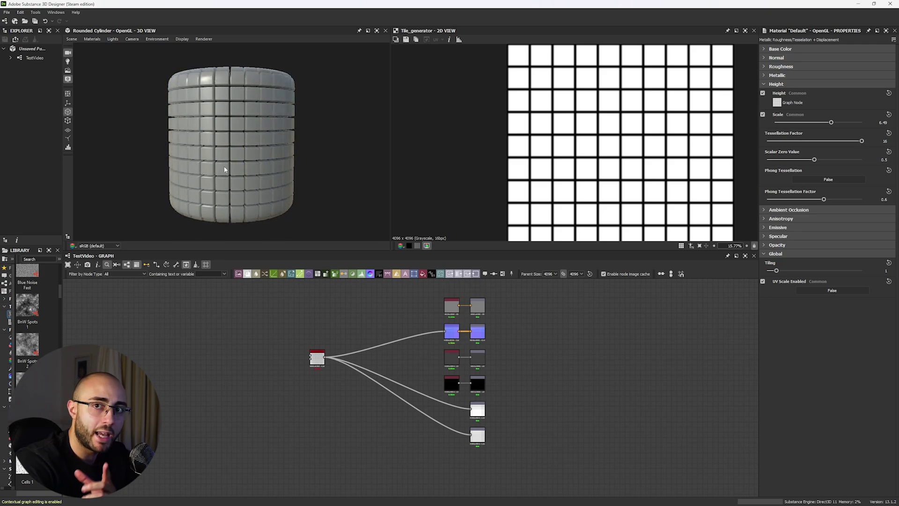
click(113, 40)
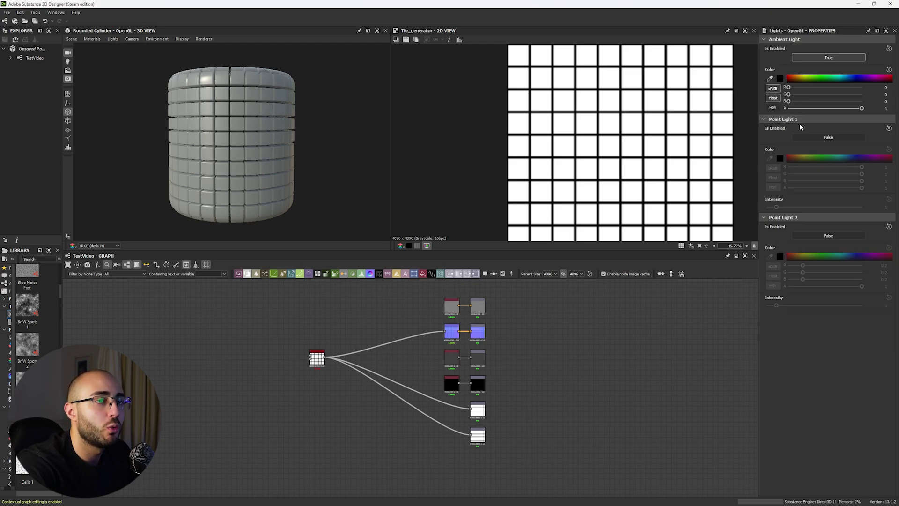
click(810, 137)
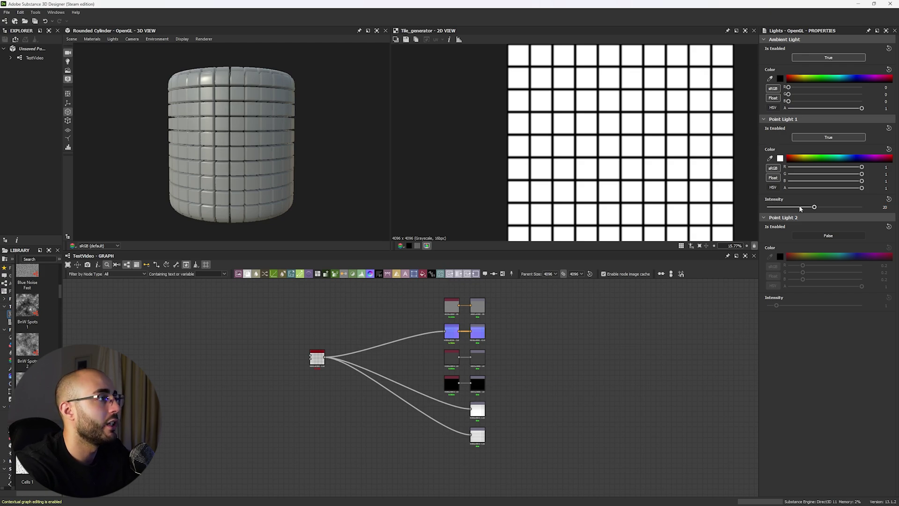
mouse_move(272, 165)
mouse_down()
mouse_move(260, 178)
mouse_move(231, 178)
mouse_move(253, 181)
mouse_move(234, 161)
mouse_move(251, 178)
mouse_move(272, 158)
mouse_move(312, 183)
mouse_up()
click(826, 137)
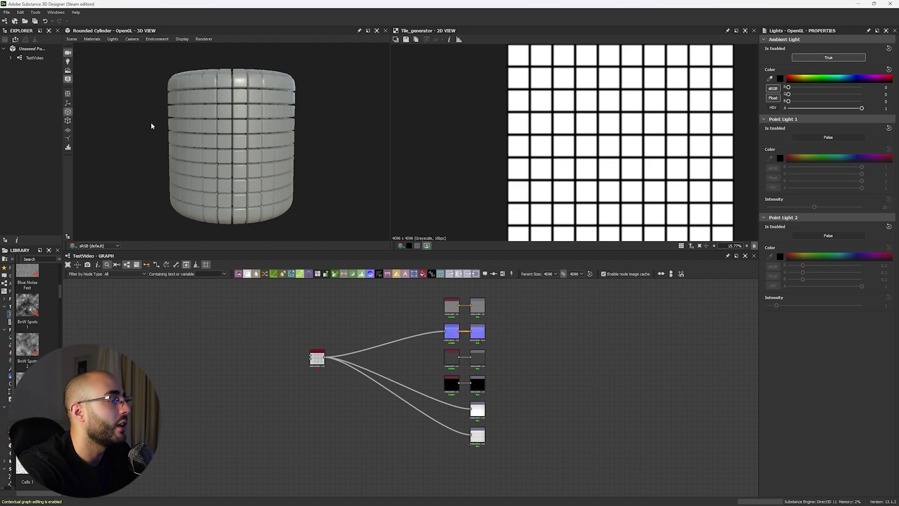
Widen the 2D View with the tile image fitted in it, and move the Tile Generator node farther away from the output nodes
key(f)
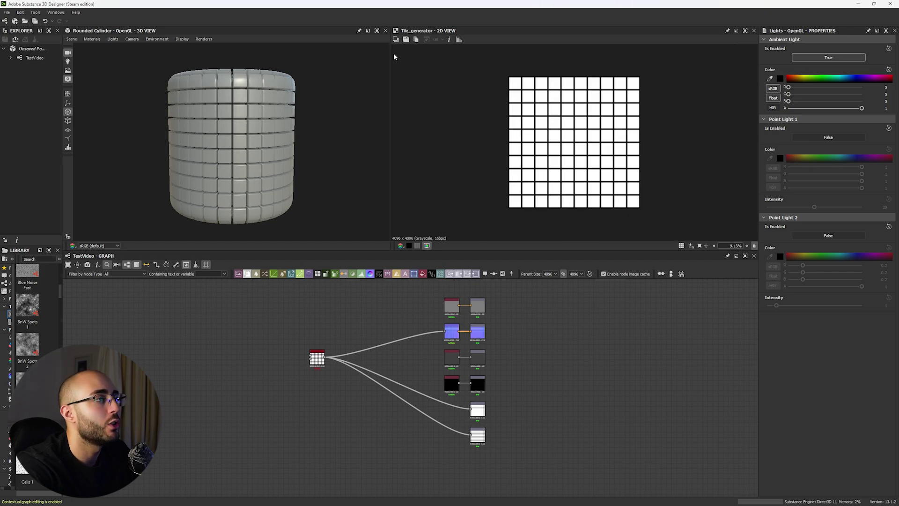
drag(392, 56, 244, 56)
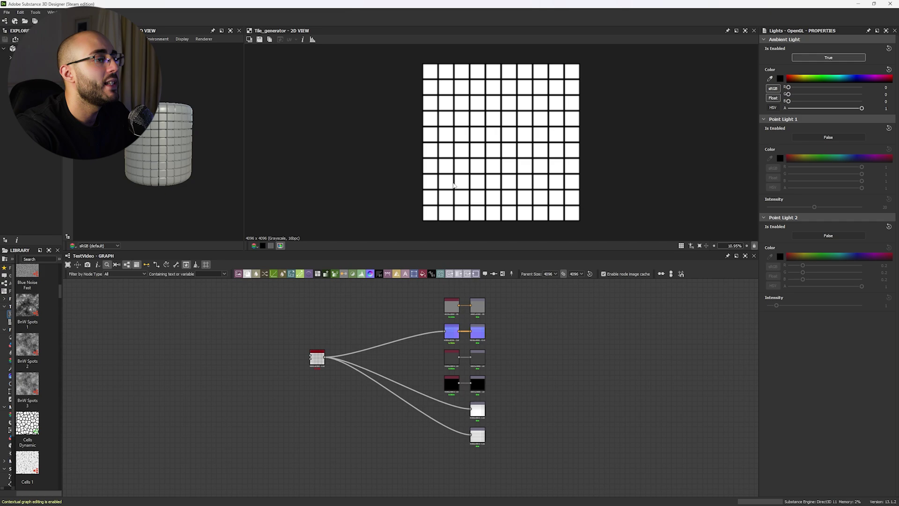
drag(317, 361, 234, 357)
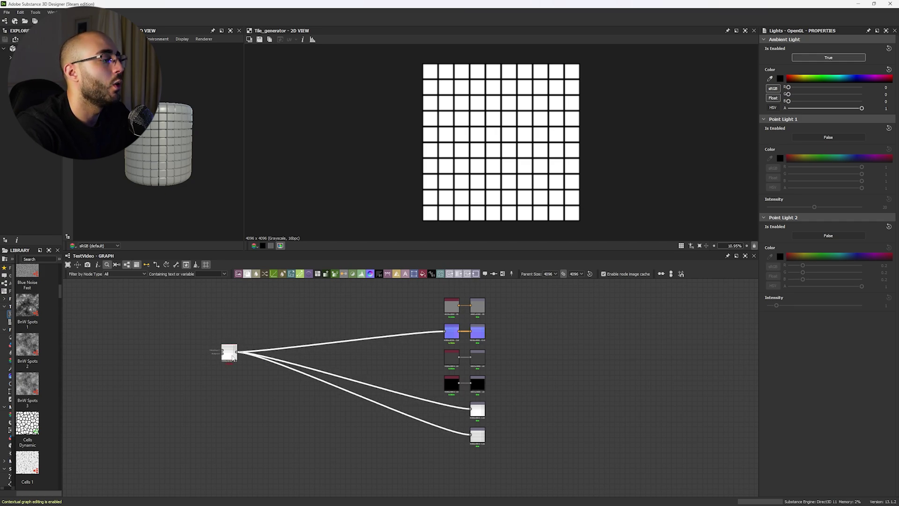
Display the Normal node's output in the 2D View and examine the tile normal map up close
scroll(209, 356, up, 4)
scroll(209, 358, down, 1)
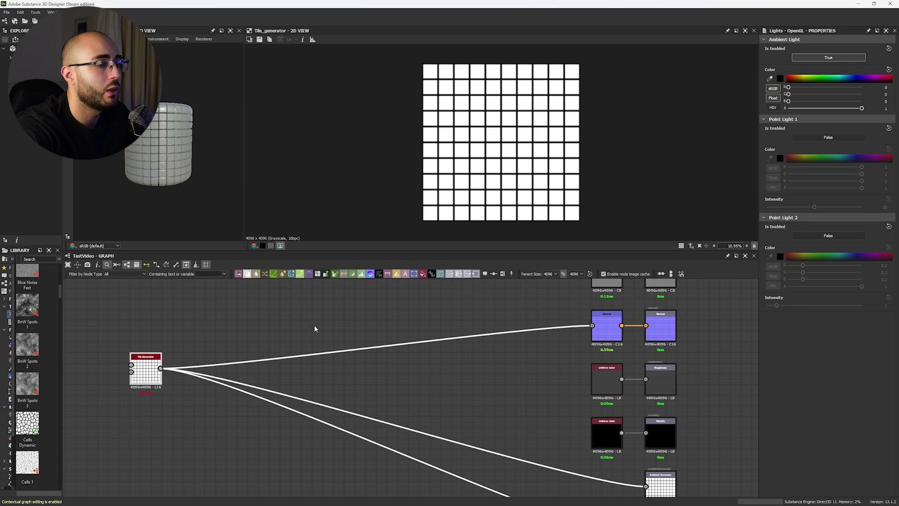
double_click(607, 324)
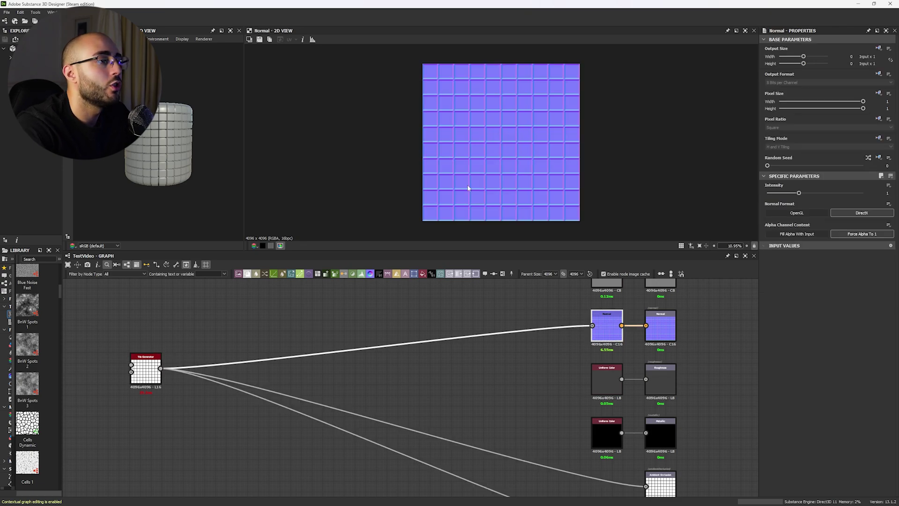
scroll(491, 113, up, 6)
scroll(463, 145, down, 1)
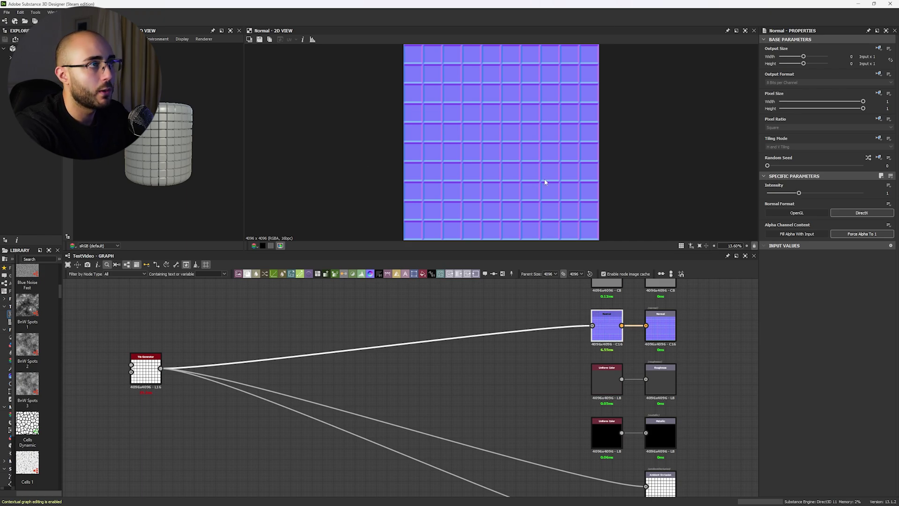
Raise the Tile Generator's Y Amount while the Normal node stays in the 2D View, and undo the change
click(147, 372)
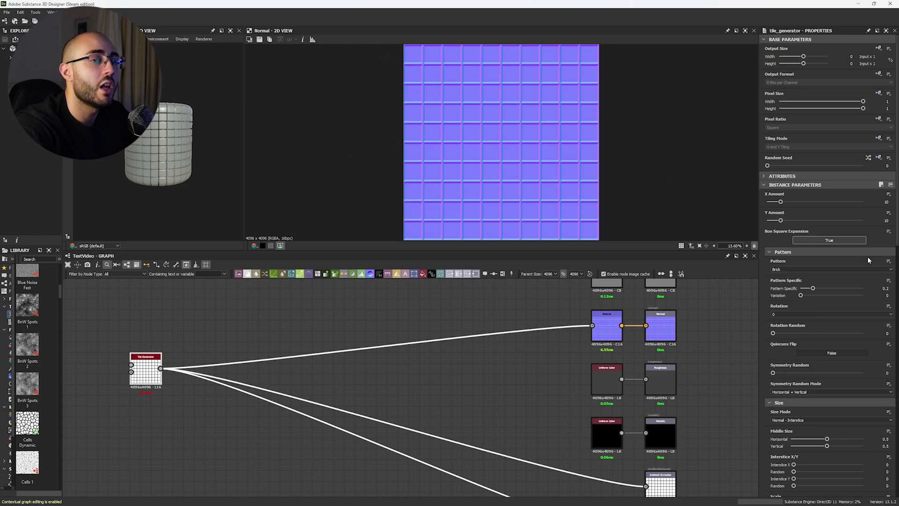
drag(807, 220, 818, 220)
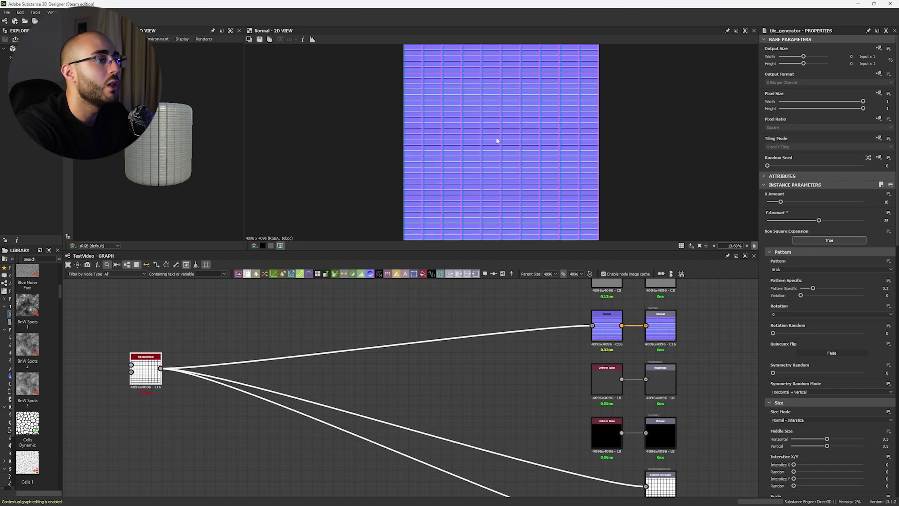
key(ctrl+z)
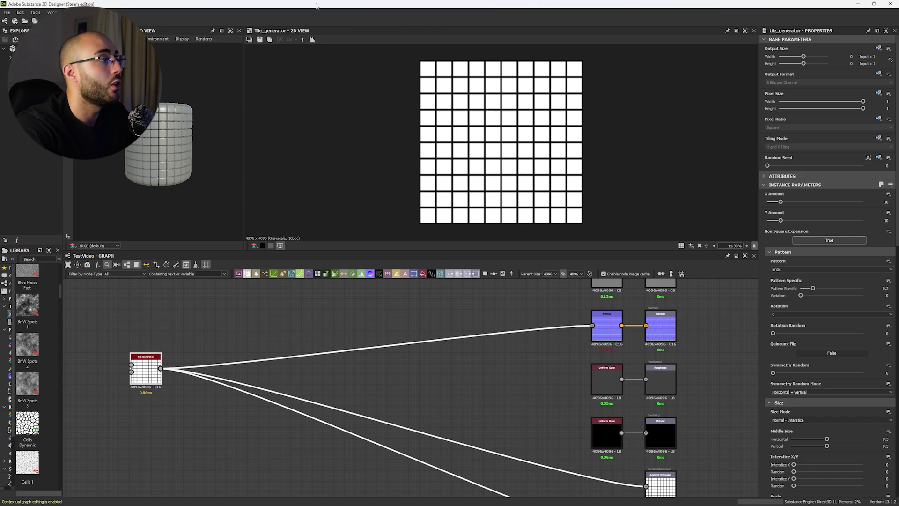
Show the pixel information for the tile image in the 2D View and examine the pattern more closely
click(303, 40)
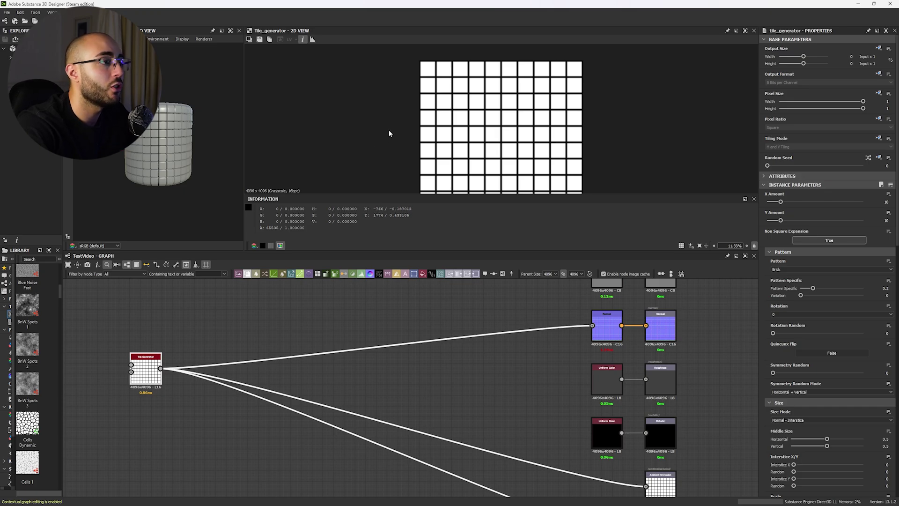
scroll(395, 128, up, 1)
scroll(441, 82, up, 5)
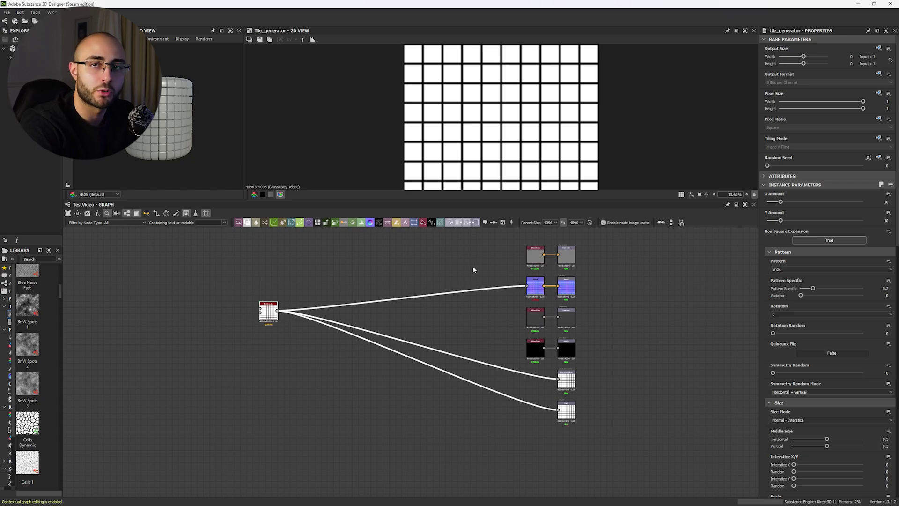
Delete the Tile Generator node from the TestVideo graph
middle_drag(407, 323, 490, 321)
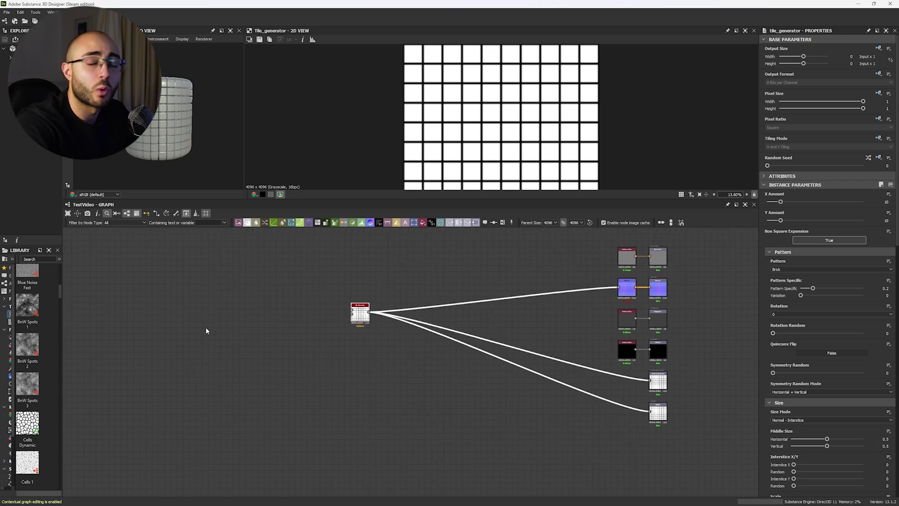
mouse_move(243, 336)
middle_down()
mouse_move(291, 335)
mouse_move(235, 333)
middle_up()
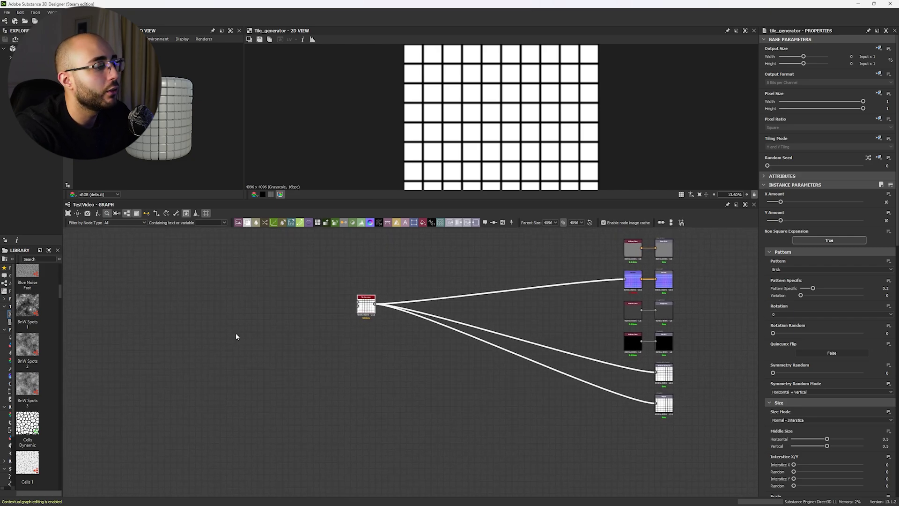
drag(365, 304, 297, 307)
key(Delete)
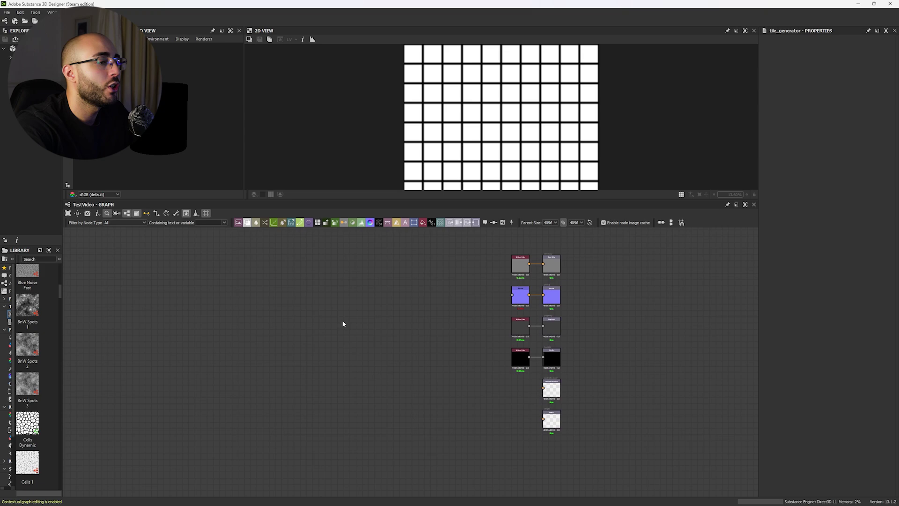
scroll(485, 283, down, 9)
scroll(484, 284, up, 8)
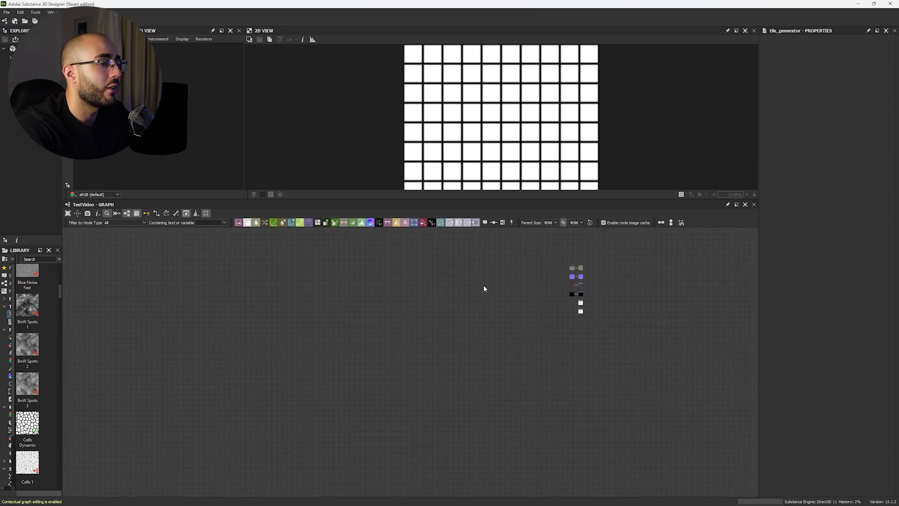
scroll(484, 285, down, 1)
scroll(484, 285, up, 1)
scroll(484, 286, down, 1)
scroll(484, 287, up, 2)
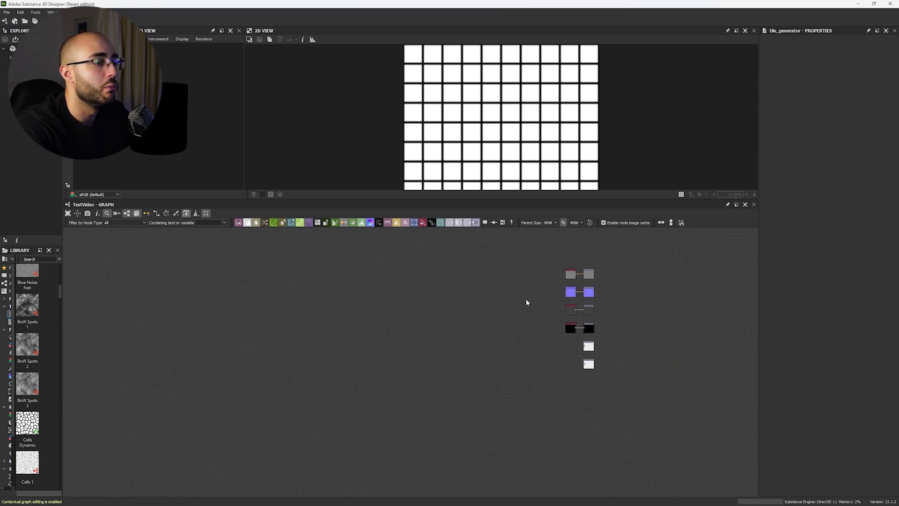
scroll(399, 307, up, 2)
scroll(386, 317, up, 1)
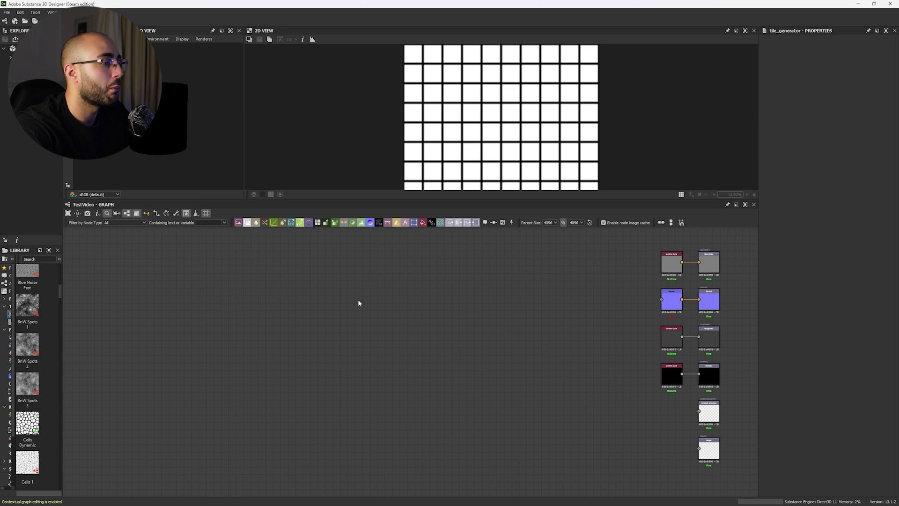
Add a Shape node with Scale 1 in the empty graph area and move it a little closer to the output nodes
key(space)
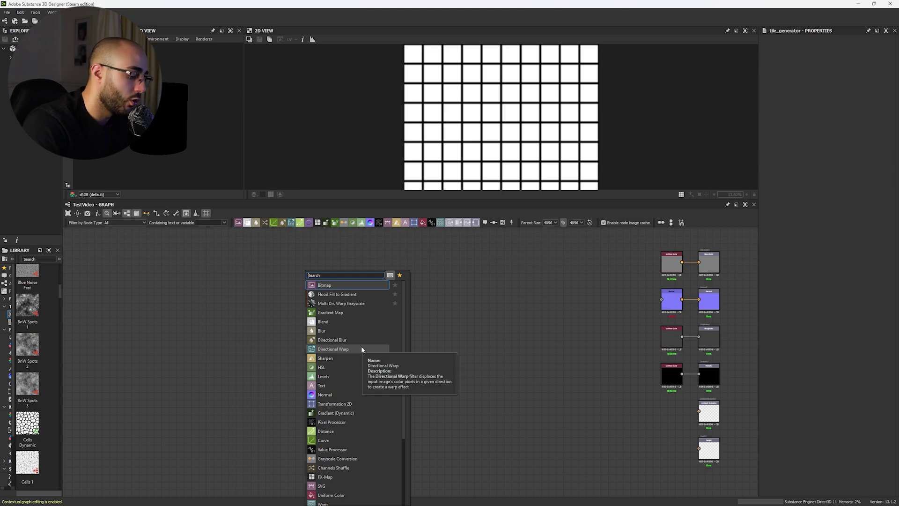
text(shape)
key(Return)
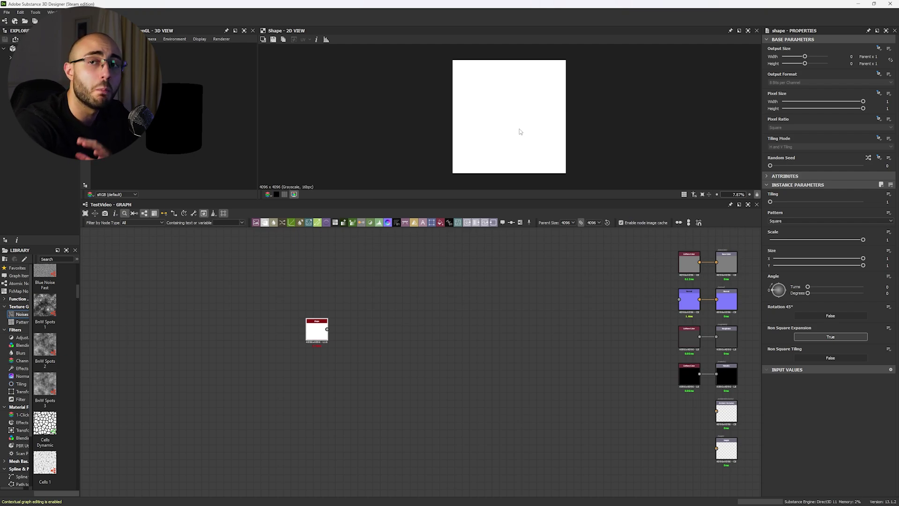
drag(864, 241, 893, 240)
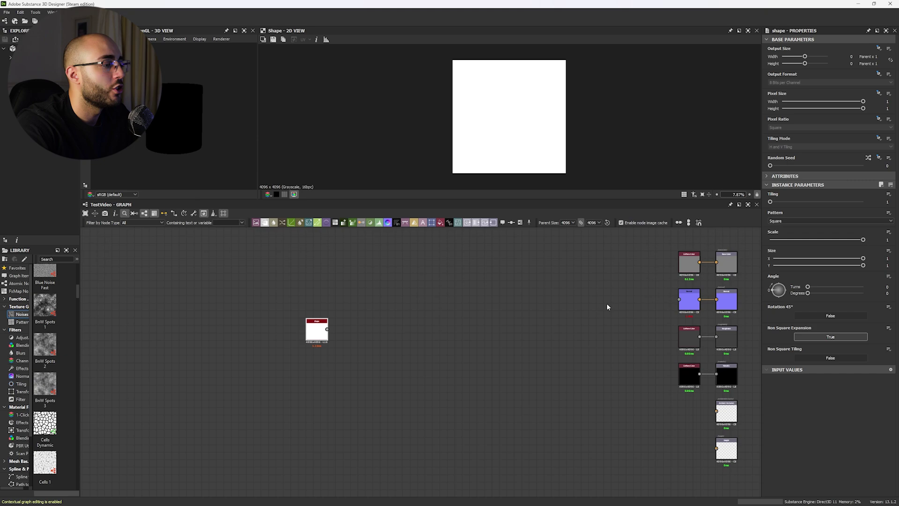
drag(319, 330, 386, 355)
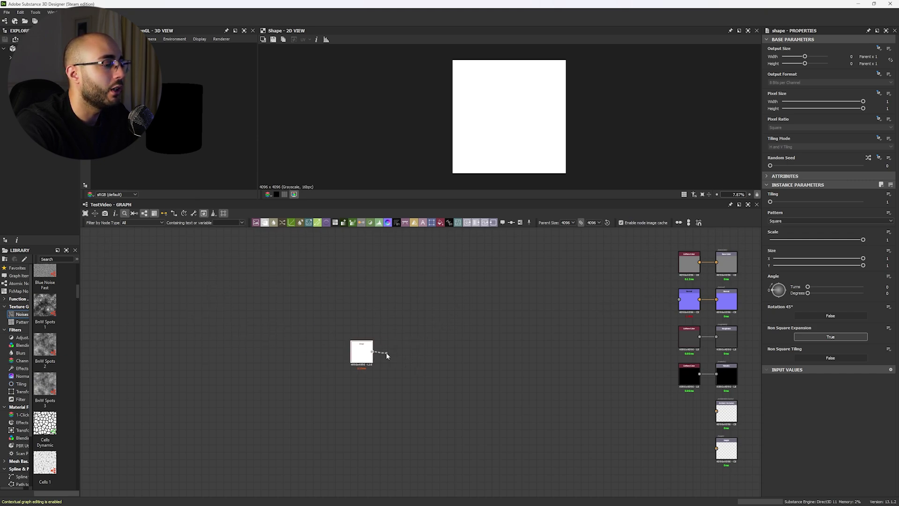
Add an unconnected Levels node beside the Shape node and show its properties
drag(451, 321, 625, 272)
text(levels)
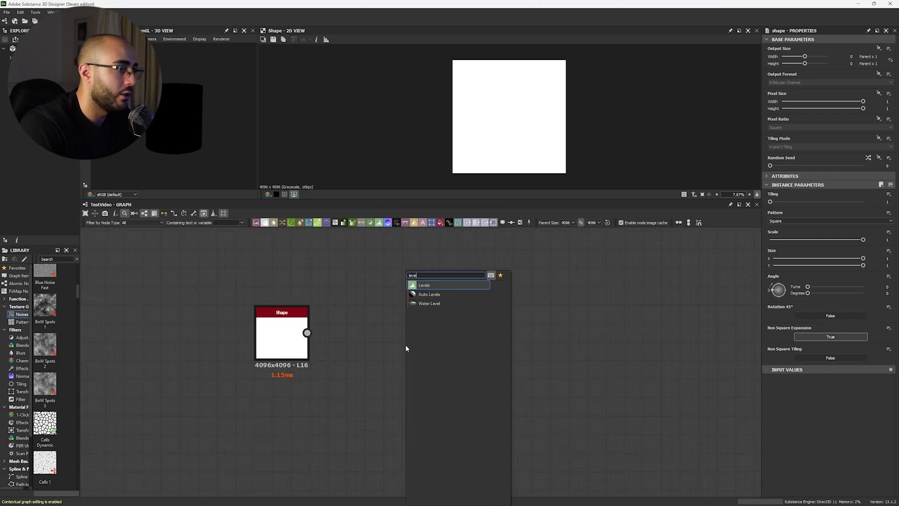
key(Return)
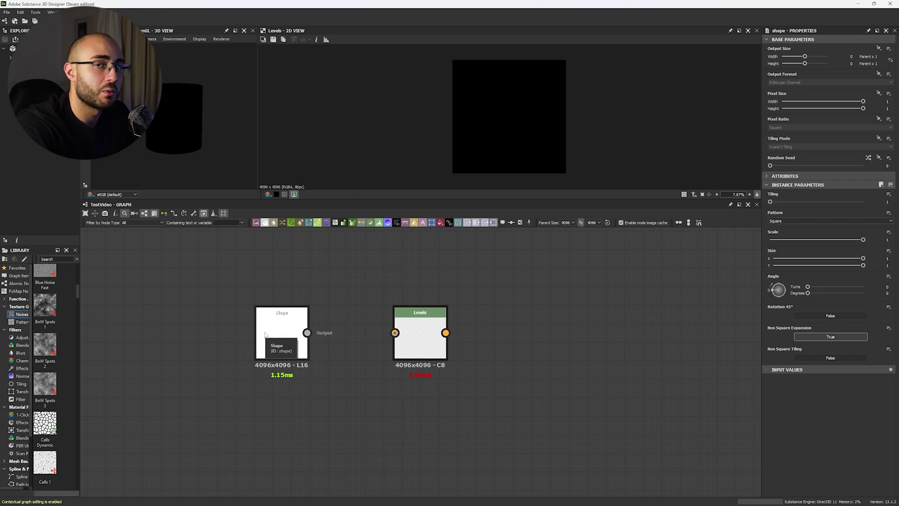
click(409, 321)
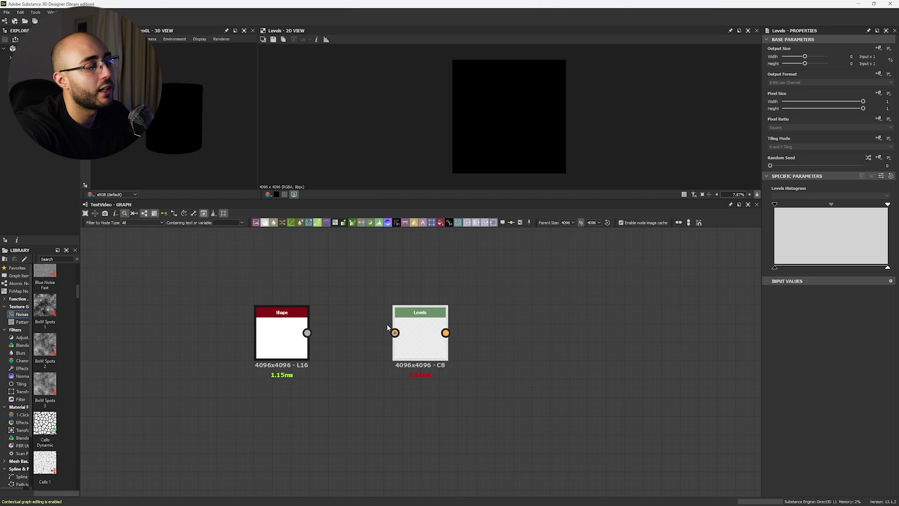
Space the Shape node farther from the Levels node and connect the Shape output to the Levels input
scroll(375, 313, down, 3)
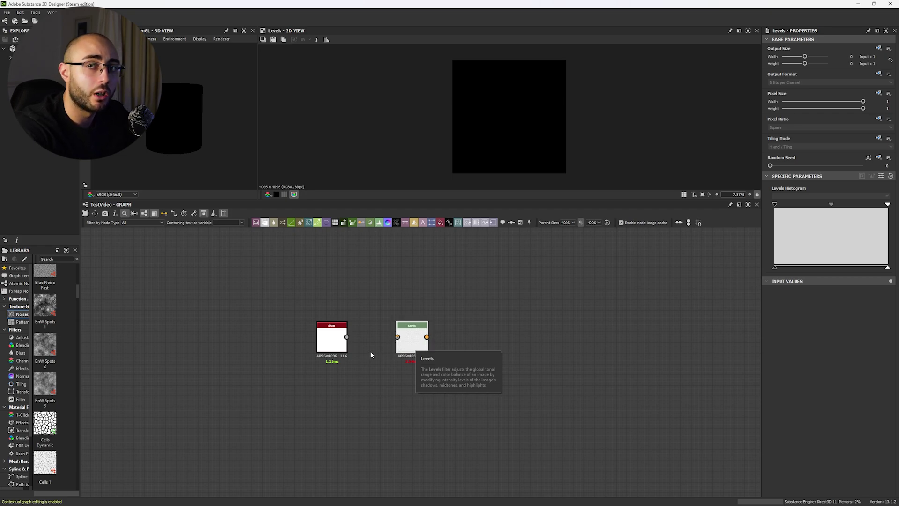
scroll(377, 342, up, 4)
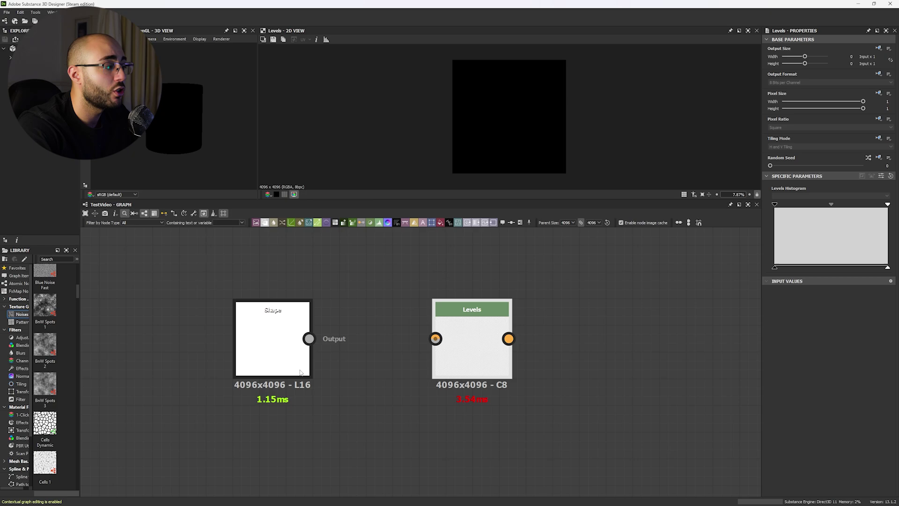
drag(299, 369, 273, 368)
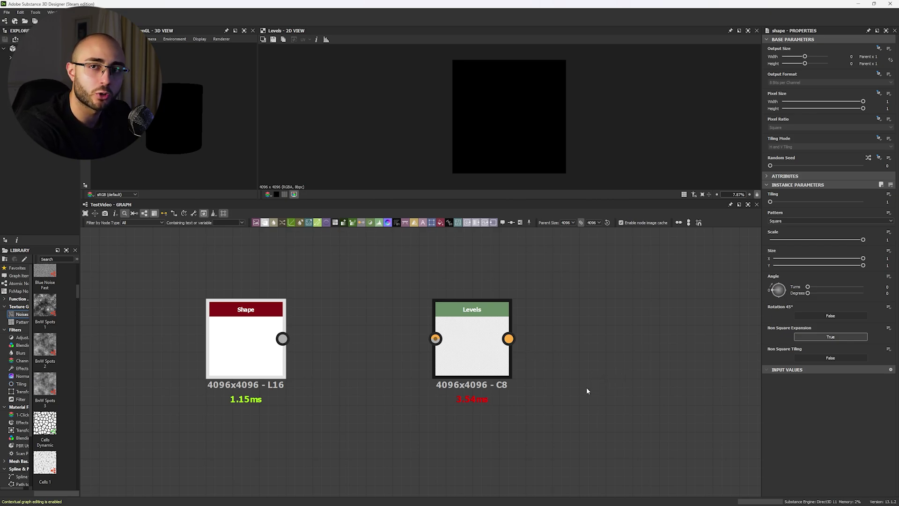
drag(283, 338, 378, 443)
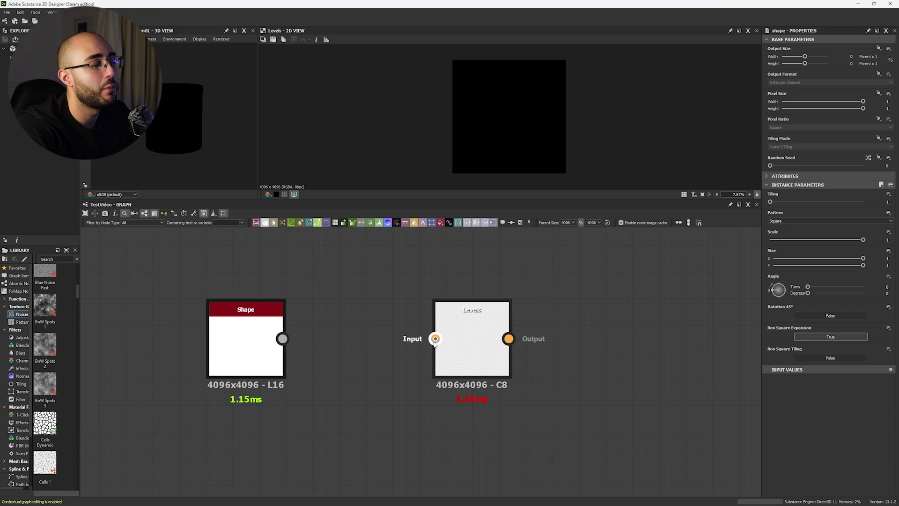
scroll(436, 339, up, 2)
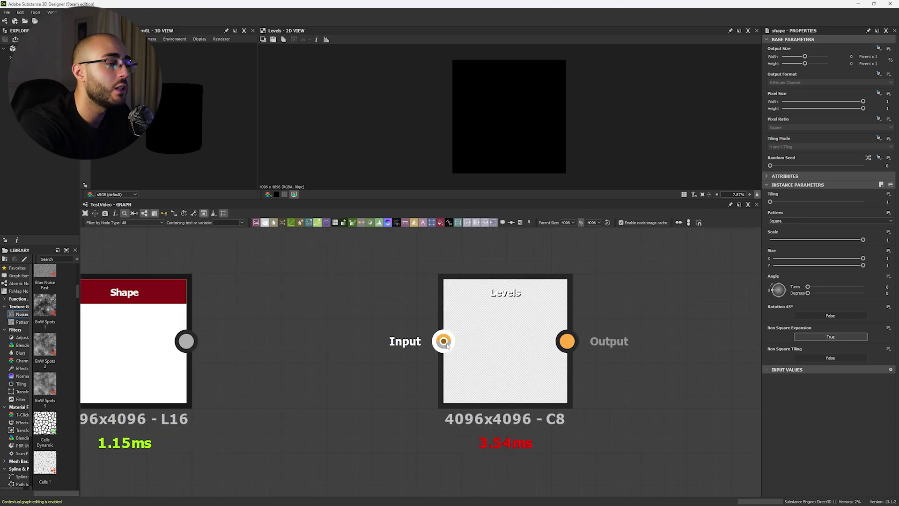
scroll(446, 343, down, 2)
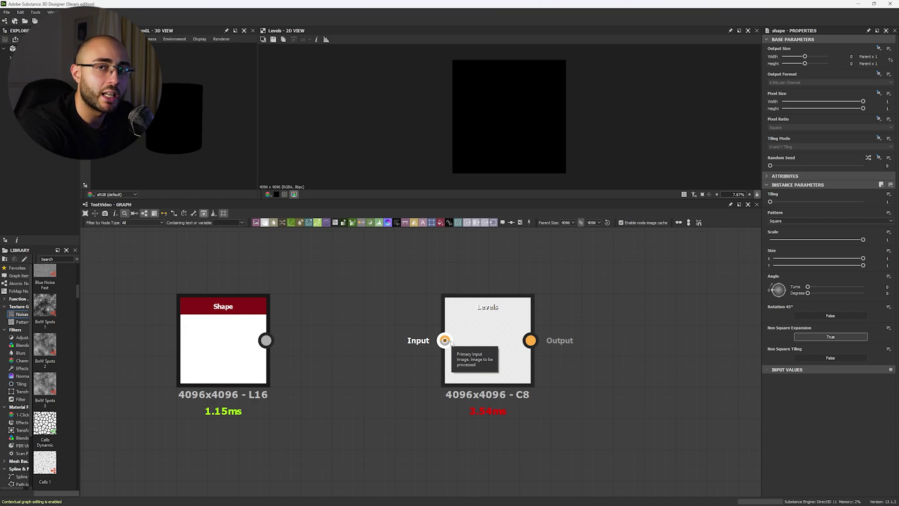
drag(445, 340, 265, 341)
scroll(606, 331, down, 2)
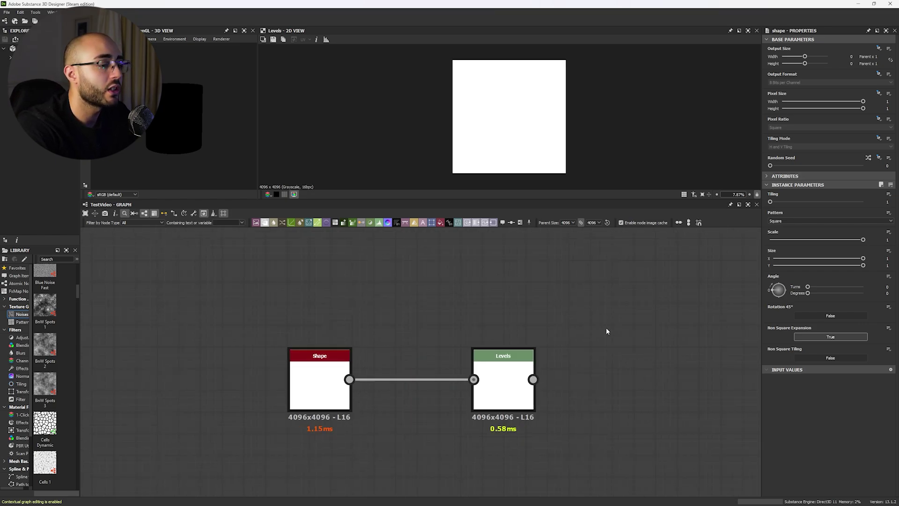
Add a Uniform Color node above Shape, connect it to the Levels input in place of Shape, and delete the Uniform Color node
key(space)
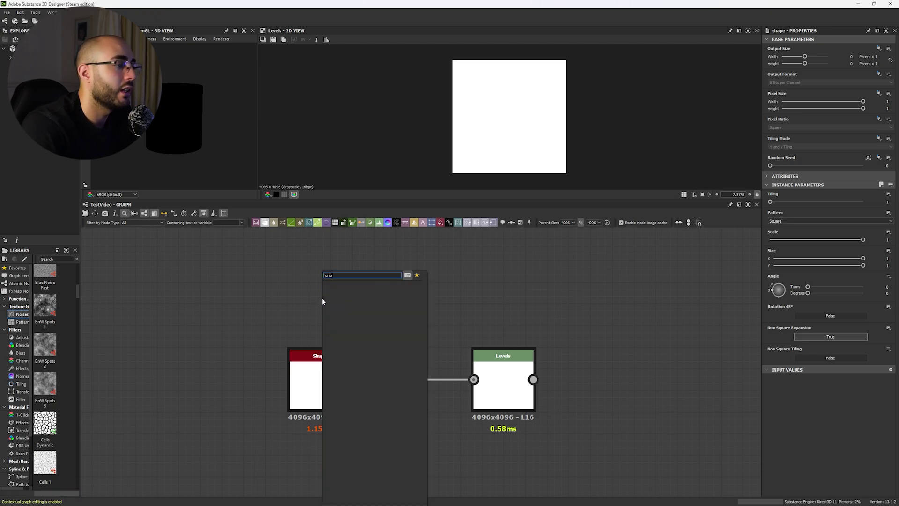
key(Escape)
drag(350, 293, 473, 379)
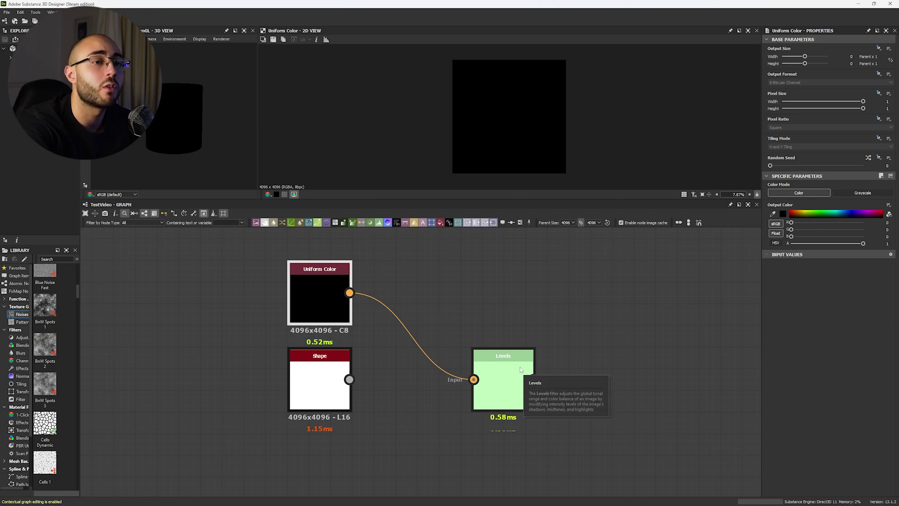
key(Delete)
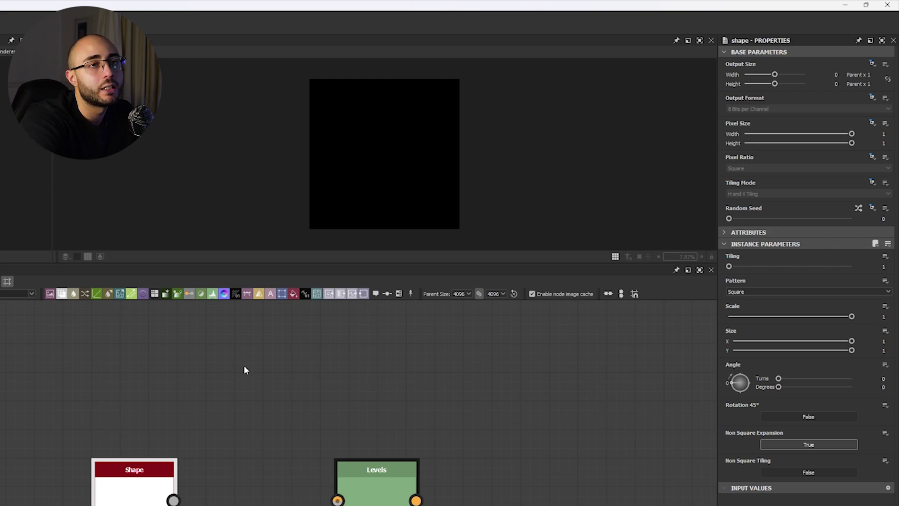
Resize the graph panel against the 2D View, making it taller and then shorter to leave more room for the views above
drag(438, 263, 435, 189)
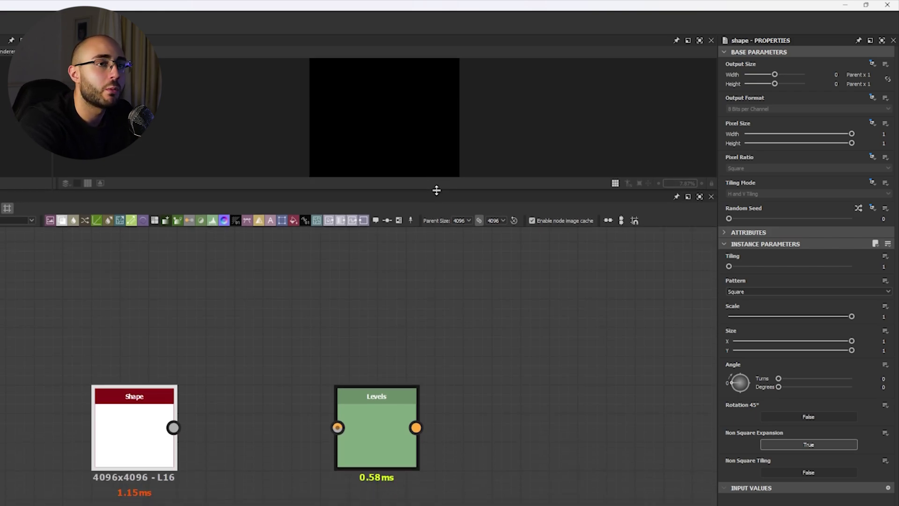
scroll(436, 357, down, 3)
scroll(580, 311, up, 2)
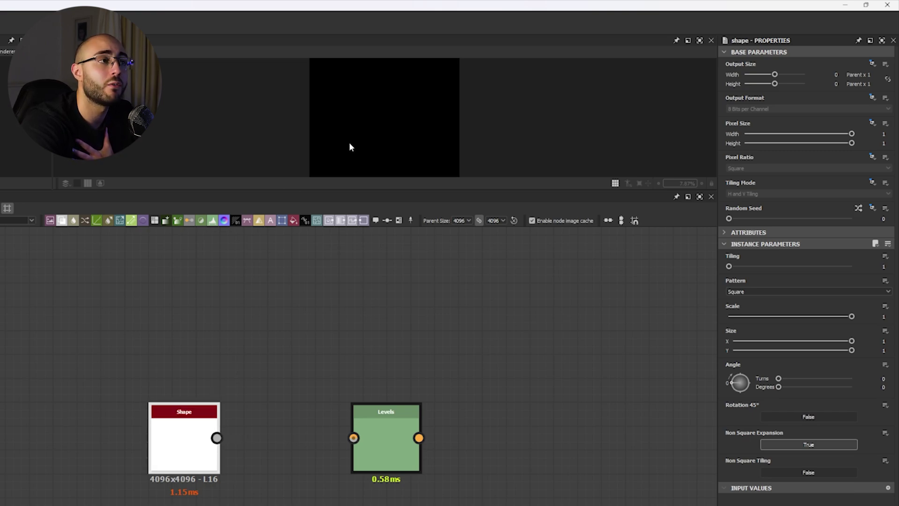
drag(410, 196, 417, 309)
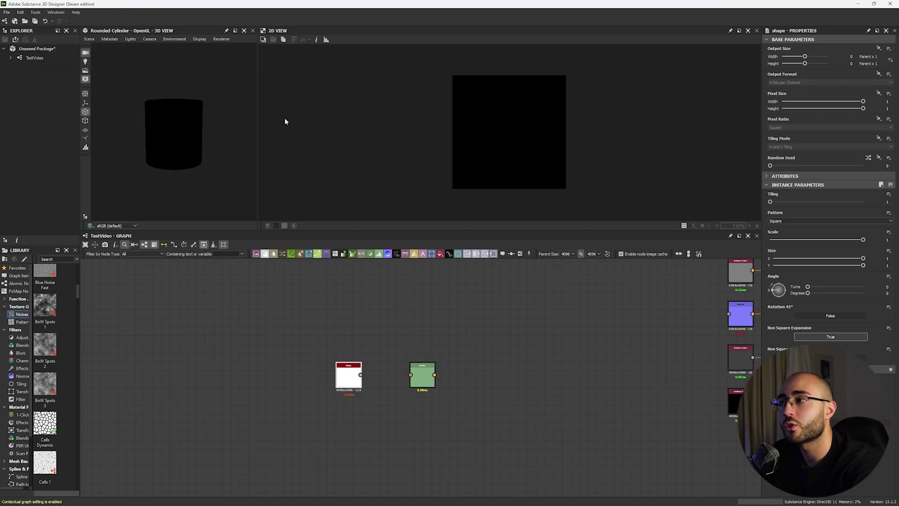
Connect the Shape output to the Normal node's input and to the unconnected Ambient Occlusion and Height output nodes
middle_drag(690, 359, 610, 374)
scroll(610, 375, down, 1)
drag(644, 340, 323, 391)
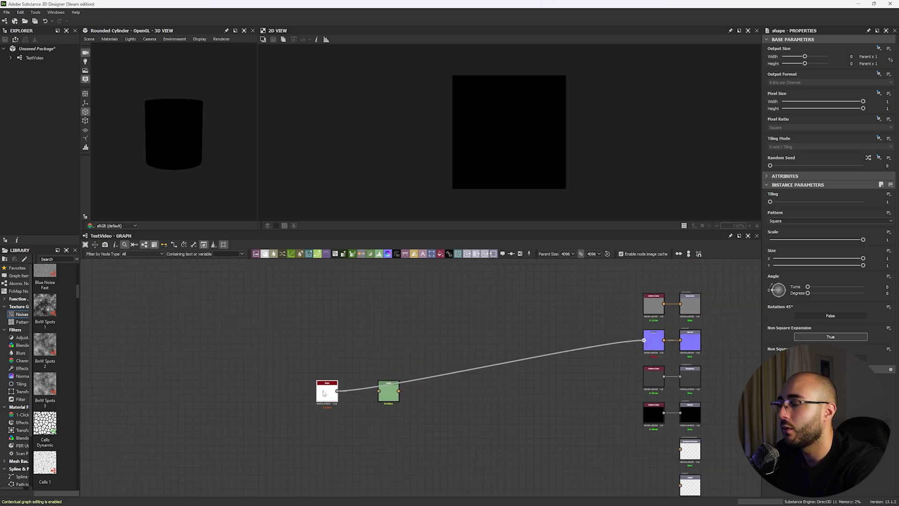
middle_drag(313, 344, 276, 298)
drag(301, 345, 644, 403)
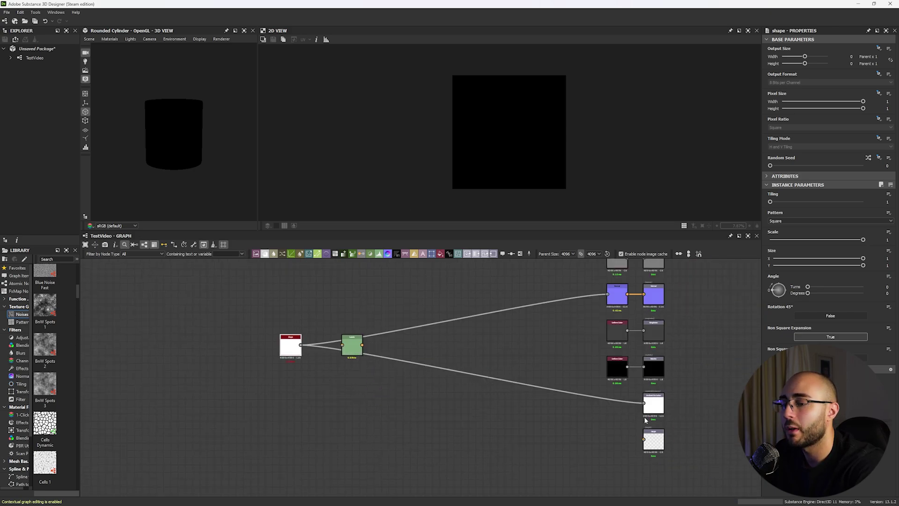
drag(644, 438, 268, 347)
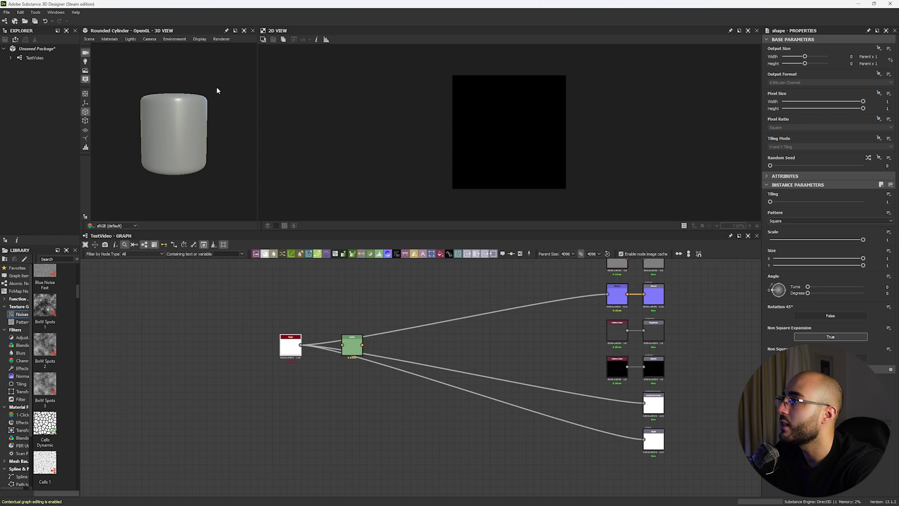
Undock the 3D View into a floating window over the graph and dock it back in the layout
click(235, 31)
drag(247, 30, 439, 111)
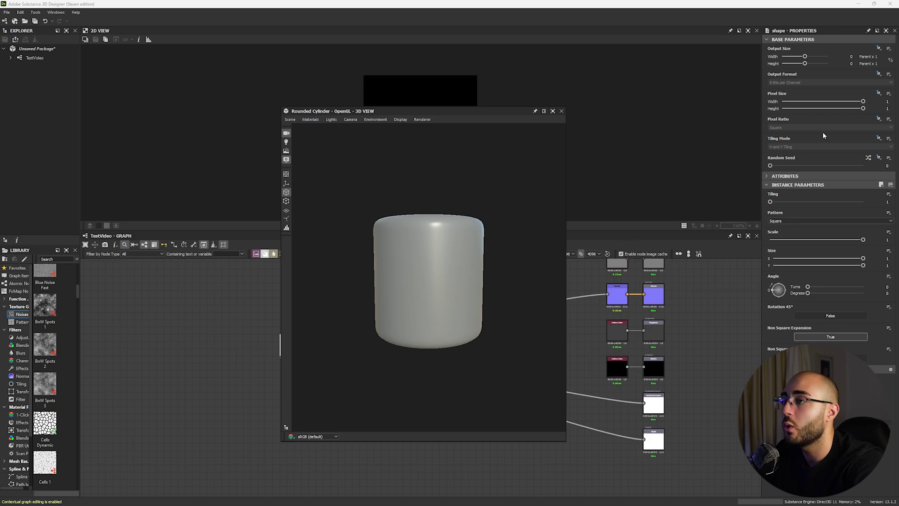
click(544, 112)
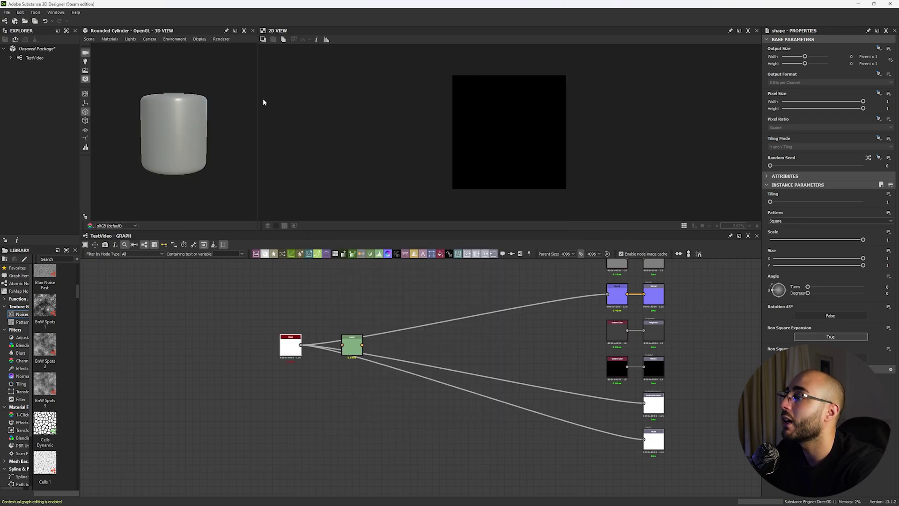
Widen the 3D View beside the 2D View, inspect the rounded cylinder with the view maximized, and restore the layout
drag(258, 97, 426, 97)
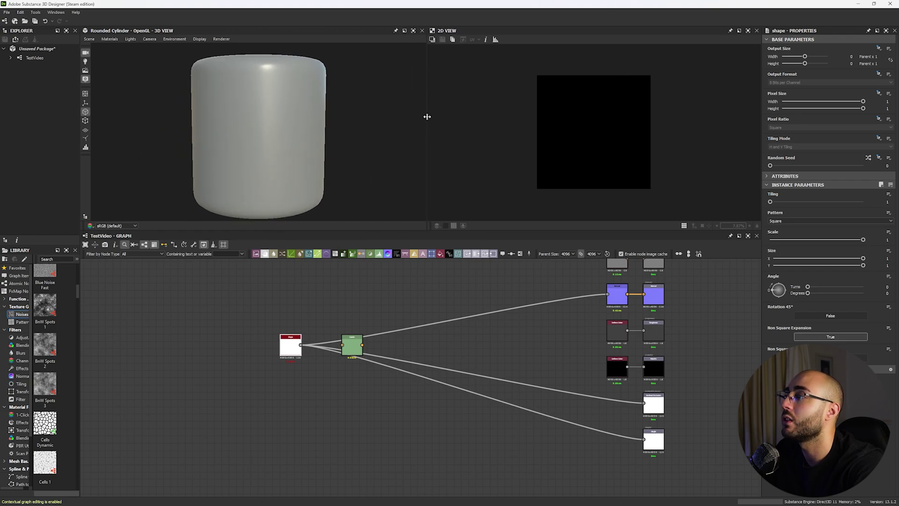
click(413, 31)
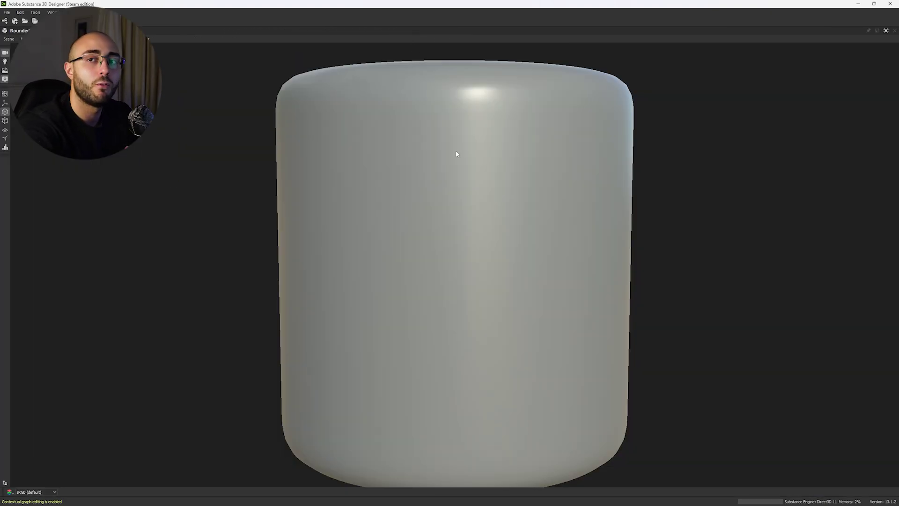
scroll(457, 153, down, 5)
drag(477, 177, 275, 216)
click(886, 31)
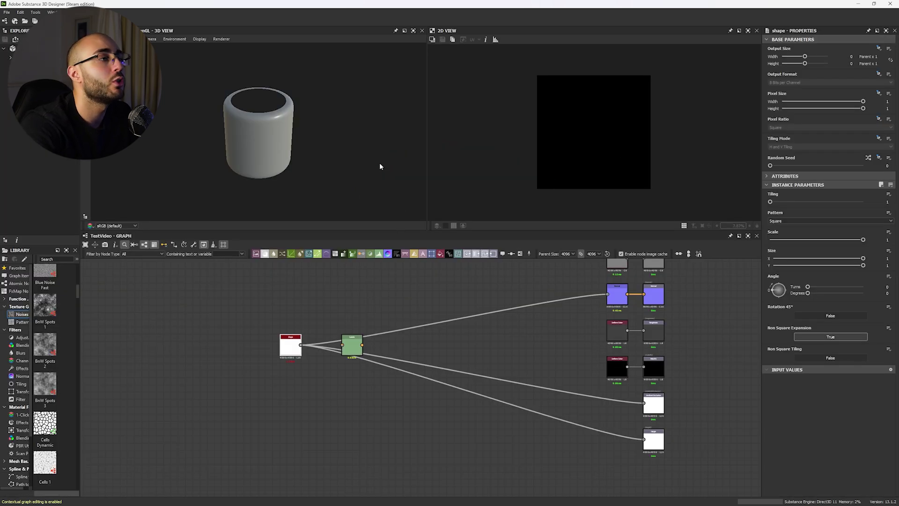
drag(380, 162, 242, 128)
scroll(243, 129, up, 2)
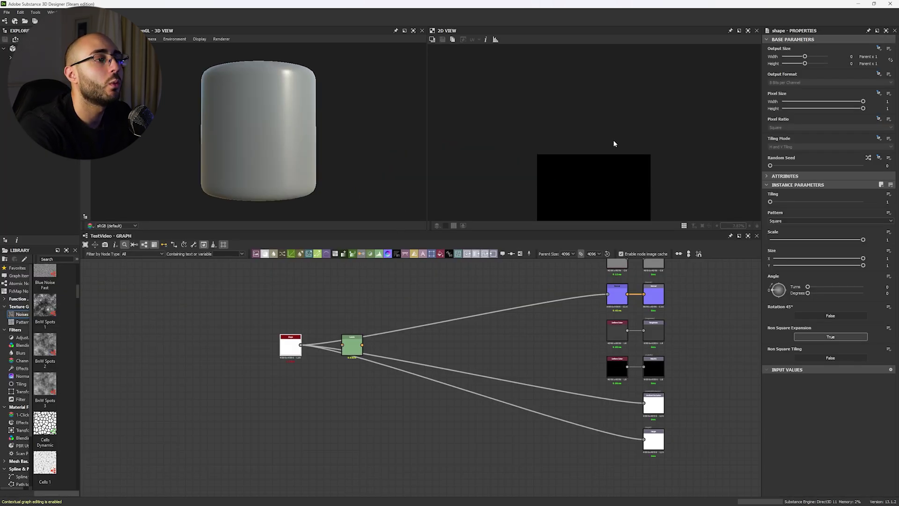
Display the Shape node's output in the 2D View, examine it maximized, and restore the layout
double_click(292, 344)
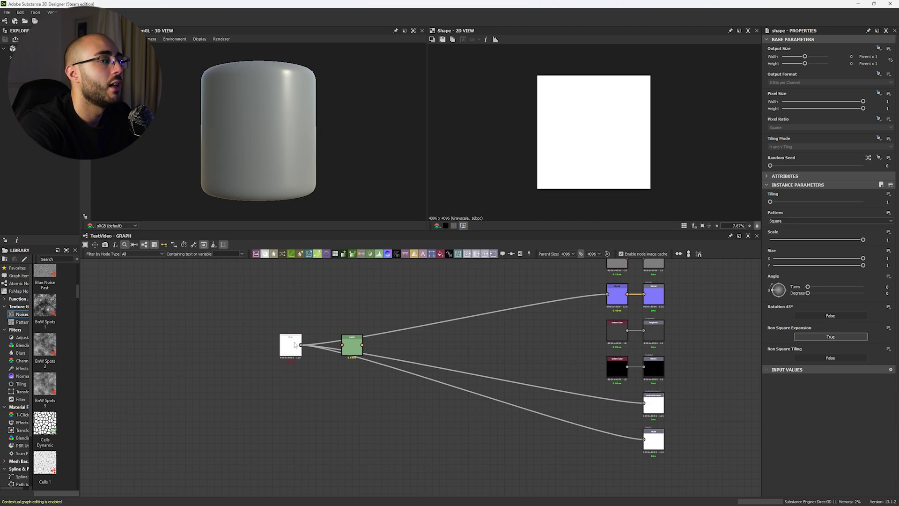
click(749, 31)
scroll(453, 245, up, 8)
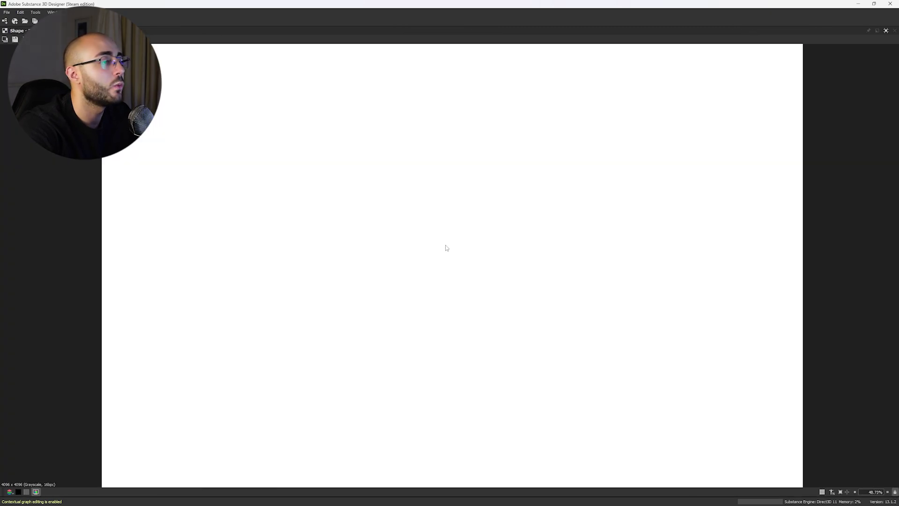
scroll(451, 245, down, 4)
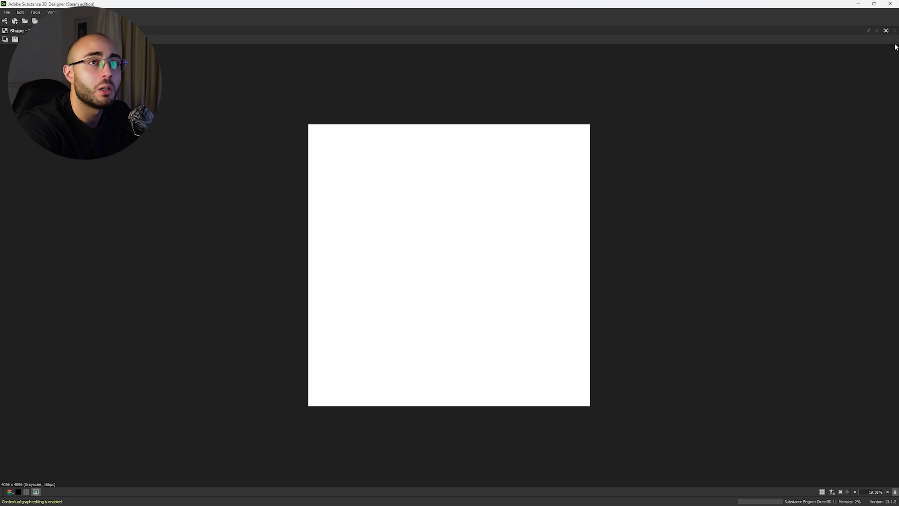
click(886, 30)
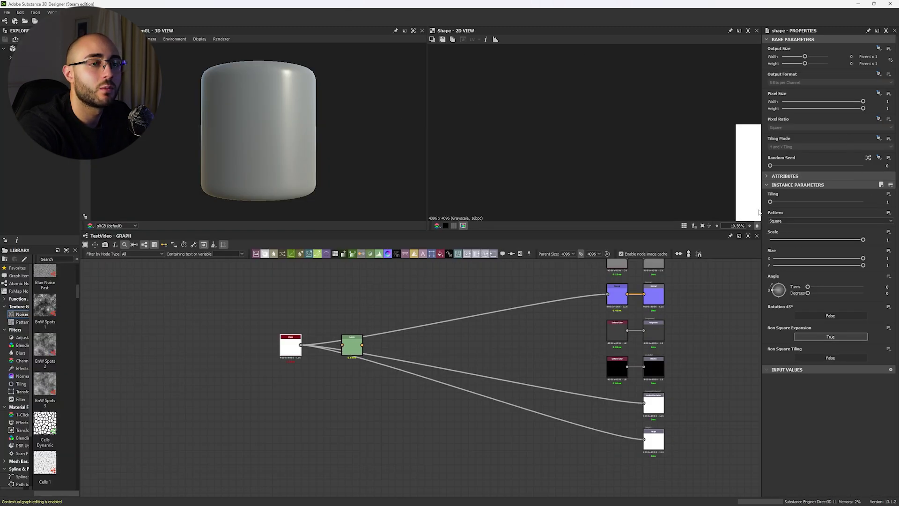
Set the Shape node's Scale to 0.64 and examine its tiled preview in the maximized 2D View before restoring the layout
drag(842, 239, 829, 239)
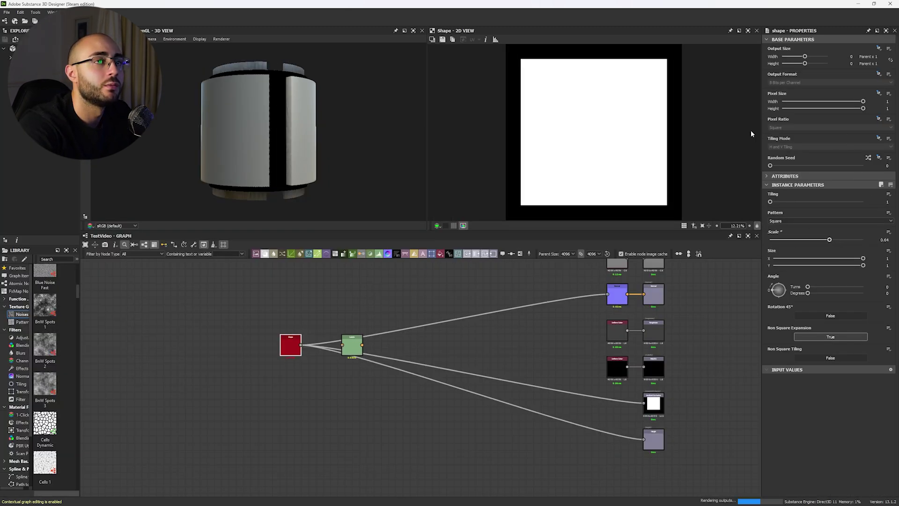
click(748, 31)
key(t)
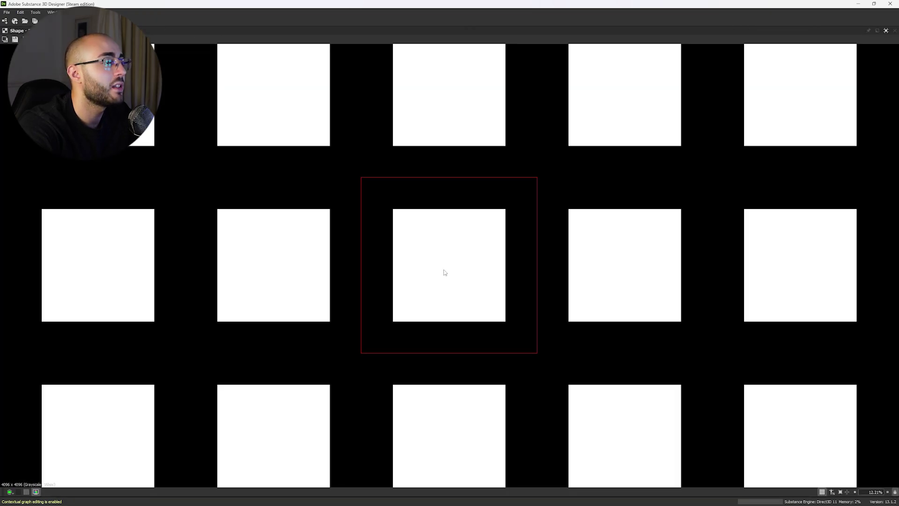
scroll(468, 286, down, 2)
scroll(482, 280, up, 1)
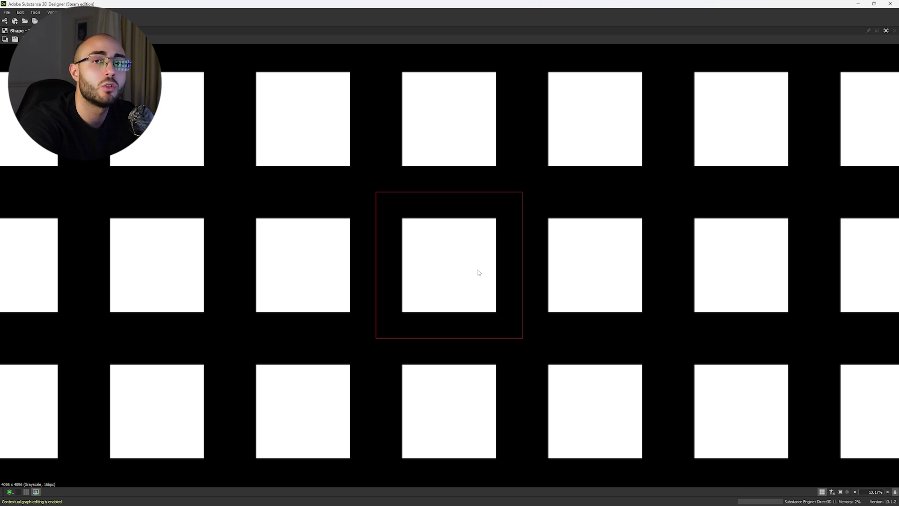
key(shift+space)
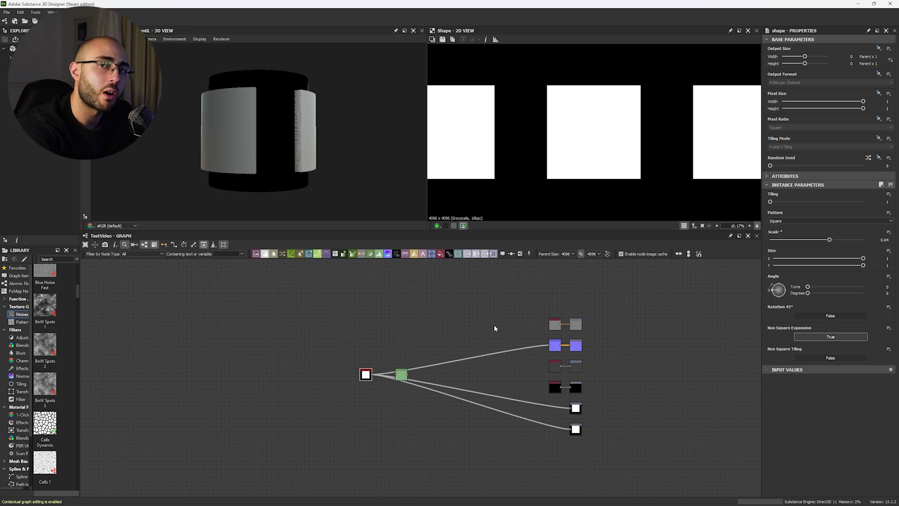
Try a graph Parent Size of 1024 to compare the Shape node's resolution, and set it back to 4096
middle_drag(523, 320, 503, 322)
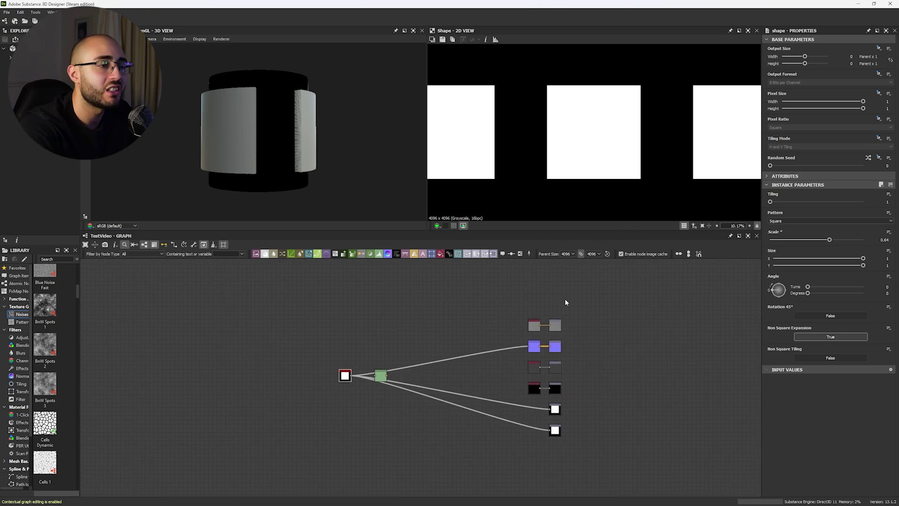
middle_drag(593, 306, 616, 303)
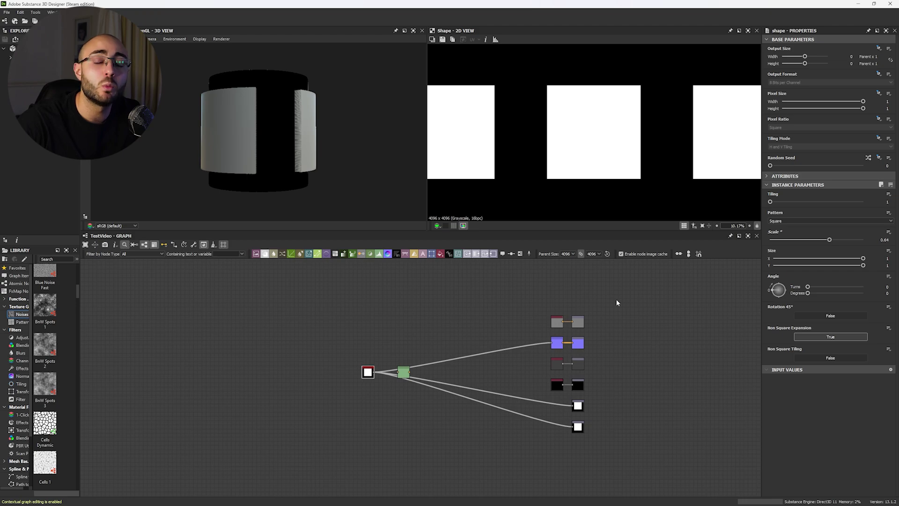
scroll(311, 435, up, 5)
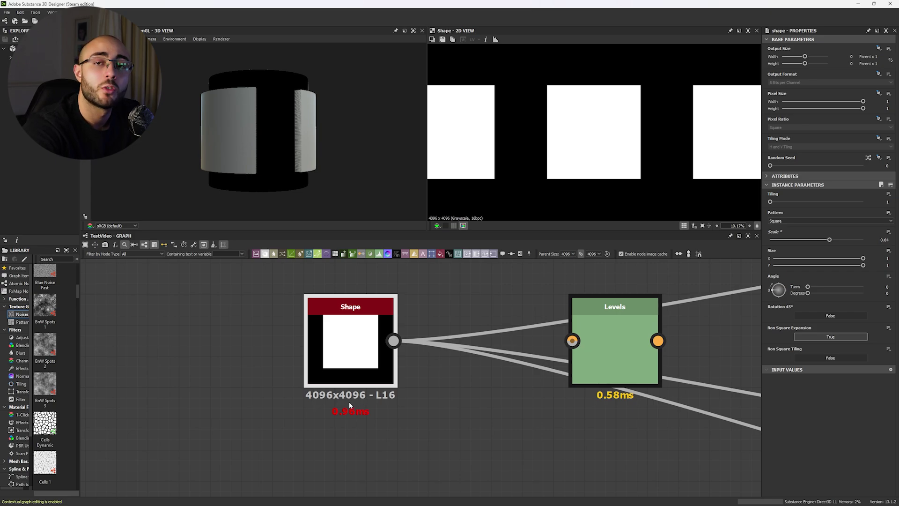
click(568, 254)
click(572, 287)
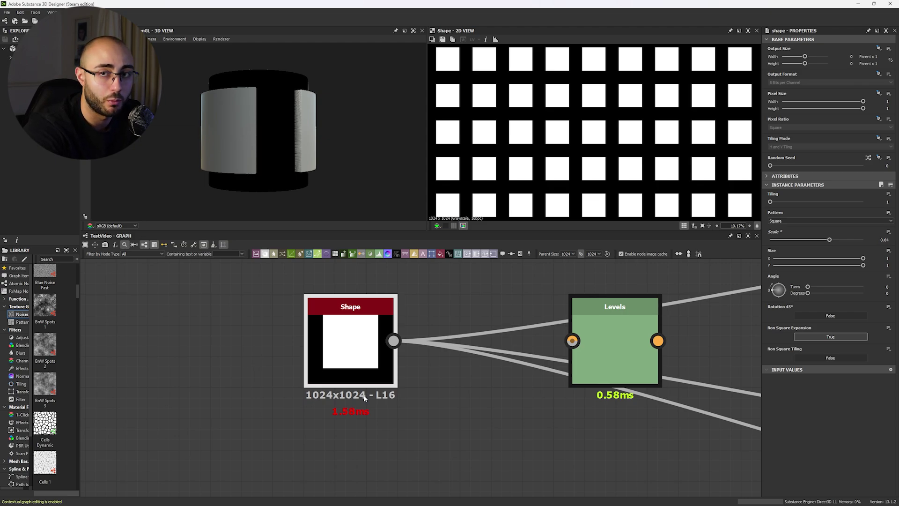
click(568, 253)
click(570, 297)
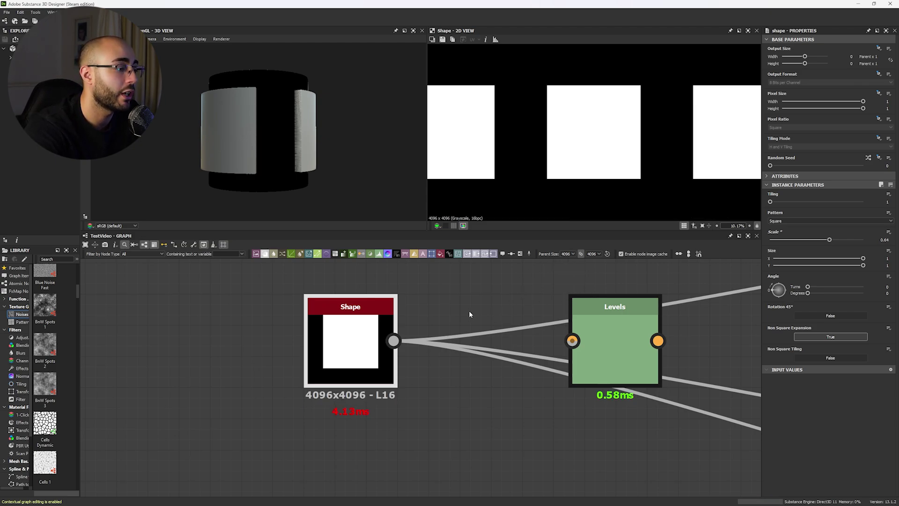
Make the Shape node's Output Format Absolute and set it to 16 Bits per Channel
scroll(468, 314, down, 1)
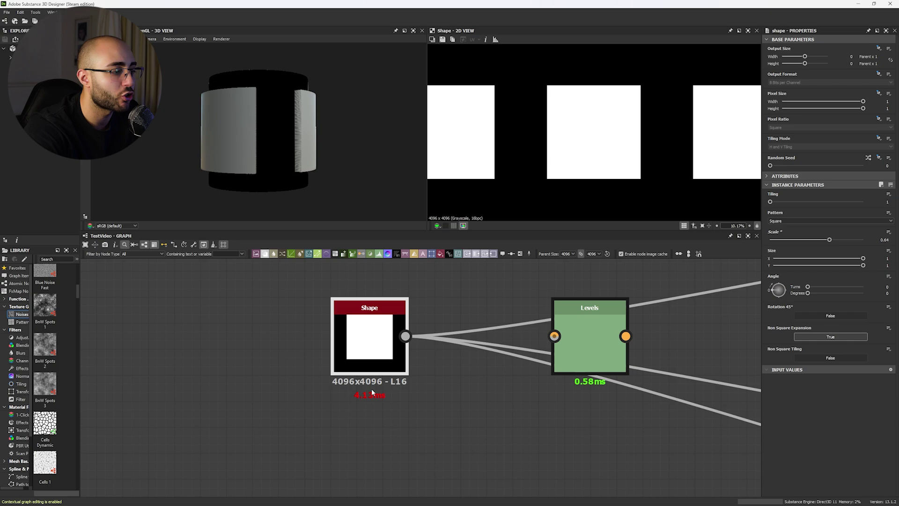
scroll(382, 390, up, 1)
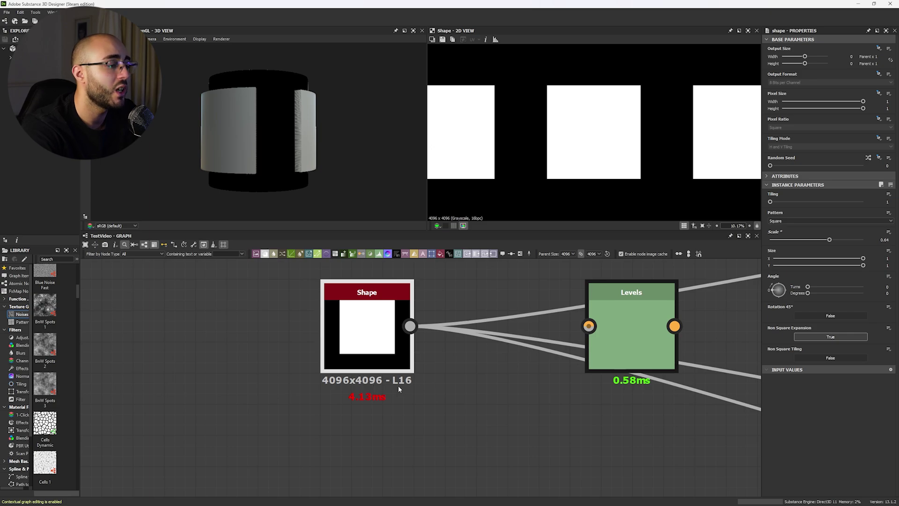
middle_drag(431, 396, 452, 395)
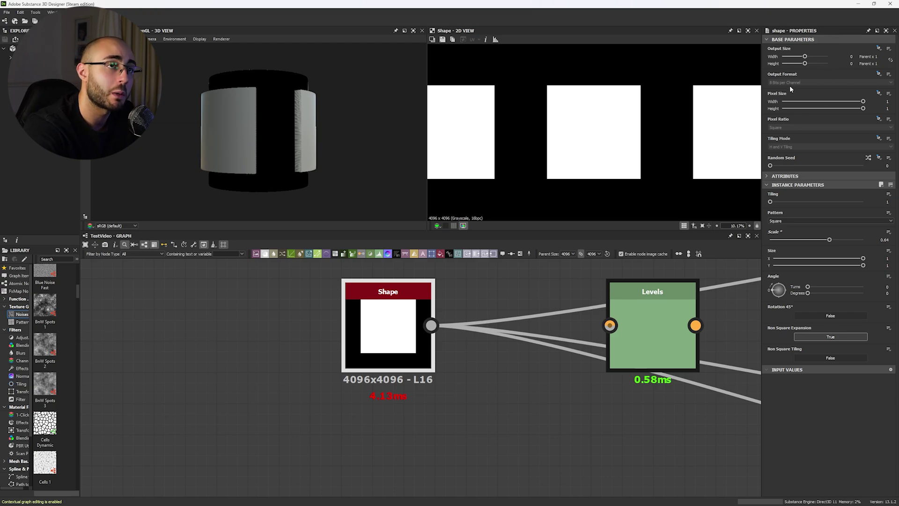
click(879, 73)
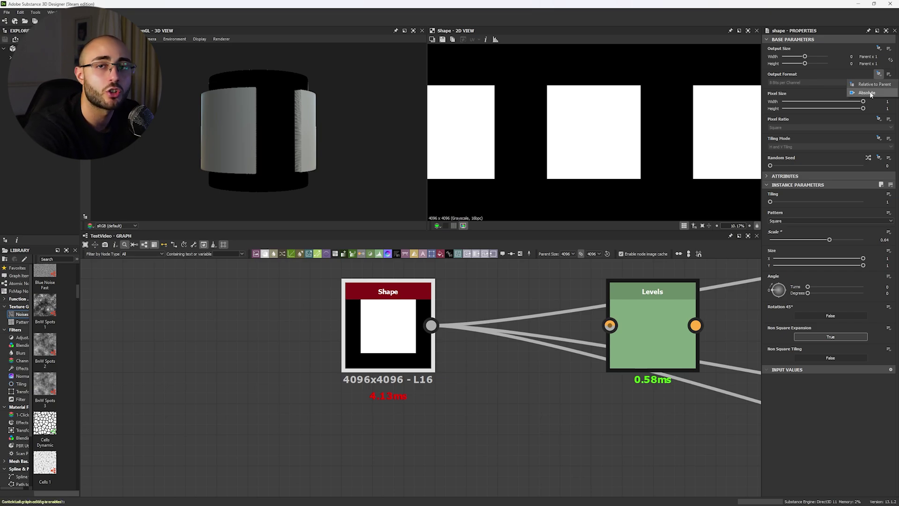
click(867, 92)
click(789, 83)
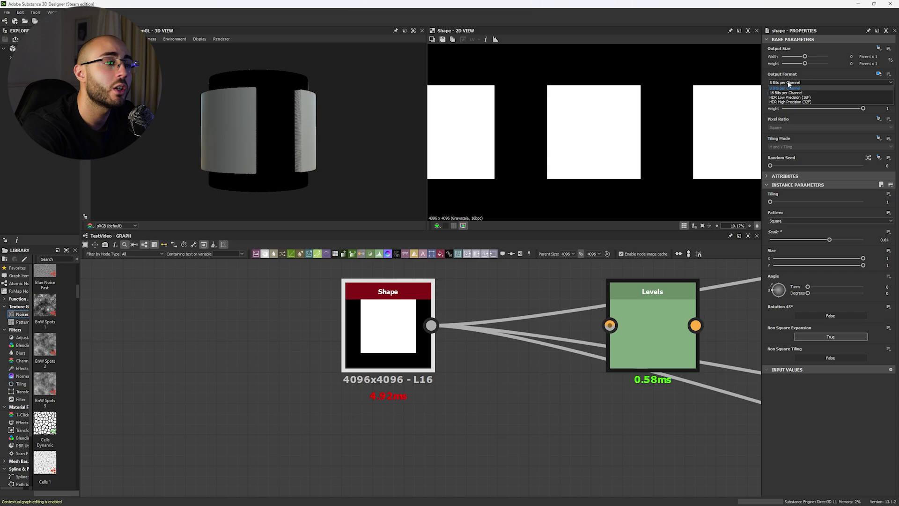
click(786, 92)
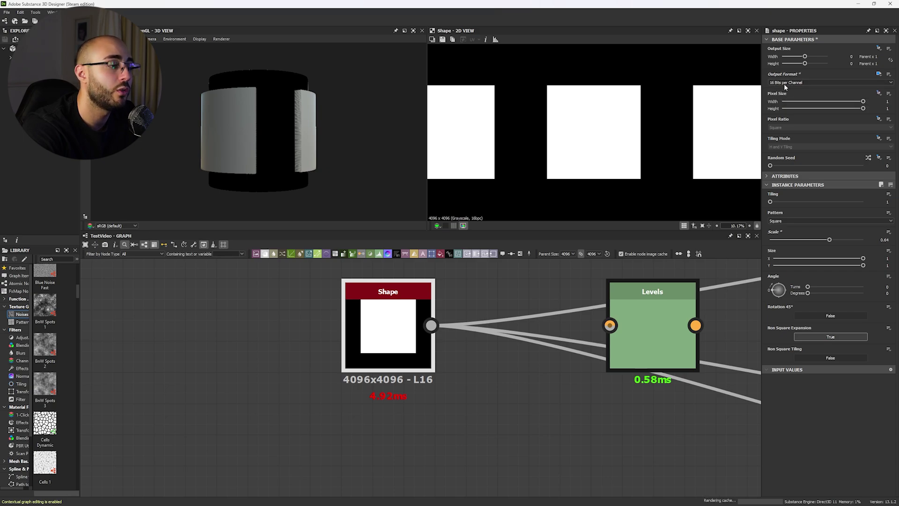
click(784, 83)
click(791, 105)
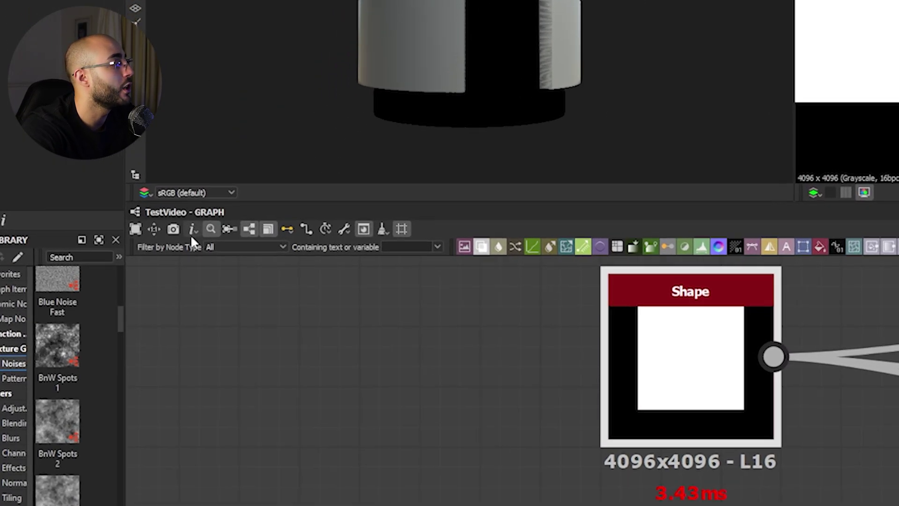
Try hiding the node size labels in the graph, and leave connector names, node sizes and timings displayed
click(192, 232)
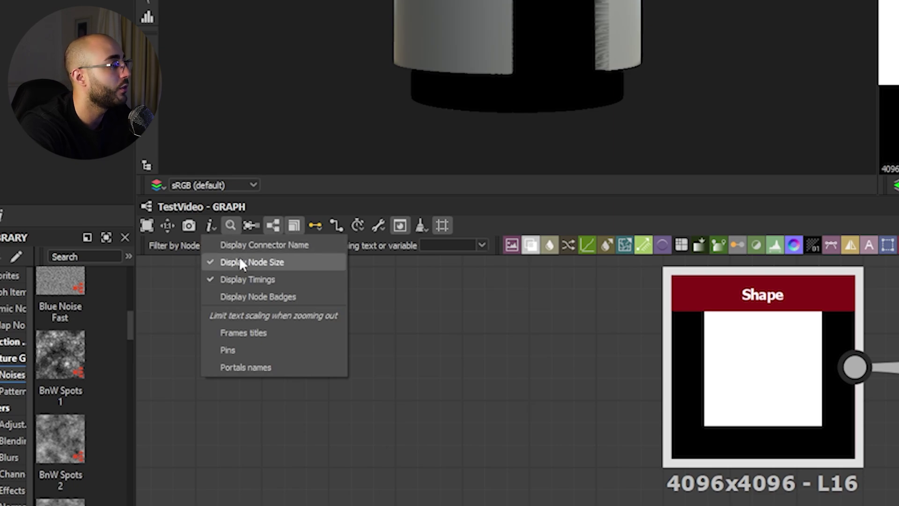
click(271, 280)
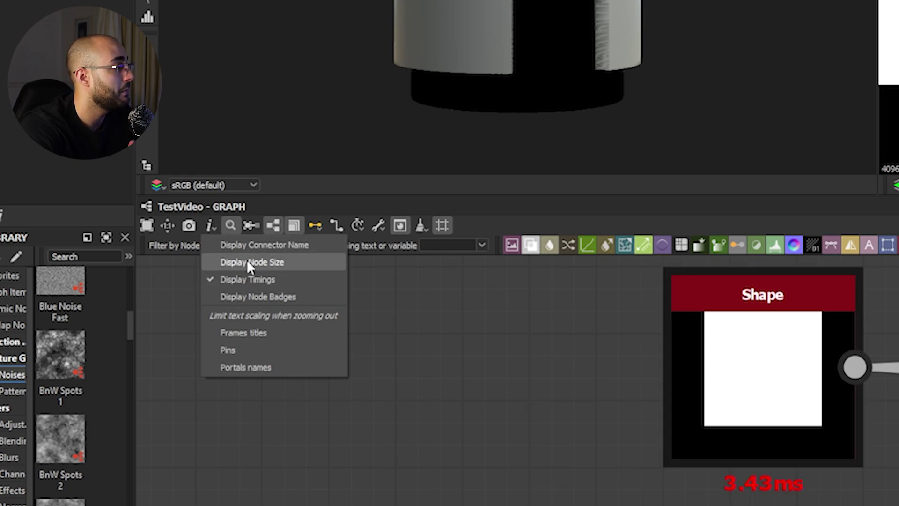
click(246, 261)
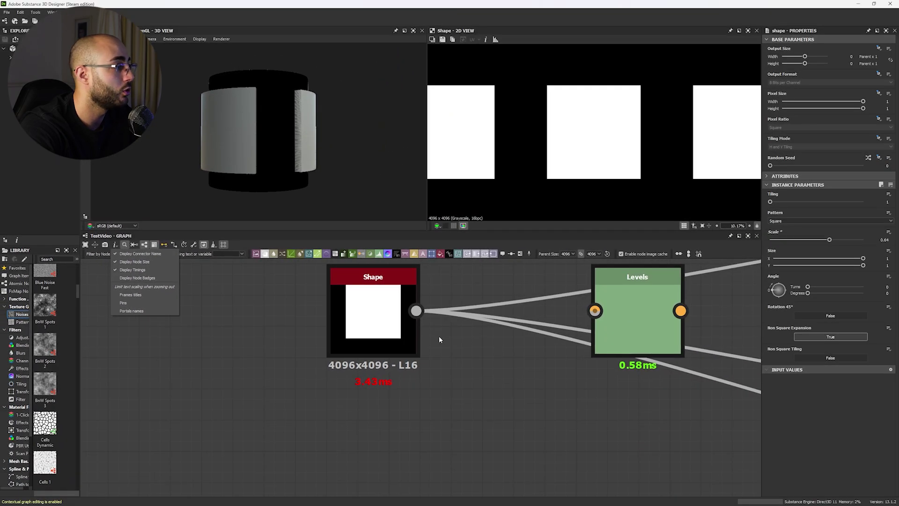
click(439, 336)
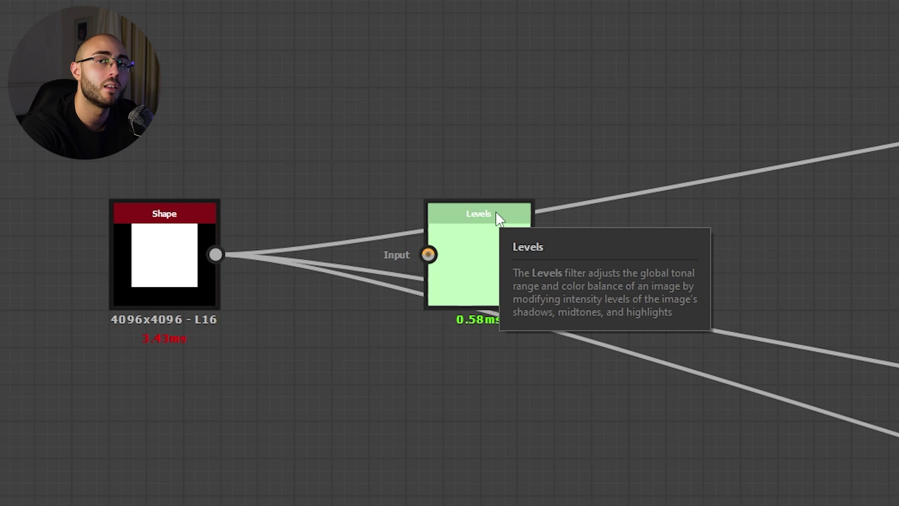
Delete the Levels node from the graph and move the Shape node much farther away from the output nodes
key(Delete)
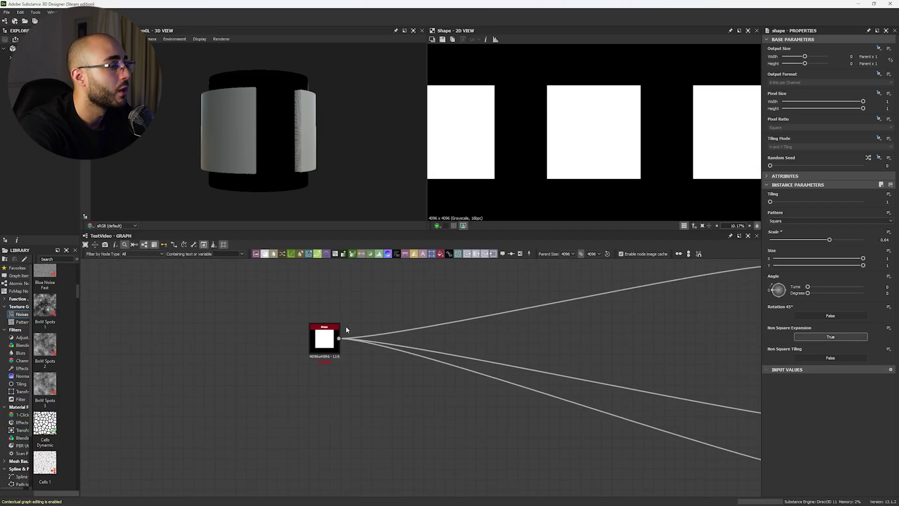
middle_drag(466, 324, 499, 349)
scroll(502, 352, down, 3)
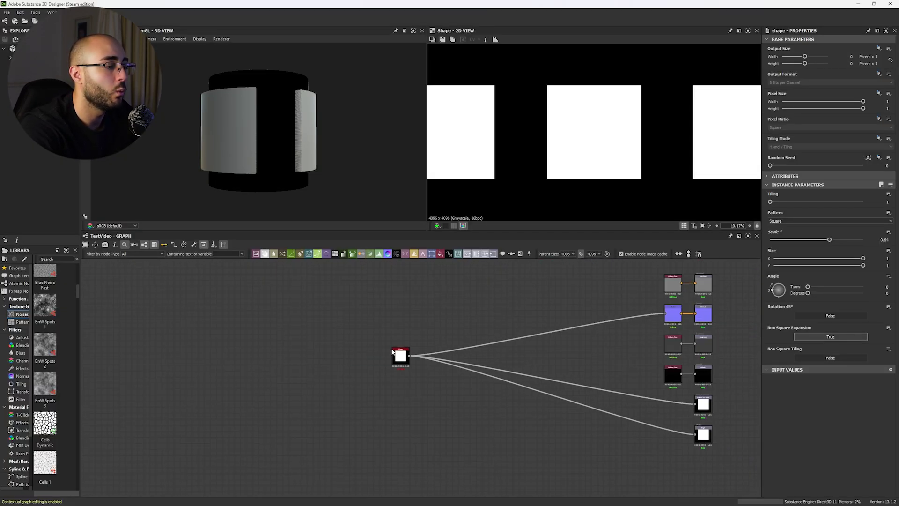
drag(395, 361, 197, 387)
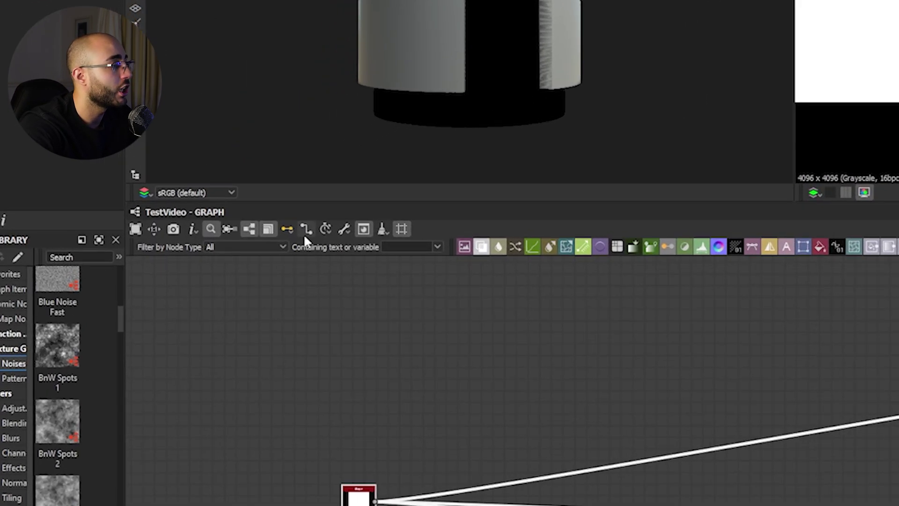
Try the right-angled link style on the graph's connections and return to curved links
click(336, 226)
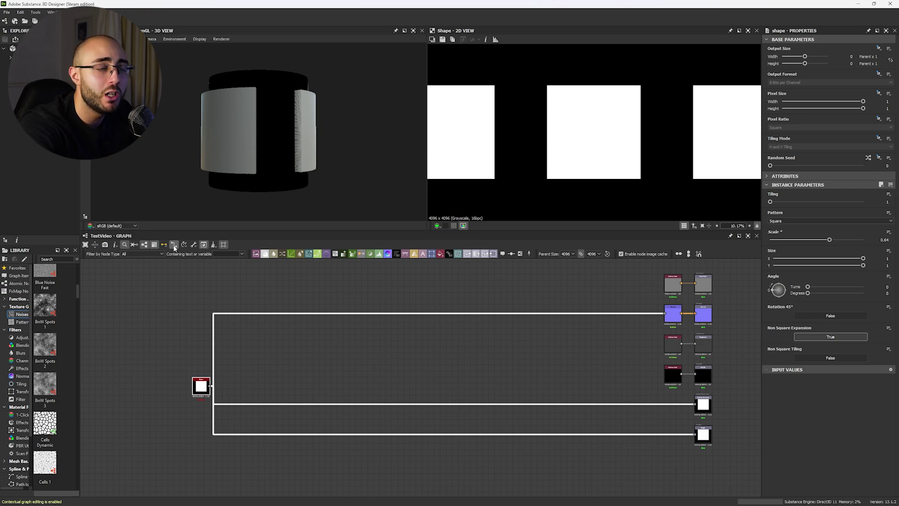
click(173, 245)
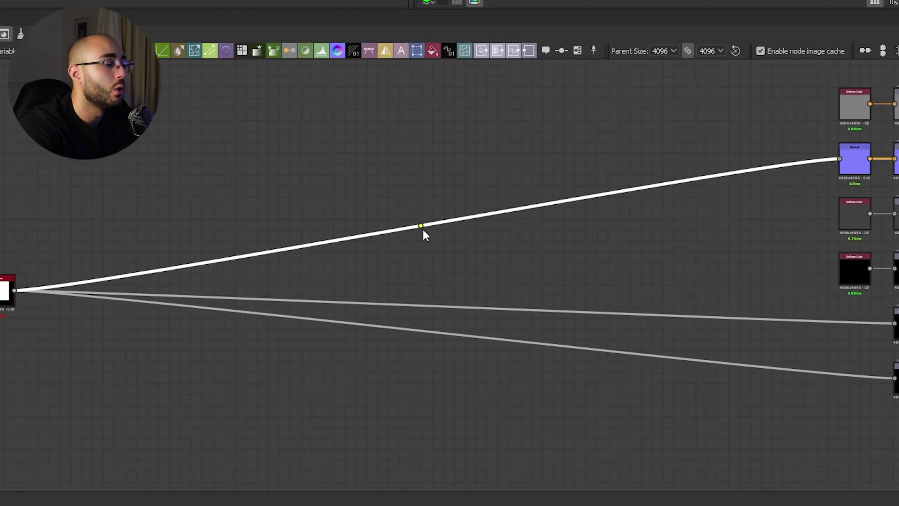
Insert Dot nodes on the Shape node's three outgoing links and move them close to the Shape node to tidy the wiring
double_click(448, 236)
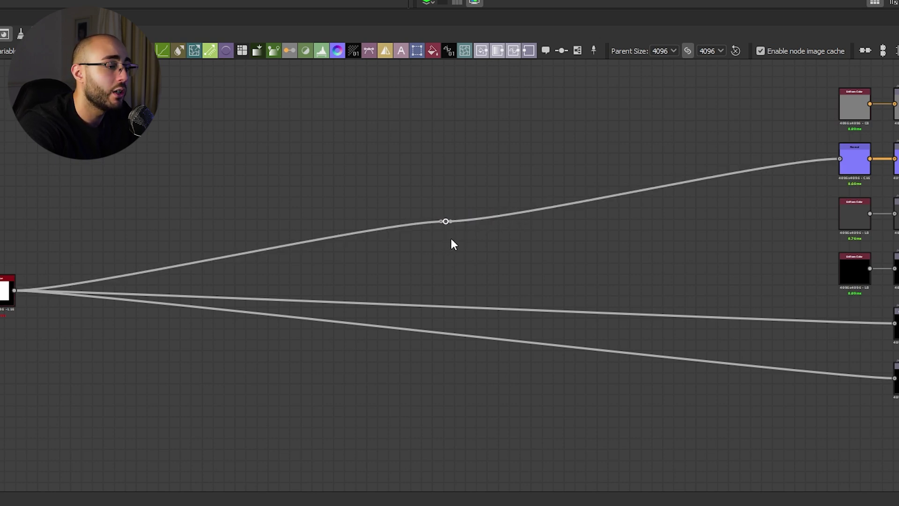
drag(446, 224, 53, 145)
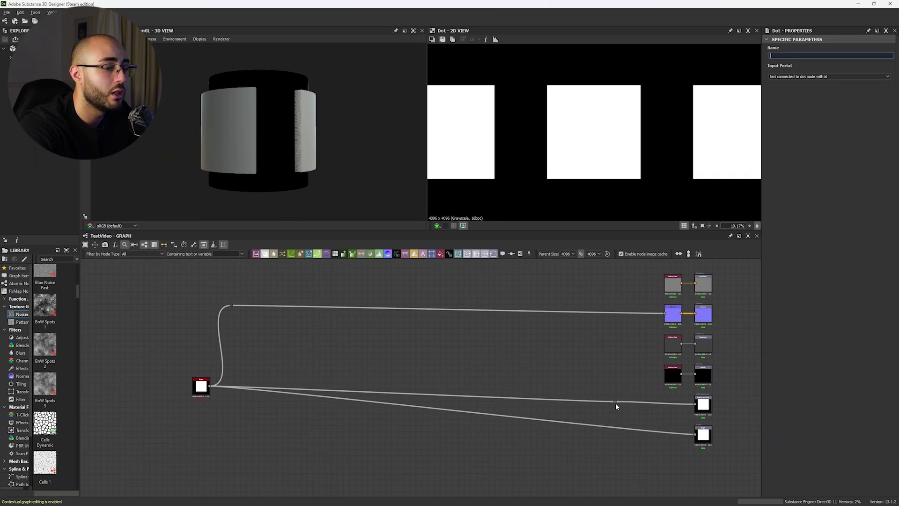
drag(615, 403, 228, 412)
alt+click(656, 434)
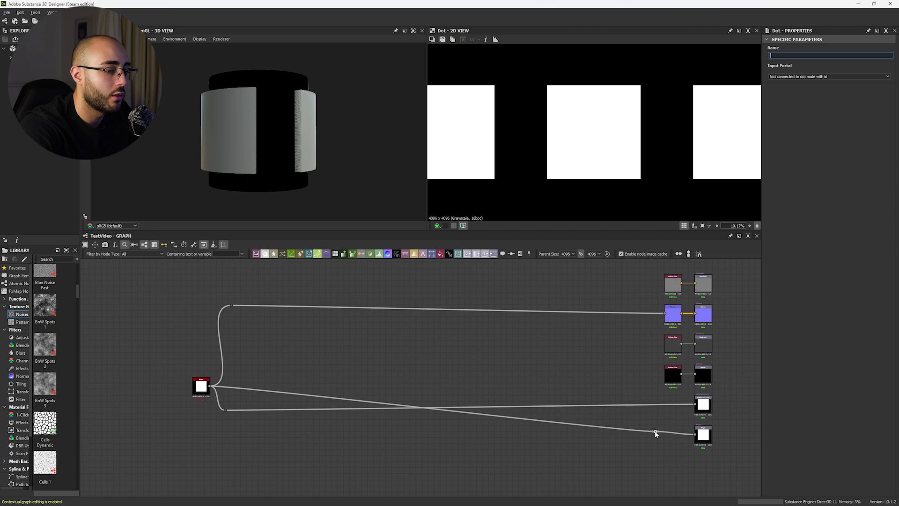
drag(655, 433, 656, 458)
alt+click(547, 442)
drag(547, 443, 226, 445)
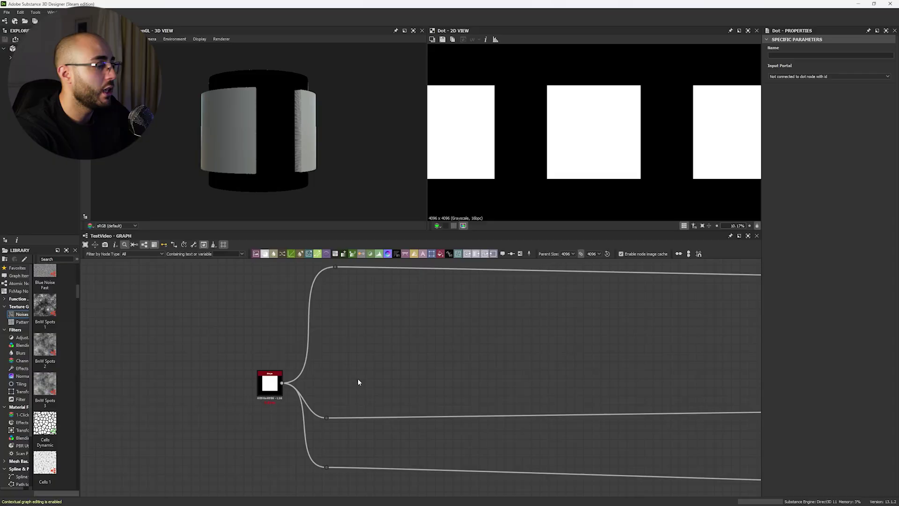
Add a separate Dot node fed by the Shape node's output, name it Shape_Test and shift it slightly away from the Shape
key(space)
text(dot)
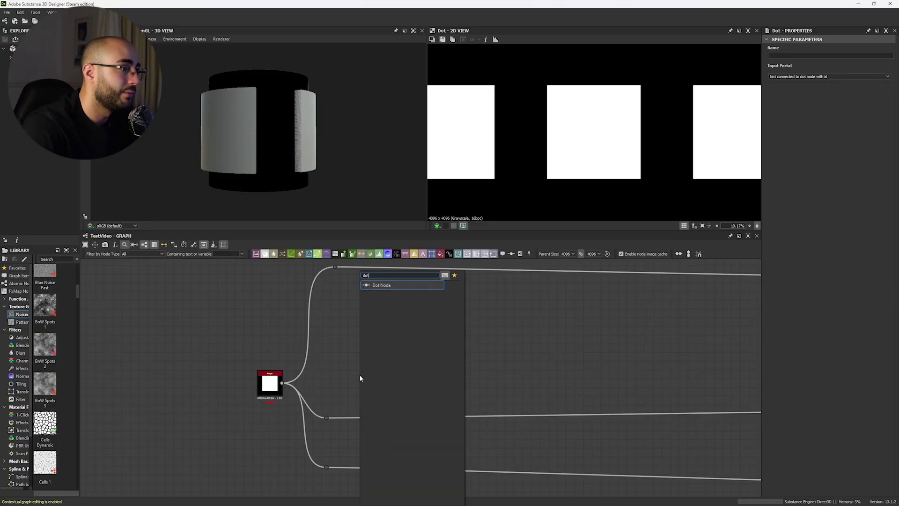
key(Return)
drag(282, 383, 356, 373)
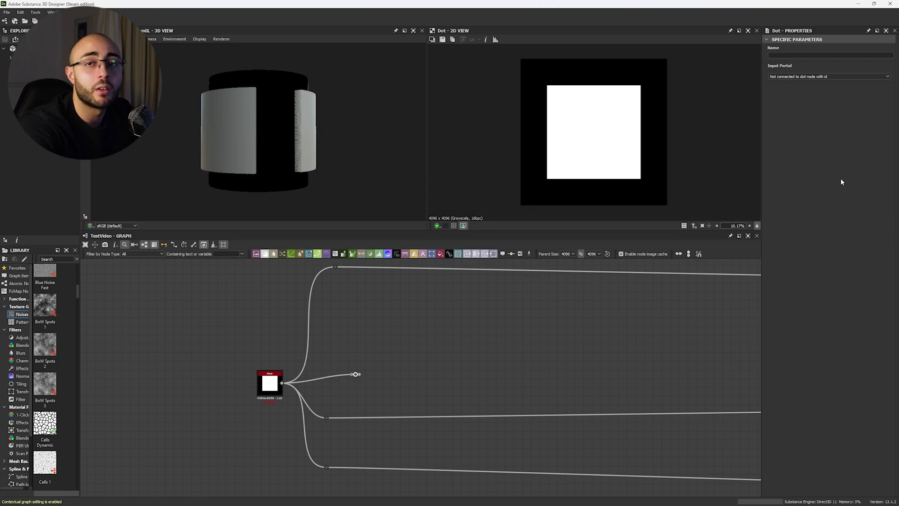
click(780, 55)
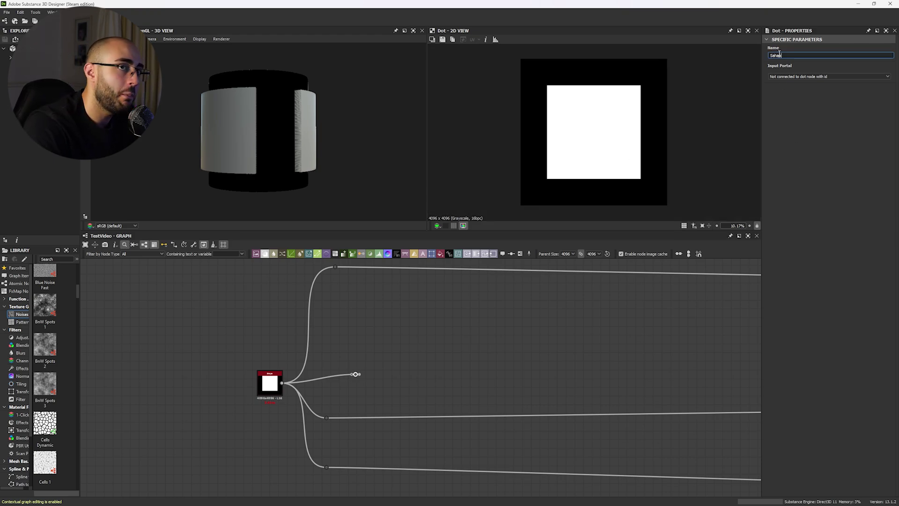
text(Shape_Test)
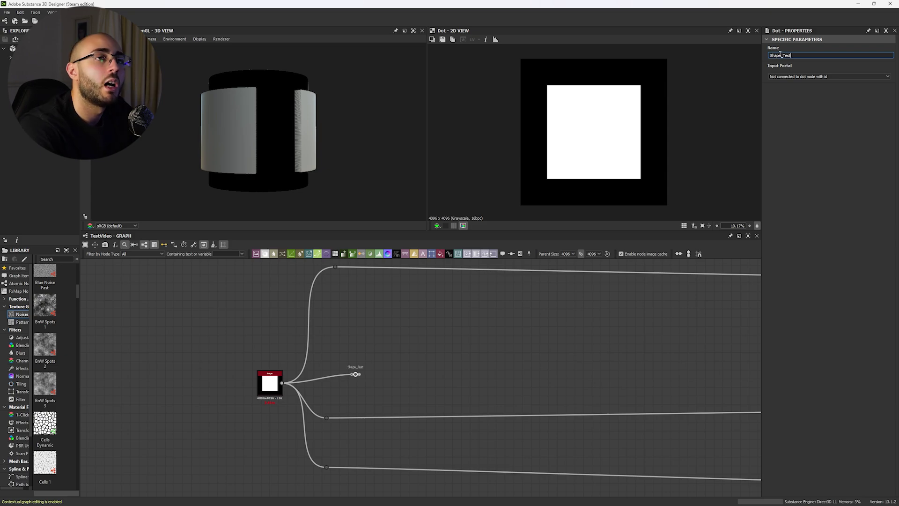
scroll(388, 391, up, 5)
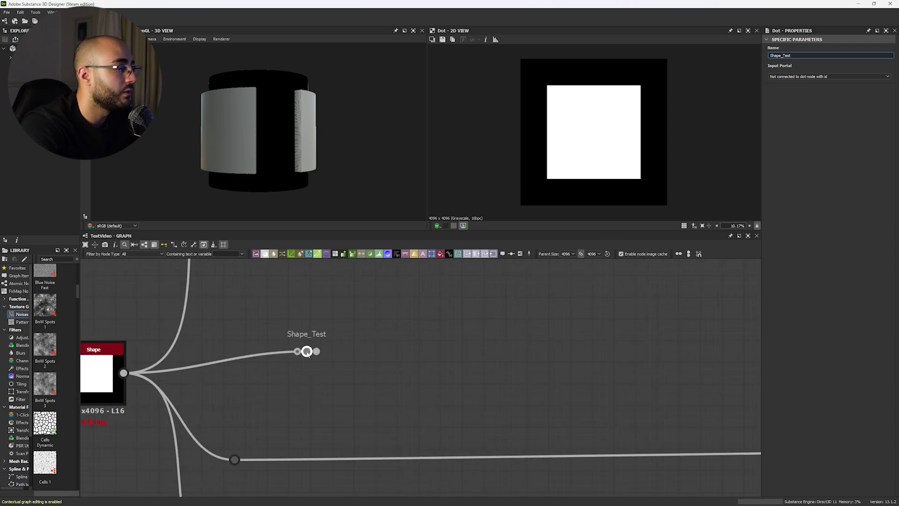
drag(307, 354, 318, 369)
Add another unconnected Dot node beside Shape_Test and set its Input Portal to Shape_Test
key(space)
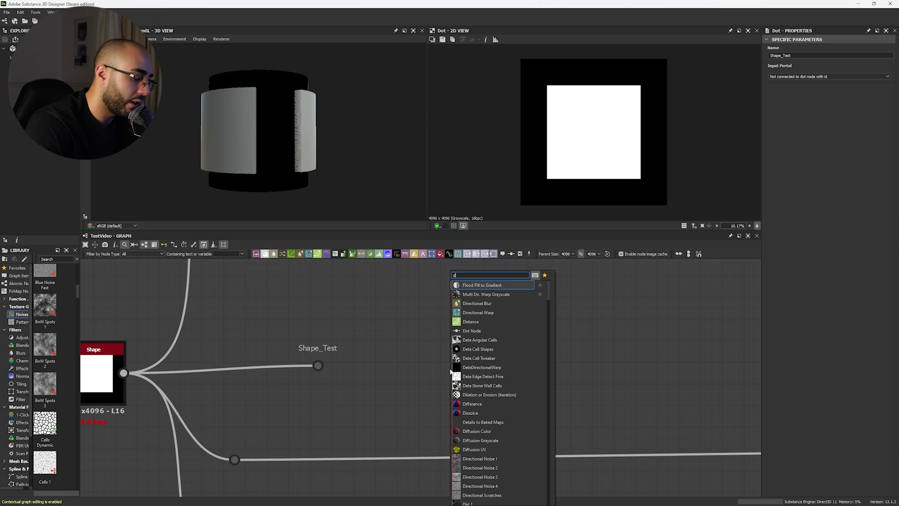
text(dot)
key(Return)
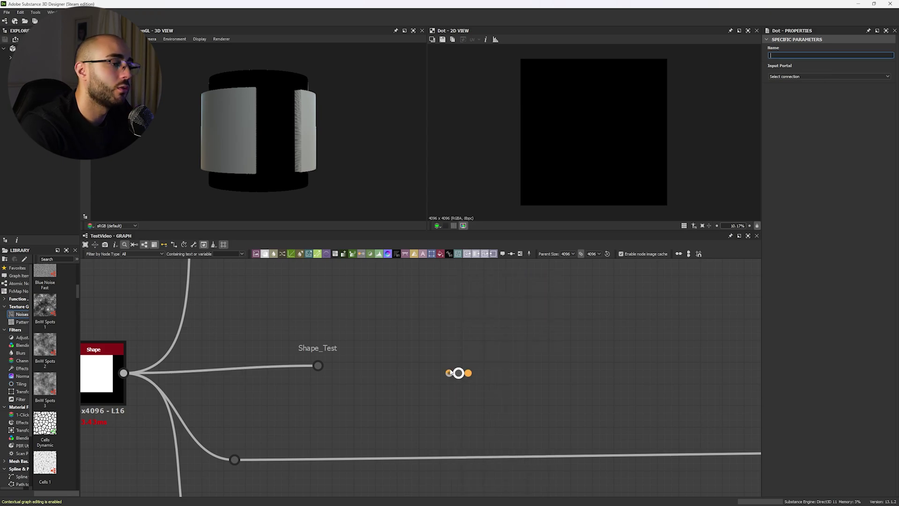
click(785, 76)
click(782, 79)
Display the Shape node's output and parameters, and reduce its Scale to test the portal link
scroll(487, 370, down, 3)
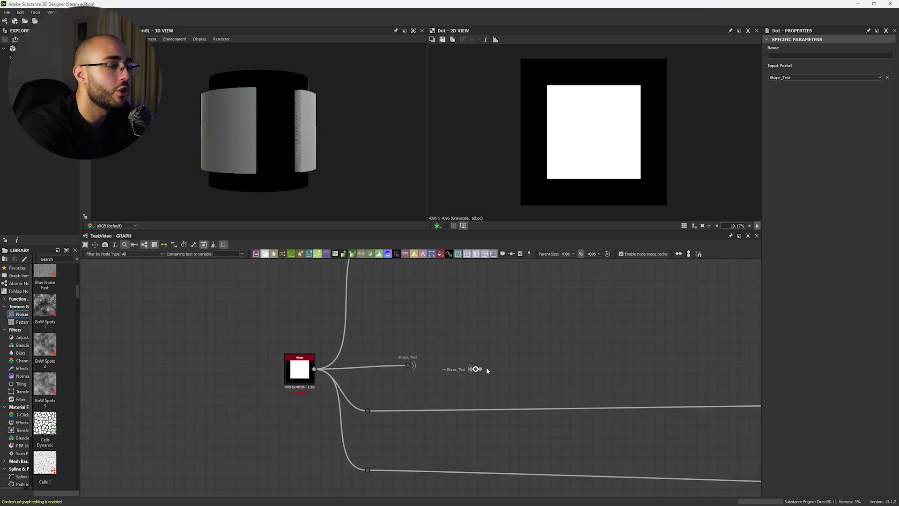
click(401, 365)
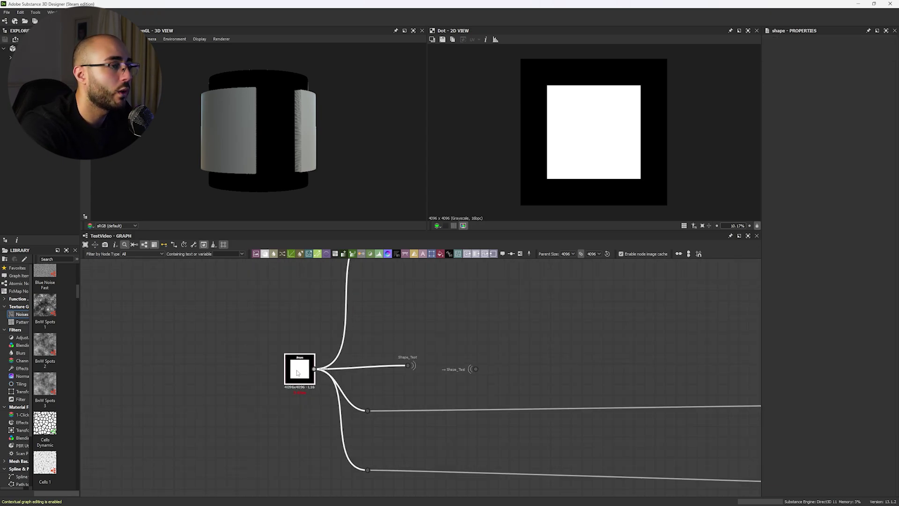
double_click(475, 371)
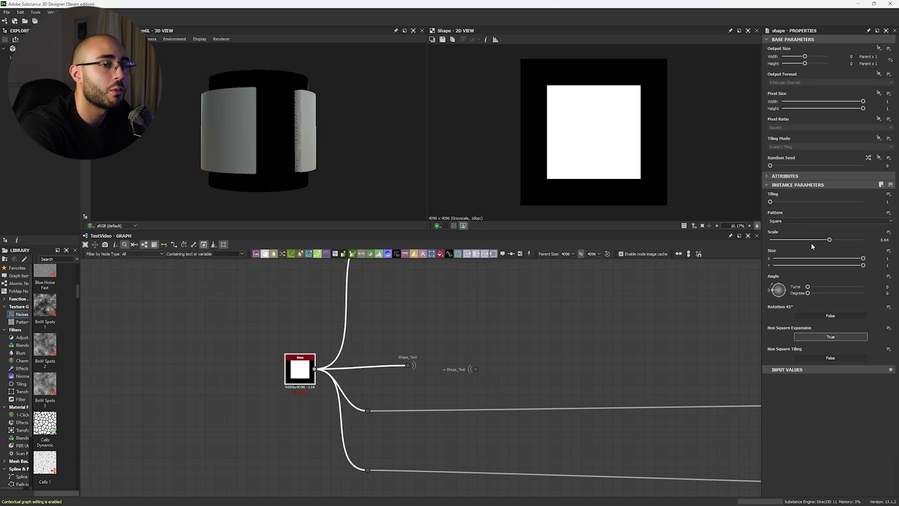
click(815, 240)
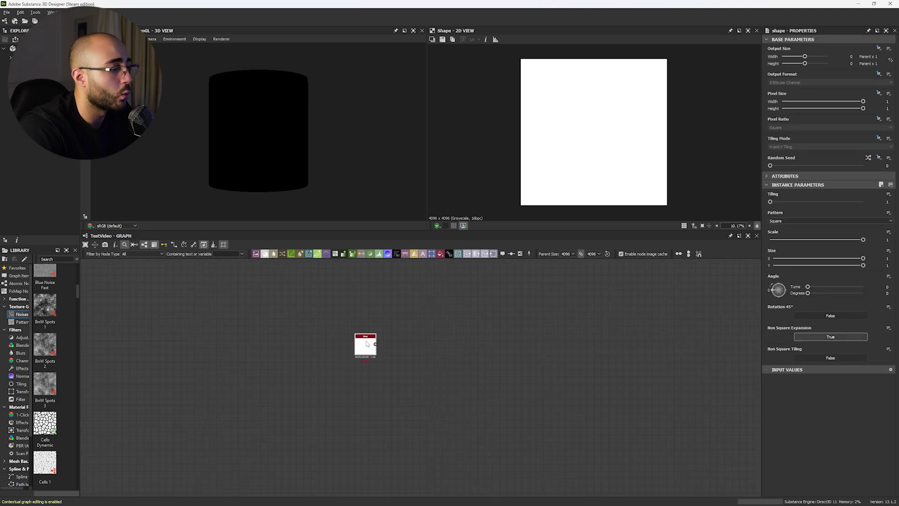
Add a Blur HQ Grayscale node connected to the Shape node's output
scroll(367, 344, up, 3)
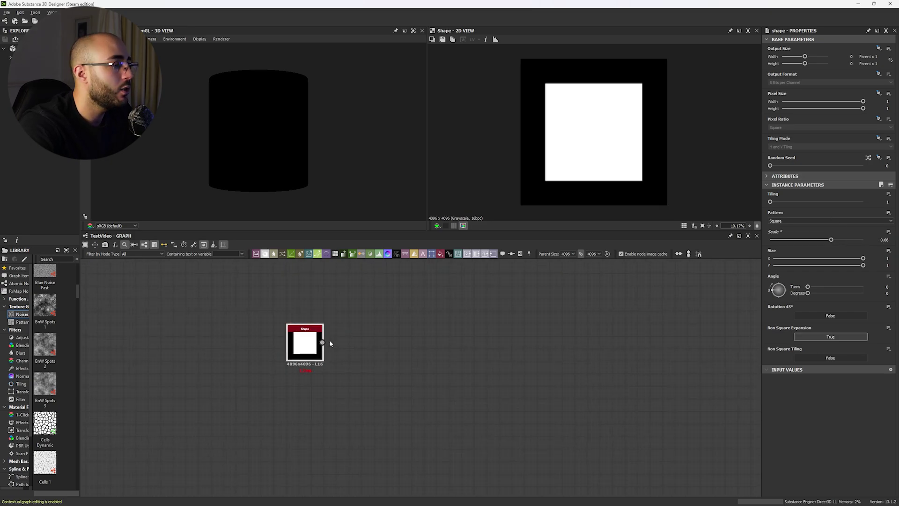
drag(323, 342, 392, 347)
text(h)
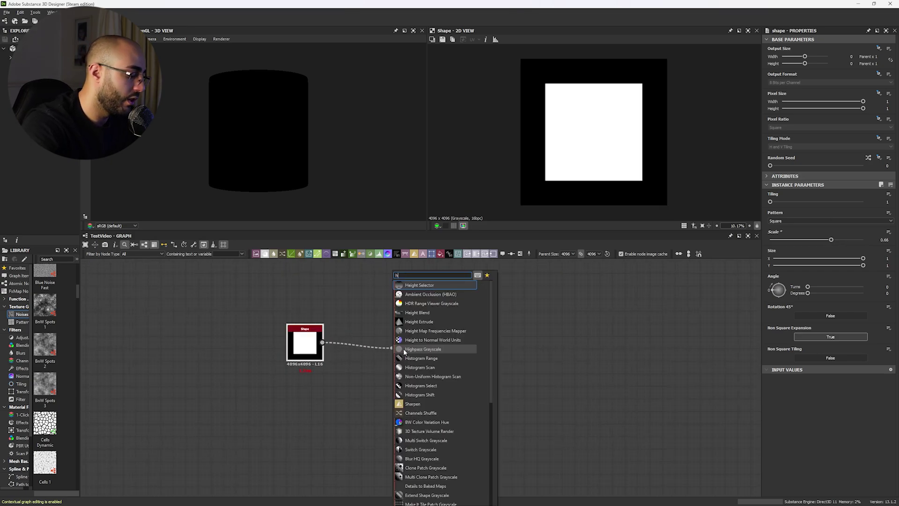
text(q)
key(Return)
Set the Blur HQ Grayscale node's Quality to 1 and its Intensity to 4.27
drag(791, 221, 862, 220)
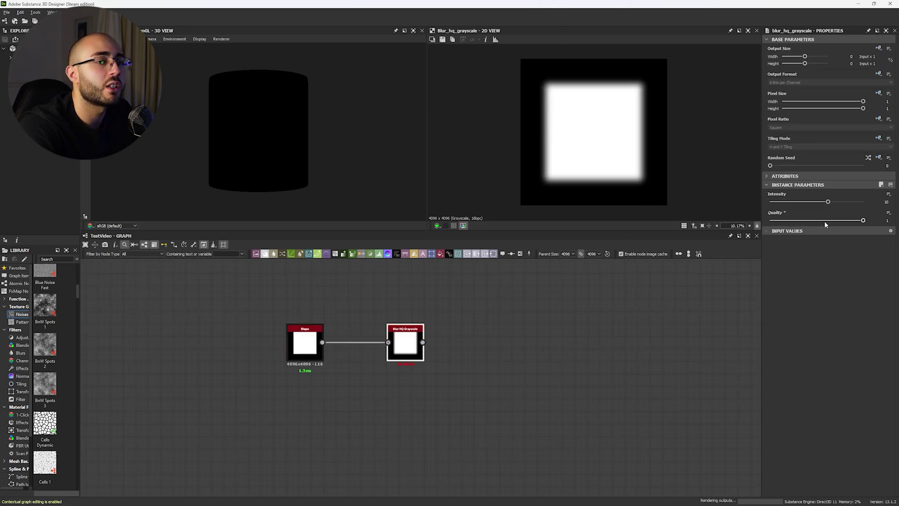
click(788, 202)
drag(789, 205, 792, 208)
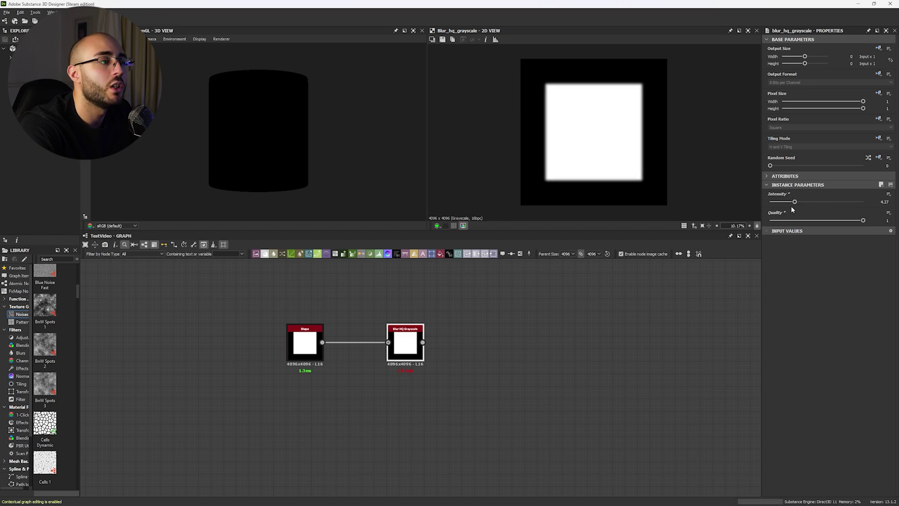
Duplicate the Shape node, place the copy above the Blur HQ Grayscale node and set its Pattern to Disc
middle_drag(470, 331, 458, 360)
click(296, 372)
key(ctrl+c)
key(ctrl+v)
double_click(369, 310)
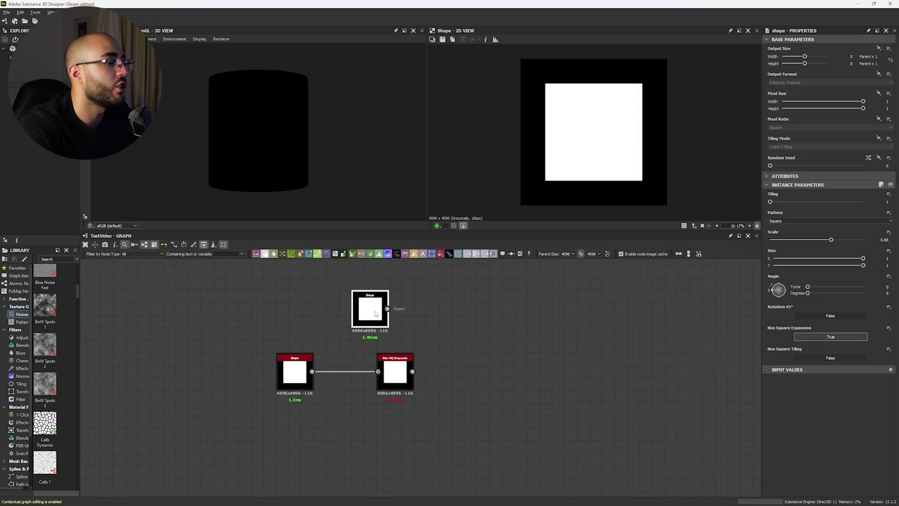
drag(370, 310, 390, 297)
click(778, 221)
click(786, 229)
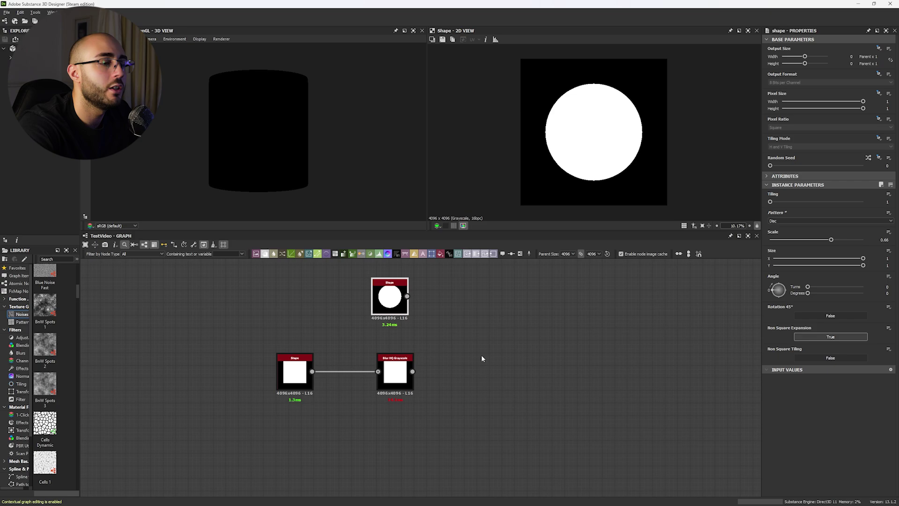
Add a Blend node with the blurred square as background and the disc as foreground, and set its Blending Mode to Subtract
drag(412, 371, 475, 371)
click(507, 305)
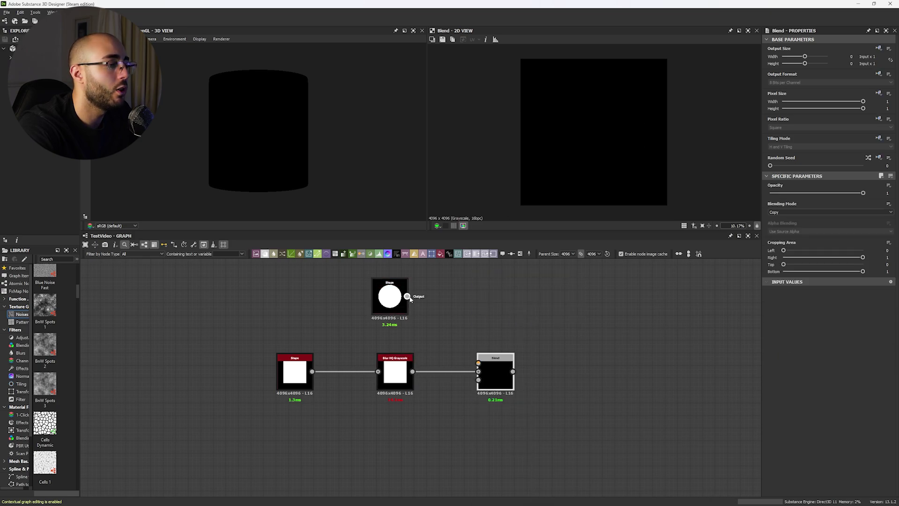
drag(407, 296, 478, 363)
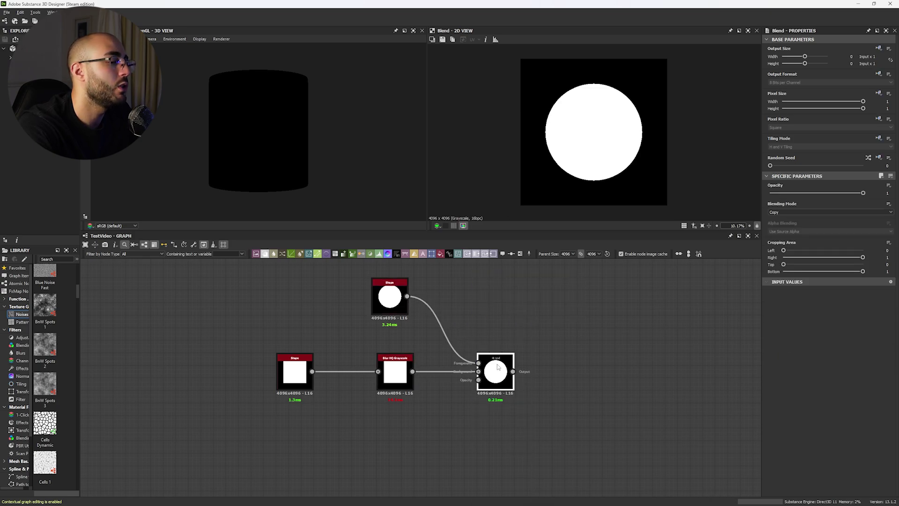
click(792, 212)
click(785, 230)
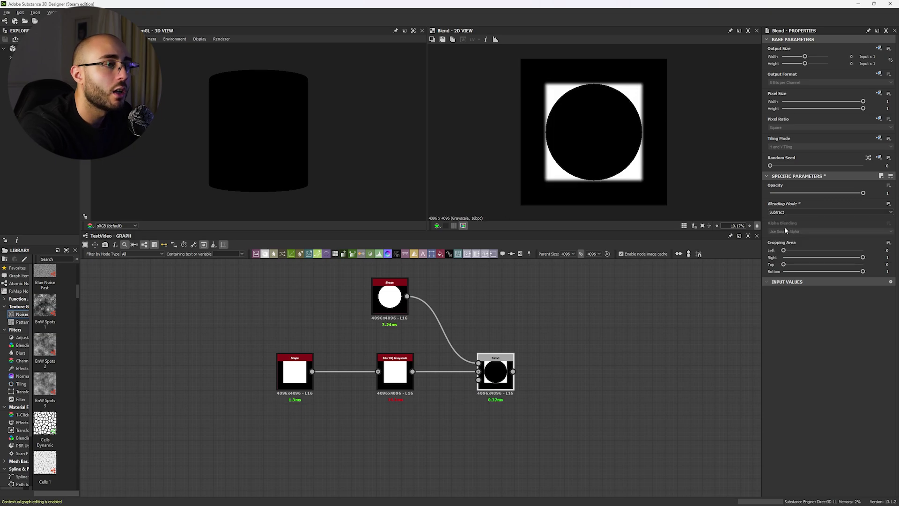
Set the disc Shape node's Scale to 0.55
click(400, 307)
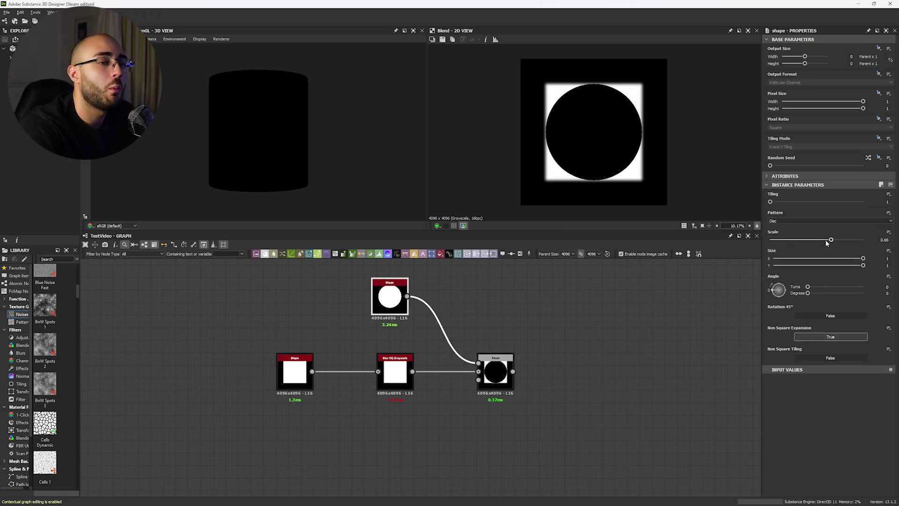
drag(827, 243, 822, 240)
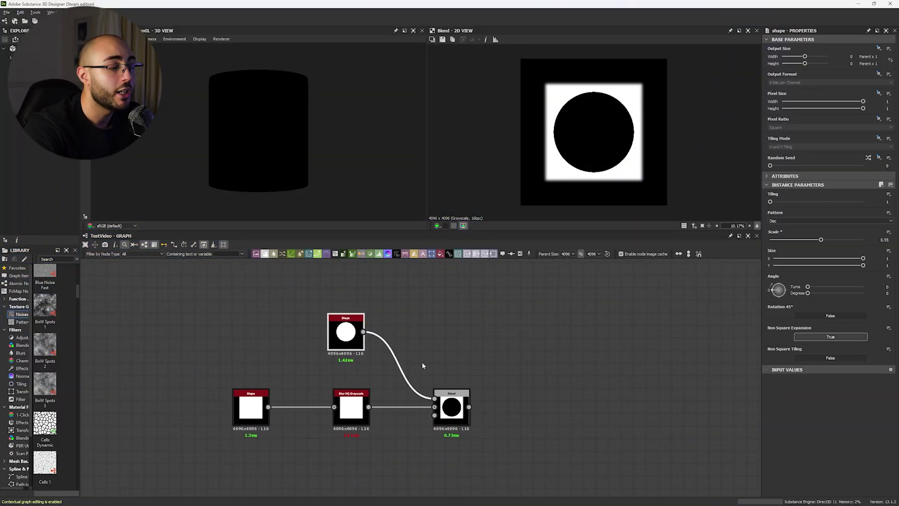
Examine the material output nodes in the graph, from Base Color and Normal down to Ambient Occlusion and Height
scroll(423, 360, down, 3)
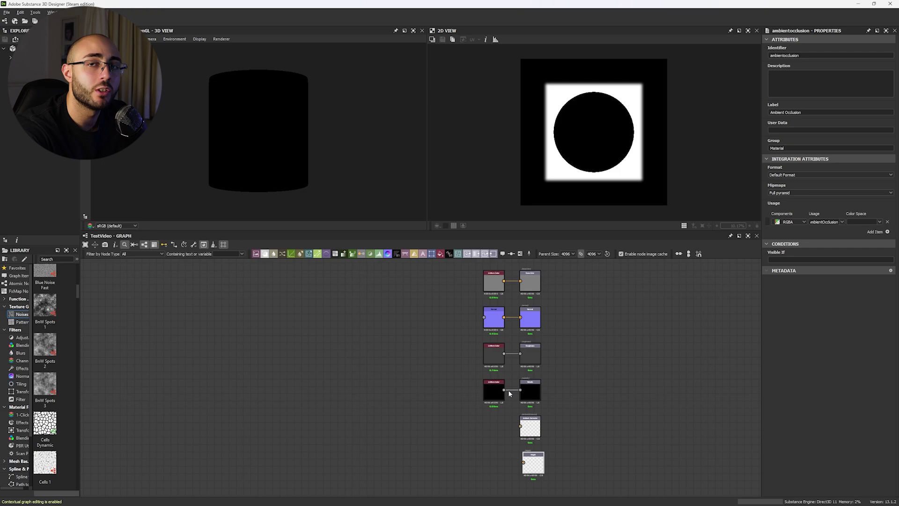
scroll(540, 266, up, 3)
scroll(531, 282, up, 3)
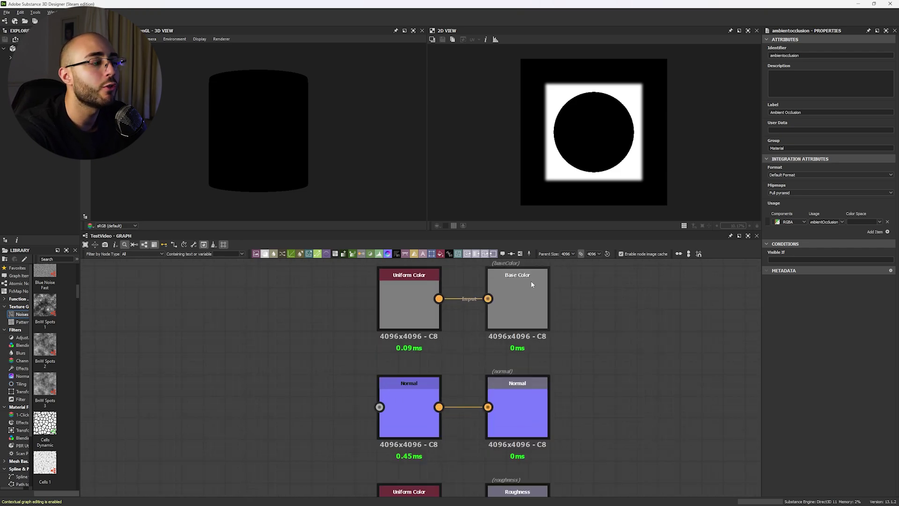
middle_drag(545, 374, 552, 298)
scroll(557, 346, down, 3)
middle_drag(565, 399, 536, 398)
scroll(543, 422, down, 1)
middle_drag(557, 448, 552, 370)
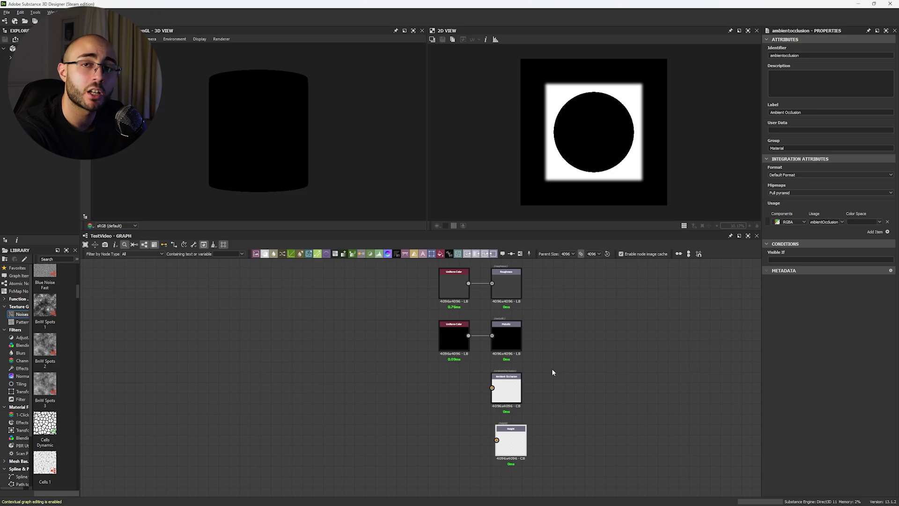
scroll(552, 370, down, 1)
middle_drag(552, 373, 525, 396)
scroll(490, 378, down, 1)
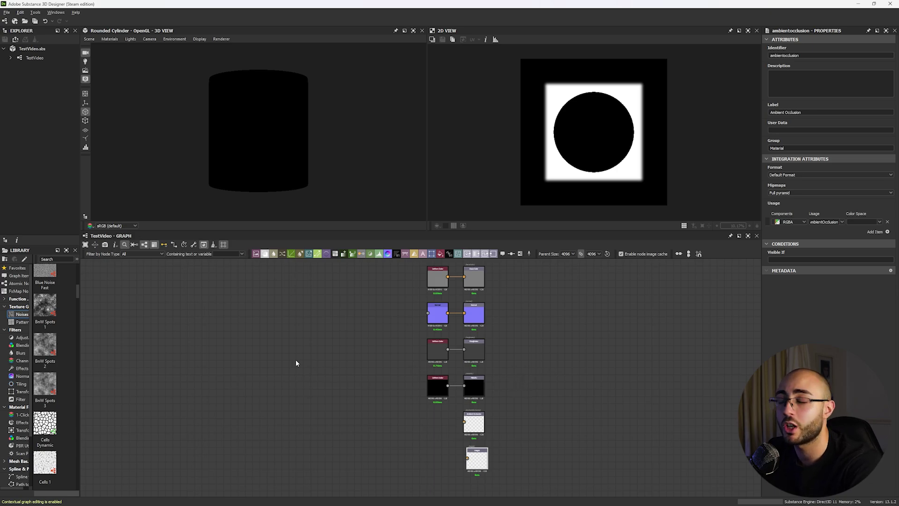
Open the graph's output export settings and review the available file formats and the graph and identifier tokens of the naming pattern
click(193, 245)
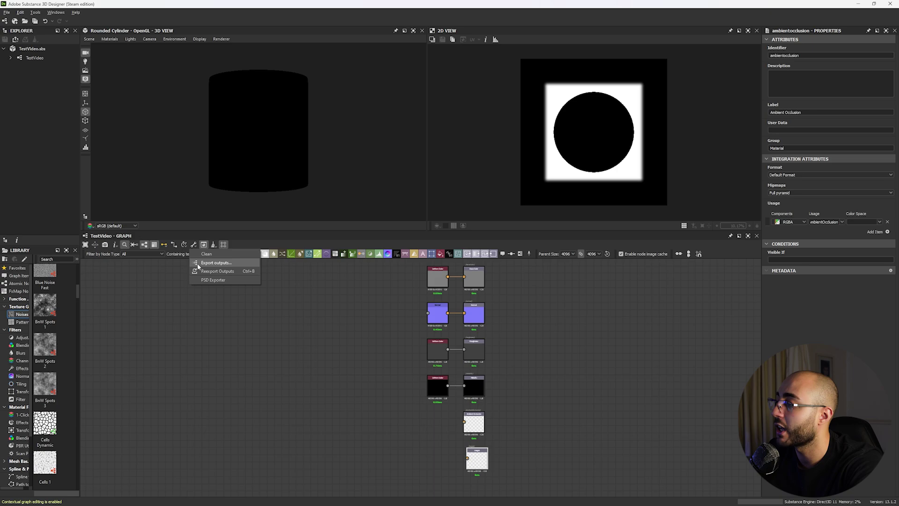
click(198, 263)
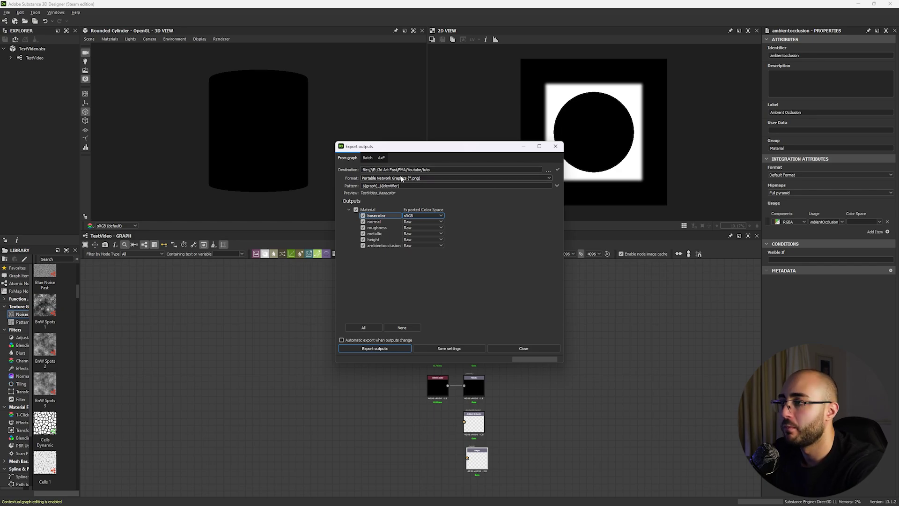
click(449, 178)
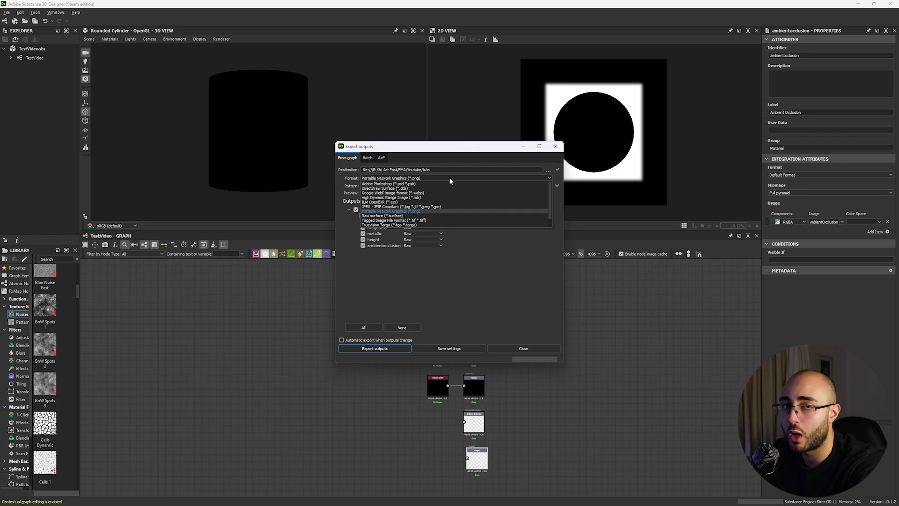
click(449, 178)
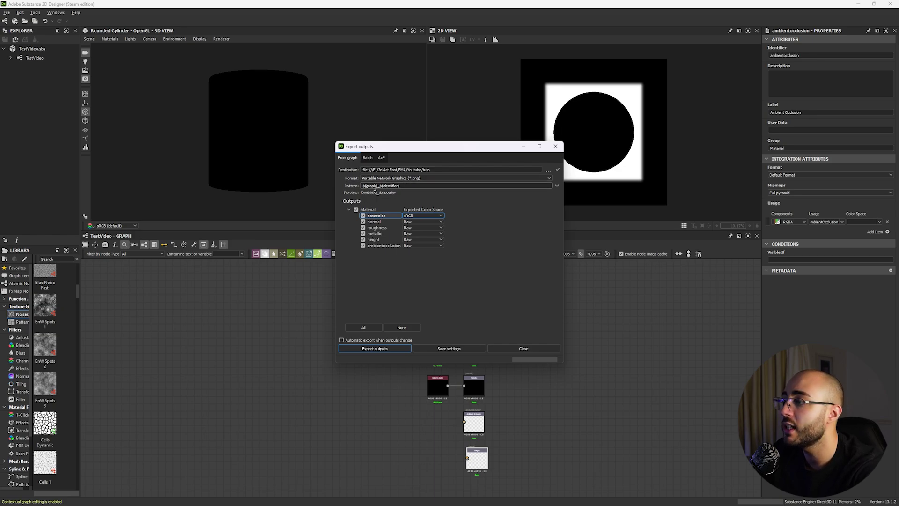
drag(370, 187, 409, 187)
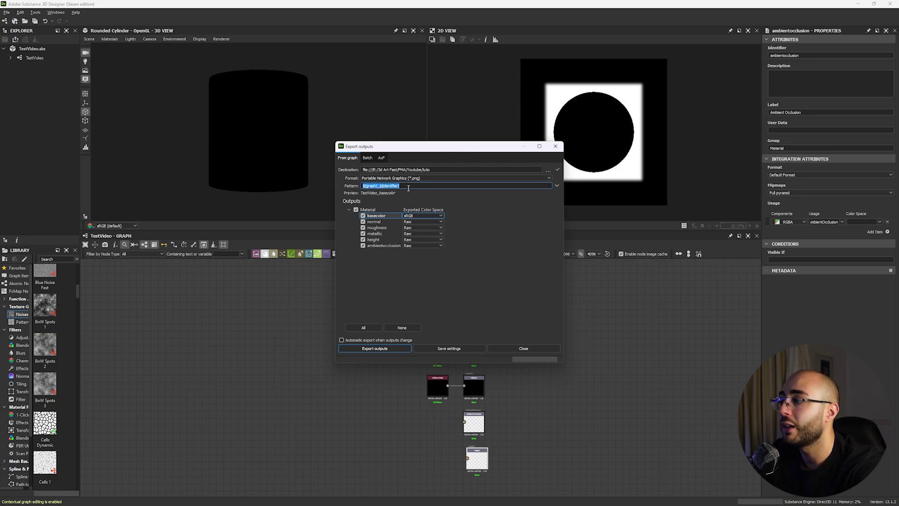
click(363, 186)
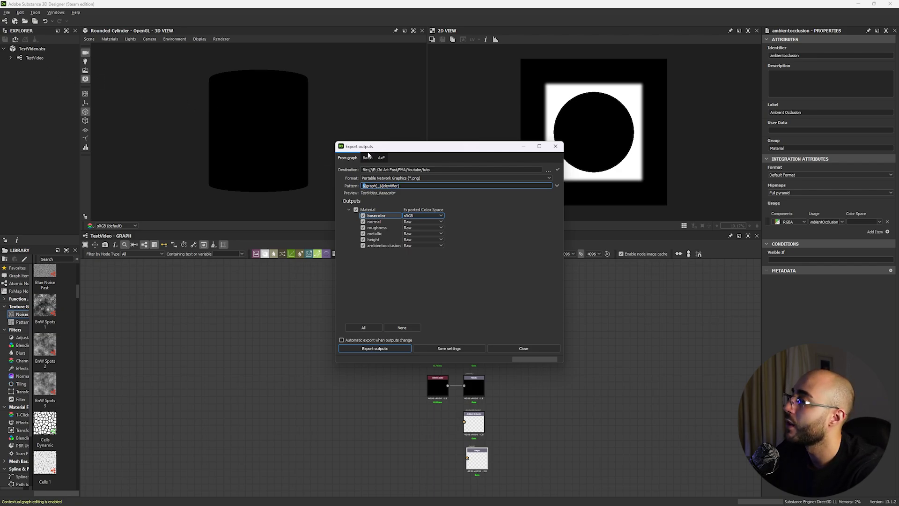
drag(380, 186, 401, 186)
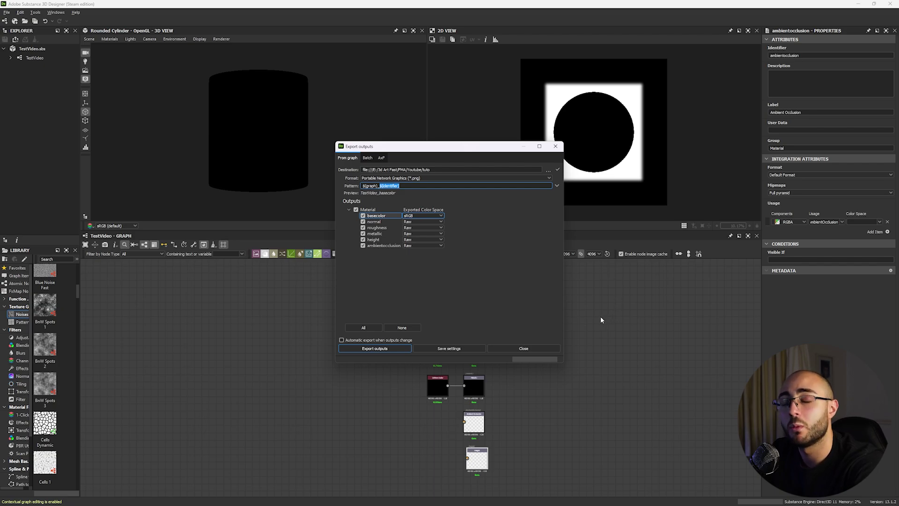
Limit the export selection to basecolor only, and re-enable all the Material outputs
click(357, 210)
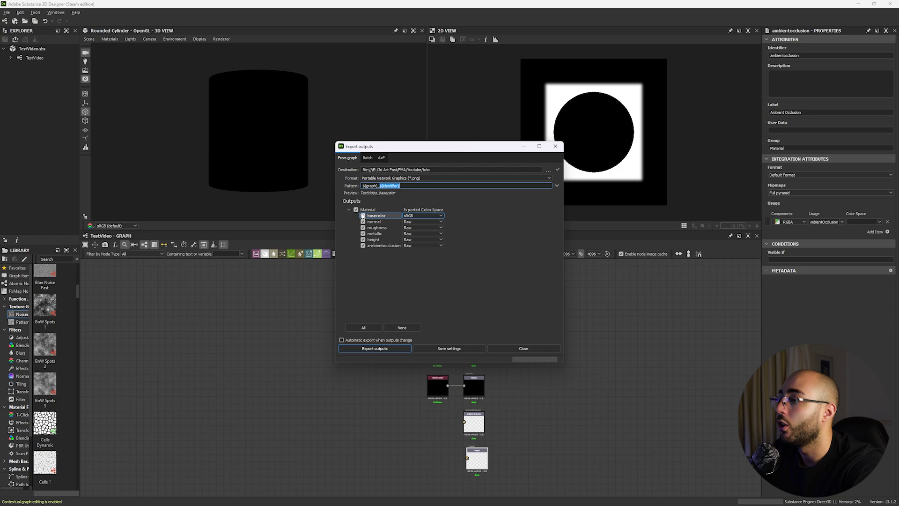
click(363, 216)
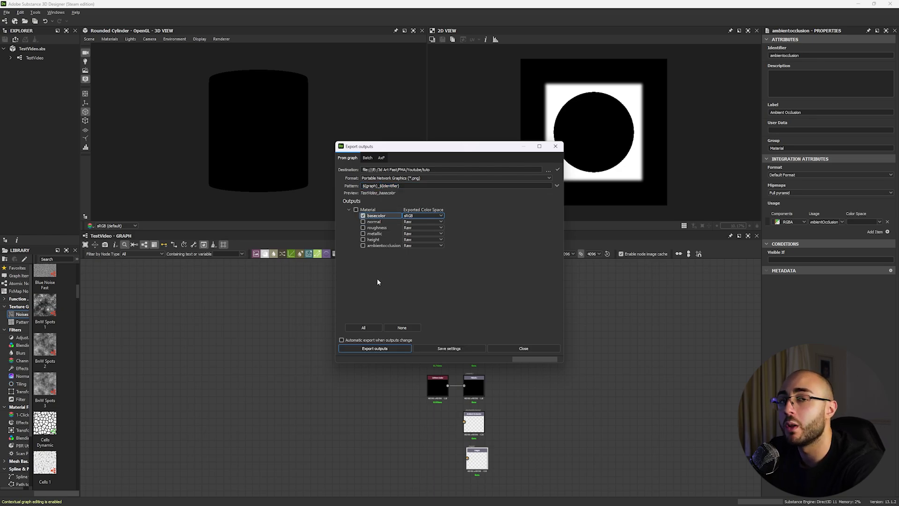
click(356, 210)
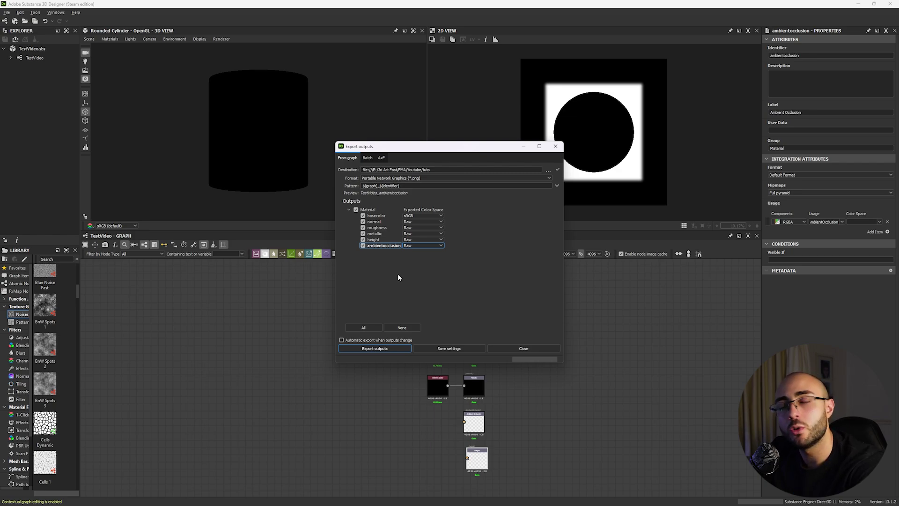
Review the batch export's output size choices, unlinking and relinking the width and height
click(367, 158)
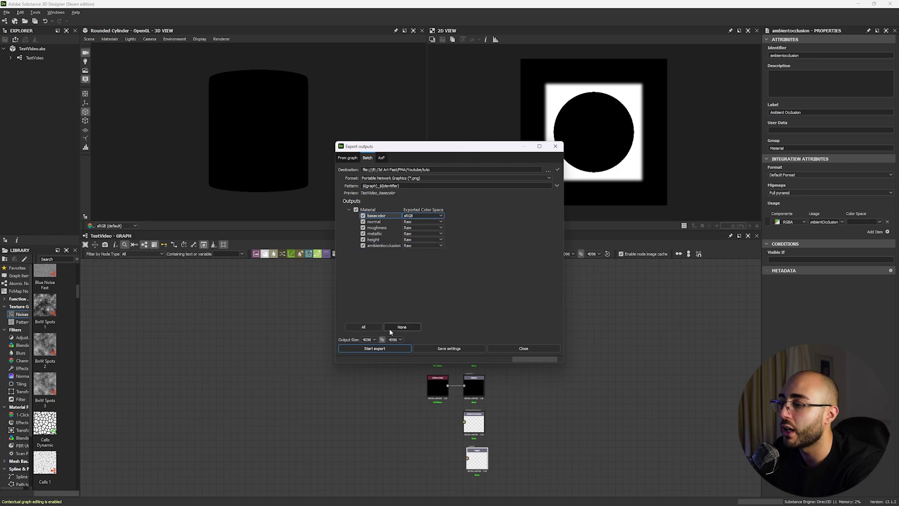
click(376, 339)
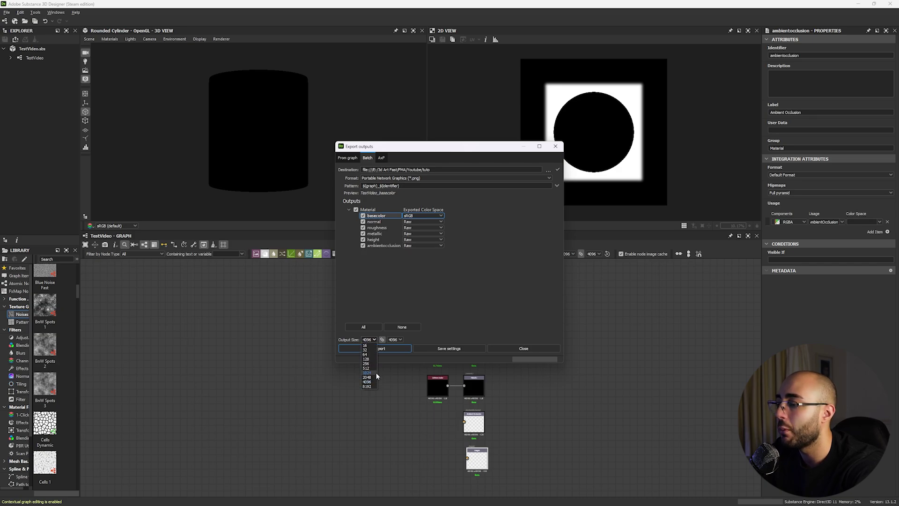
click(382, 340)
click(394, 341)
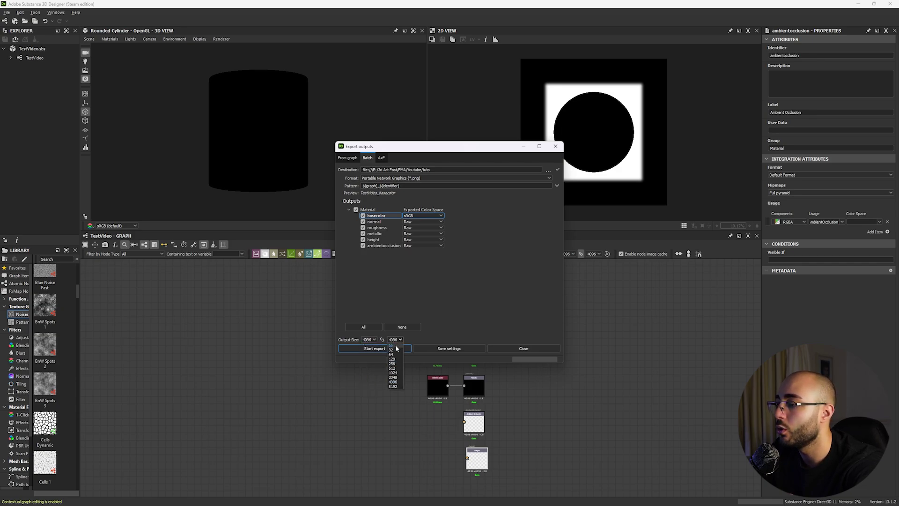
click(395, 356)
click(382, 340)
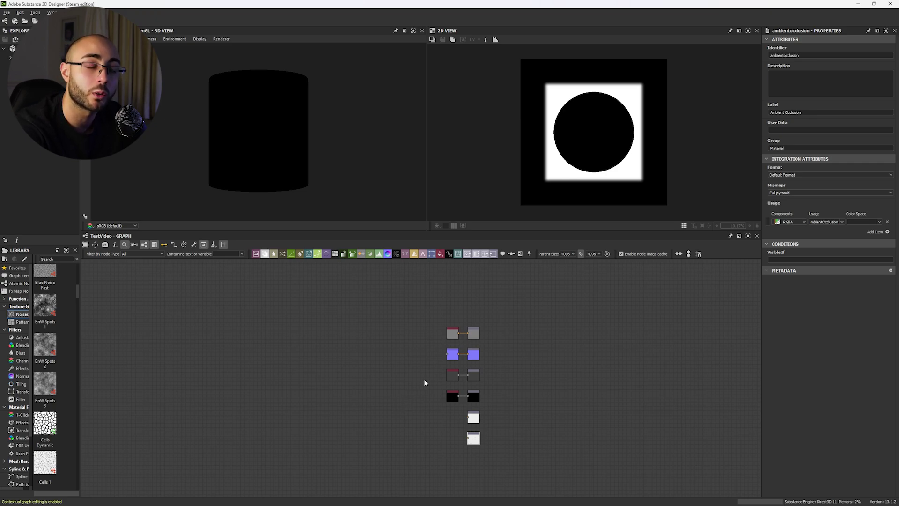
Set the Normal node's Intensity to 5
scroll(466, 372, up, 3)
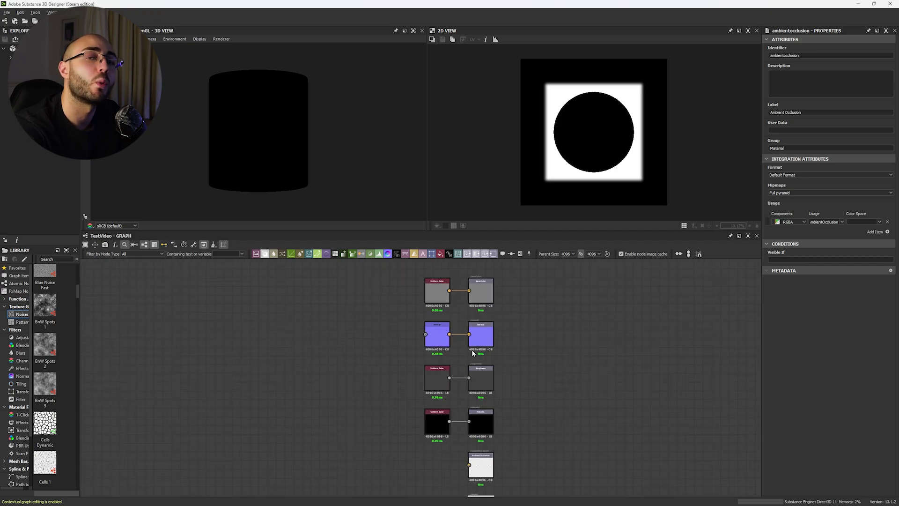
scroll(473, 353, up, 3)
click(433, 353)
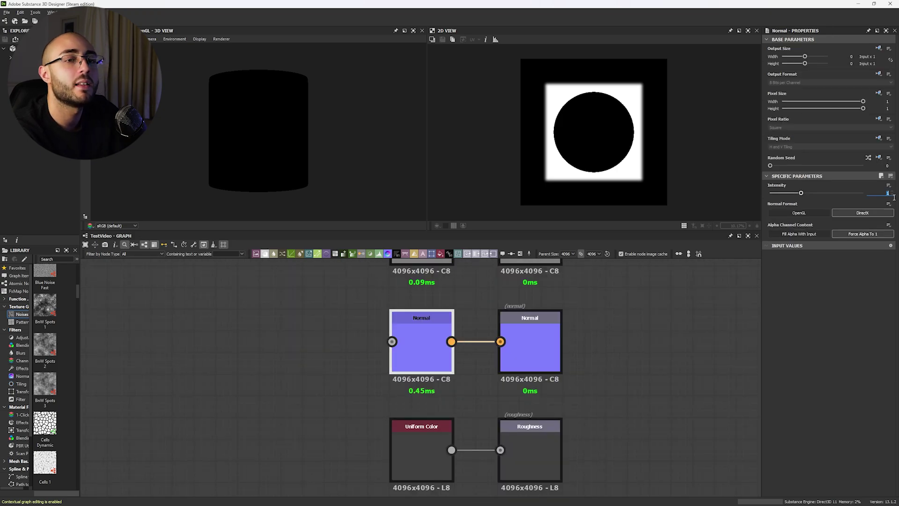
text(5)
key(Return)
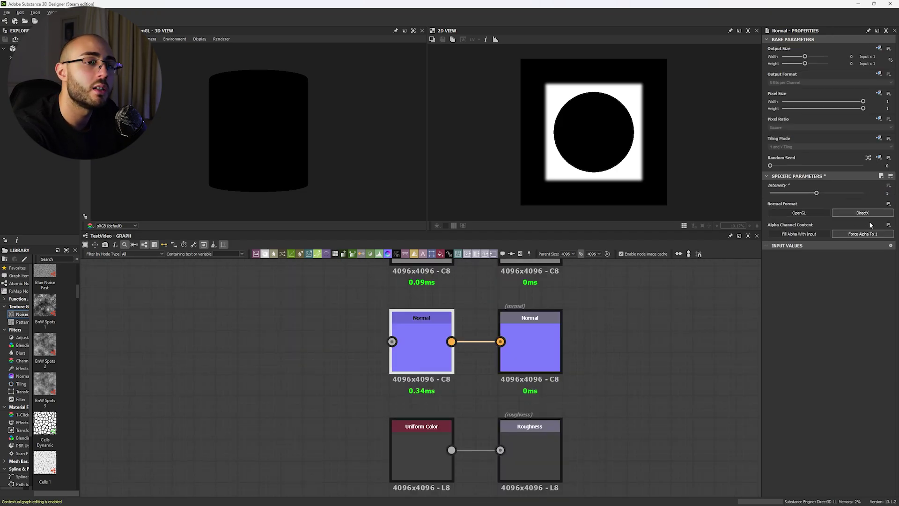
Add a Shape node beside the material outputs and connect it to the Normal node and the Ambient Occlusion output
scroll(566, 408, down, 2)
scroll(507, 350, up, 2)
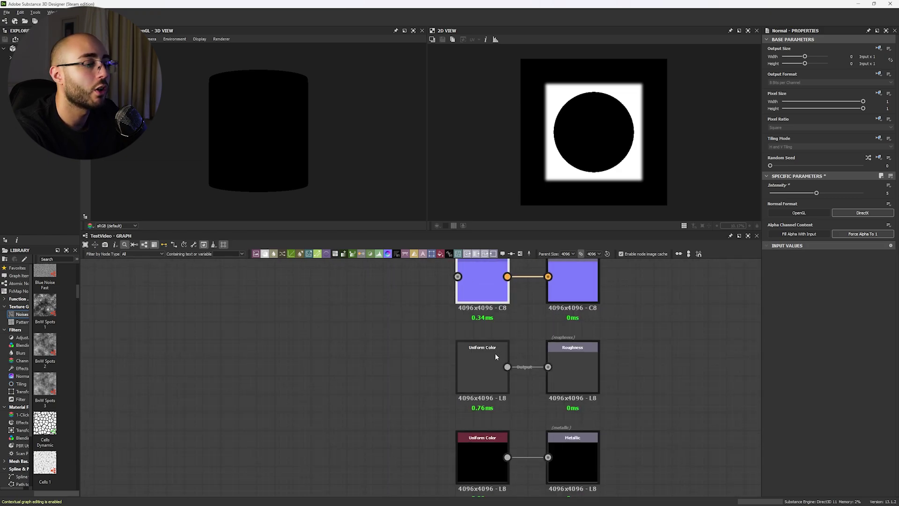
click(496, 353)
scroll(503, 356, down, 2)
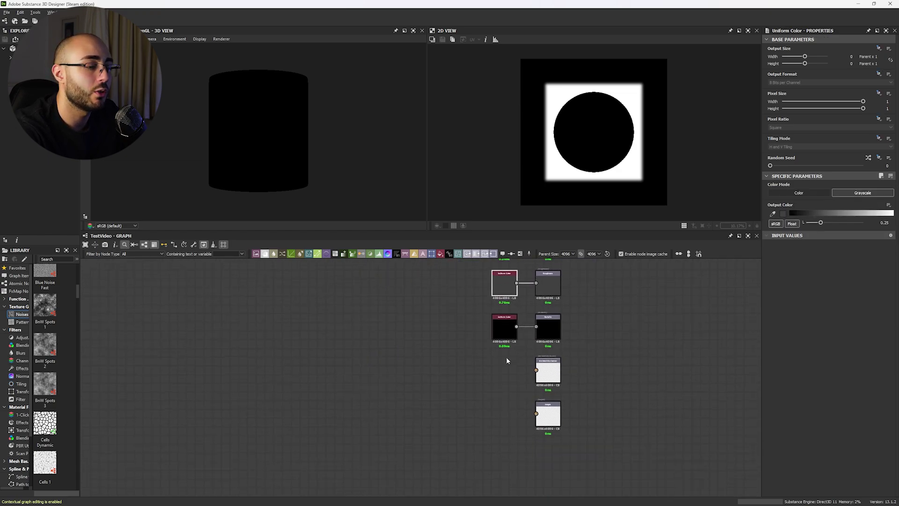
scroll(498, 372, up, 2)
scroll(369, 359, down, 2)
middle_drag(301, 302, 335, 354)
click(334, 354)
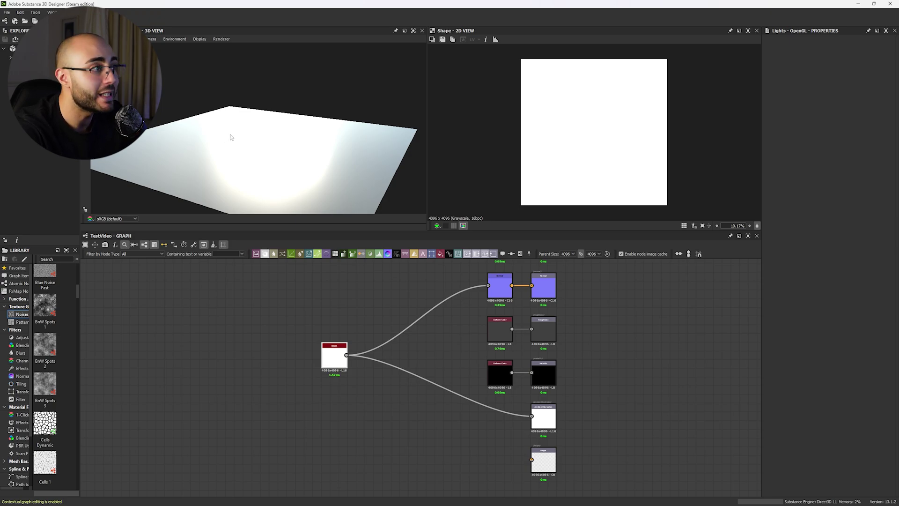
Set the grayscale Output Color of the Uniform Color node feeding Roughness to 0.5
scroll(497, 293, up, 3)
click(513, 358)
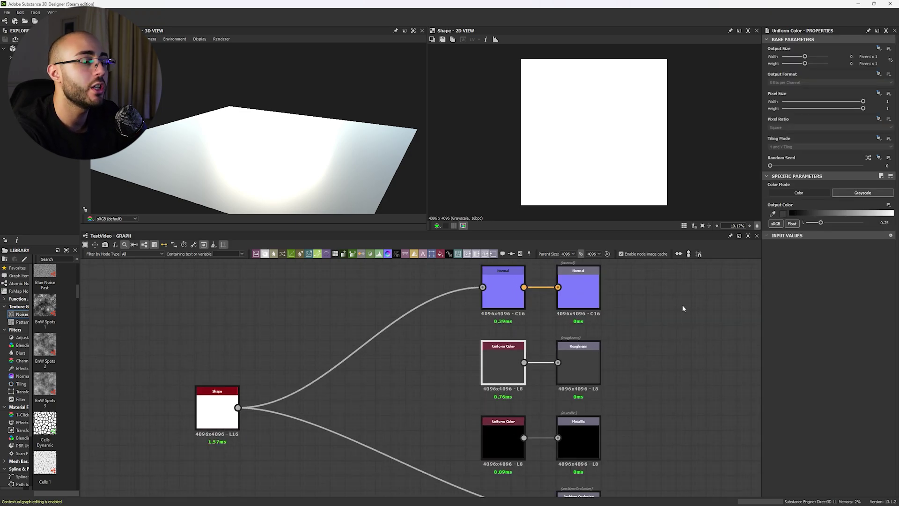
double_click(884, 222)
text(.55)
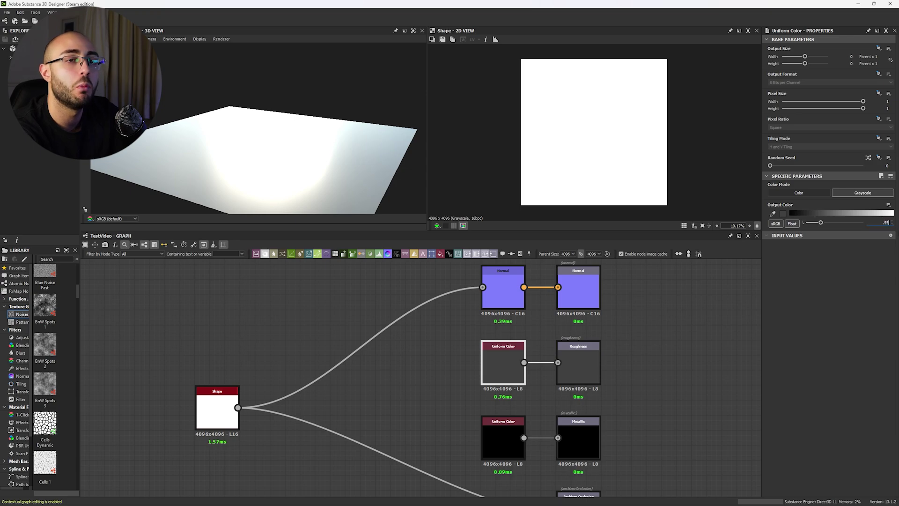
key(Return)
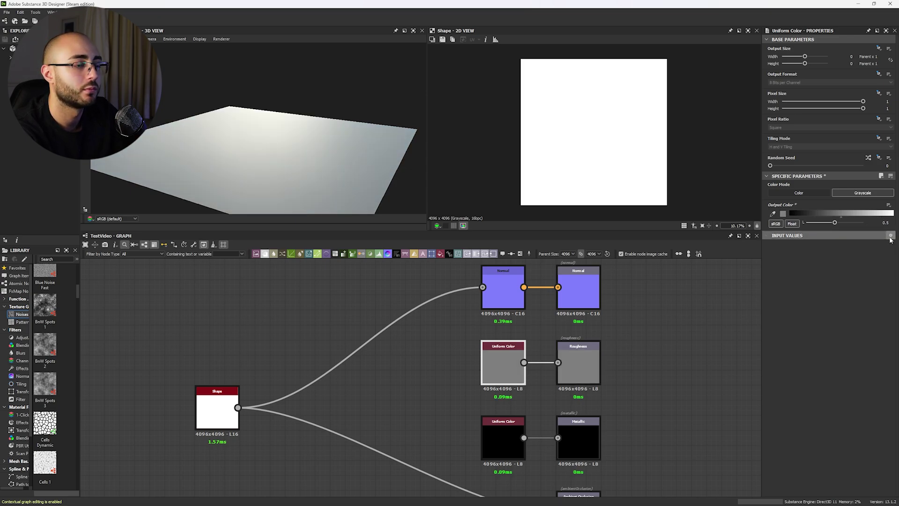
Insert an Ambient Occlusion (HBAO) node between the Shape node and the Ambient Occlusion output
scroll(585, 370, down, 4)
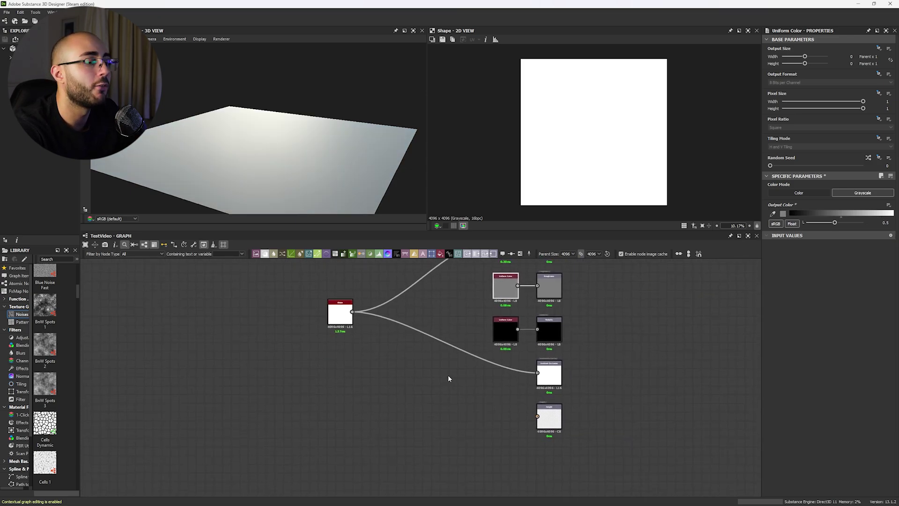
scroll(440, 380, up, 2)
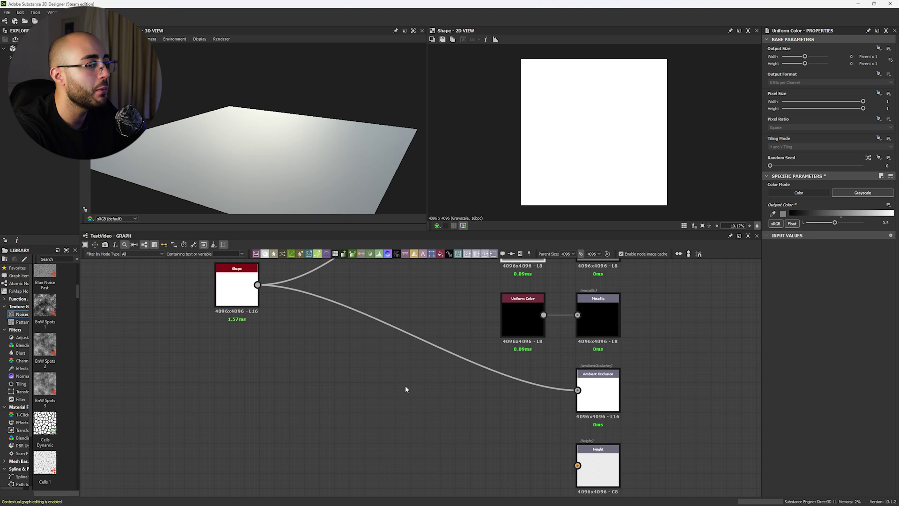
click(259, 289)
key(space)
text(AO)
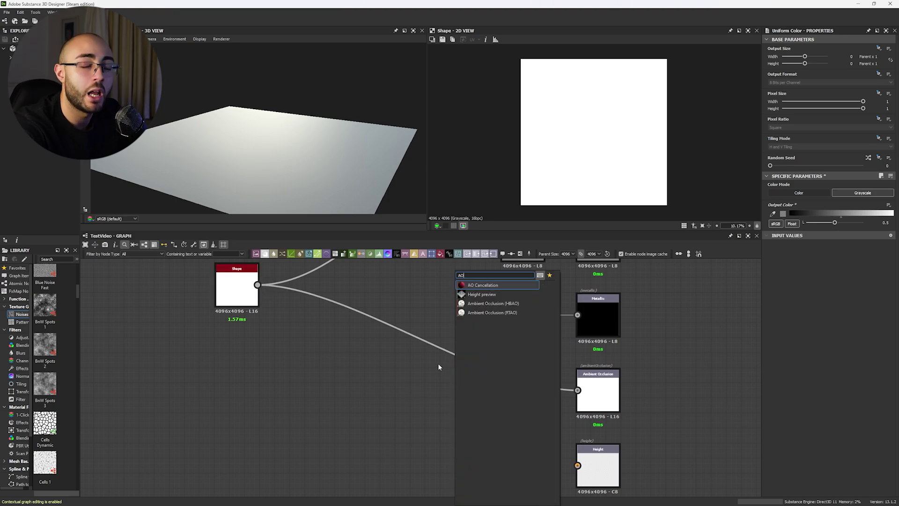
click(497, 303)
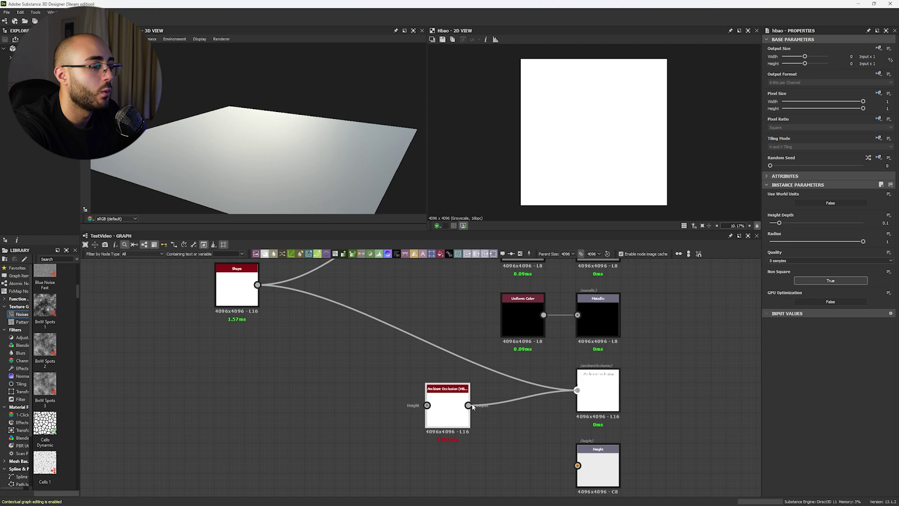
drag(257, 285, 525, 377)
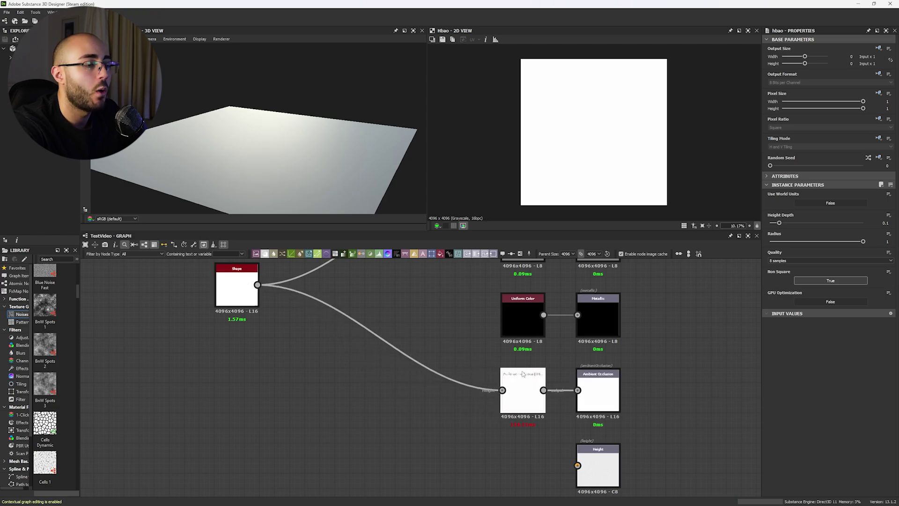
Enable Use World Units on the Ambient Occlusion (HBAO) node, with Quality at 16 samples and Height Scale at 10 cm
click(813, 203)
click(778, 279)
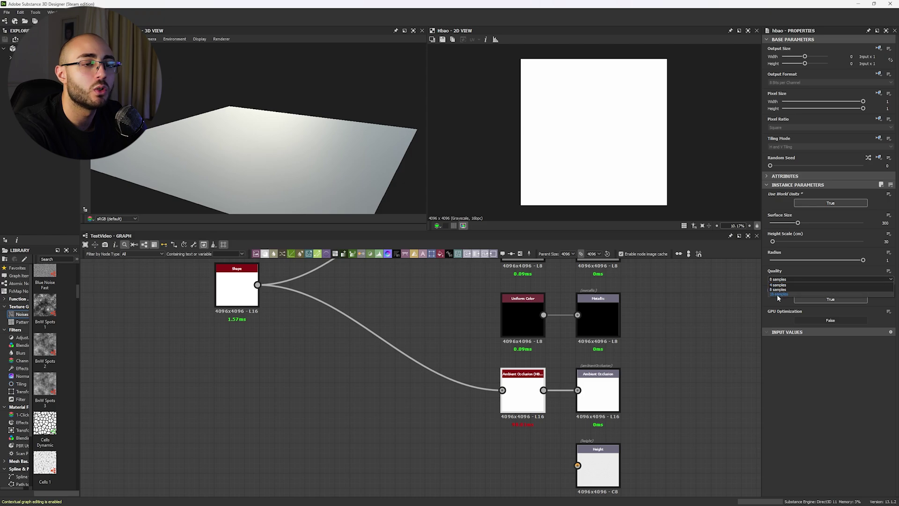
click(777, 294)
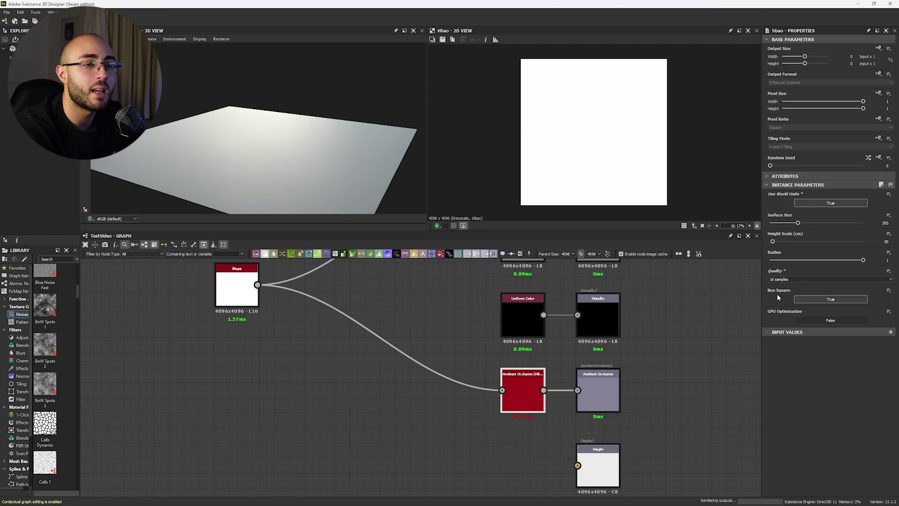
double_click(883, 240)
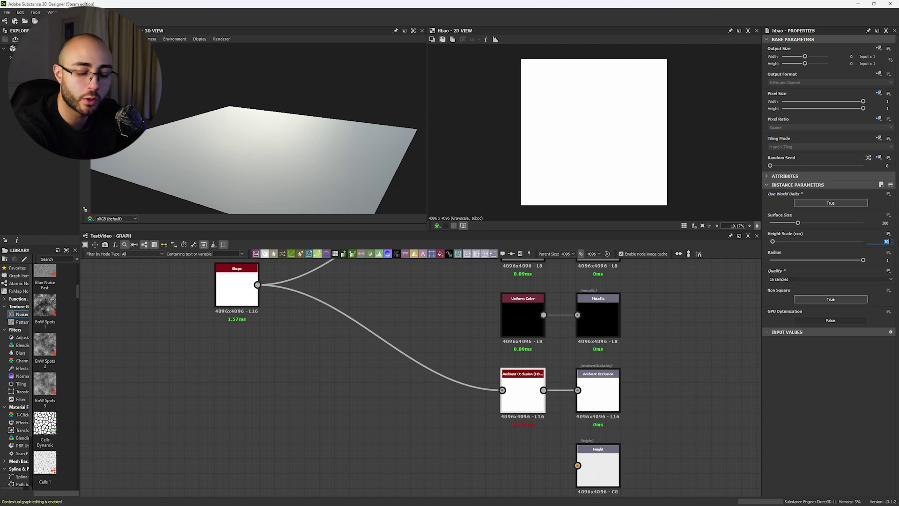
text(10)
key(Return)
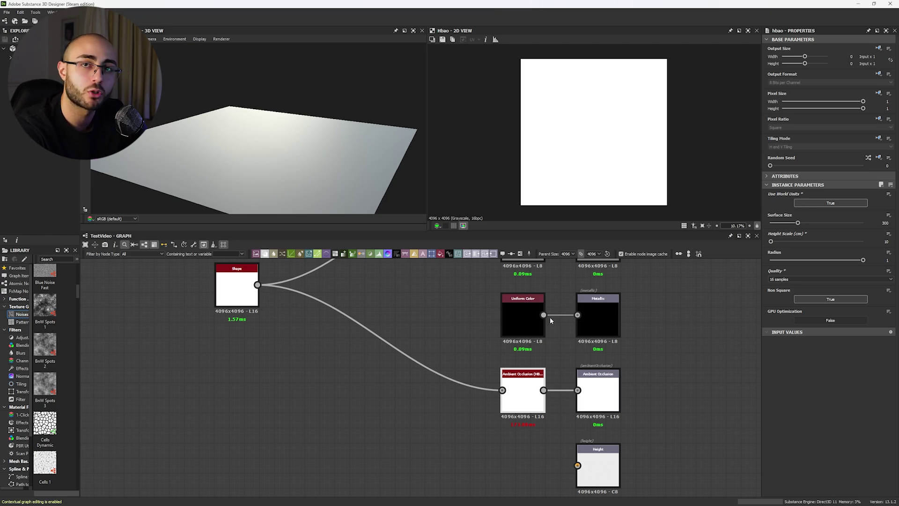
Add a Blur HQ Grayscale node feeding the Height output
middle_drag(550, 317, 498, 285)
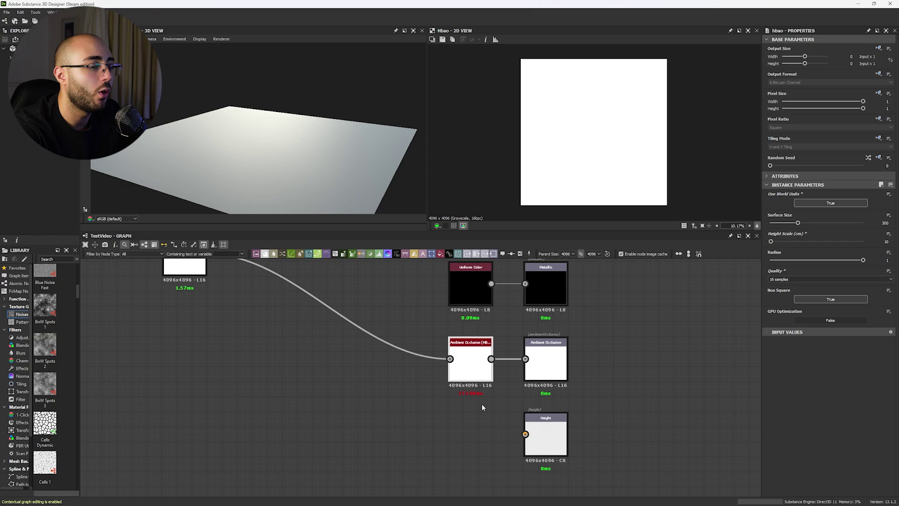
drag(525, 433, 453, 435)
text(blur hq)
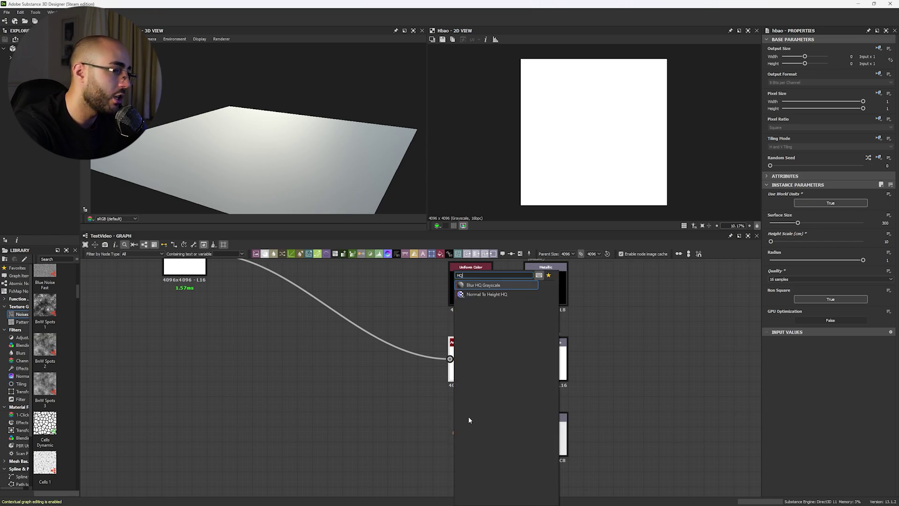
key(Return)
Set the Blur HQ Grayscale node's Quality to 1 and Intensity to 0.1, and align it under the Ambient Occlusion (HBAO) node
drag(794, 220, 864, 220)
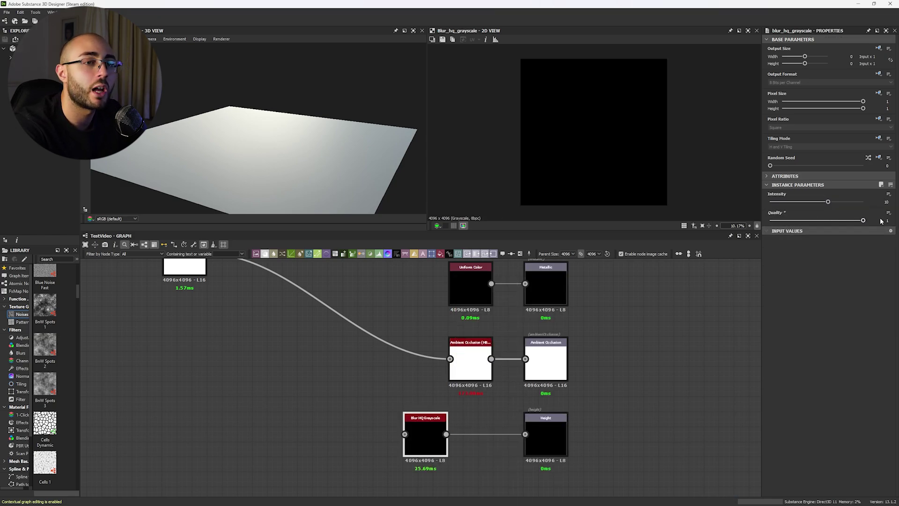
drag(432, 440, 472, 438)
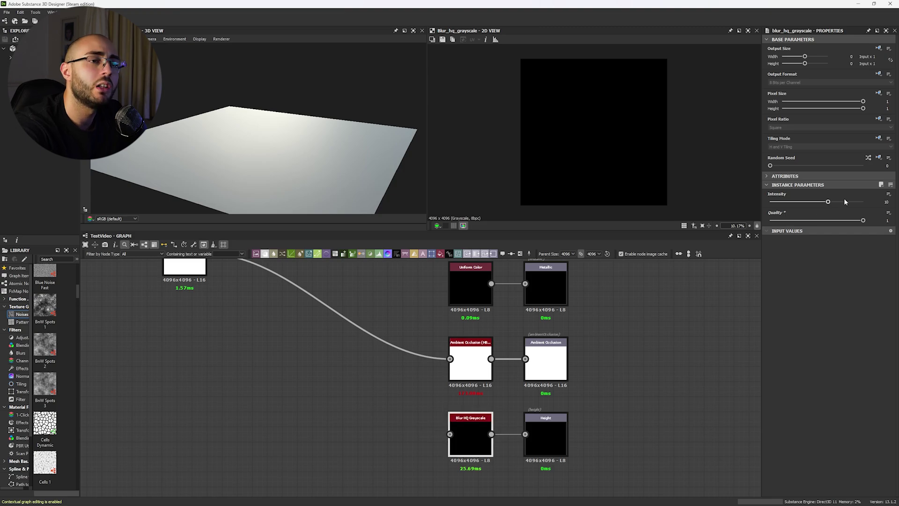
click(886, 202)
text(0.1)
key(Return)
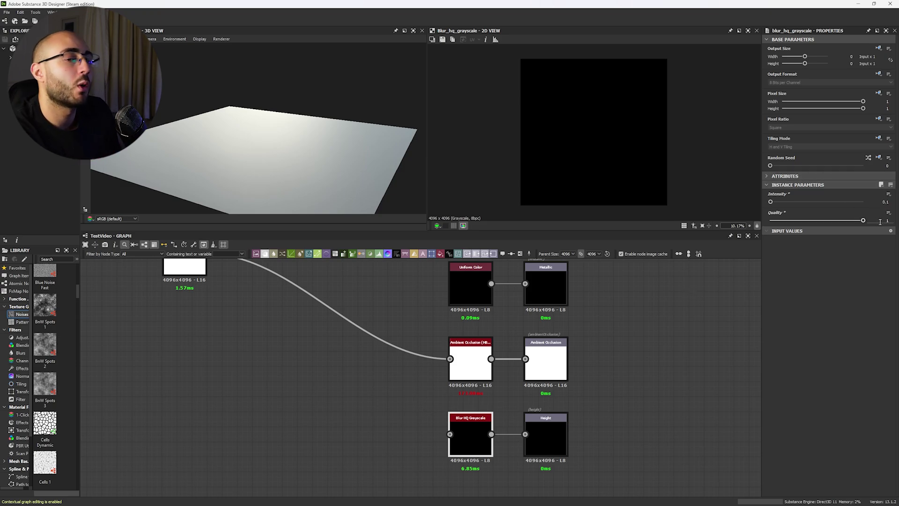
Connect the Shape node's output to the Blur HQ Grayscale node and move the Shape farther from the output nodes
scroll(291, 328, down, 2)
drag(283, 323, 453, 448)
middle_drag(304, 397, 457, 425)
drag(420, 363, 367, 364)
Insert a dot node on the link between the Shape and Normal nodes and name it Height
double_click(447, 332)
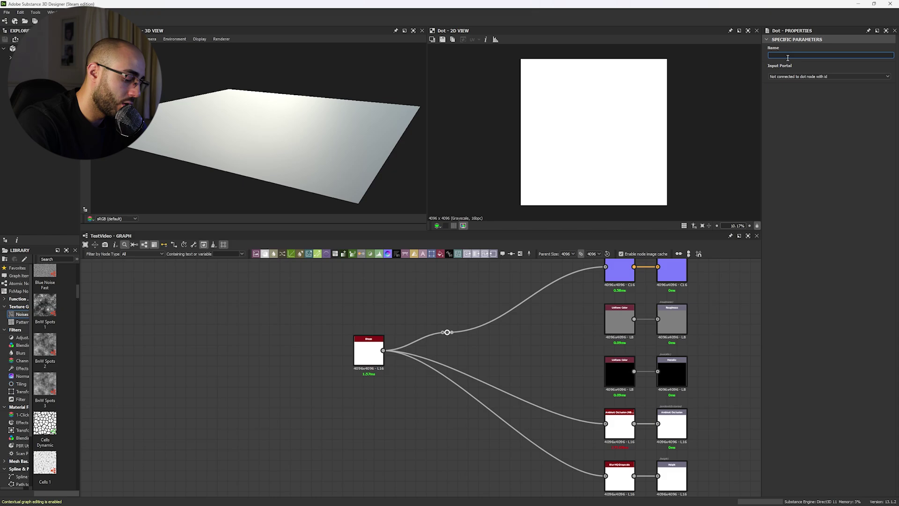
text(hei)
key(Return)
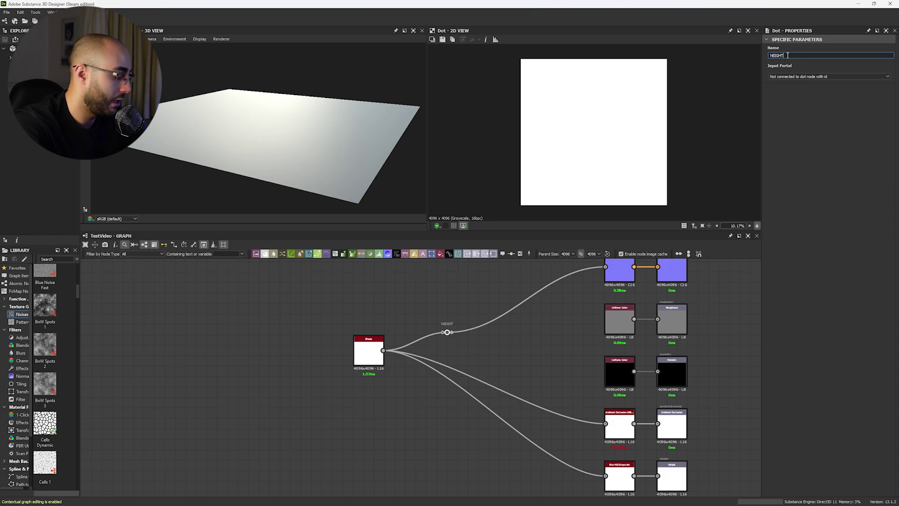
drag(787, 55, 765, 50)
text(Height)
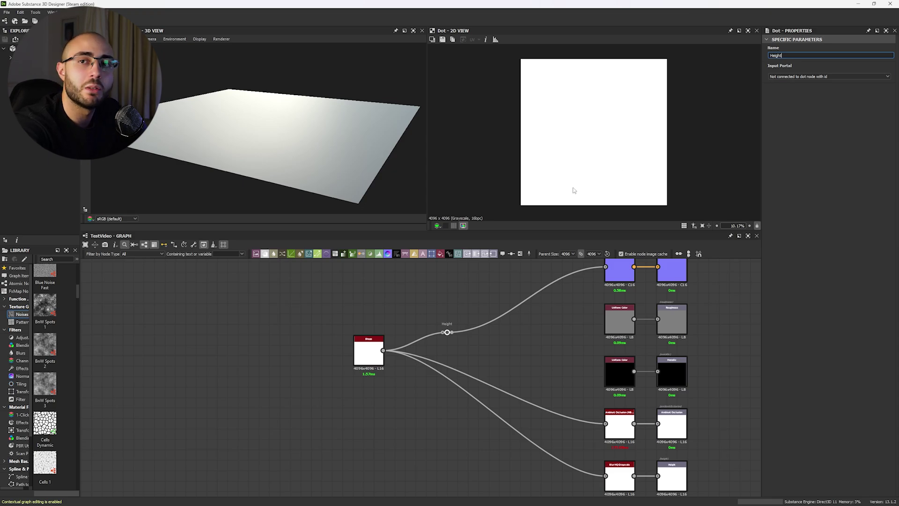
Route all Shape connections through the Height dot, then transfer them to a second dot that uses Height as its Input Portal
shift+drag(383, 350, 414, 347)
key(space)
key(Escape)
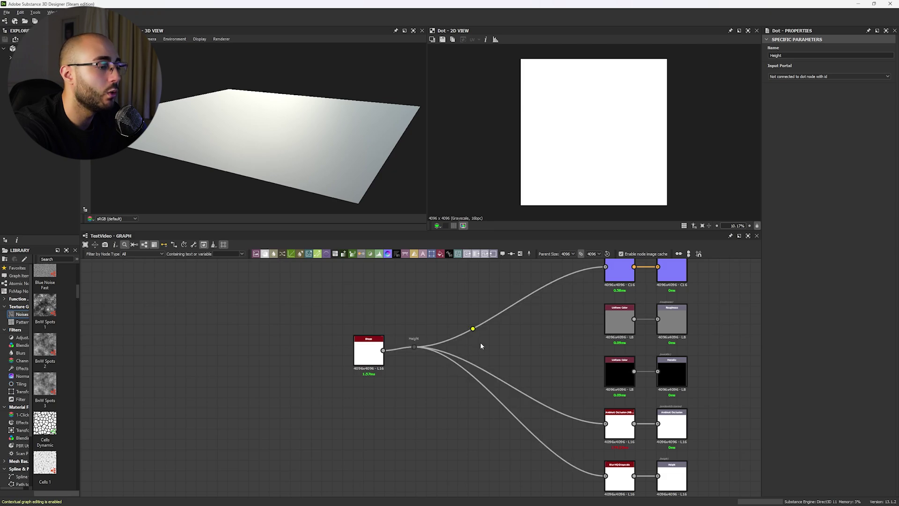
drag(477, 327, 467, 333)
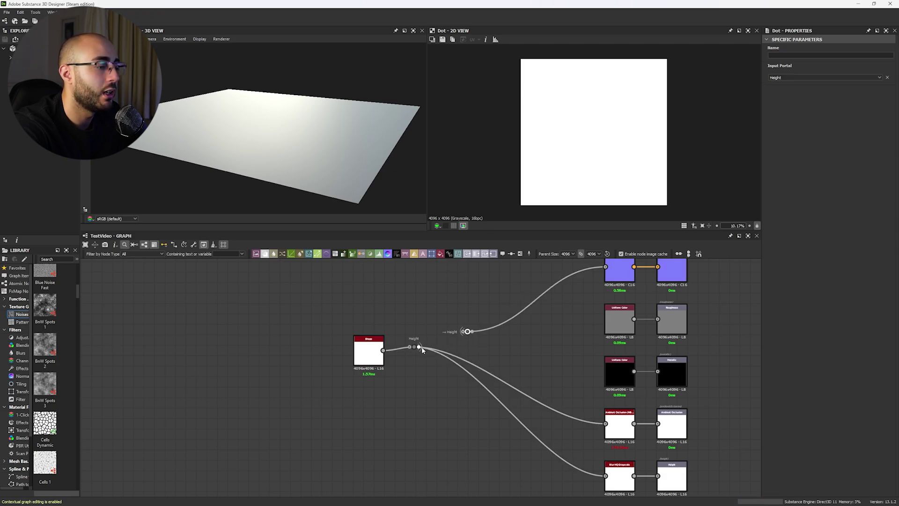
shift+drag(418, 347, 526, 351)
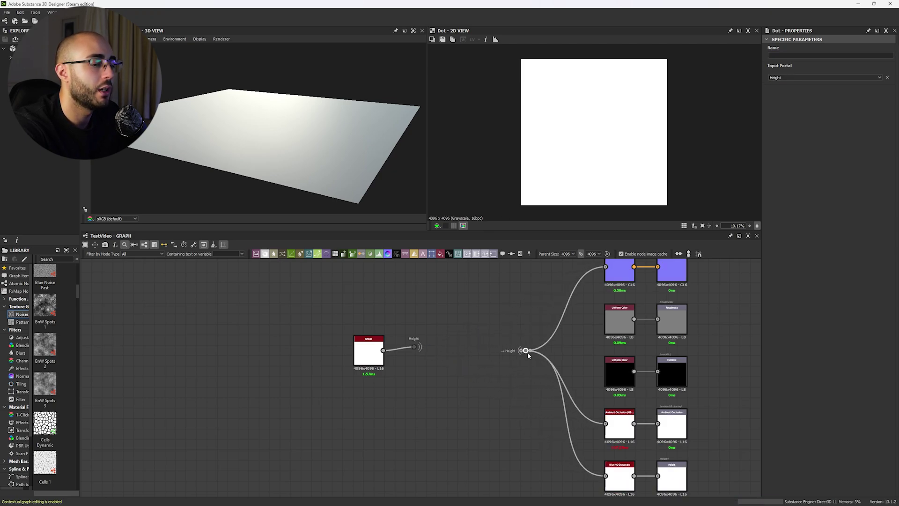
Move the Shape node farther away from the material output nodes
click(619, 426)
scroll(574, 335, down, 4)
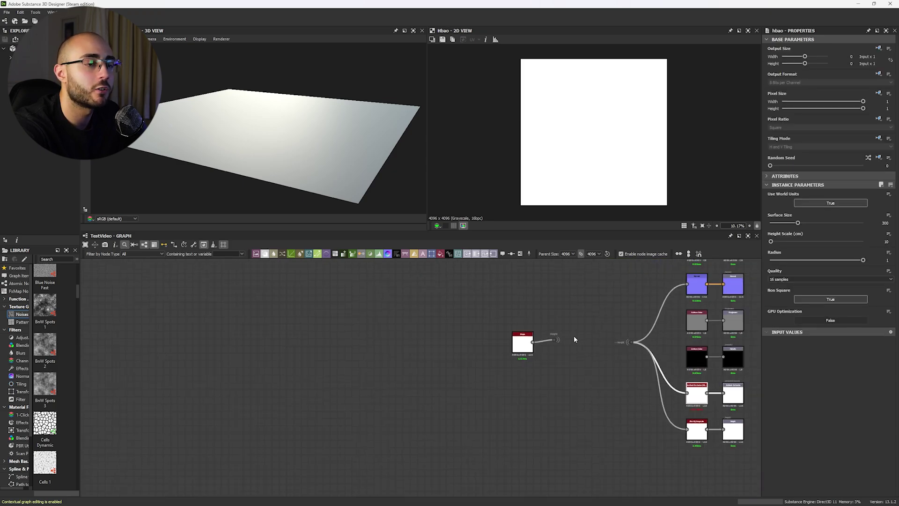
drag(531, 324, 306, 343)
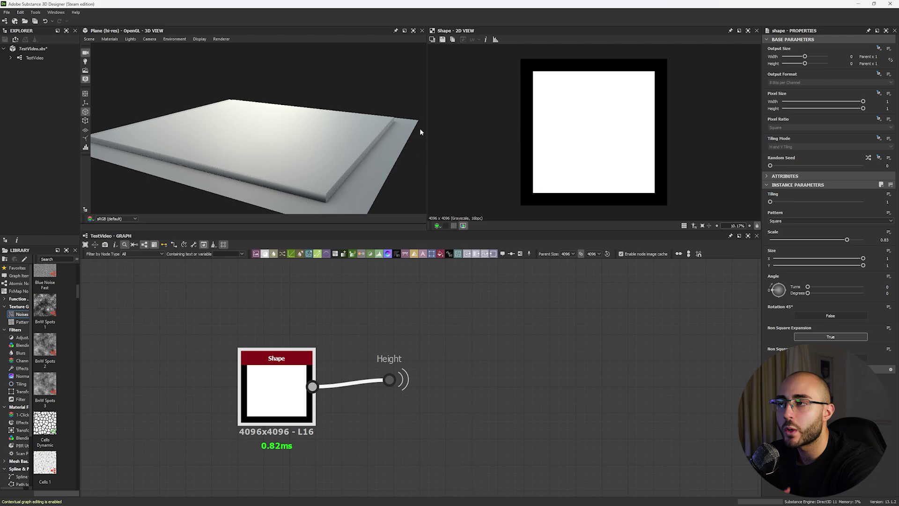
Examine the pixel values of the Shape's black border and white area in an enlarged 2D view with the information read-out
drag(420, 127, 168, 146)
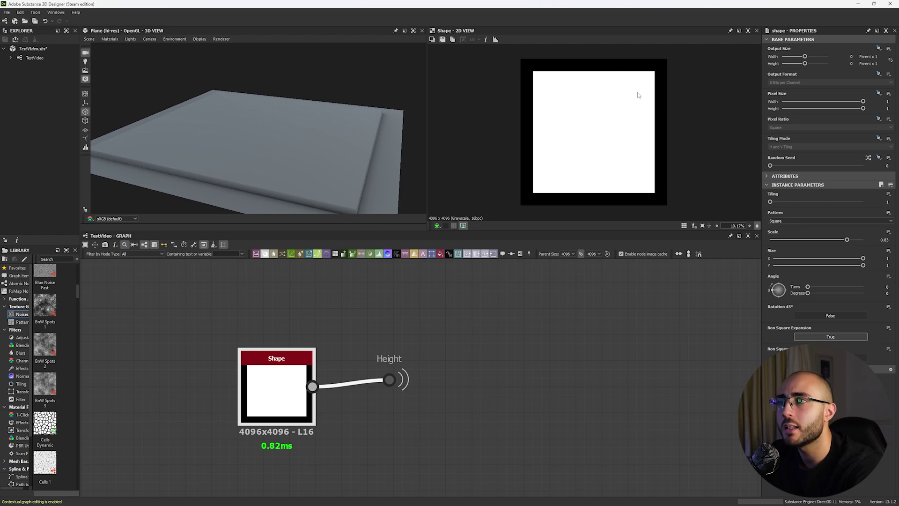
click(748, 30)
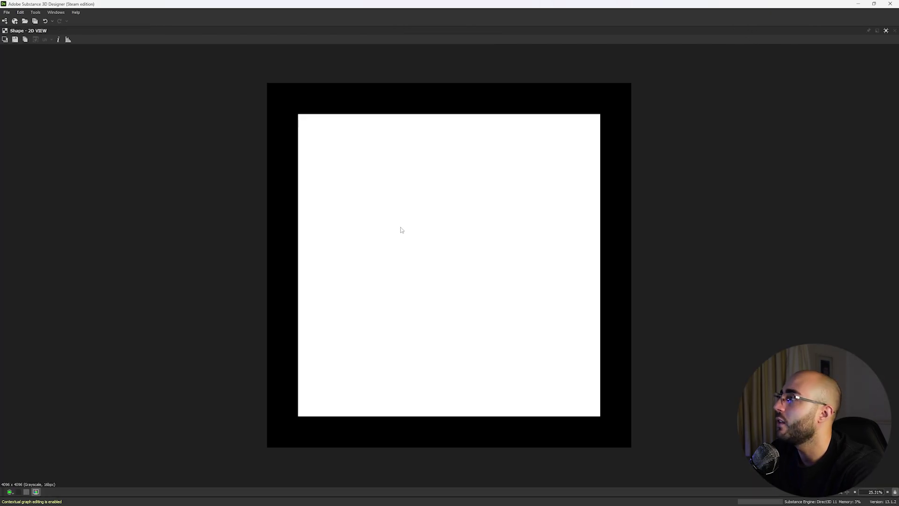
click(59, 39)
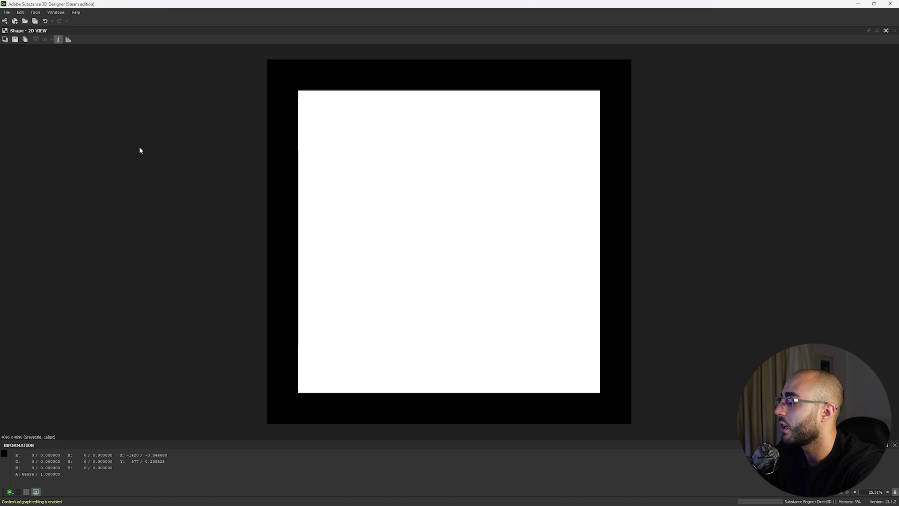
scroll(241, 93, up, 6)
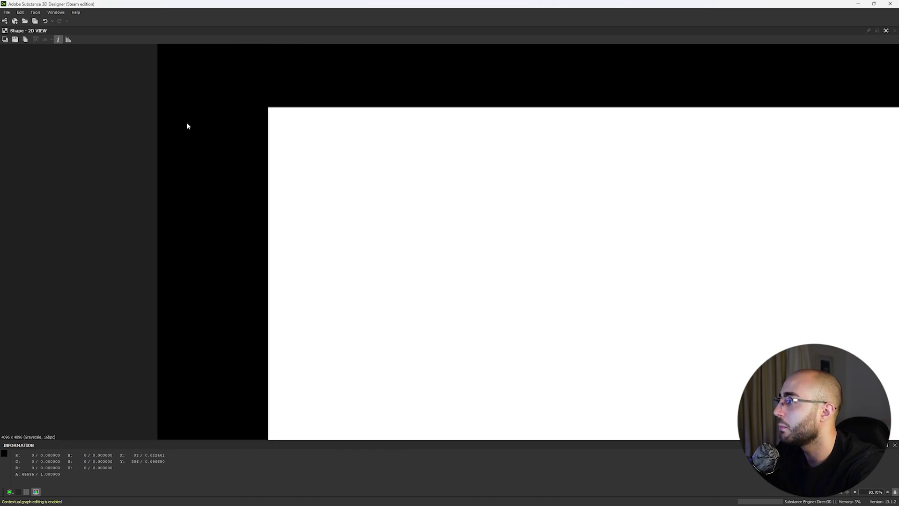
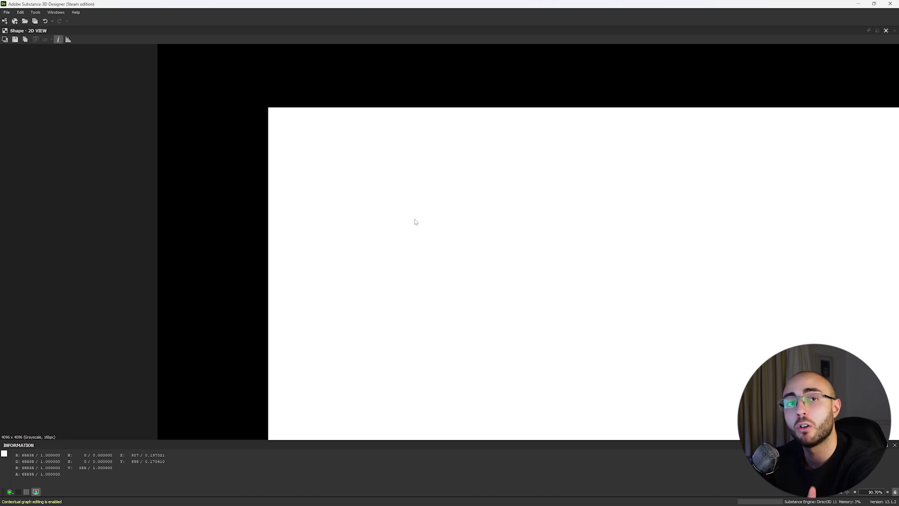
scroll(414, 223, down, 4)
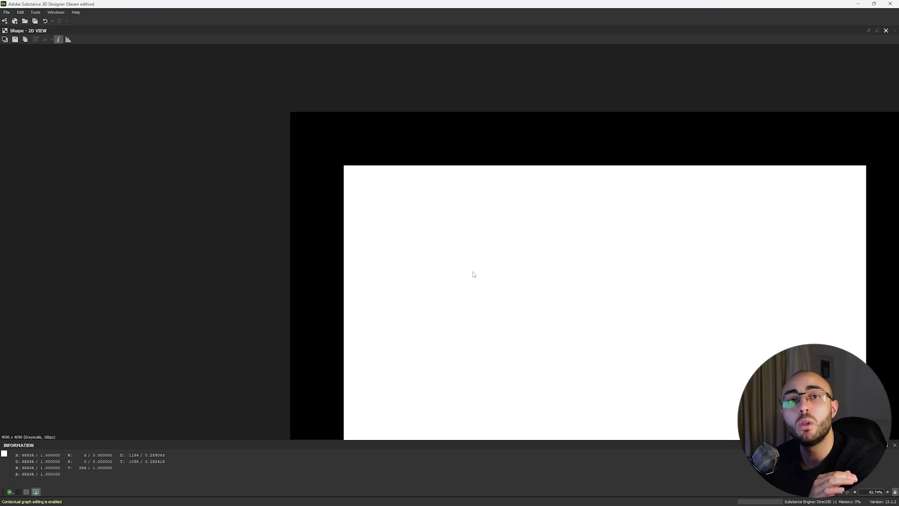
scroll(474, 273, down, 2)
key(f)
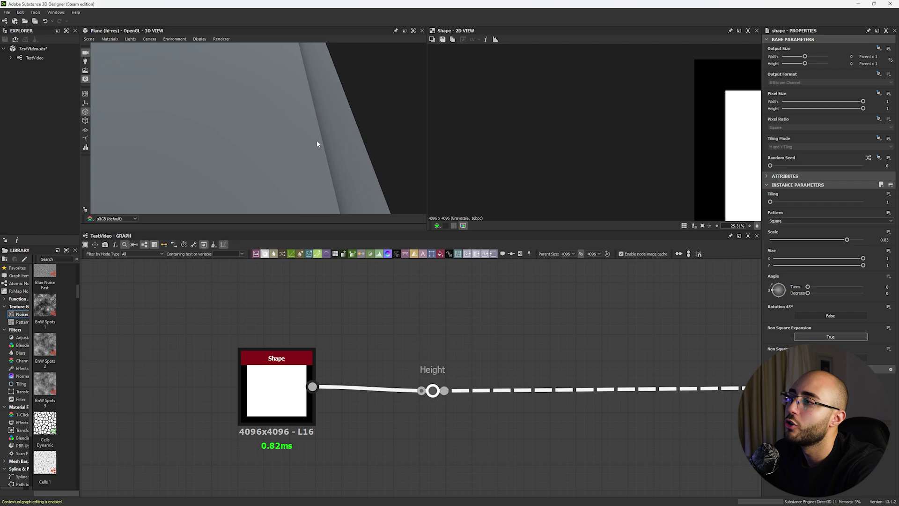
View the raised plane's edge in 3D and compare it with the pixel values of the Shape's black border
drag(317, 140, 300, 159)
click(748, 31)
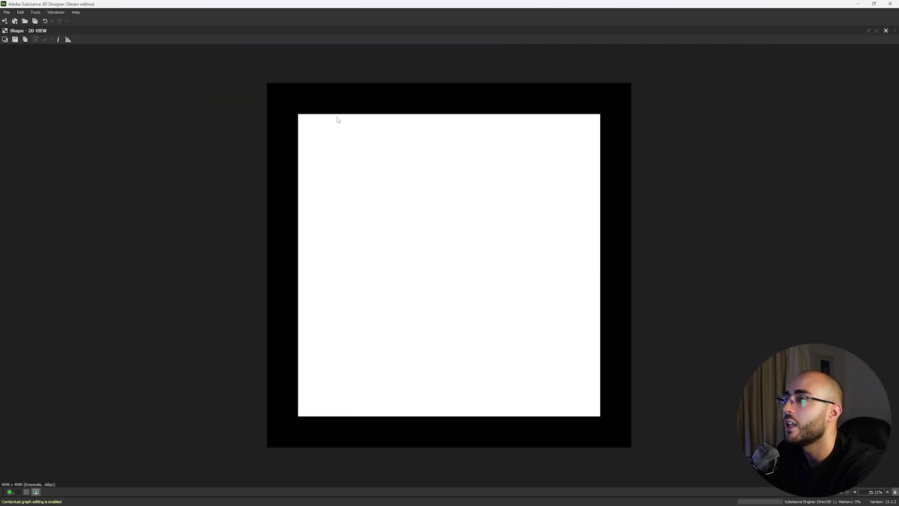
scroll(333, 133, up, 5)
click(60, 39)
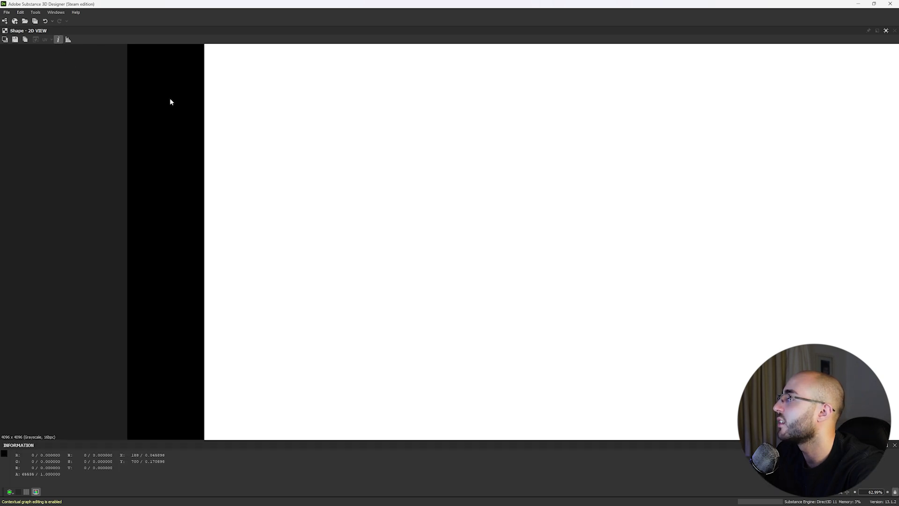
scroll(169, 98, up, 8)
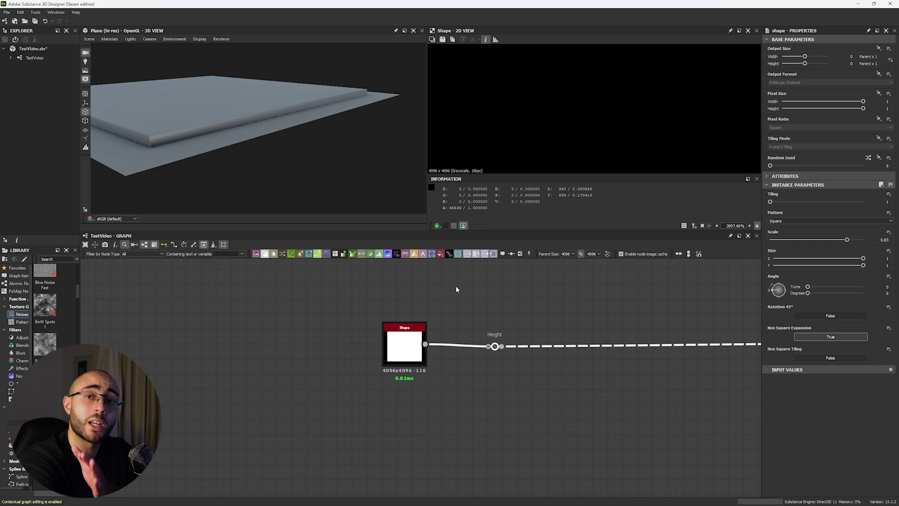
Move the Shape node away from the Height dot, hide the pixel information and refit the image in the 2D view
drag(413, 331, 322, 337)
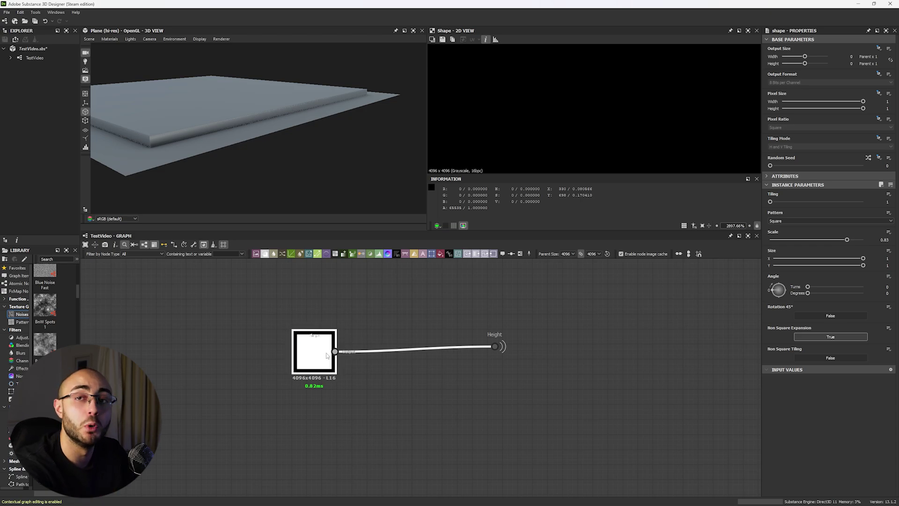
click(486, 39)
key(f)
scroll(328, 317, up, 1)
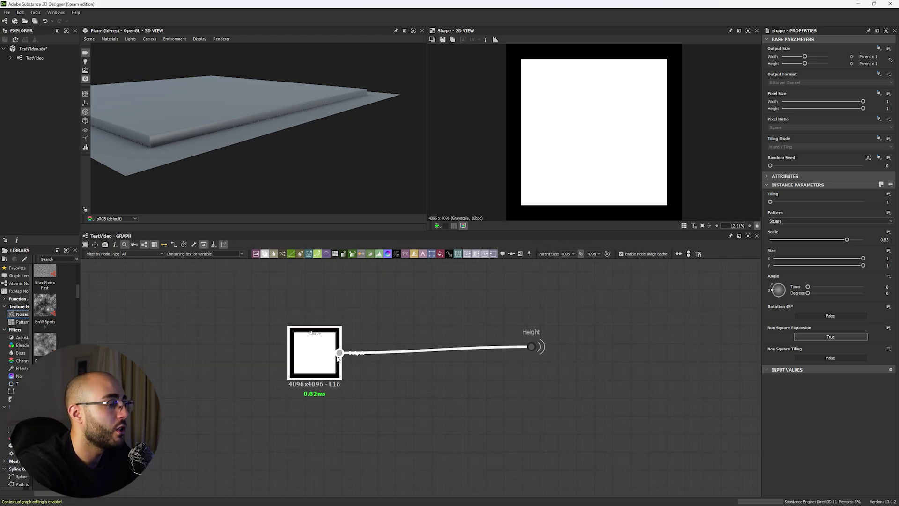
Add a Blur HQ Grayscale node fed by the Shape node, with quality 1 and intensity 2.35
drag(339, 353, 417, 389)
text(hq)
key(Return)
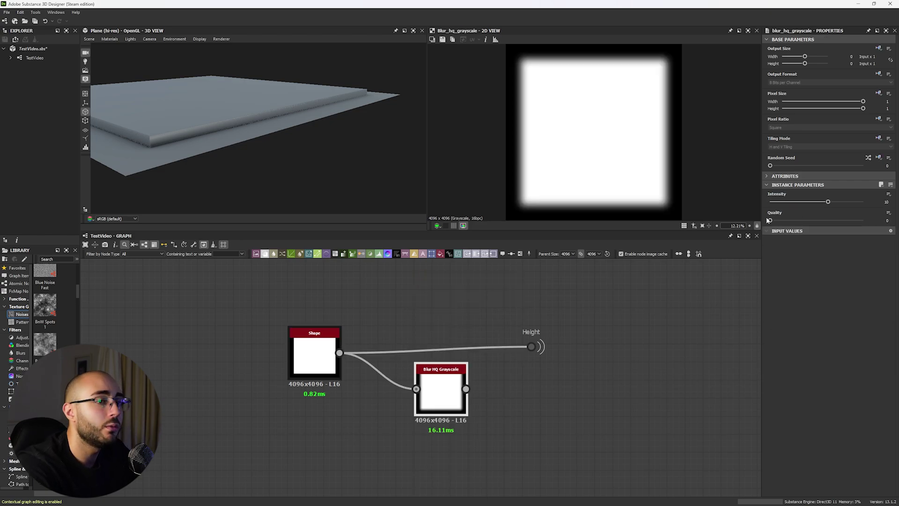
drag(770, 220, 864, 222)
drag(802, 202, 784, 204)
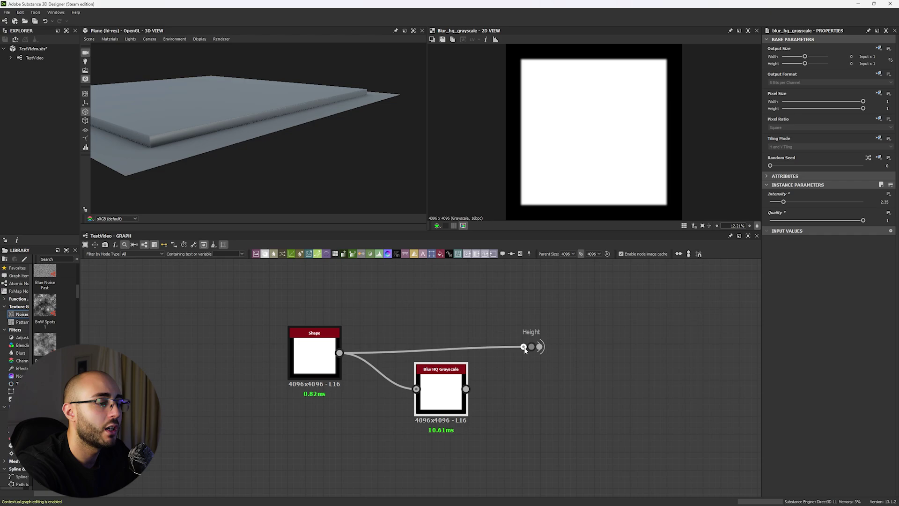
Route the Shape through the Blur HQ Grayscale node into the Height node so the plane shows the blurred edges
drag(524, 347, 414, 364)
drag(221, 101, 225, 140)
scroll(534, 68, up, 5)
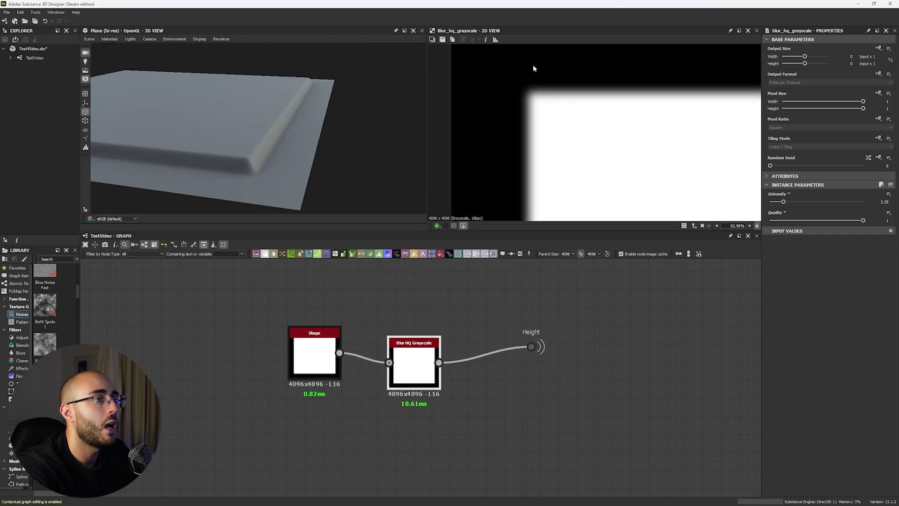
Examine the blurred corner's gradient at pixel level in the 2D view, including its pixel value information
scroll(533, 68, up, 8)
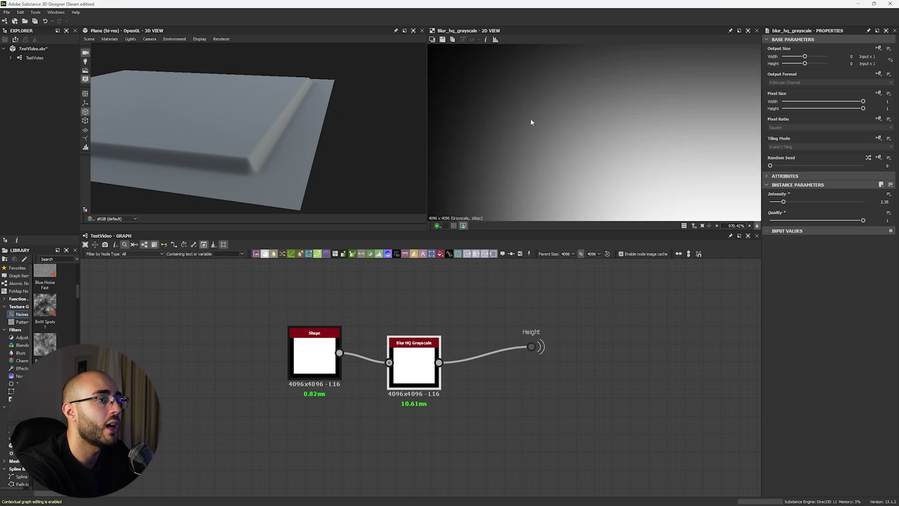
scroll(530, 121, up, 7)
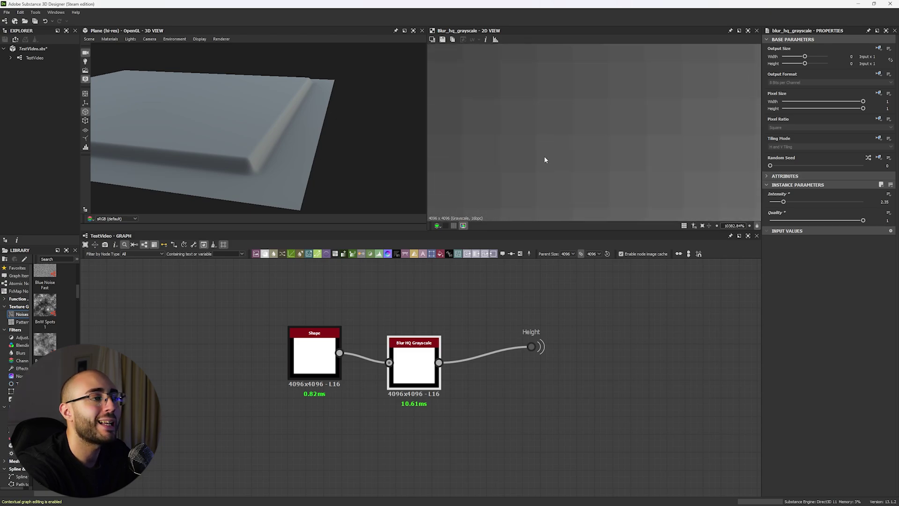
scroll(546, 162, down, 8)
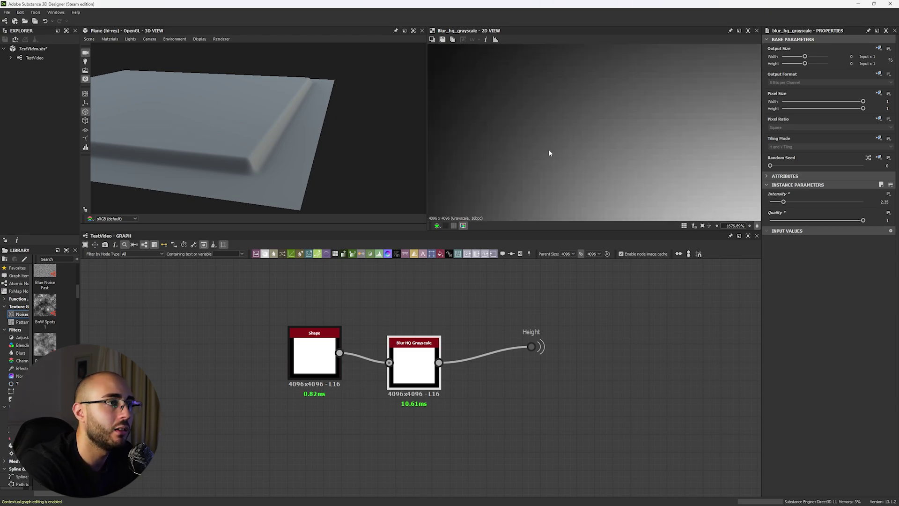
click(487, 39)
scroll(516, 103, down, 2)
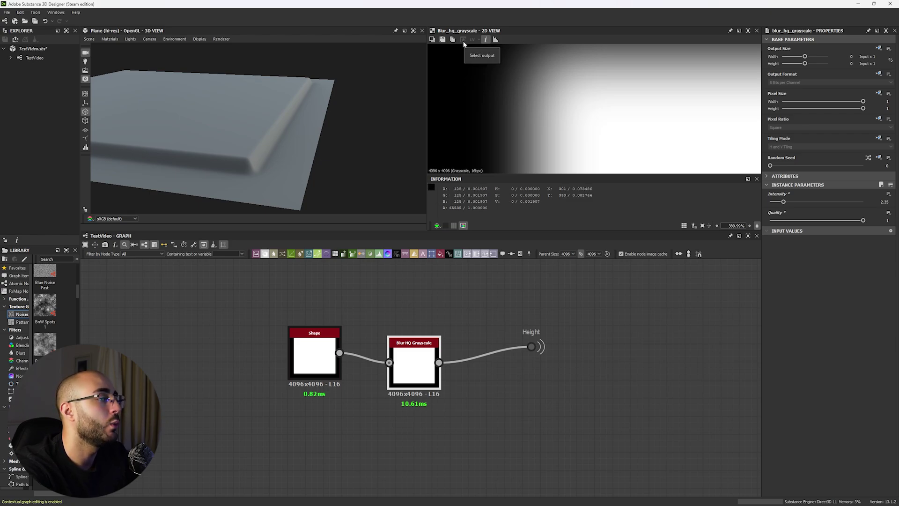
scroll(460, 58, down, 3)
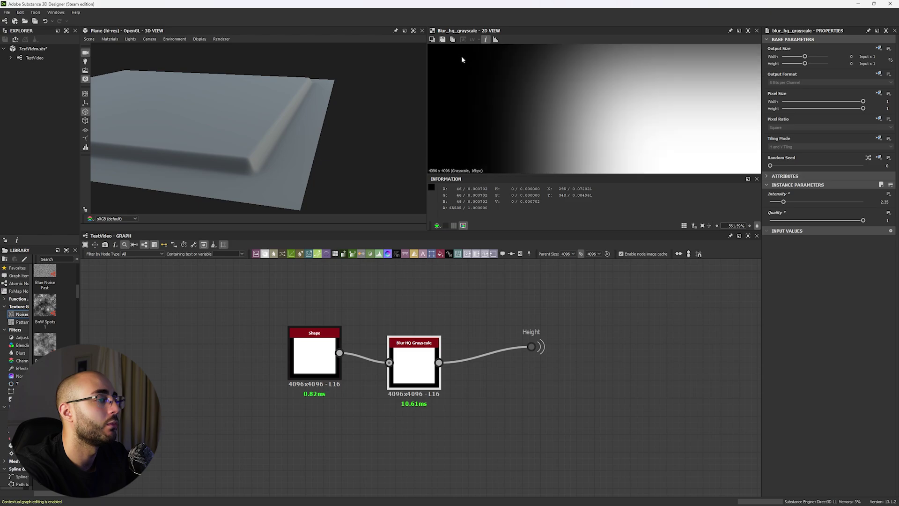
middle_drag(461, 61, 466, 88)
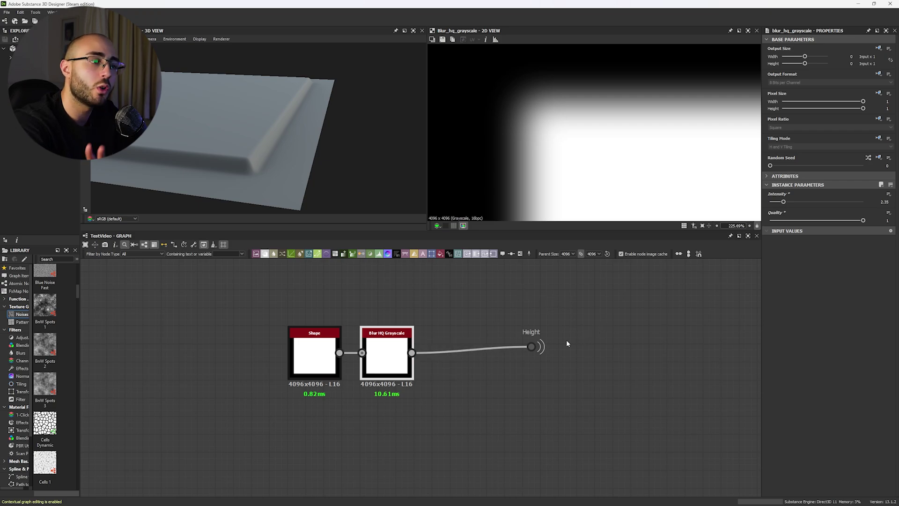
Move the Height node farther from the blur and add a Levels node fed by the Blur HQ Grayscale output
drag(531, 347, 683, 352)
drag(411, 353, 529, 404)
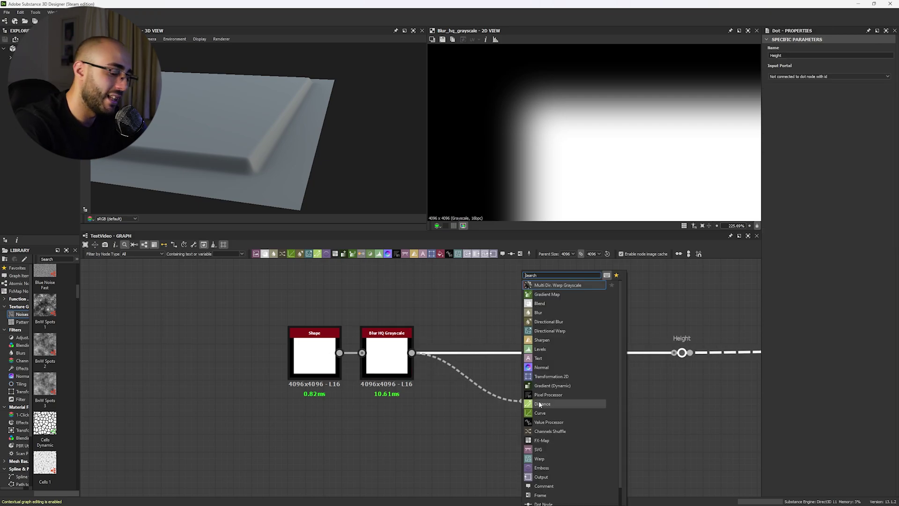
text(levels)
key(Return)
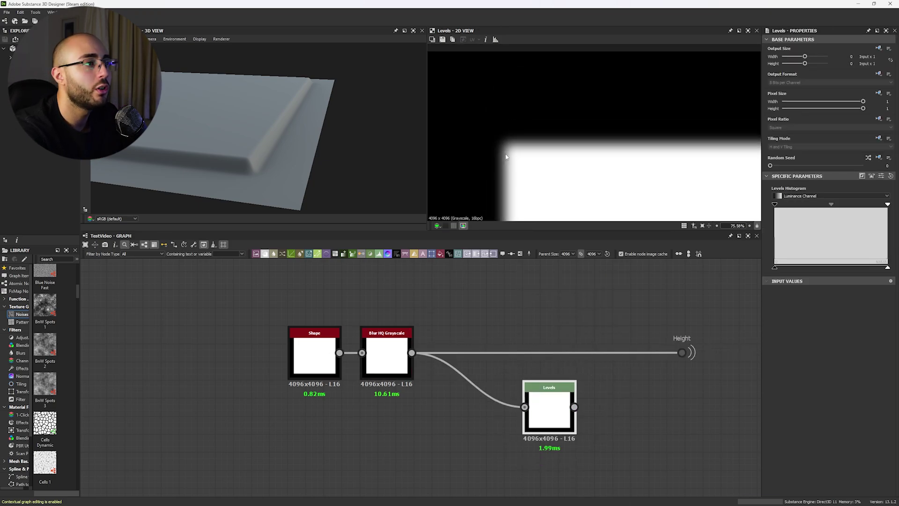
Lower the Levels node's white input point to about two-fifths of the range, keeping the black point at the minimum
scroll(524, 90, down, 5)
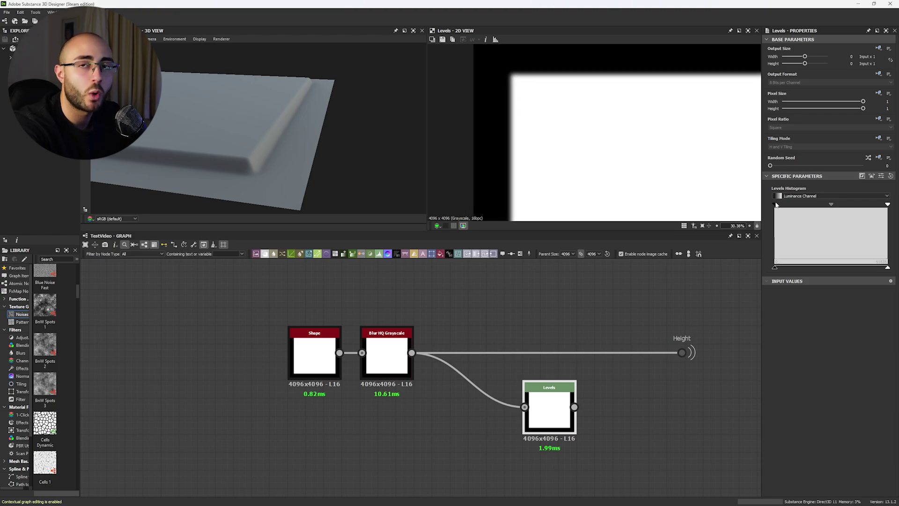
mouse_move(776, 208)
mouse_down()
mouse_move(851, 212)
mouse_move(768, 218)
mouse_up()
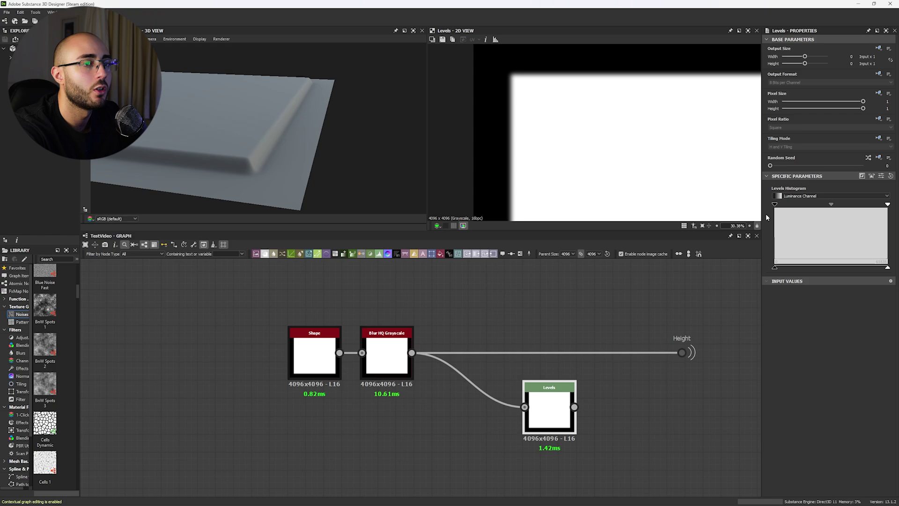
drag(888, 206, 819, 205)
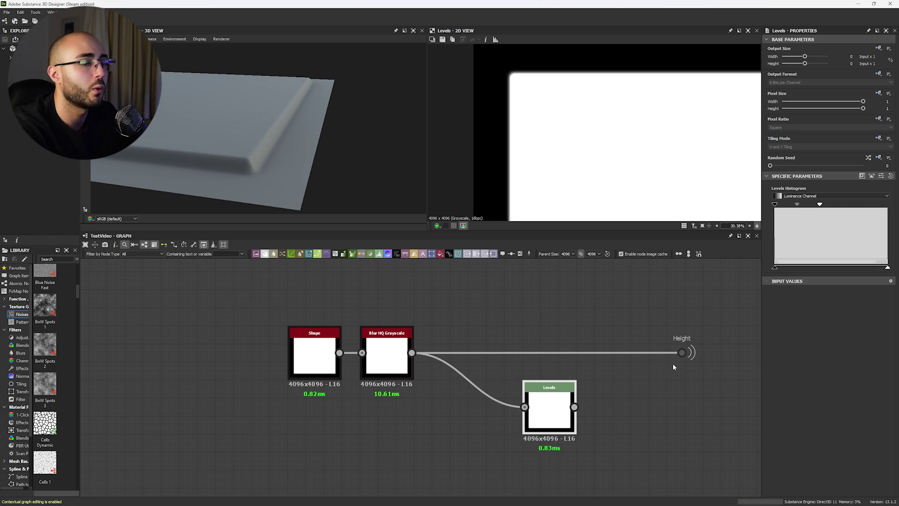
Feed the Height node from the Levels output and try a lower midpoint on the bevel, then return it to centre
drag(681, 352, 552, 380)
drag(238, 174, 302, 132)
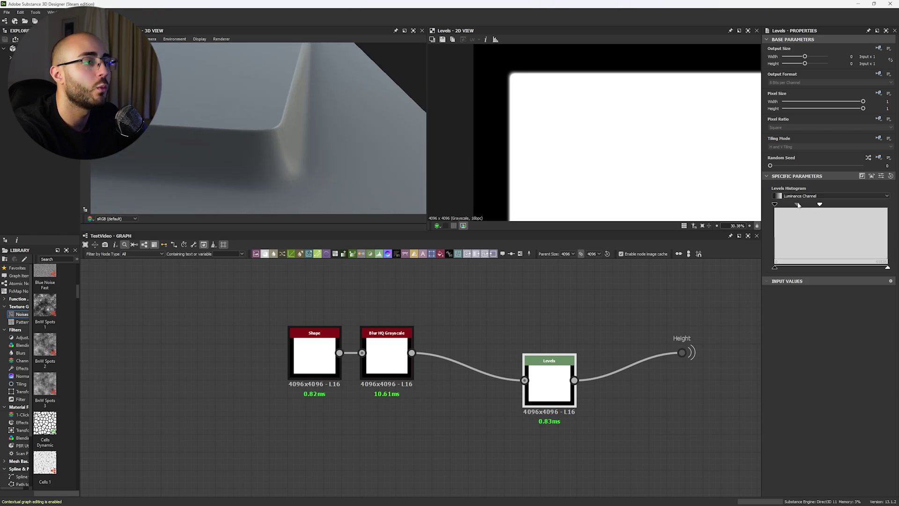
drag(799, 205, 792, 205)
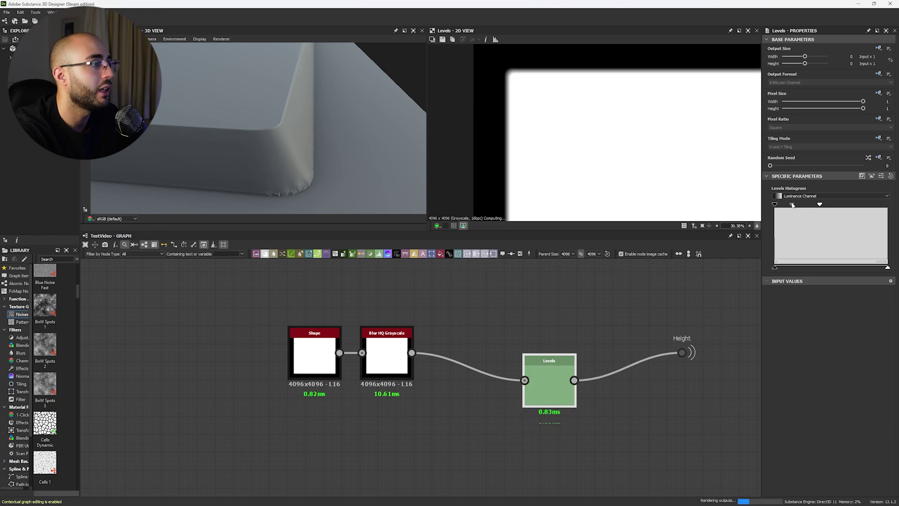
drag(792, 204, 797, 205)
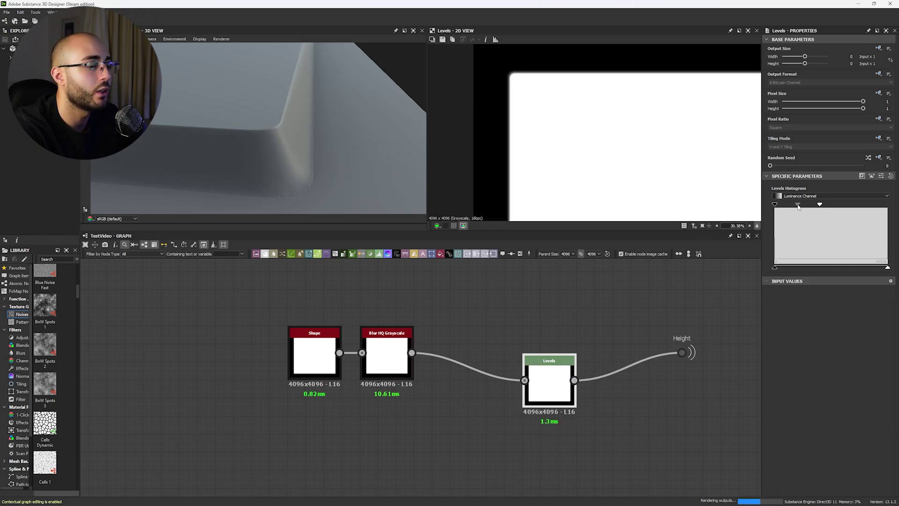
Insert a Curve node between the Levels node and the Height node
drag(551, 367, 586, 418)
text(gr)
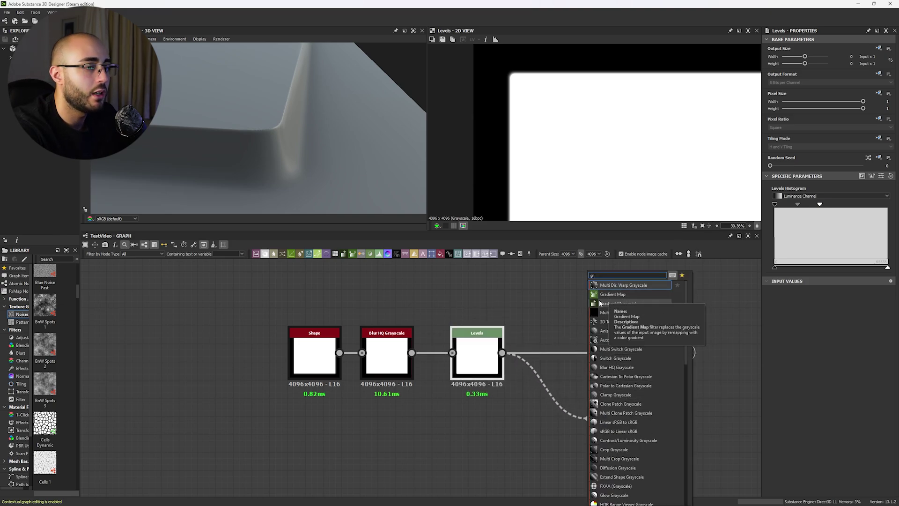
key(BackSpace)
key(BackSpace)
text(curve)
click(568, 286)
scroll(517, 66, up, 10)
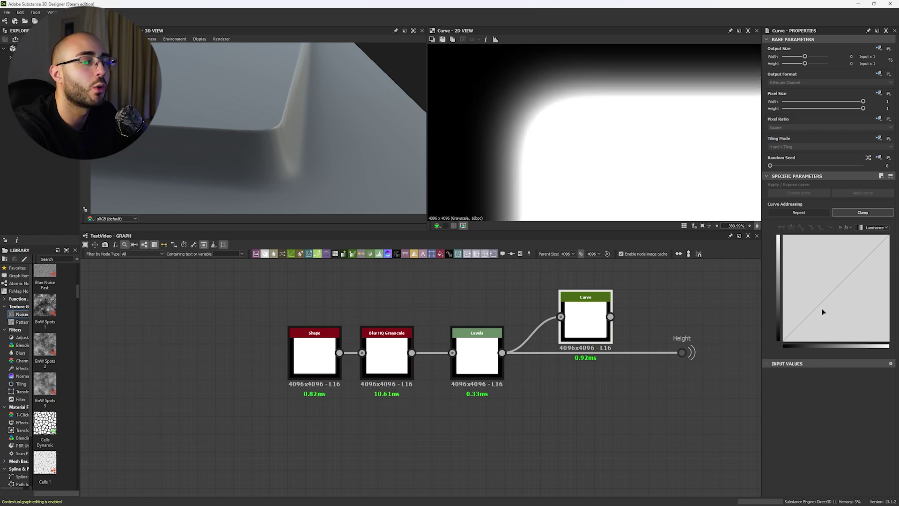
drag(589, 298, 590, 335)
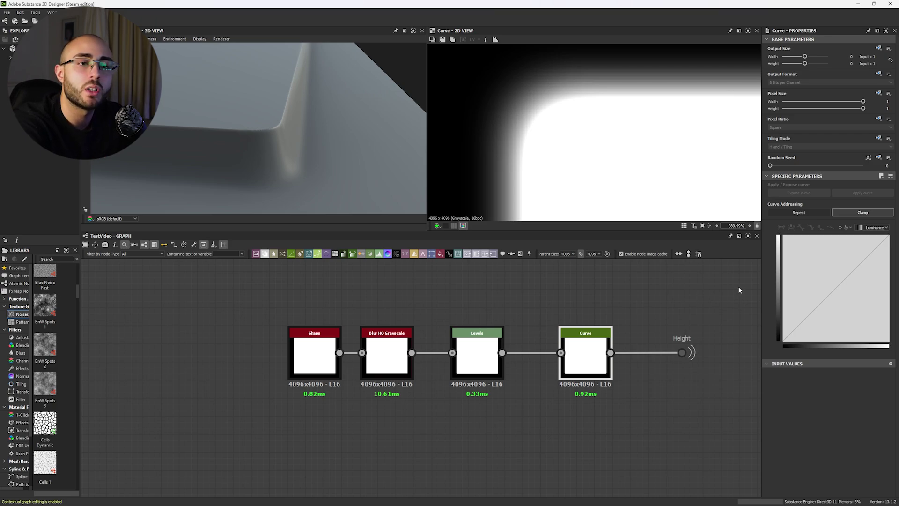
Shape a stepped bevel in the Curve node with points at about 0.63/0.63 and 0.19/0.37, stretching their tangent handles
click(849, 274)
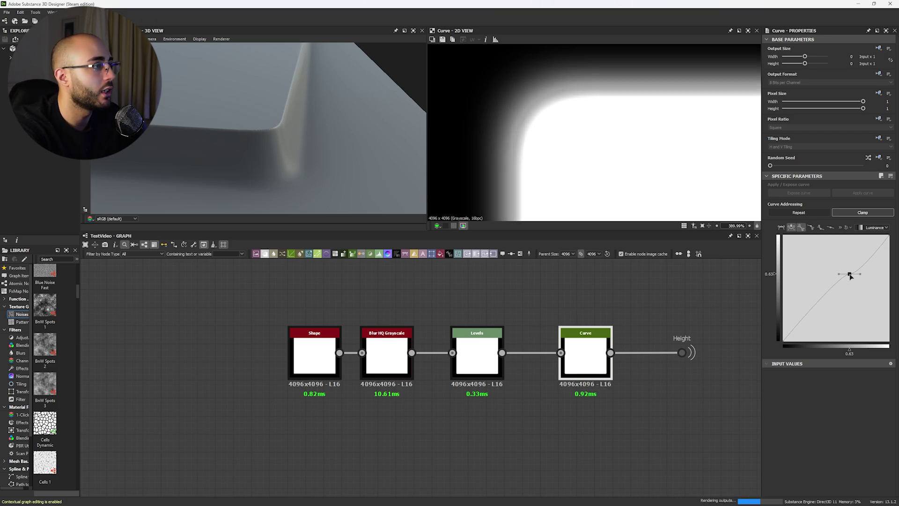
drag(839, 275, 801, 277)
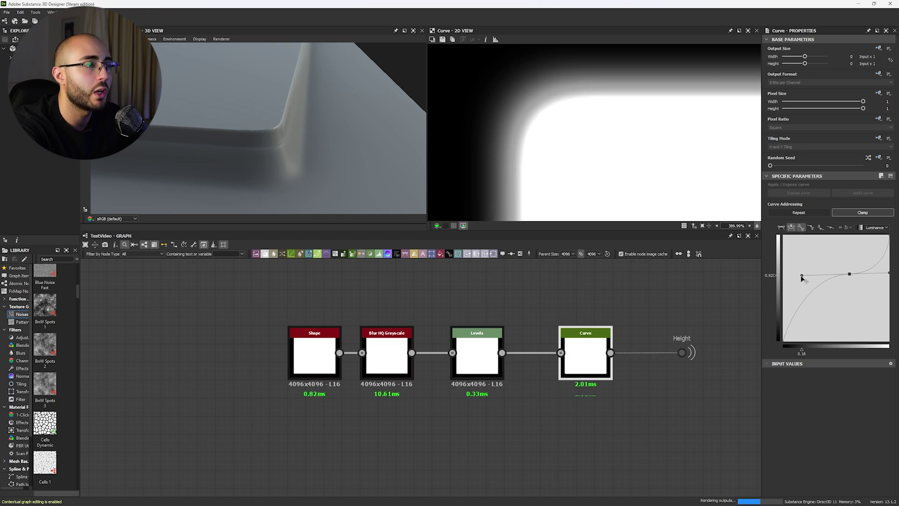
click(803, 304)
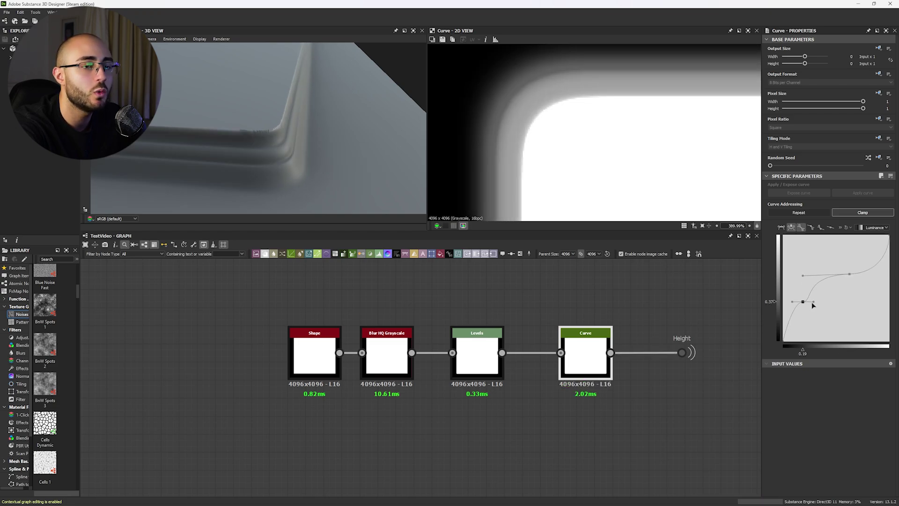
drag(813, 302, 836, 302)
scroll(294, 145, down, 5)
mouse_move(294, 144)
mouse_down()
mouse_move(218, 154)
mouse_move(311, 131)
mouse_move(291, 139)
mouse_move(281, 181)
mouse_move(251, 176)
mouse_move(302, 181)
mouse_move(229, 164)
mouse_move(229, 152)
mouse_move(294, 164)
mouse_move(342, 150)
mouse_move(316, 161)
mouse_move(297, 149)
mouse_move(292, 155)
mouse_up()
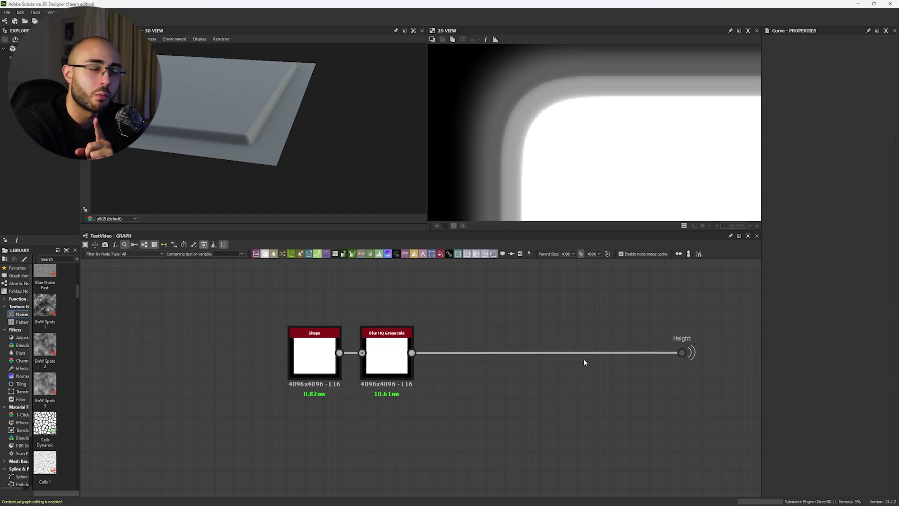
Insert a new Levels node between the Blur HQ Grayscale and Height nodes, raising its black point slightly and shifting its midpoint towards black
drag(426, 365, 507, 414)
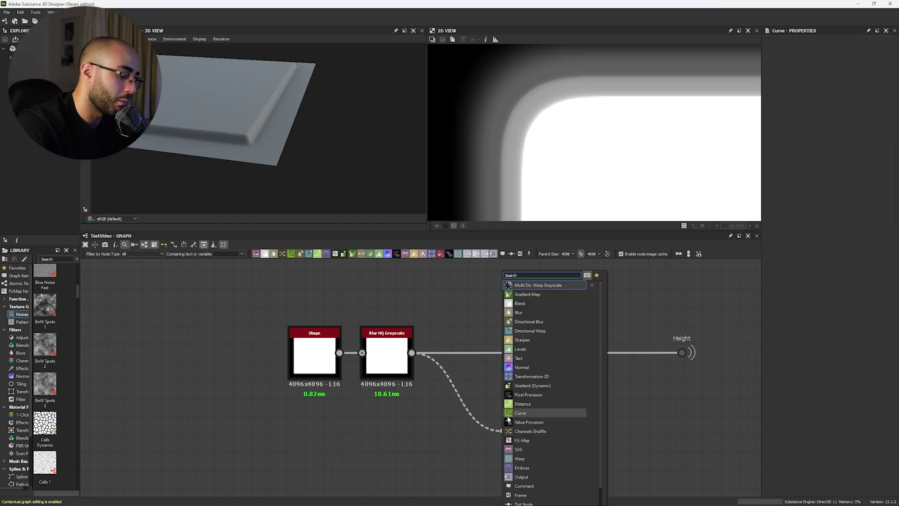
text(levels)
key(Return)
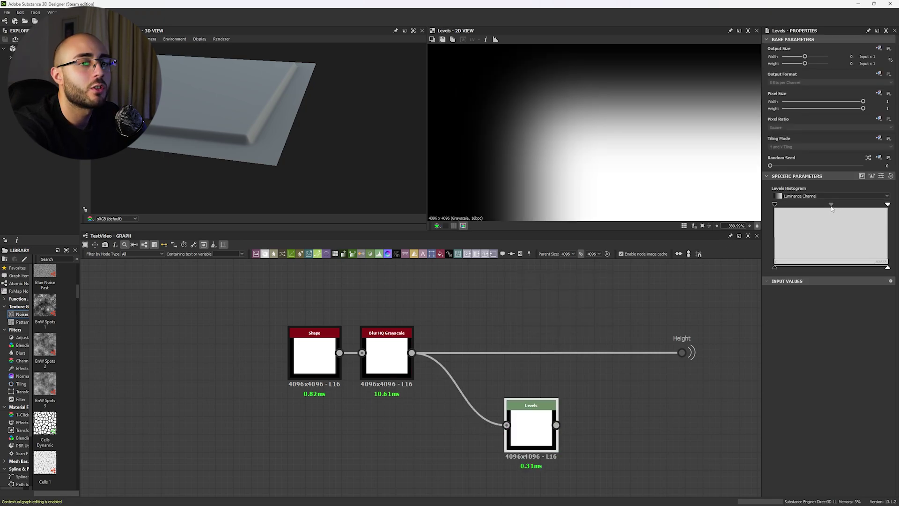
drag(831, 205, 788, 206)
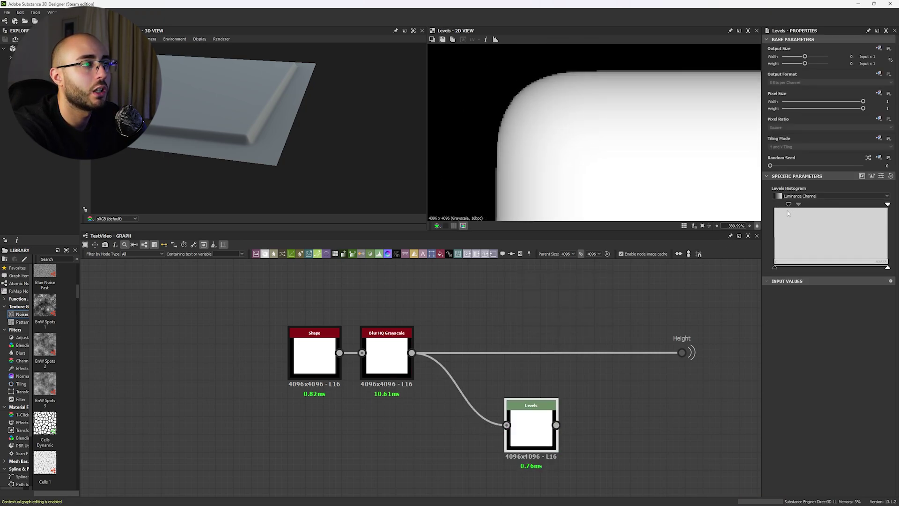
drag(556, 425, 682, 352)
drag(531, 406, 477, 333)
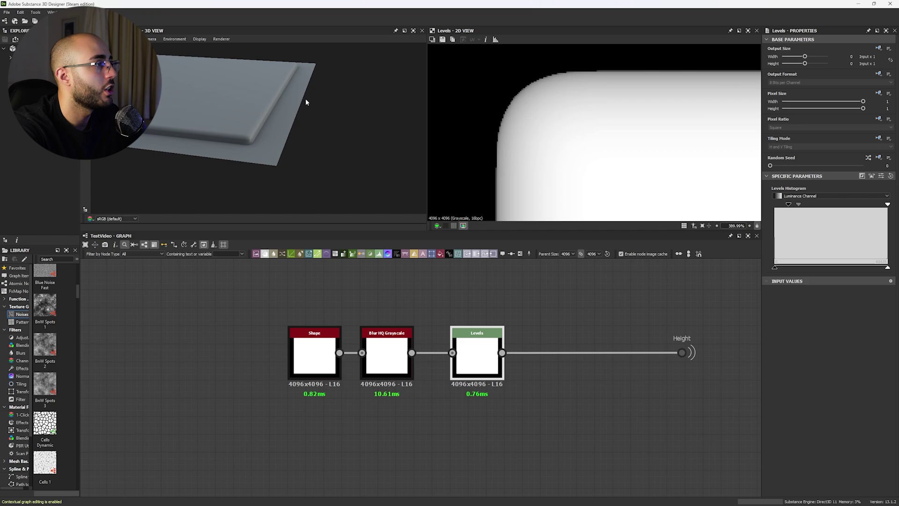
Raise the Levels node's black input point to just under half of the range to tighten the rounded bevel
drag(305, 102, 312, 154)
scroll(266, 187, up, 2)
drag(265, 187, 279, 150)
scroll(280, 150, up, 3)
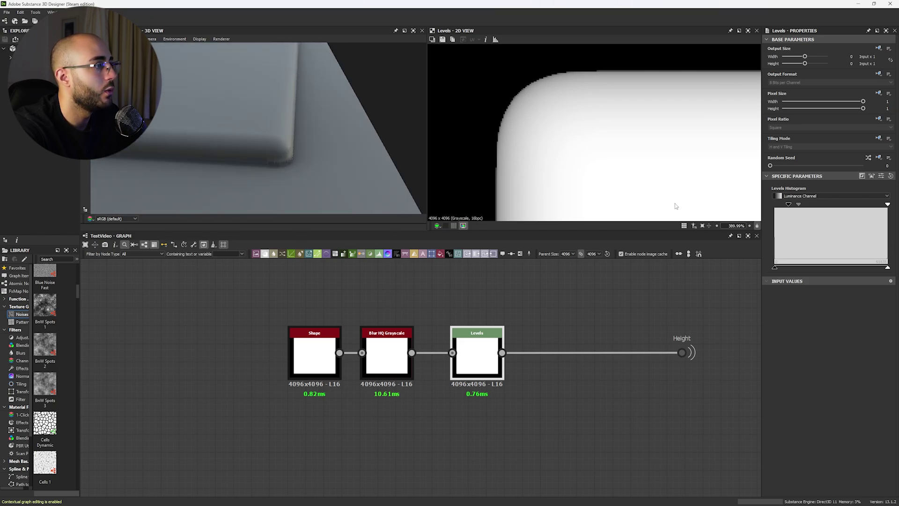
drag(788, 205, 827, 207)
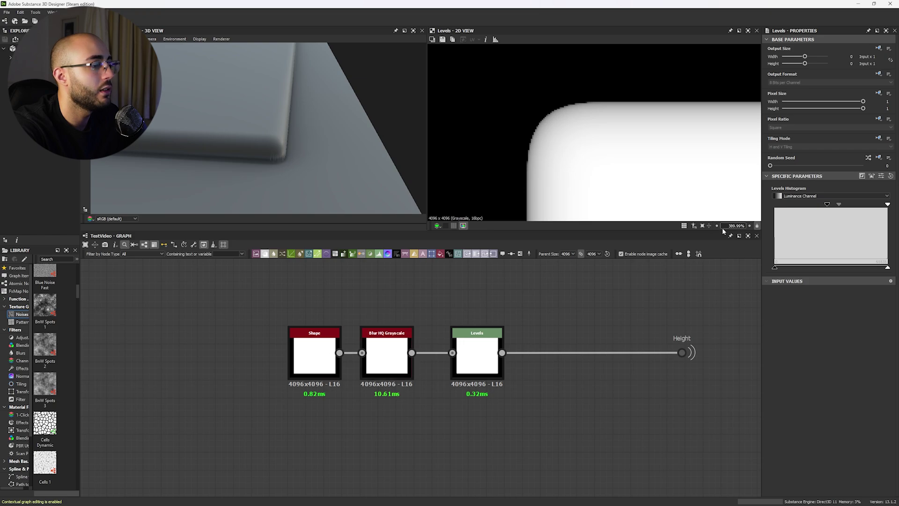
Set the Blur HQ Grayscale node's intensity to 1.14 and check the whole plane in 3D
click(406, 355)
drag(782, 201, 776, 202)
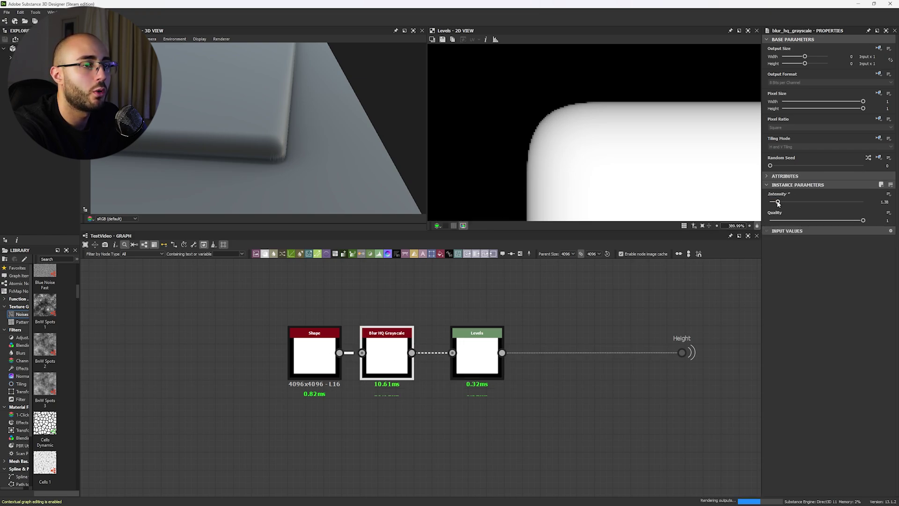
scroll(323, 164, down, 3)
drag(322, 164, 300, 178)
scroll(405, 347, down, 3)
Duplicate the Shape node above the node chain and set the copy's pattern to Disc
middle_drag(405, 346, 397, 356)
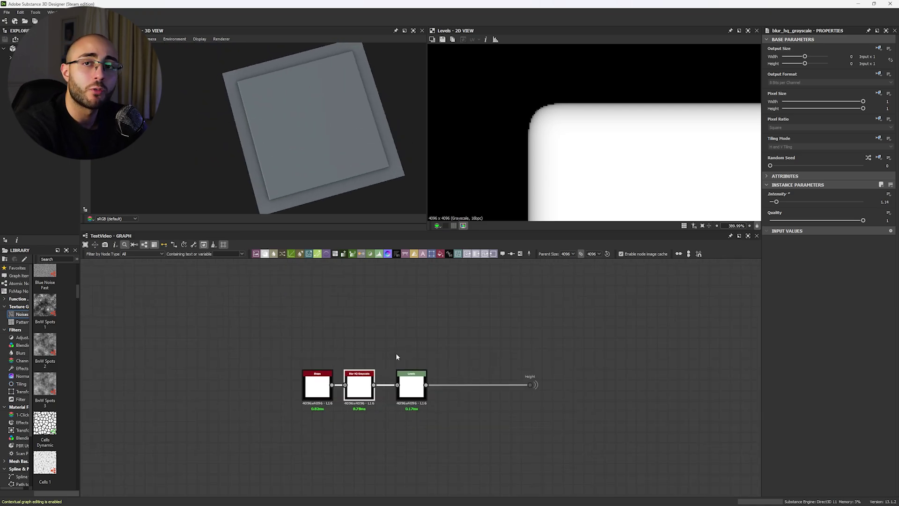
click(326, 388)
key(ctrl+c)
key(ctrl+v)
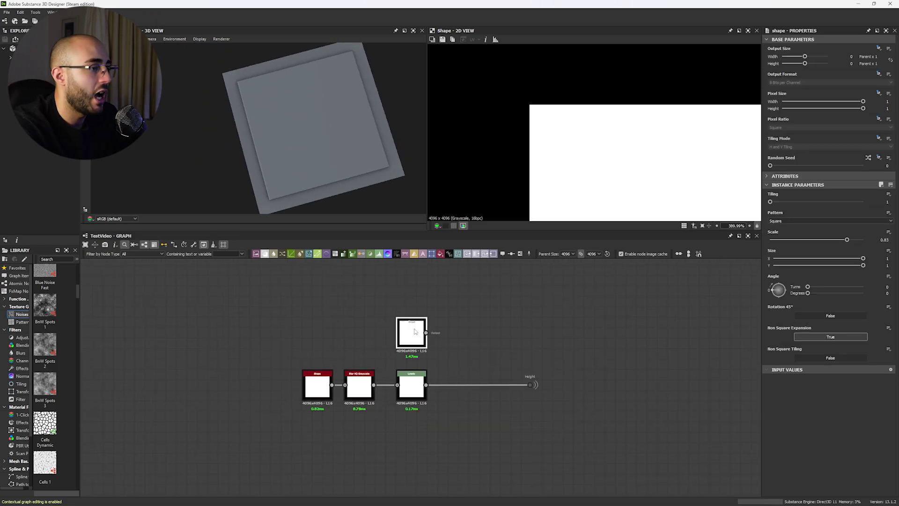
click(430, 300)
click(815, 221)
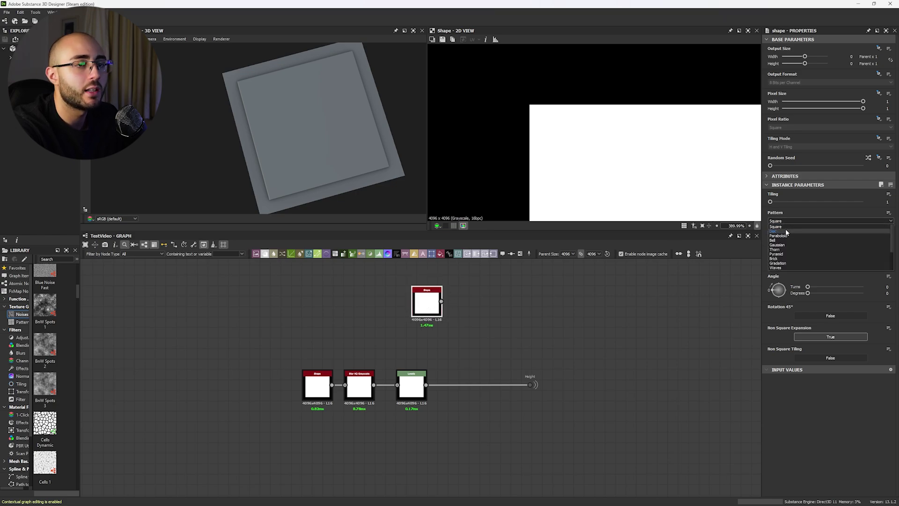
click(787, 231)
Add a Blend node with the Levels output as its background and the disc Shape as its foreground
scroll(444, 365, up, 3)
drag(407, 405, 490, 284)
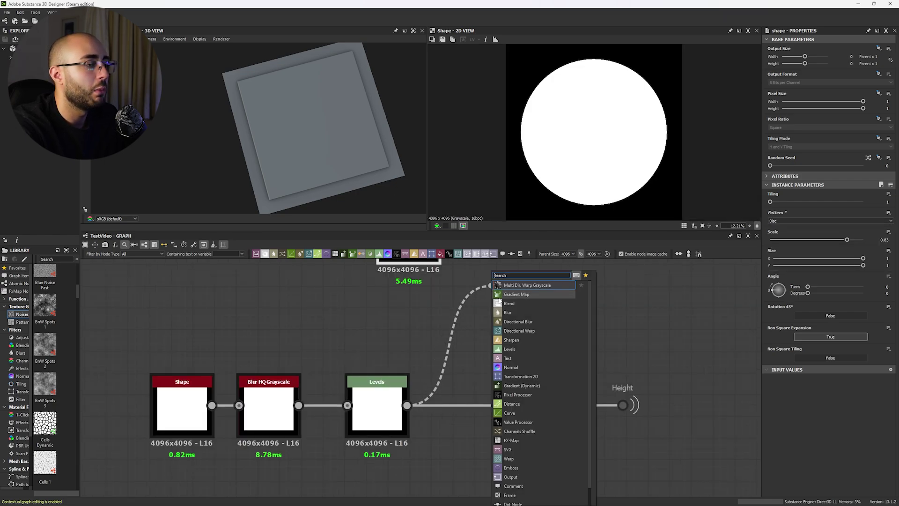
click(498, 303)
middle_drag(452, 277, 437, 348)
drag(423, 304, 546, 349)
scroll(532, 361, up, 3)
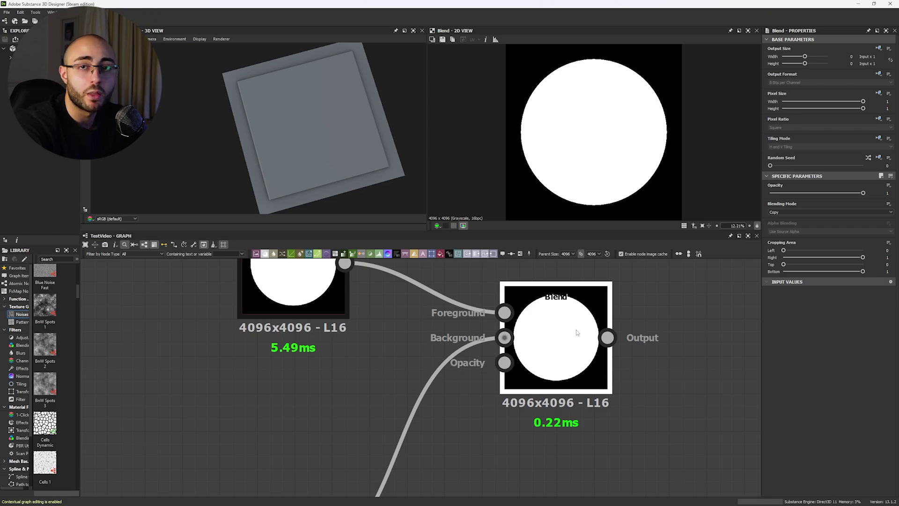
Examine the Blend node's inputs, its blending mode setting and its blended image
scroll(580, 173, up, 10)
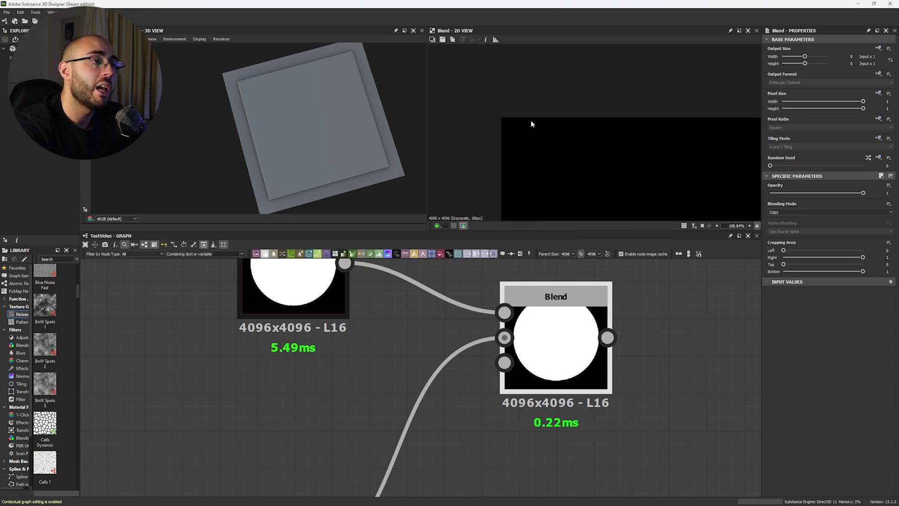
scroll(531, 123, up, 10)
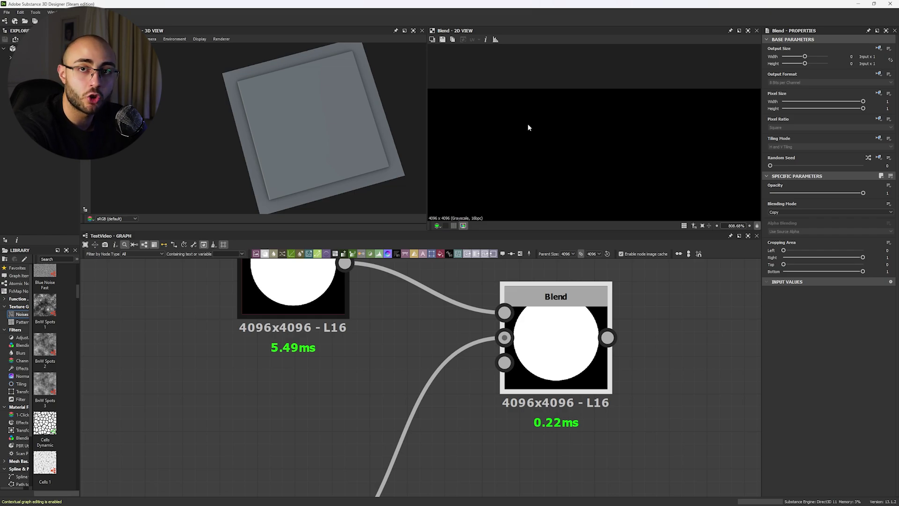
scroll(529, 124, down, 5)
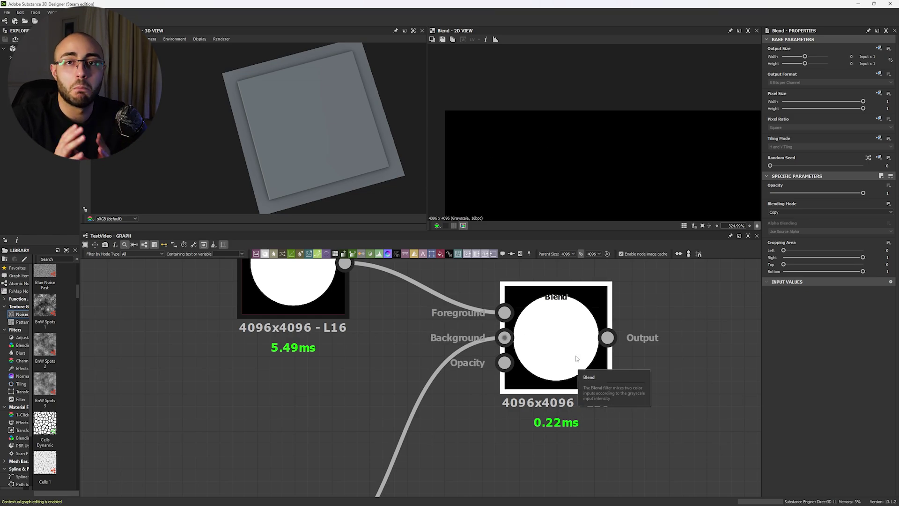
click(773, 212)
click(776, 213)
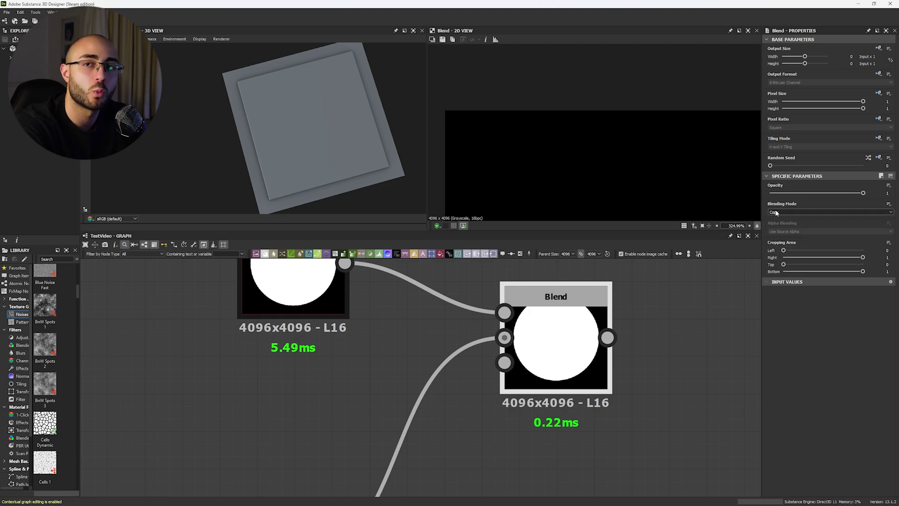
scroll(664, 361, down, 2)
middle_drag(666, 361, 646, 358)
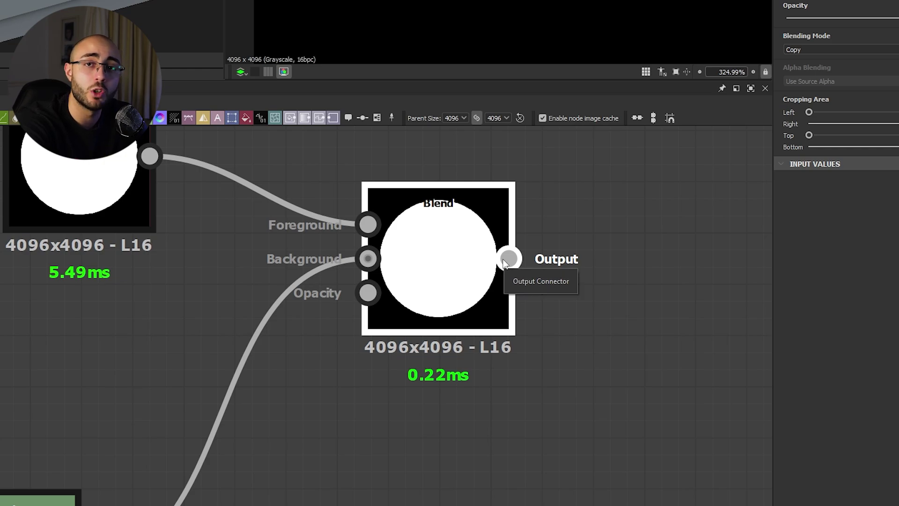
scroll(441, 5, down, 13)
middle_drag(660, 214, 581, 152)
scroll(581, 152, down, 3)
key(f)
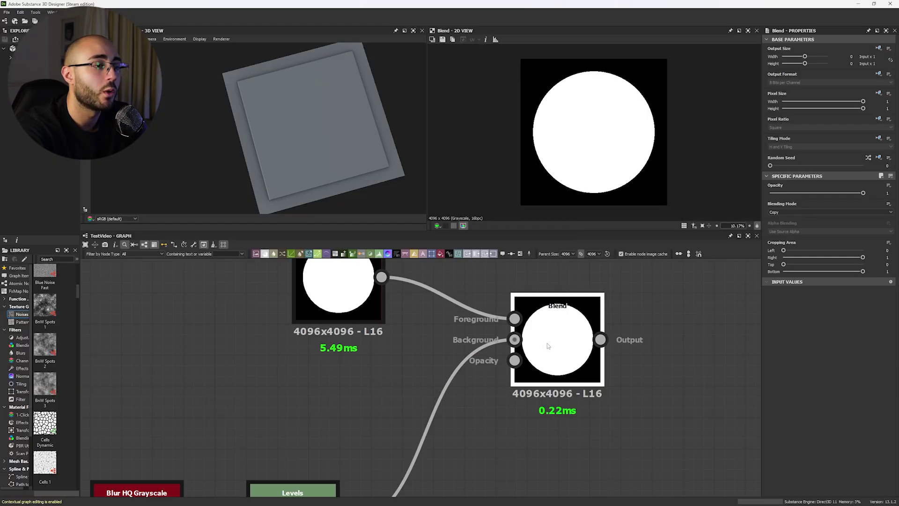
Try the Subtract blending mode on the Blend node to cut the disc out of the square
click(797, 212)
click(785, 226)
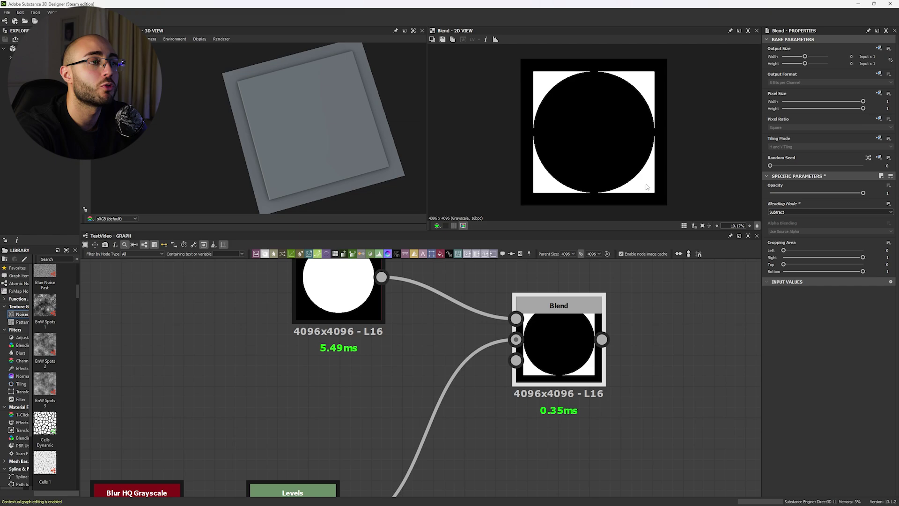
scroll(328, 318, down, 3)
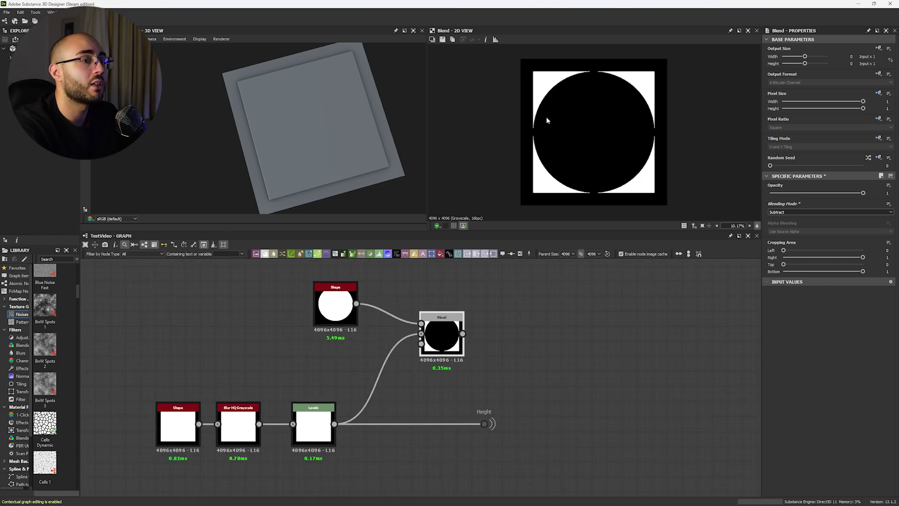
Duplicate the square Shape node, set the copy's pattern to Gaussian and try it as the Blend node's opacity input
click(317, 287)
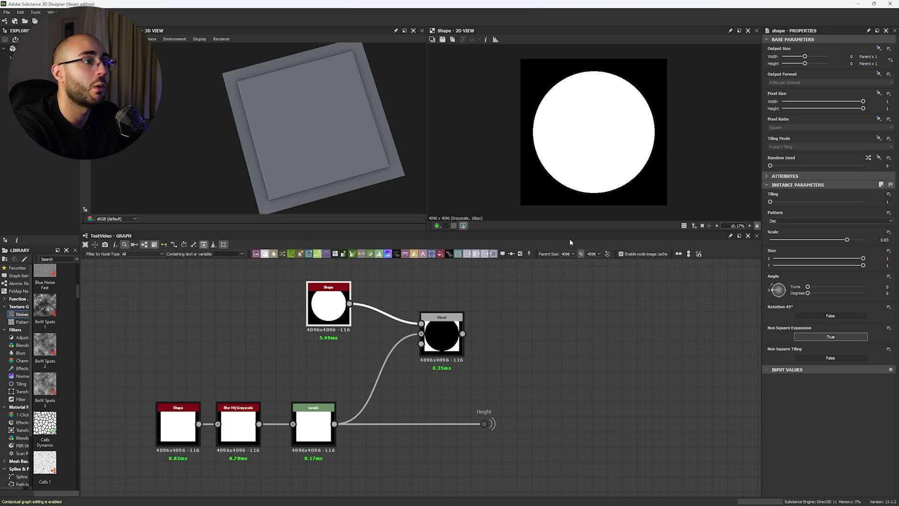
middle_drag(172, 418, 204, 406)
click(204, 406)
key(ctrl+c)
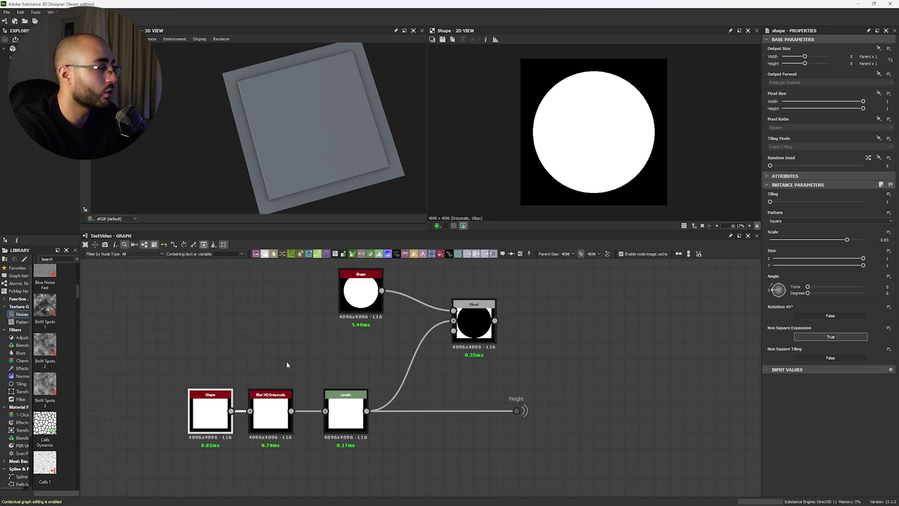
key(ctrl+v)
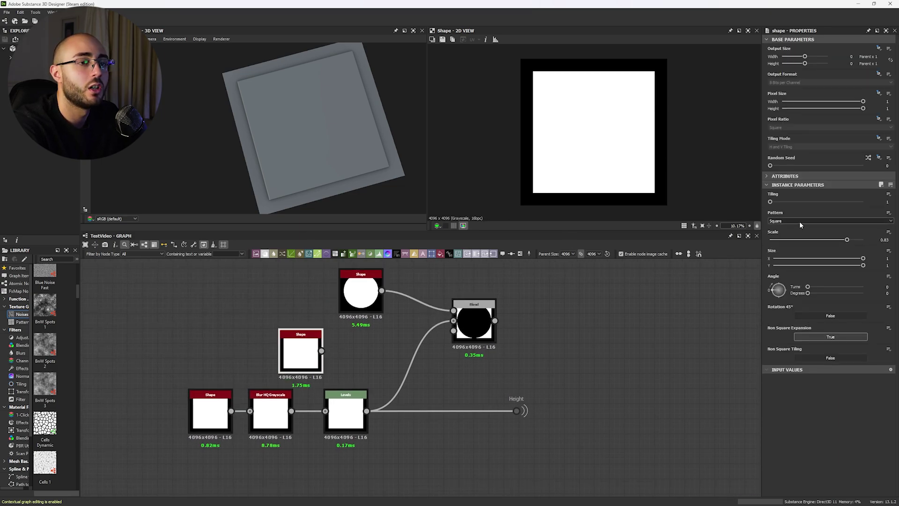
click(779, 221)
click(777, 244)
double_click(476, 323)
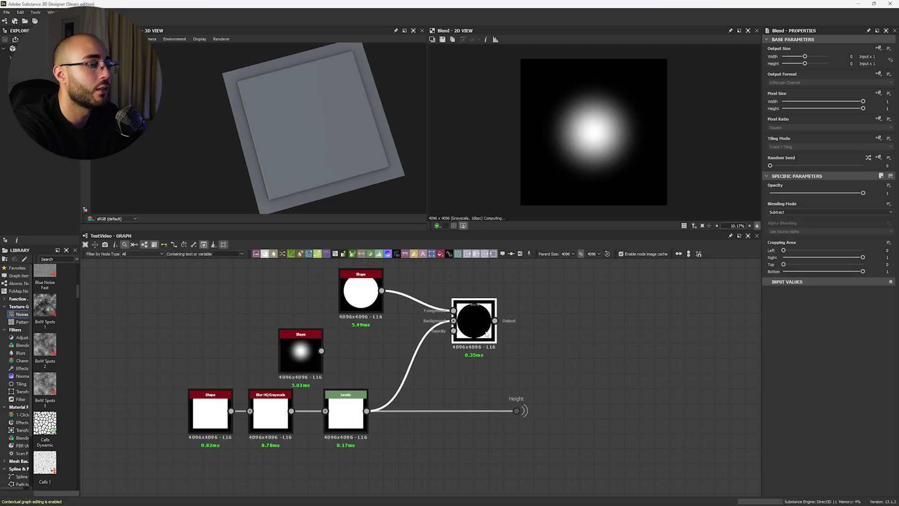
drag(453, 331, 314, 352)
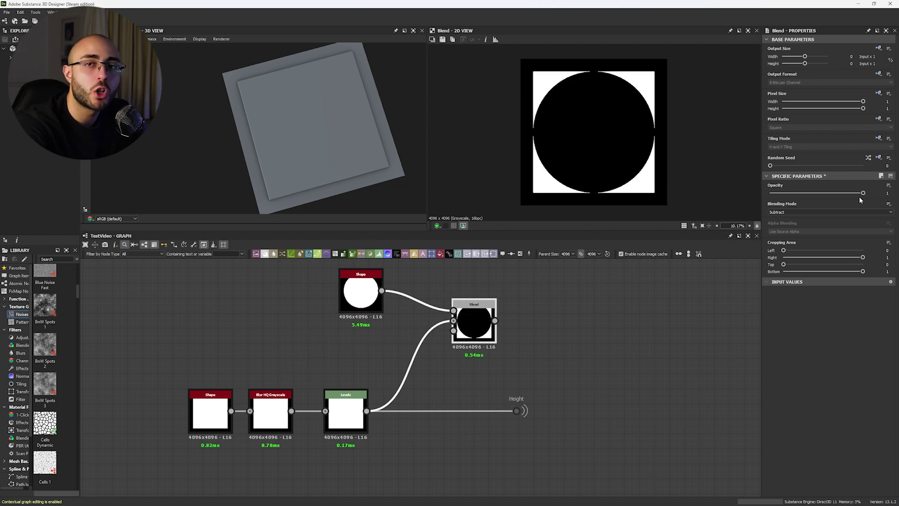
Reduce the disc Shape's scale so the disc sits well inside the square
mouse_move(863, 193)
mouse_down()
mouse_move(799, 193)
mouse_move(866, 193)
mouse_up()
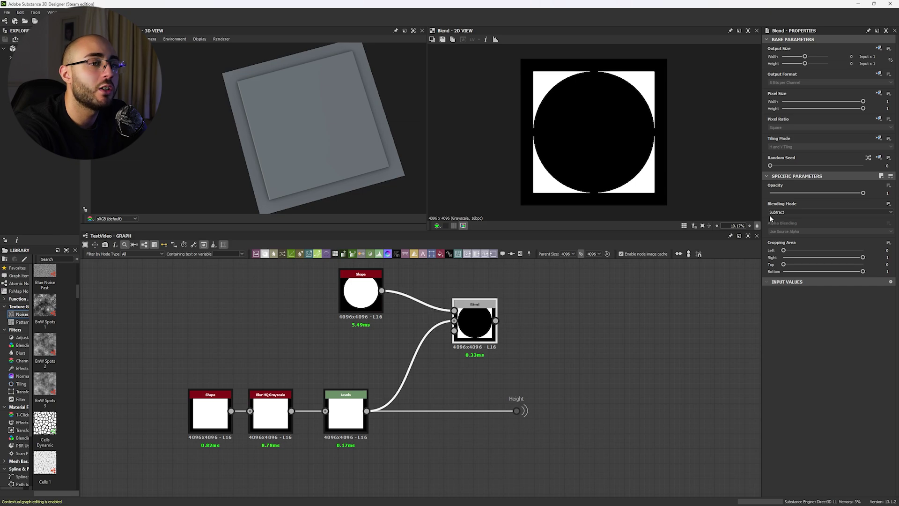
click(358, 291)
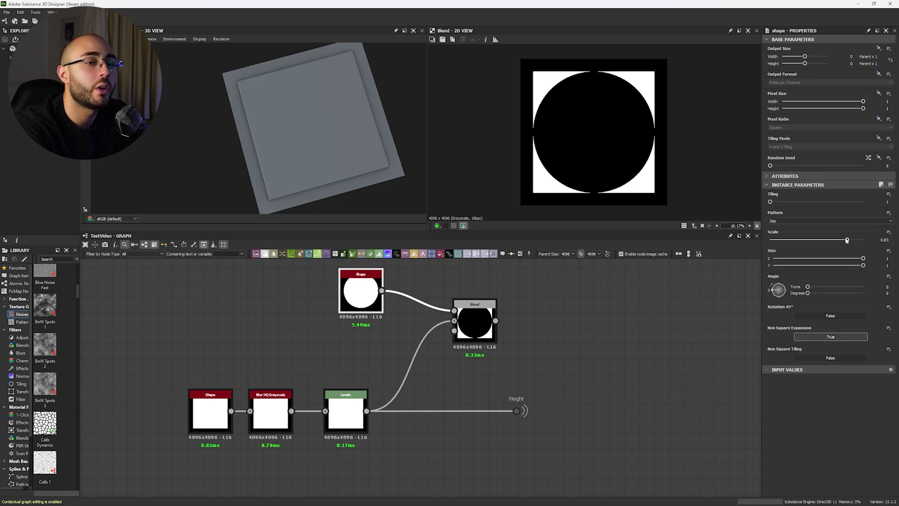
drag(846, 240, 832, 240)
click(475, 322)
Try the Copy and Add (Linear Dodge) blending modes on the Blend node
click(791, 212)
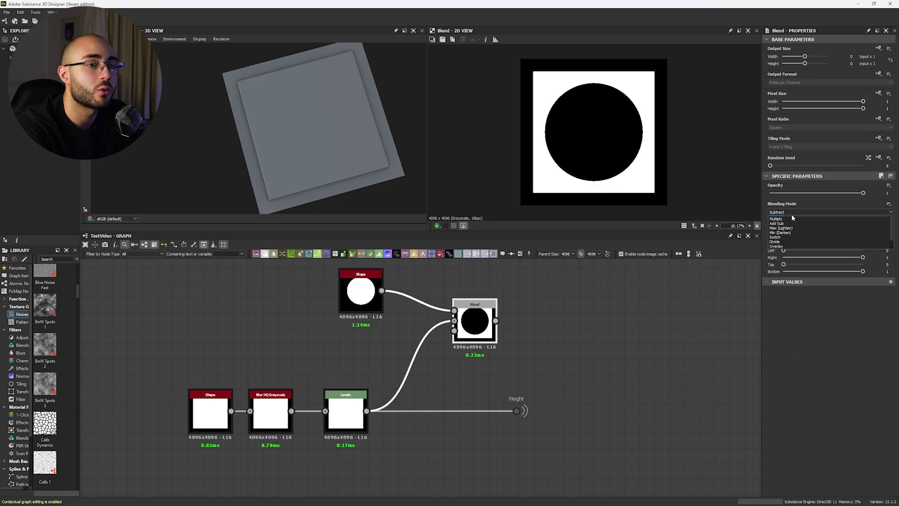
scroll(791, 217, up, 1)
click(788, 219)
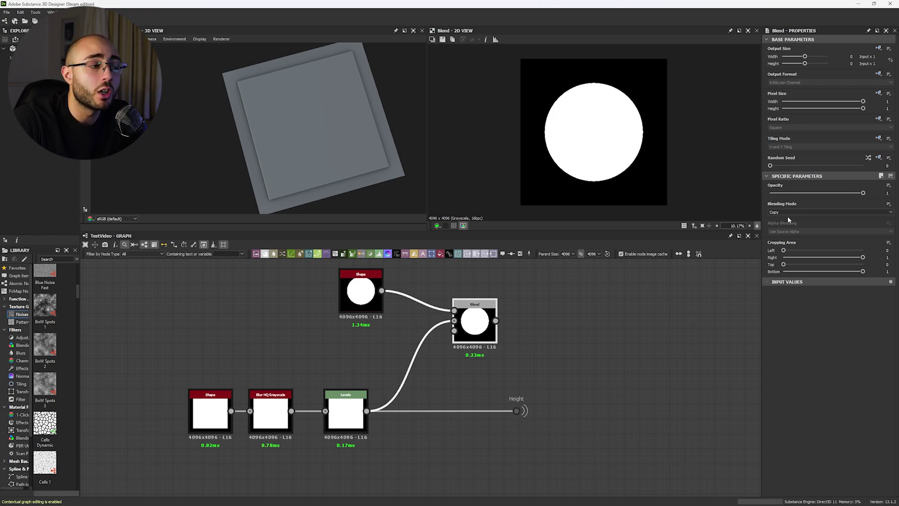
click(805, 212)
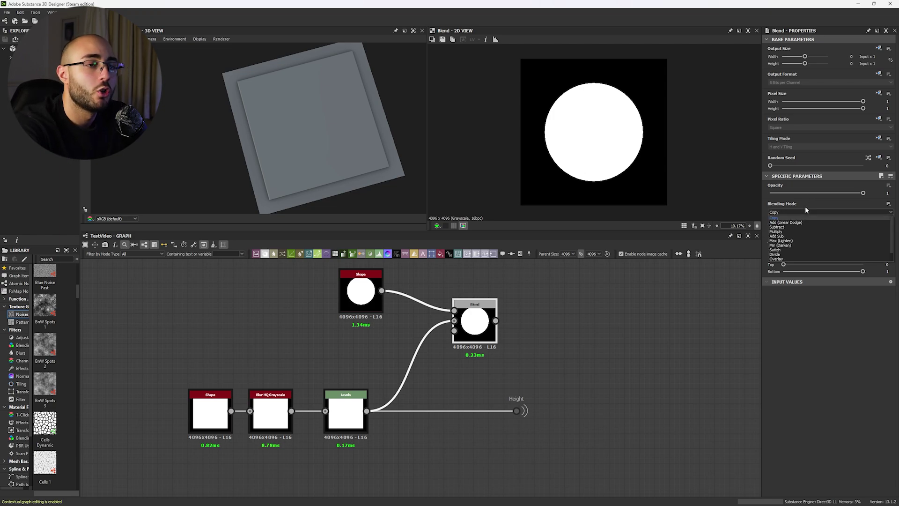
click(787, 222)
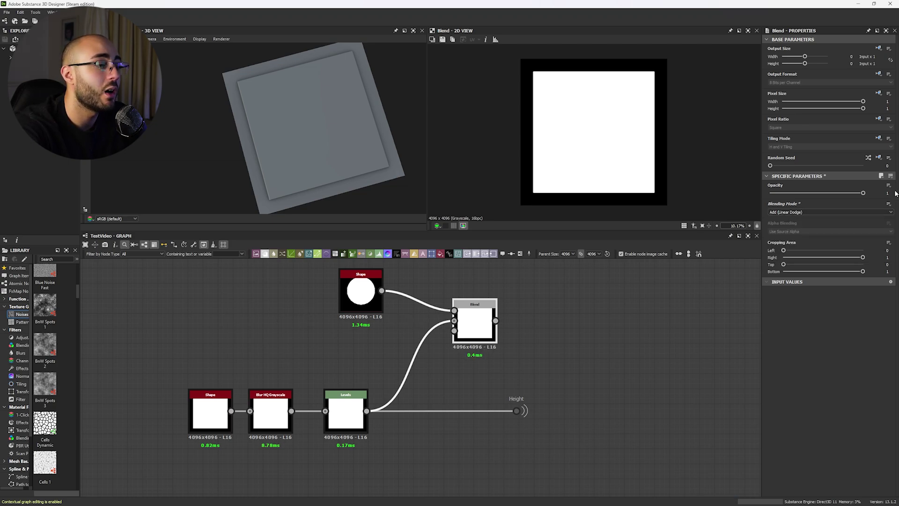
Set the disc Shape's scale to 0.98 and try the Subtract blending mode with the larger disc
click(380, 294)
drag(832, 240, 863, 243)
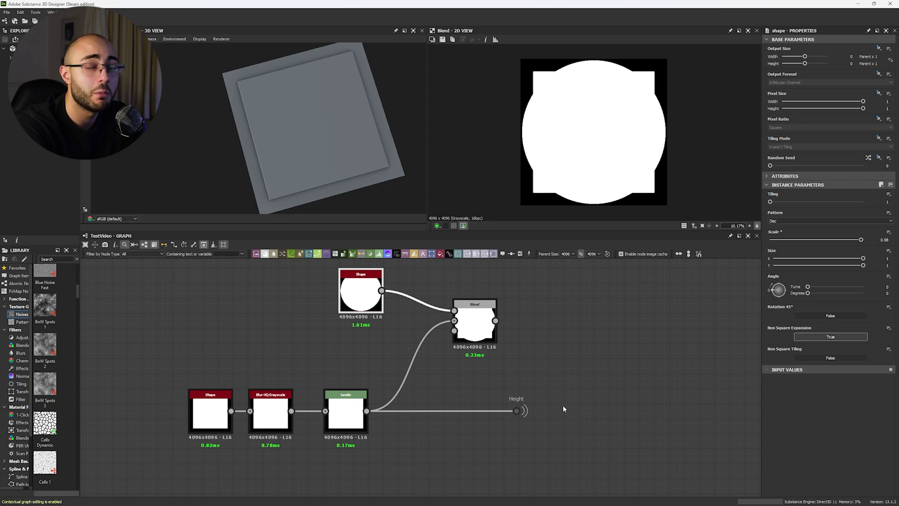
click(475, 323)
click(792, 212)
click(786, 227)
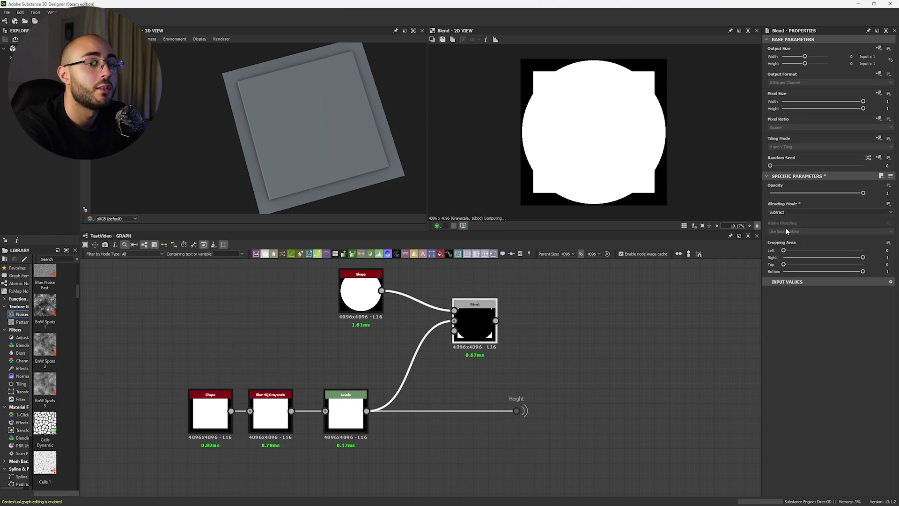
Set the Blend node's blending mode to Multiply and inspect the square's trimmed corner up close
click(786, 213)
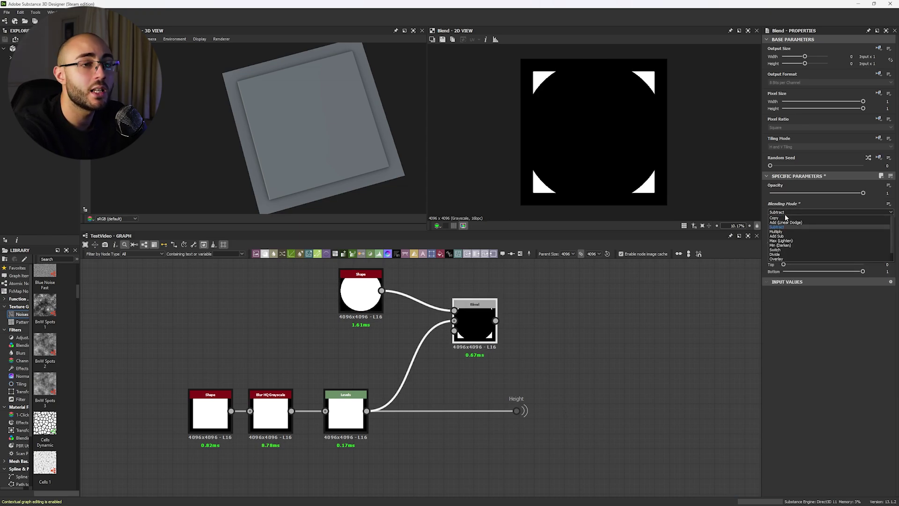
click(779, 229)
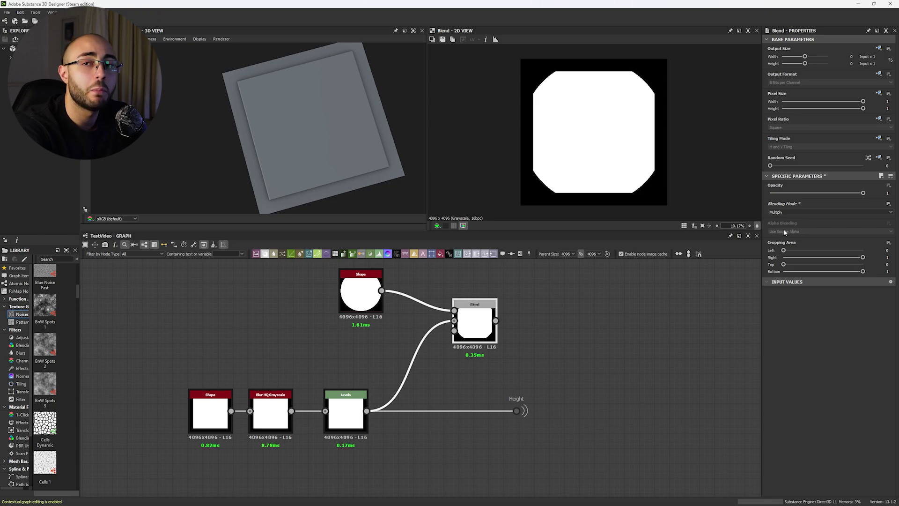
scroll(545, 69, up, 3)
middle_drag(545, 70, 574, 148)
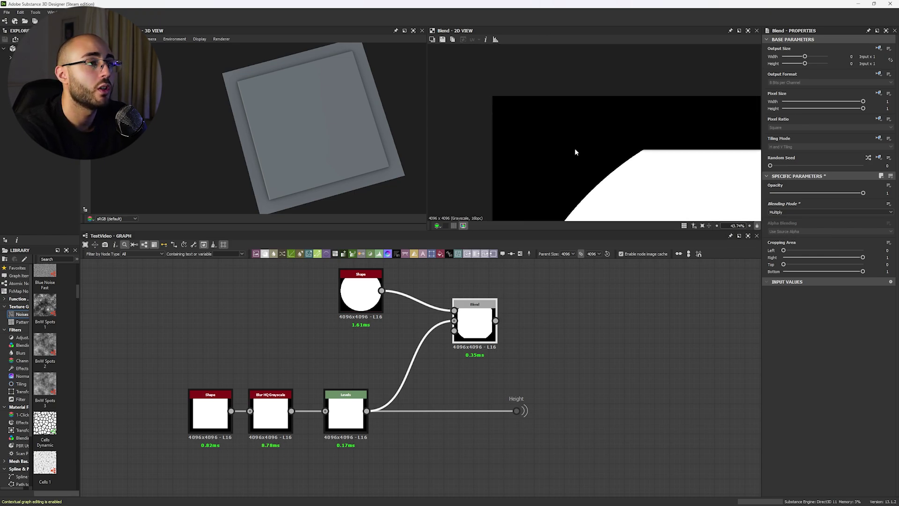
scroll(492, 169, up, 3)
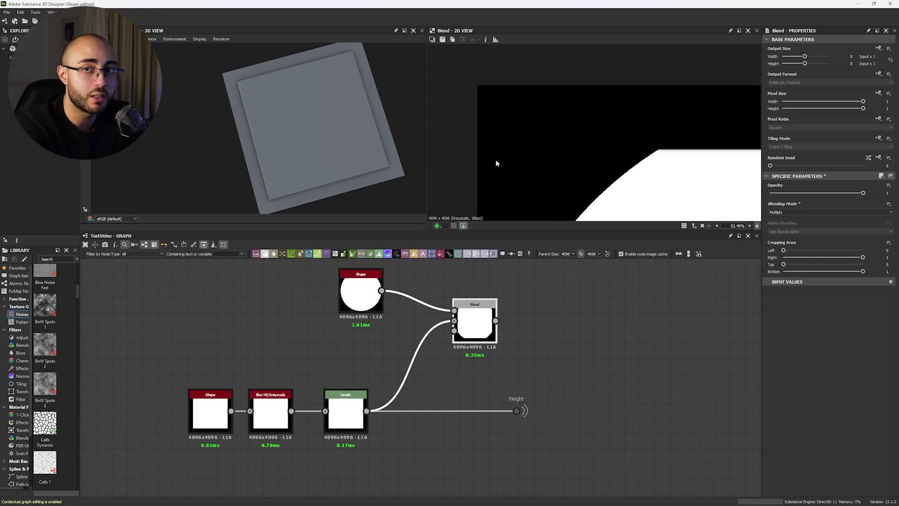
scroll(496, 160, down, 7)
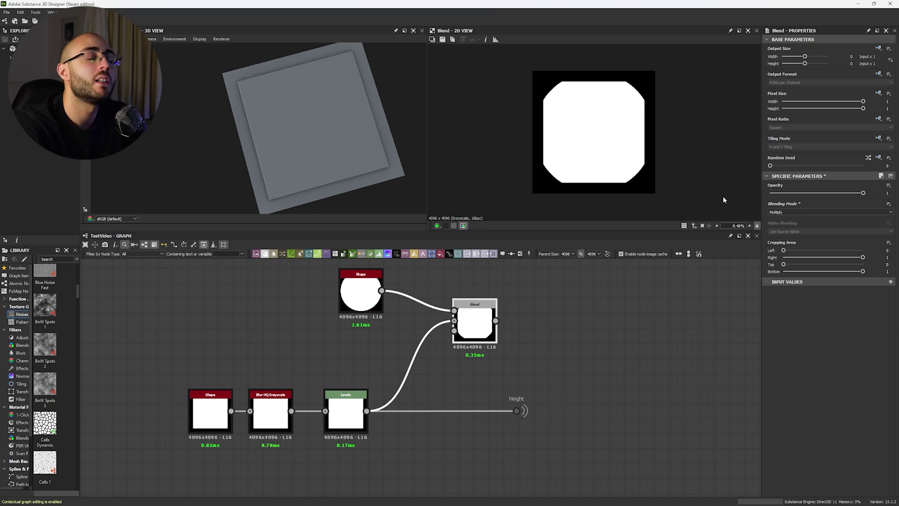
click(788, 212)
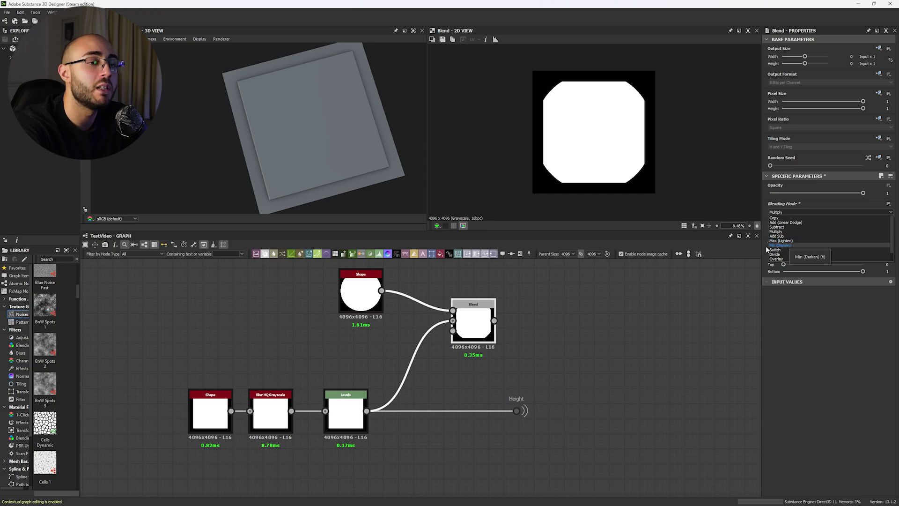
click(586, 379)
Add a Tile Generator node in an empty area of the graph
scroll(585, 378, down, 3)
middle_drag(586, 379, 523, 349)
key(space)
text(tile)
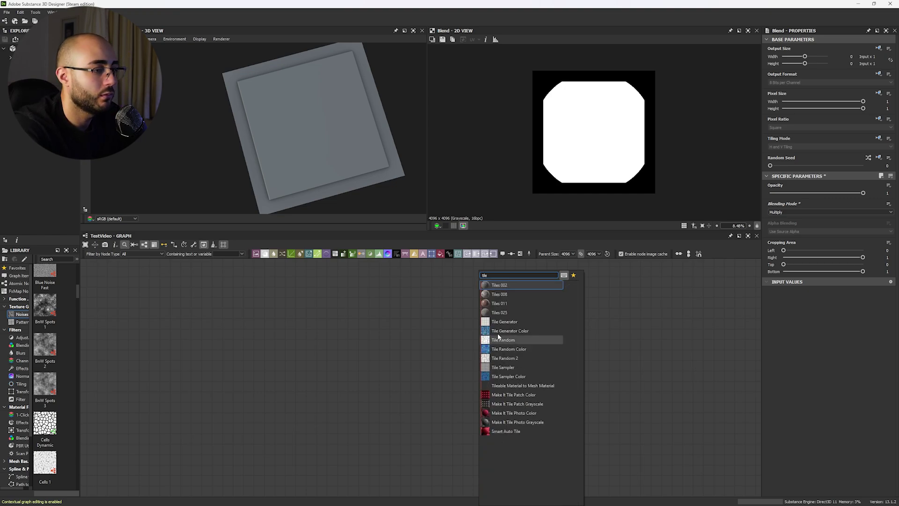
key(Escape)
Set the Tile Generator's luminance random to 0.84 to vary the brightness of its tiles
scroll(830, 270, down, 10)
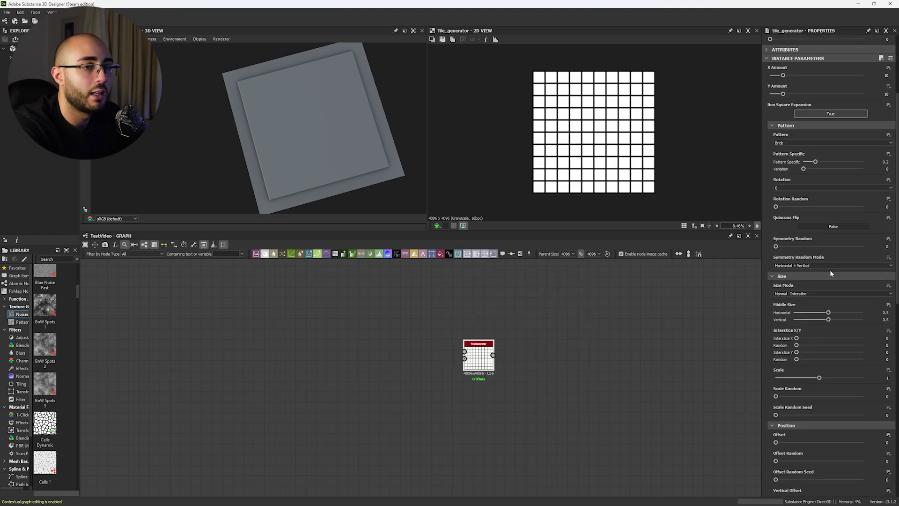
scroll(821, 297, down, 3)
drag(775, 415, 849, 415)
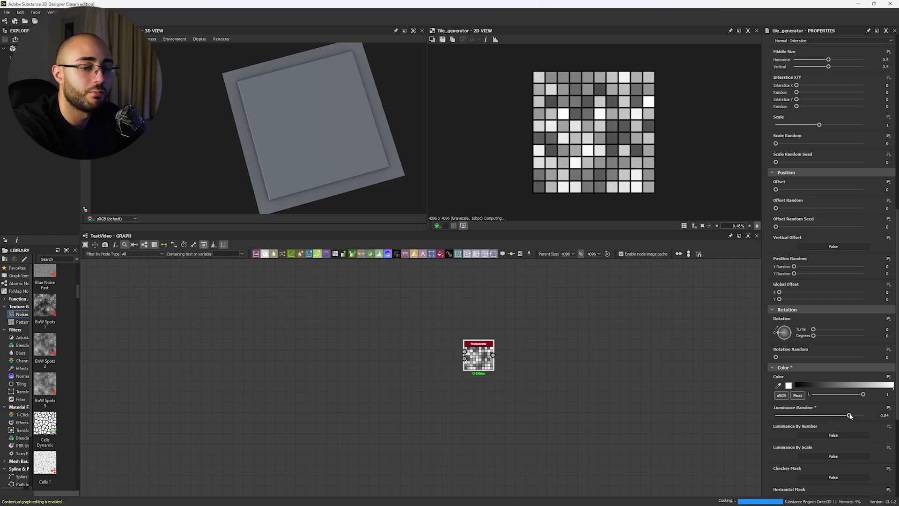
Duplicate the Tile Generator above the original and set the copy's random seed to 3
key(ctrl+c)
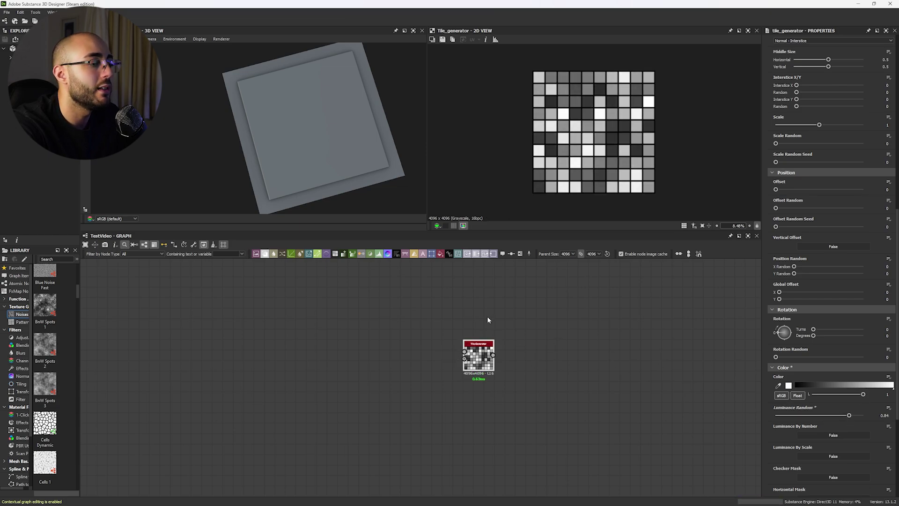
key(ctrl+v)
scroll(820, 195, up, 15)
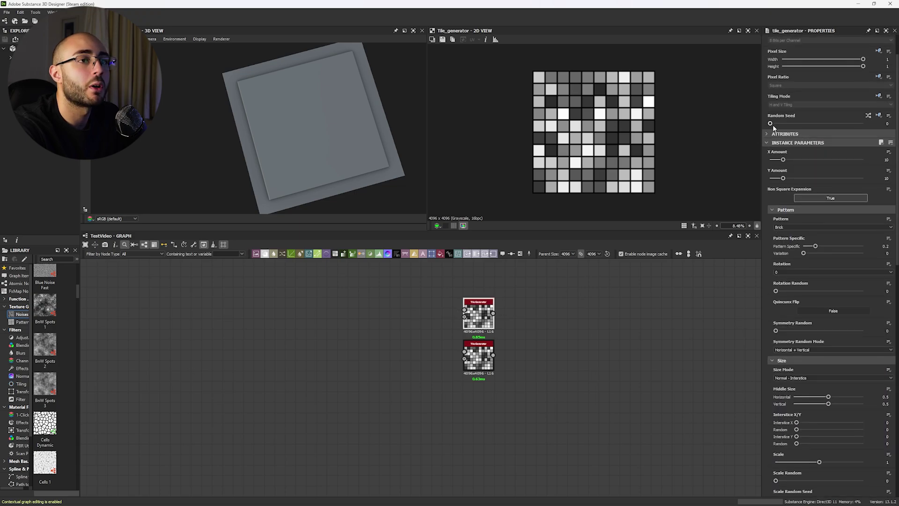
drag(770, 124, 795, 123)
Add a Blend node that takes the upper Tile Generator as foreground and the lower one as background
scroll(542, 344, up, 4)
drag(442, 366, 487, 365)
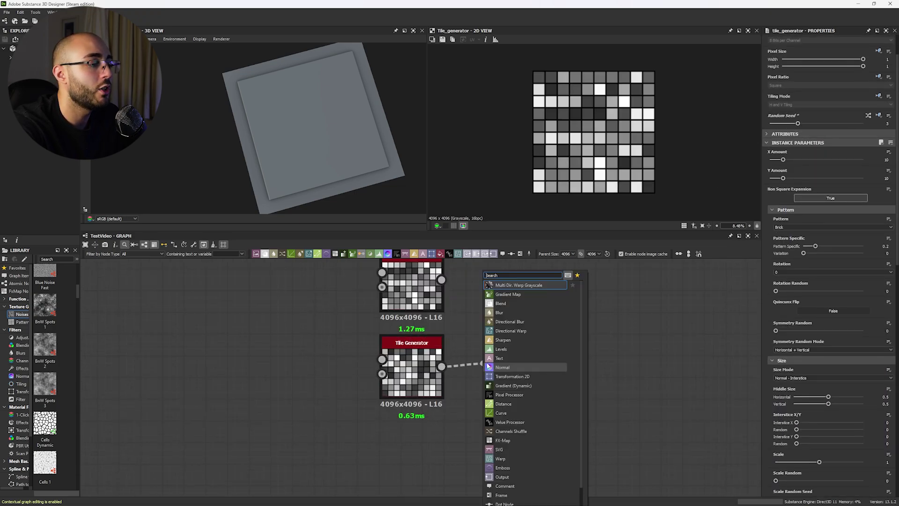
click(499, 303)
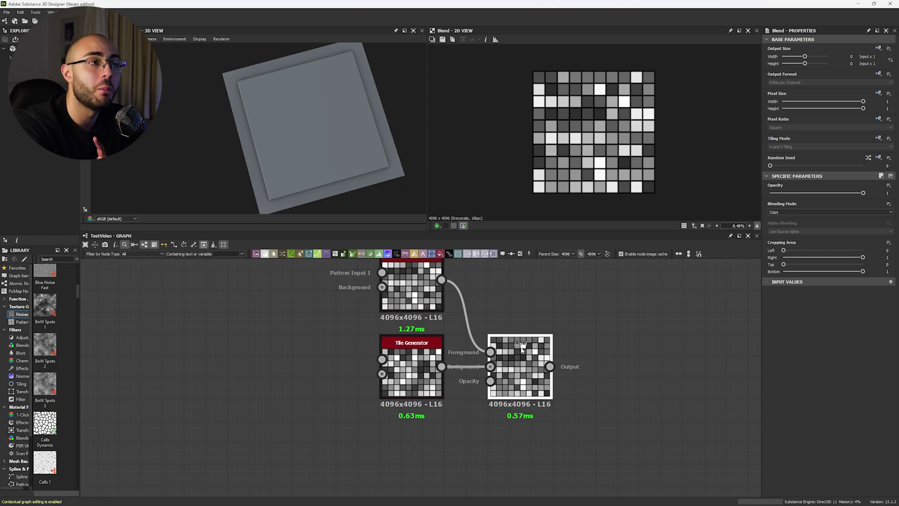
Set the Blend node's blending mode to Max (Lighten) and inspect the combined tiles up close
click(788, 211)
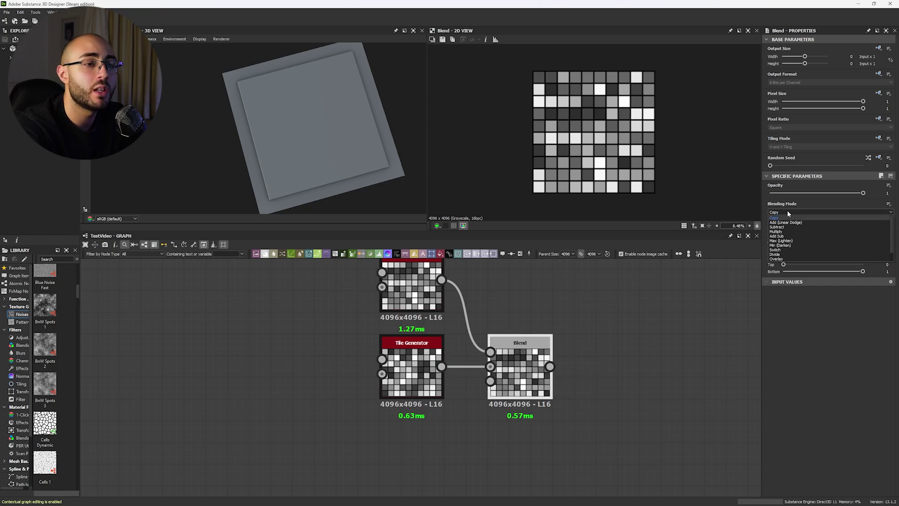
click(781, 241)
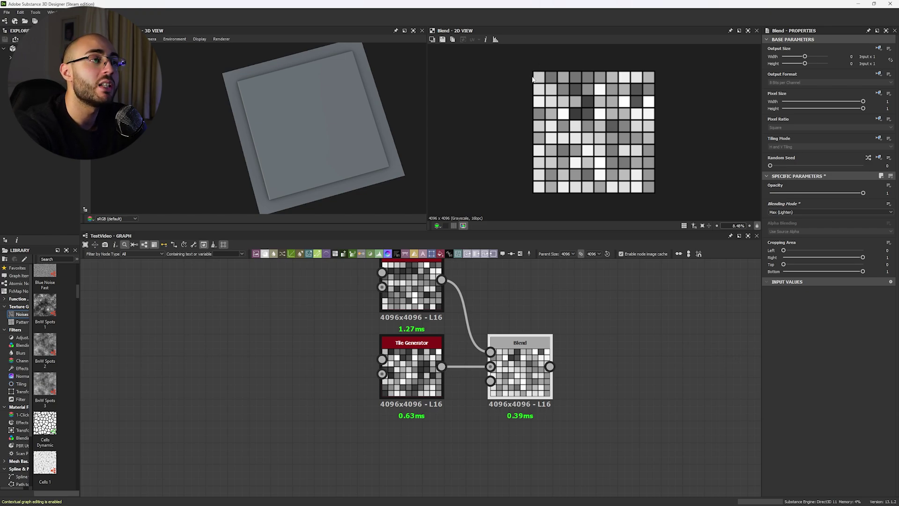
scroll(533, 79, up, 10)
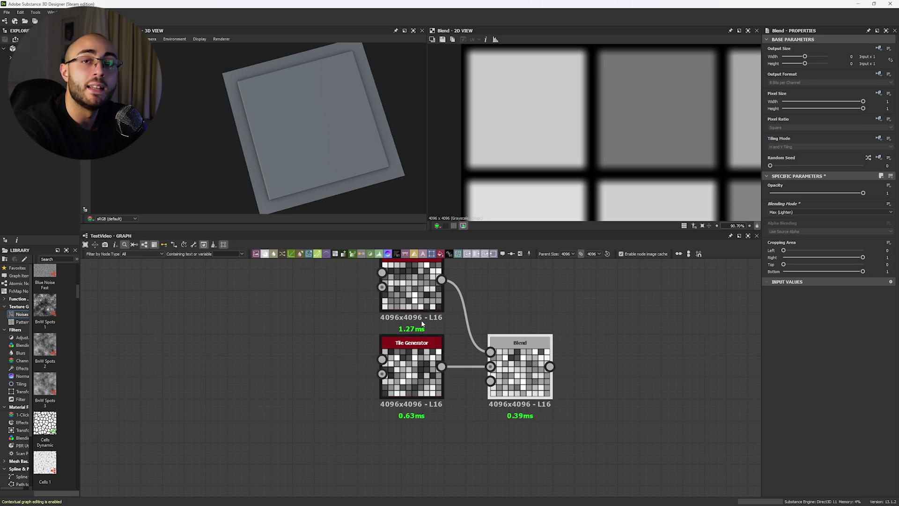
Compare the same tiles in the lower Tile Generator, the upper Tile Generator and the Blend result in the 2D view
middle_drag(421, 320, 419, 348)
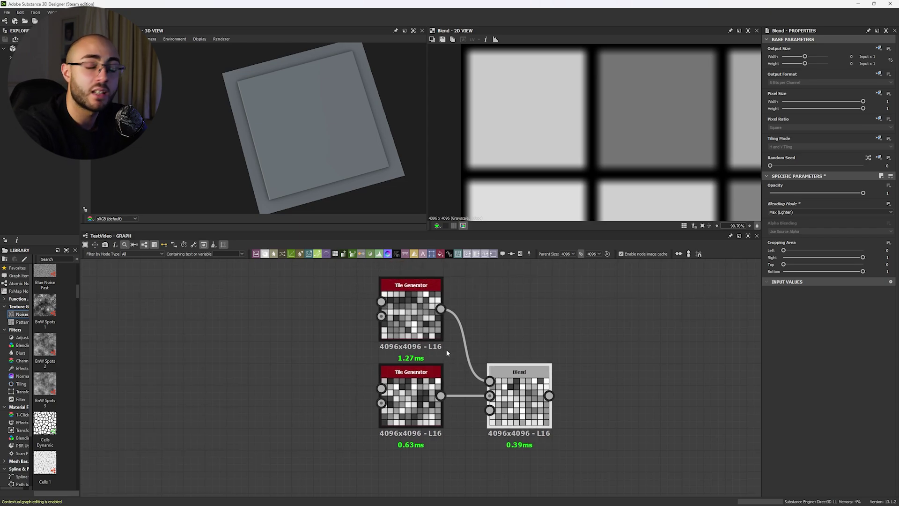
double_click(406, 378)
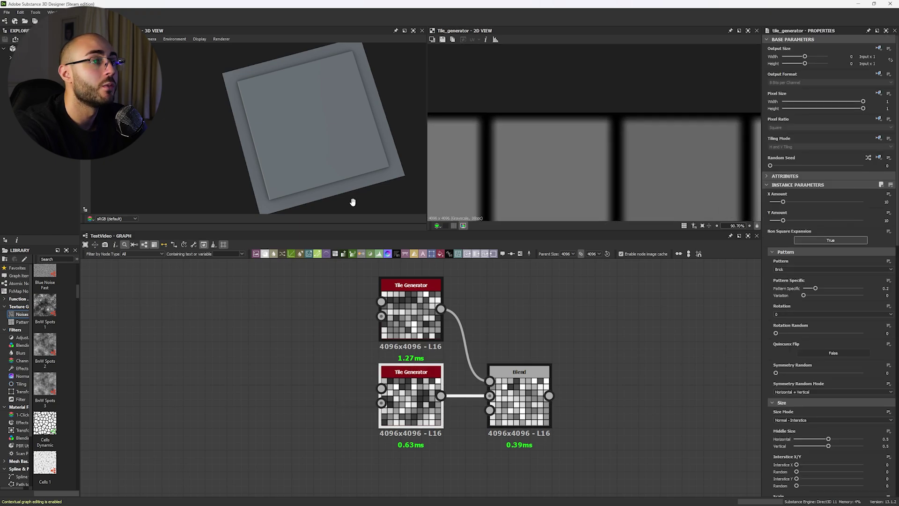
middle_drag(709, 83, 670, 105)
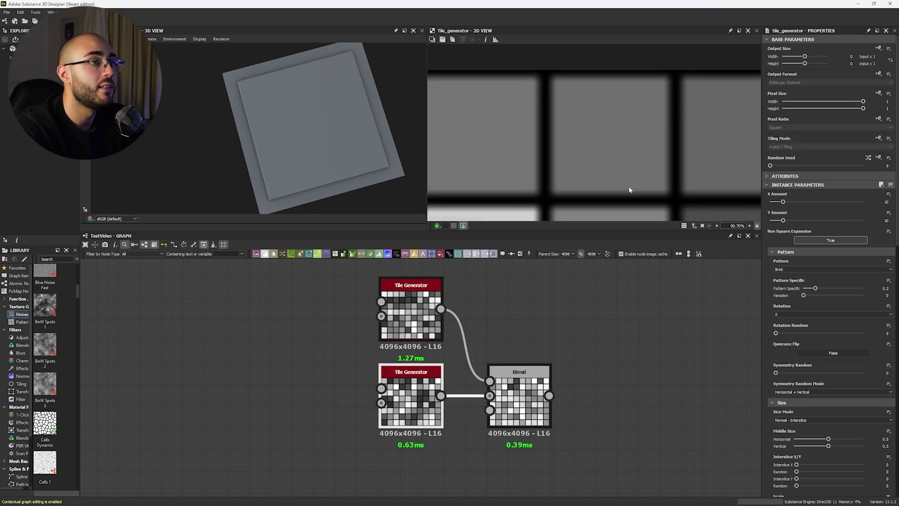
double_click(420, 320)
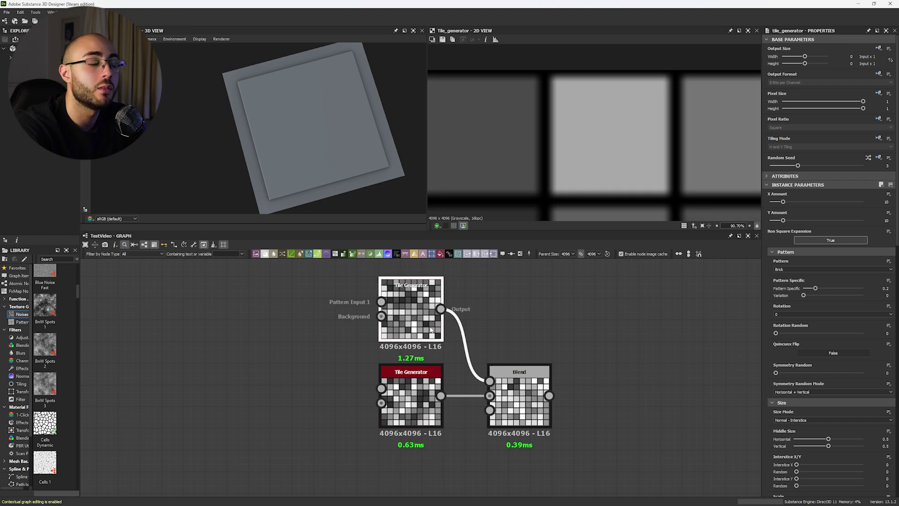
click(410, 401)
double_click(525, 384)
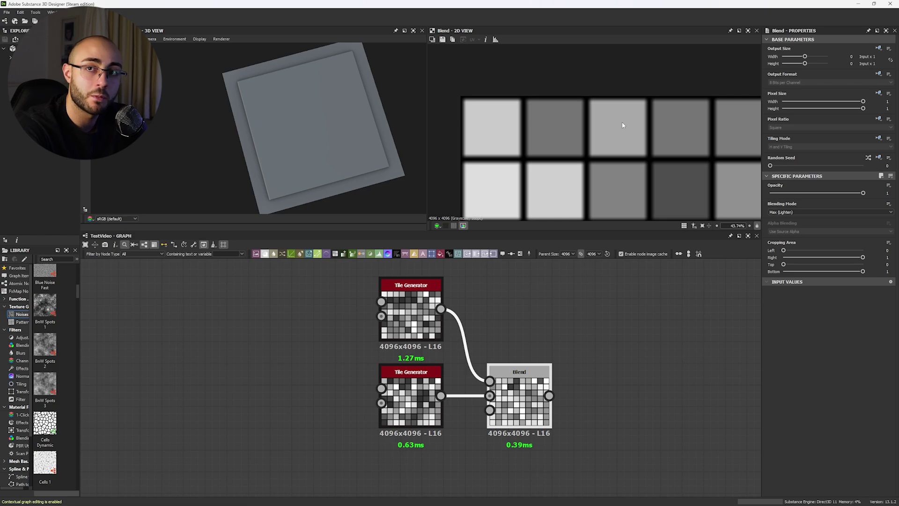
Change the Blend node's blending mode to Add (Linear Dodge)
click(775, 212)
click(780, 223)
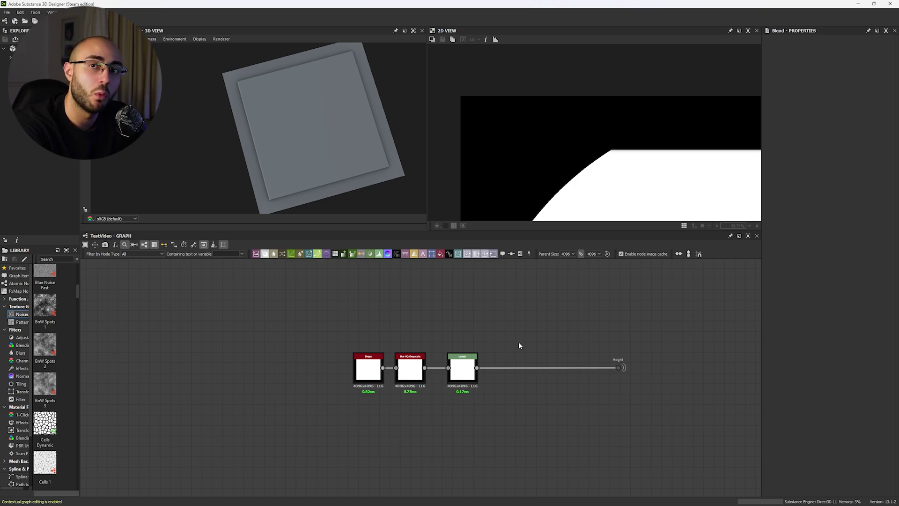
Delete the Shape, Blur HQ Grayscale and Levels nodes that feed the Height output
drag(335, 342, 506, 409)
key(Delete)
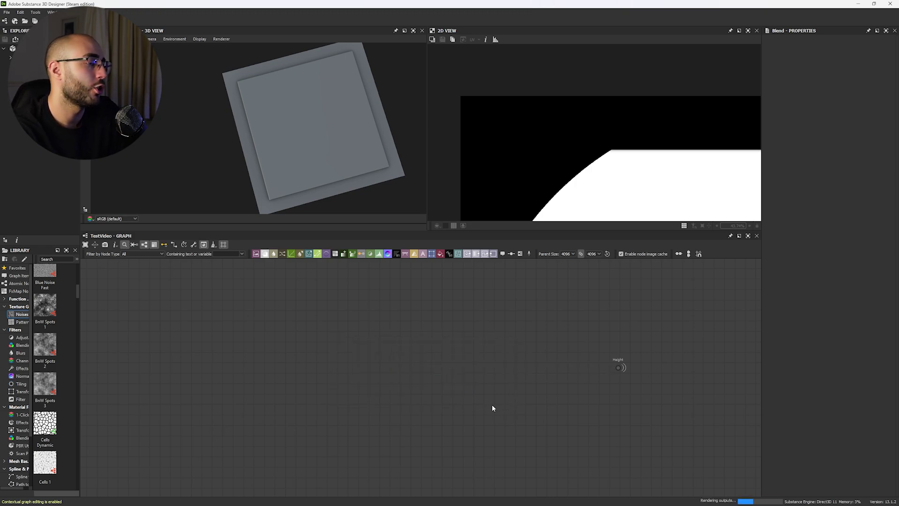
Add a new Tile Generator node and place it in the empty graph, well before the Height output
middle_drag(491, 406, 512, 376)
key(space)
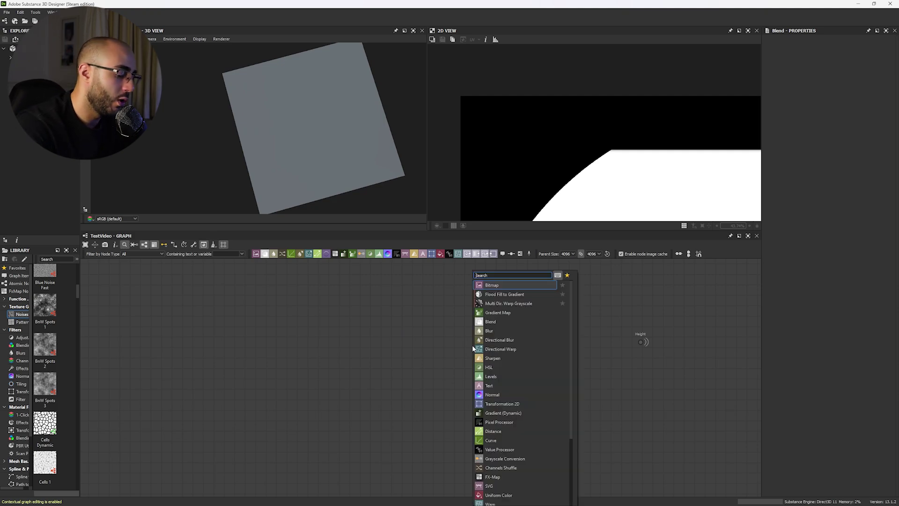
text(tile)
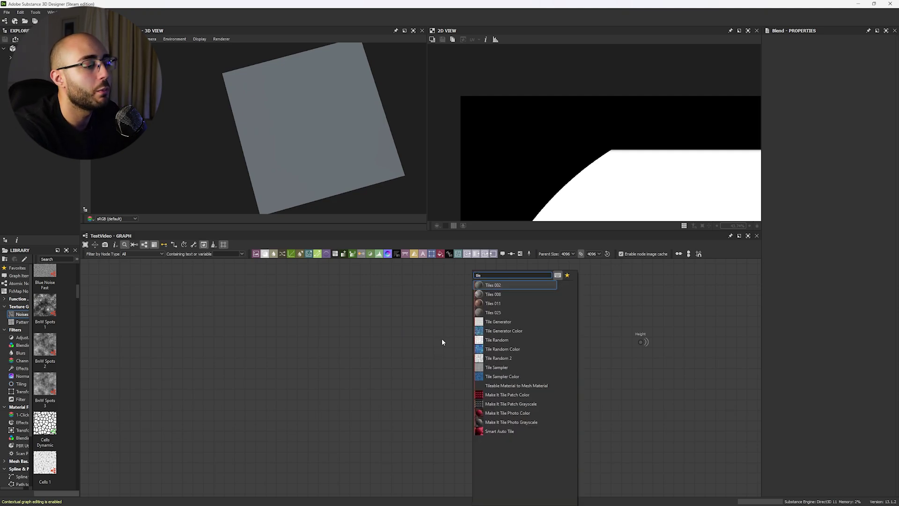
click(498, 322)
drag(470, 342, 369, 322)
Add a Tile Random node and a Tile Sampler node in a row after the Tile Generator
key(space)
text(tile)
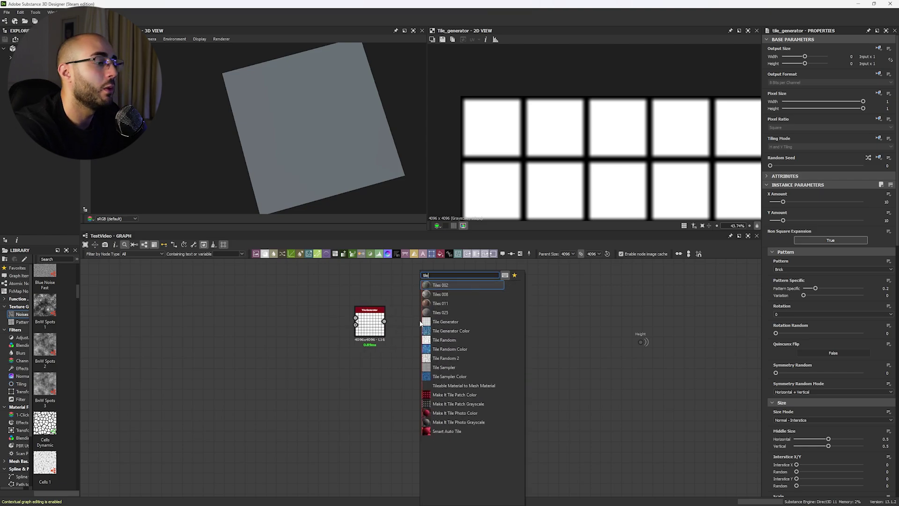
click(464, 340)
key(space)
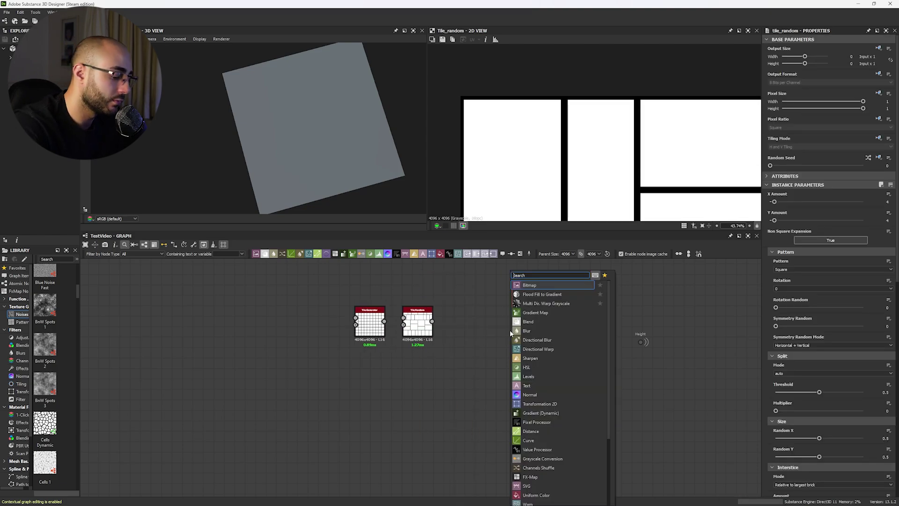
text(tile)
click(534, 368)
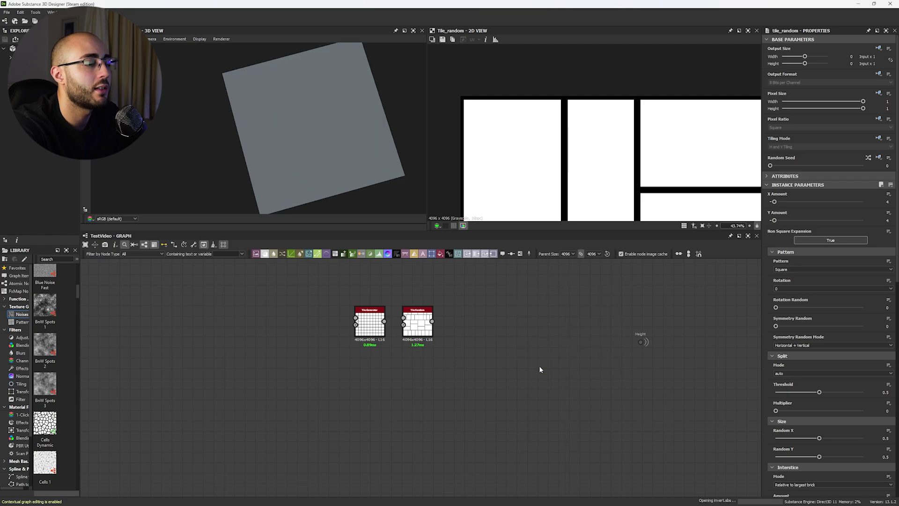
Preview the Tile Generator and the Tile Sampler in the 2D view to compare their default patterns
scroll(371, 323, up, 2)
click(370, 323)
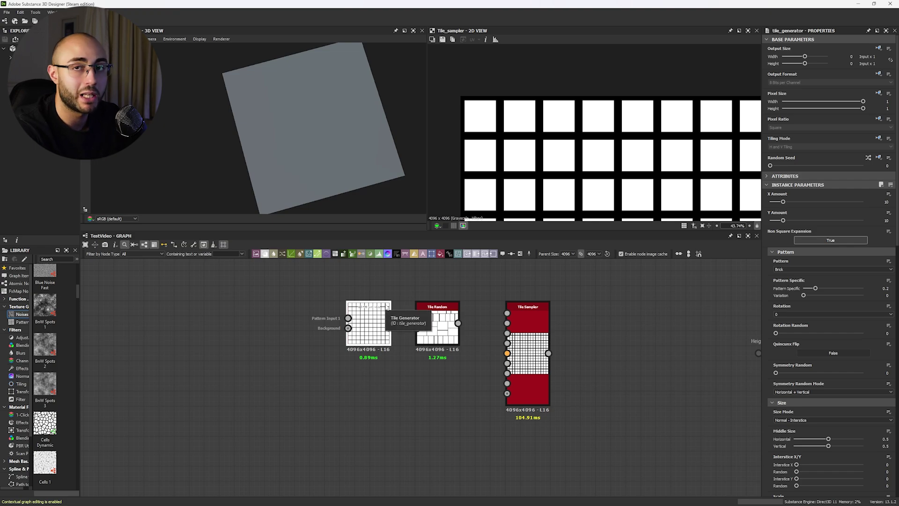
double_click(385, 310)
scroll(454, 267, up, 1)
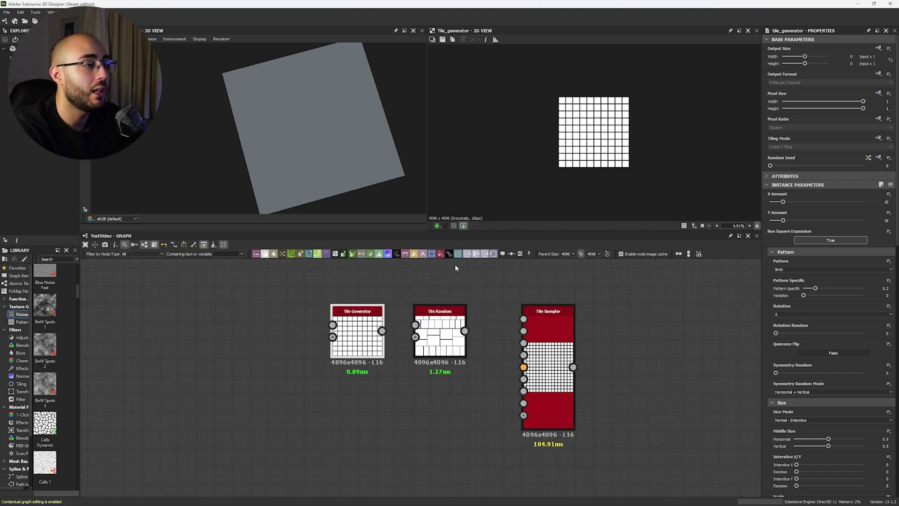
double_click(543, 342)
drag(543, 343, 298, 336)
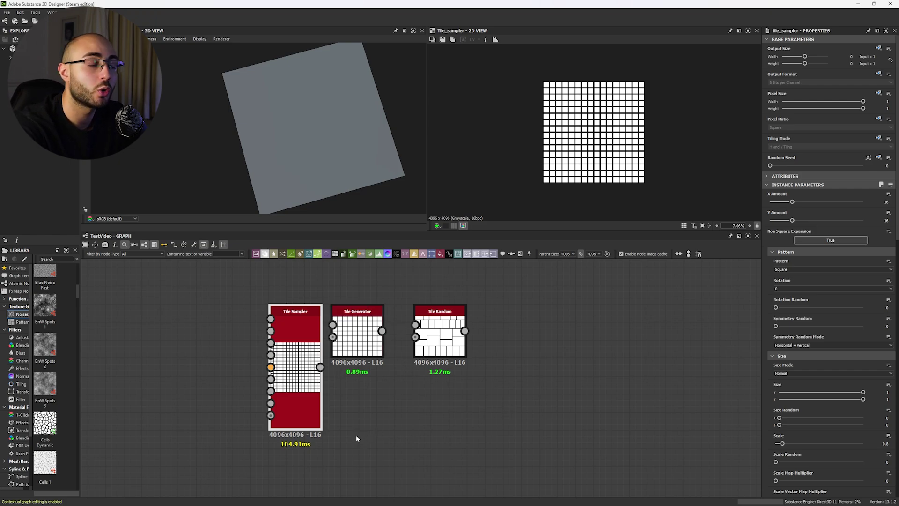
drag(314, 417, 552, 399)
Preview the Tile Random node, set its pattern to Disc and look through its remaining parameters
scroll(436, 330, up, 4)
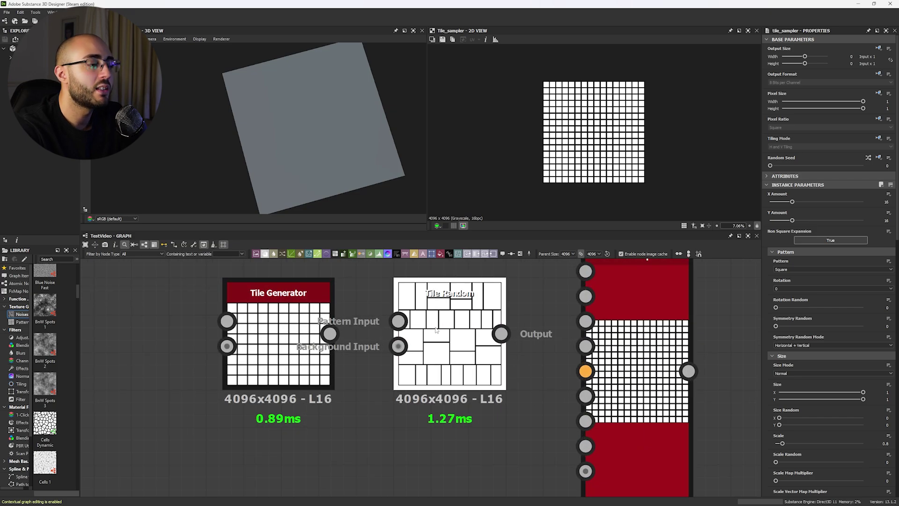
double_click(435, 330)
scroll(588, 131, up, 5)
scroll(601, 135, down, 4)
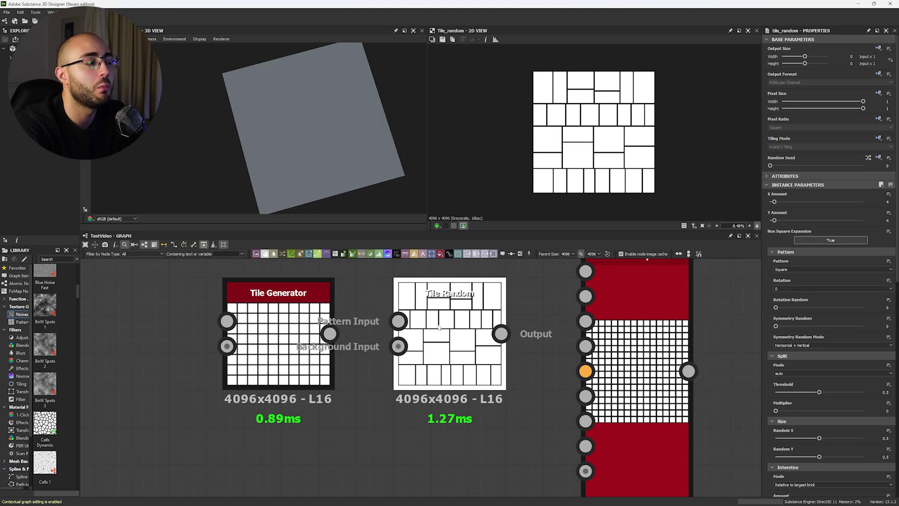
click(808, 270)
click(790, 280)
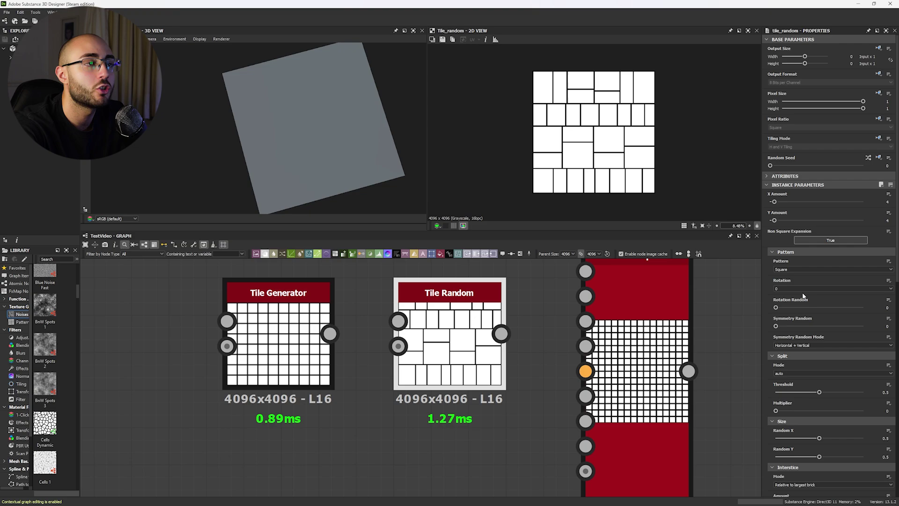
click(785, 270)
click(791, 284)
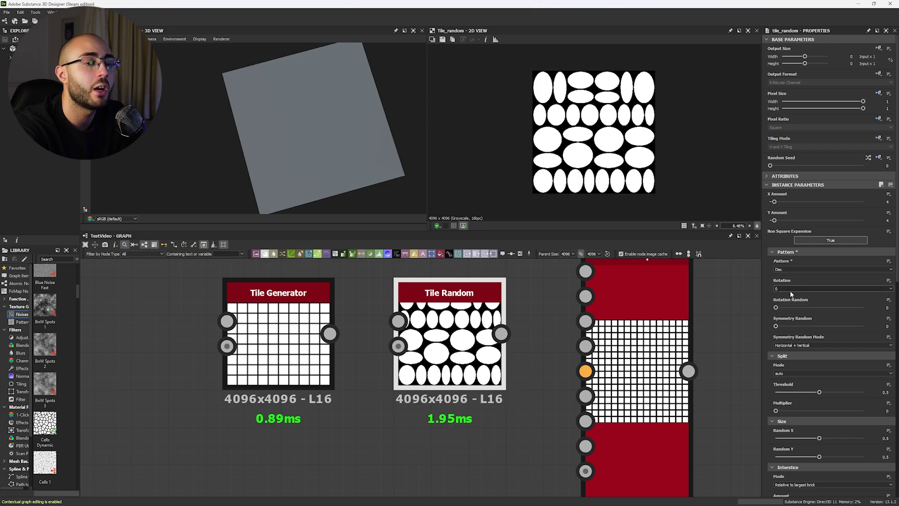
scroll(825, 356, down, 10)
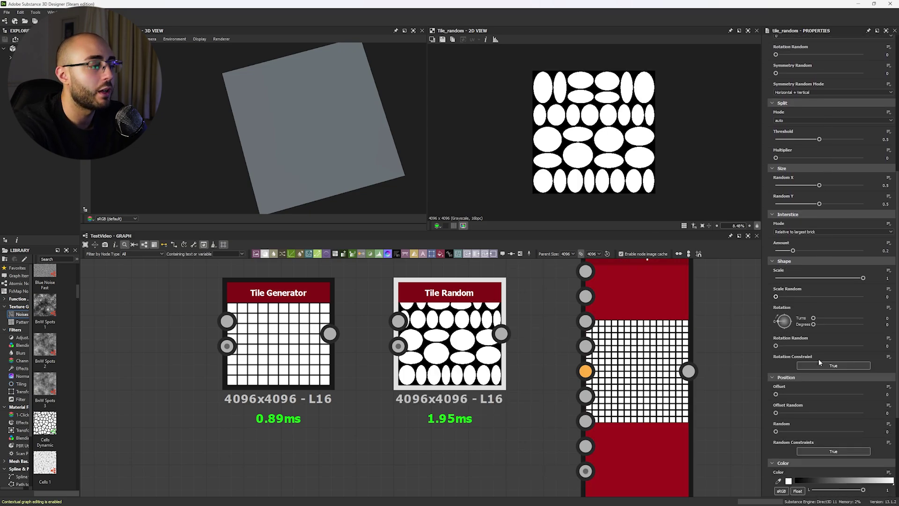
scroll(815, 357, down, 5)
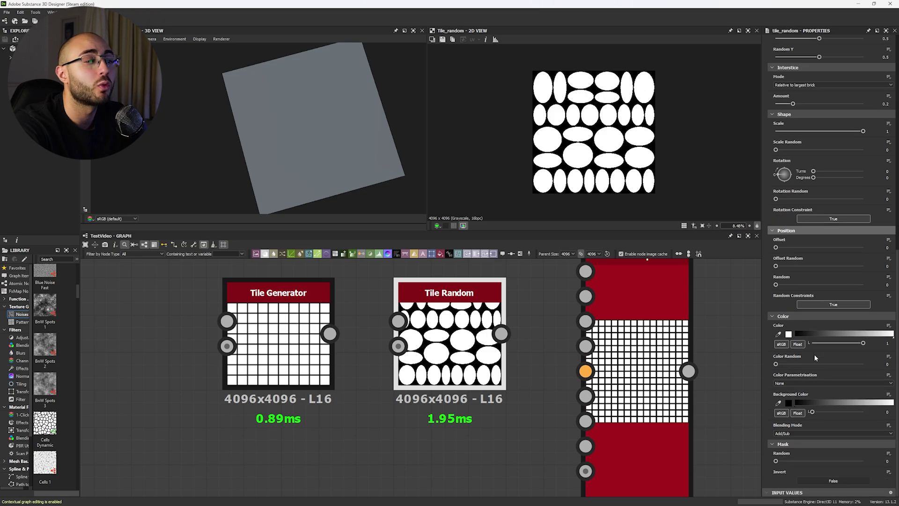
scroll(461, 318, down, 5)
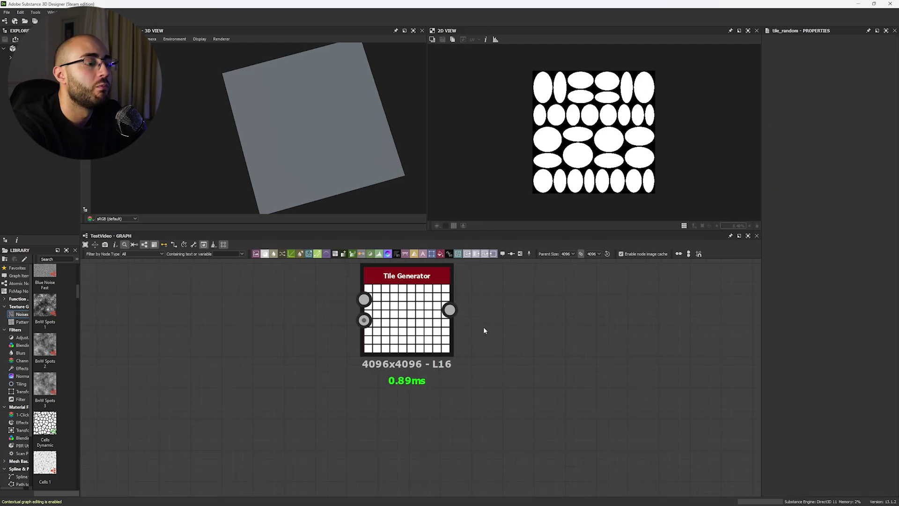
Preview the remaining Tile Generator in the 2D view and inspect its tile edges up close
middle_drag(502, 331, 531, 349)
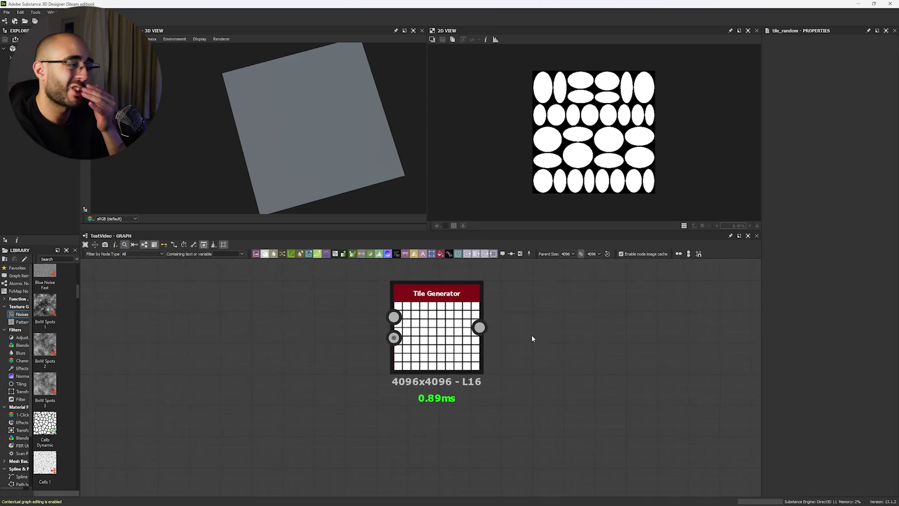
double_click(447, 348)
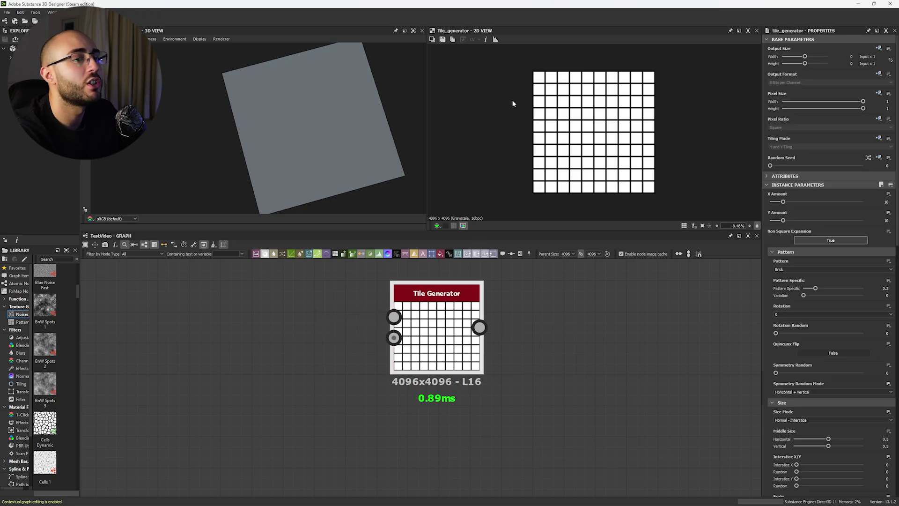
scroll(512, 103, up, 15)
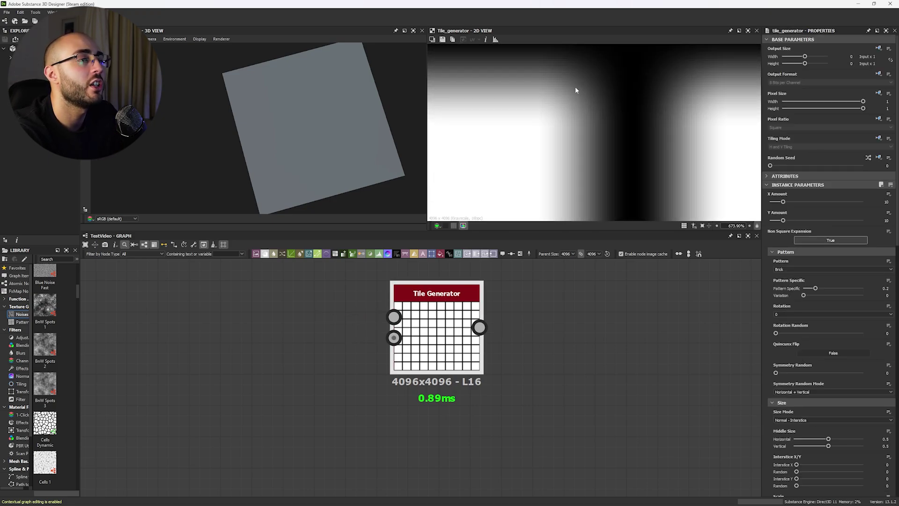
scroll(595, 74, down, 12)
Set the Tile Generator's pattern to Square and its scale to 0.75
click(781, 269)
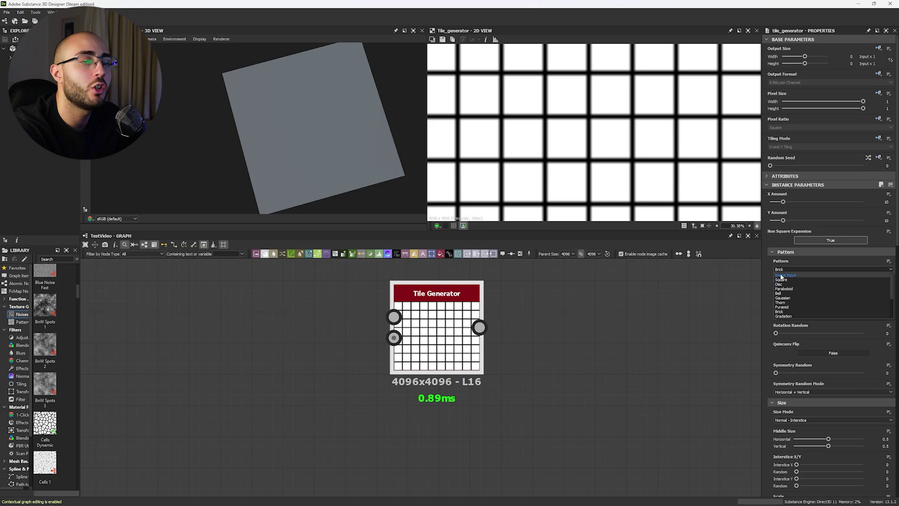
click(781, 280)
scroll(825, 433, down, 3)
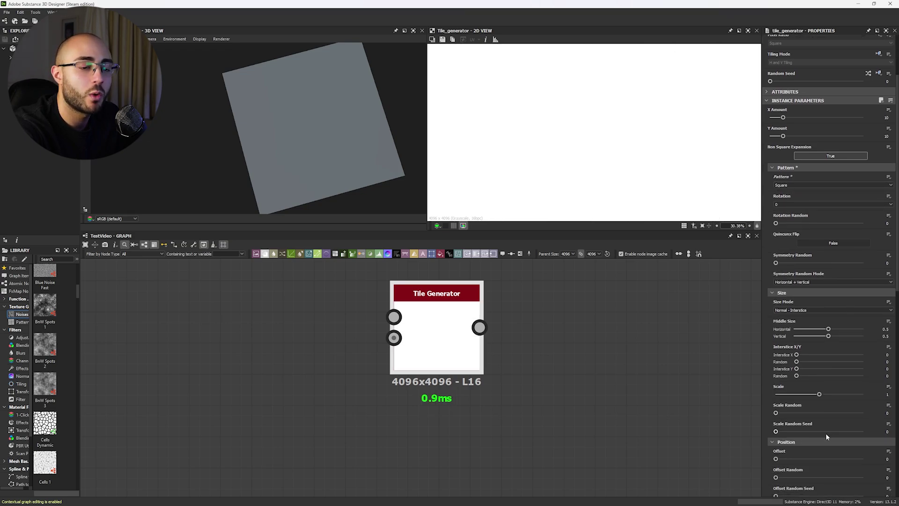
drag(820, 394, 809, 393)
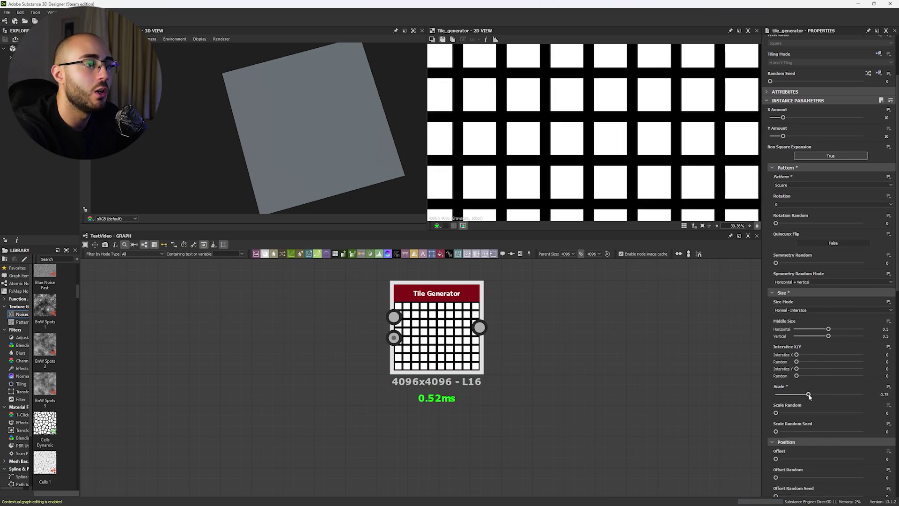
Add a Shape node beside the Tile Generator and connect its output to the generator's pattern input
click(287, 337)
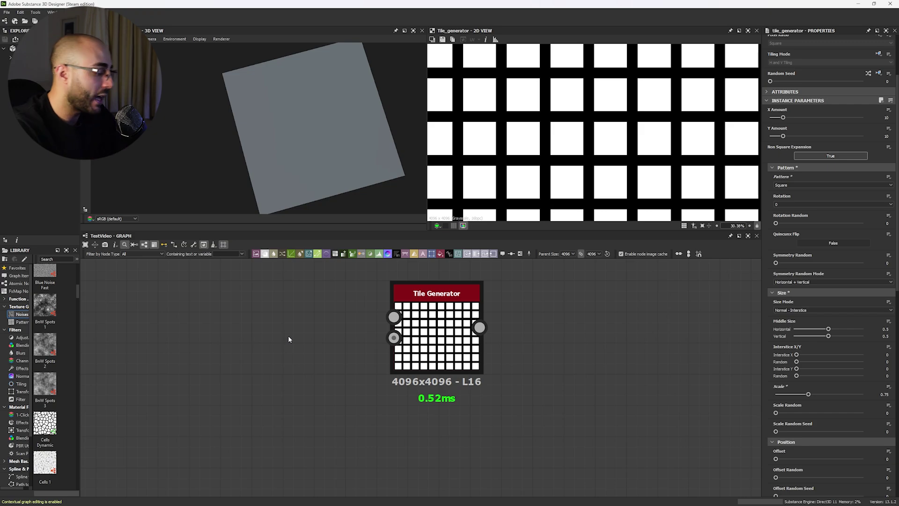
key(space)
text(sha)
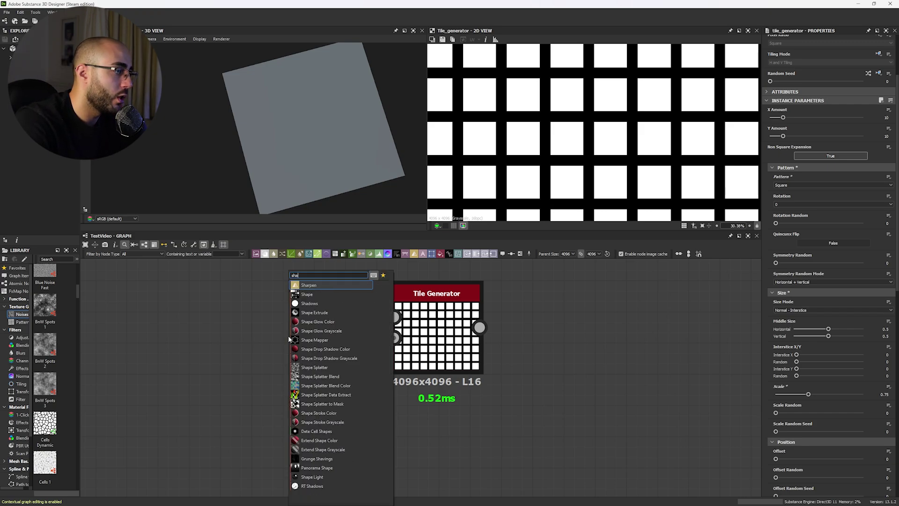
key(Down)
key(Return)
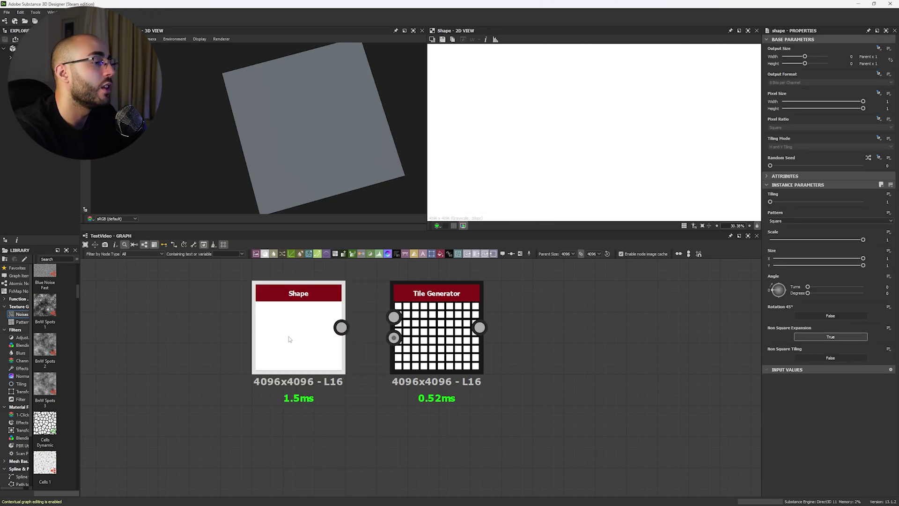
drag(394, 317, 341, 327)
scroll(328, 330, down, 3)
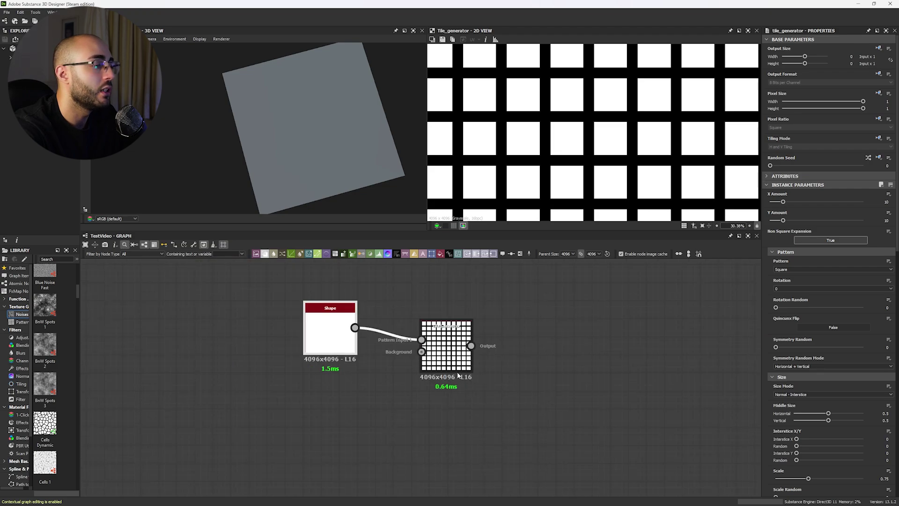
Duplicate the Shape node and set the copy's pattern to Disc
click(308, 331)
key(ctrl+d)
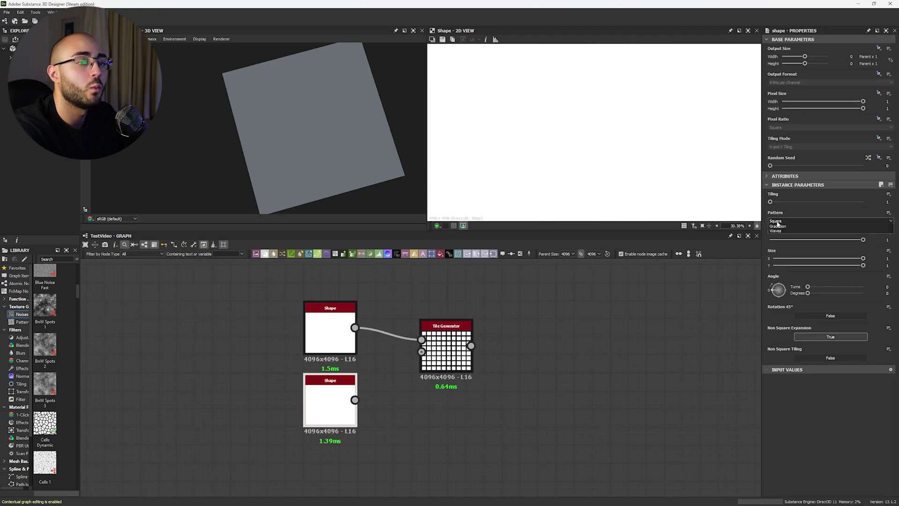
click(796, 221)
click(778, 232)
Set the Tile Generator's pattern to Image Input with a pattern input number of 2
click(446, 349)
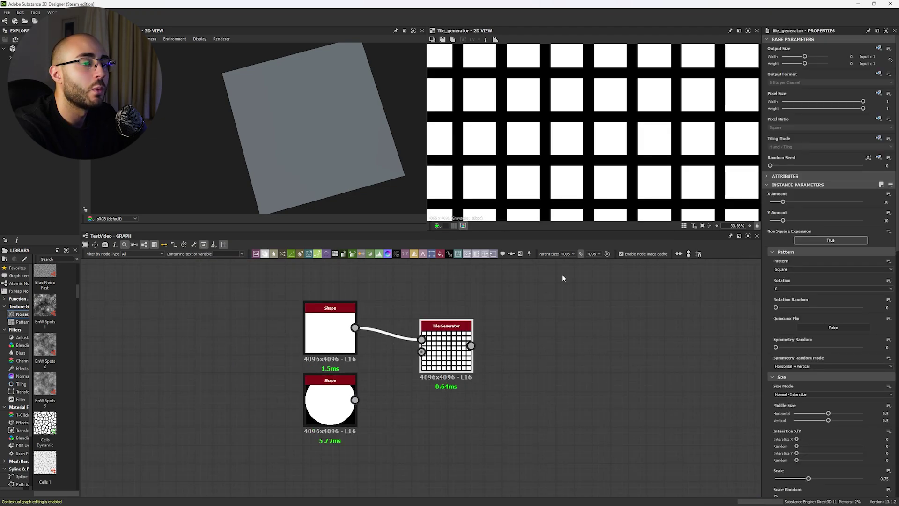
scroll(653, 139, down, 1)
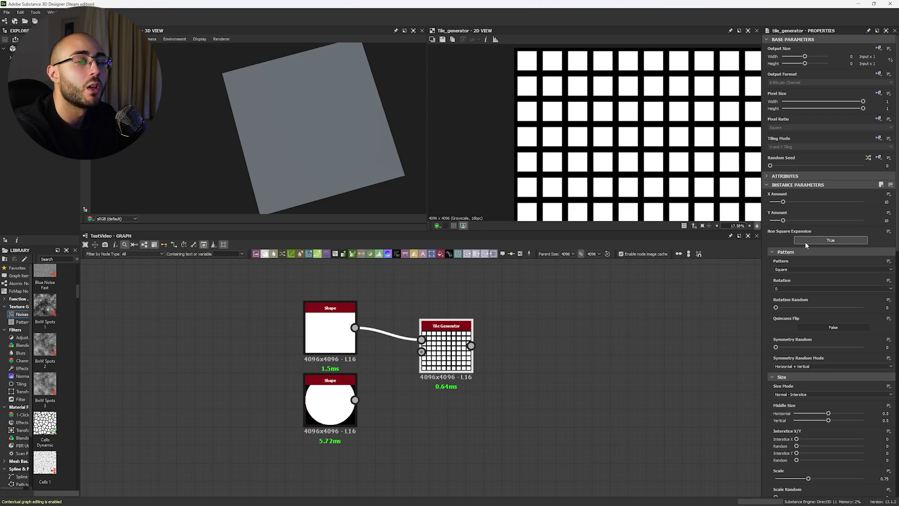
click(782, 270)
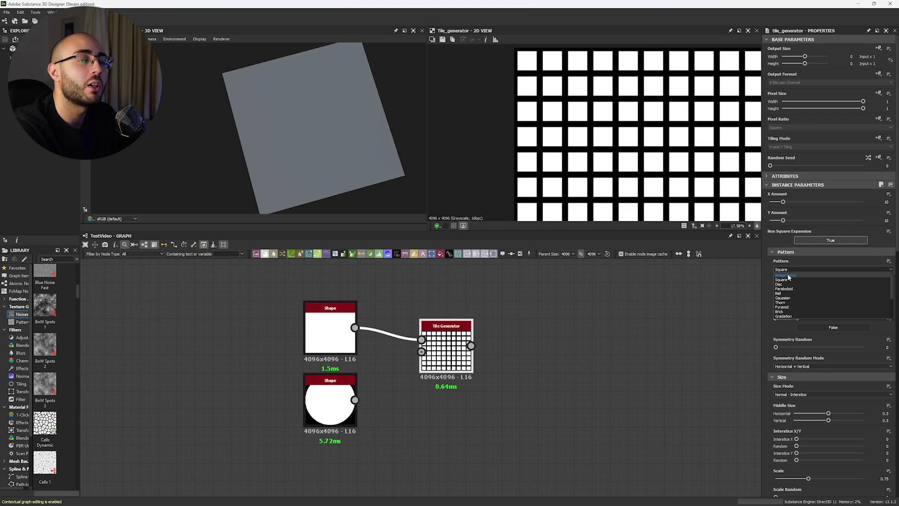
click(789, 276)
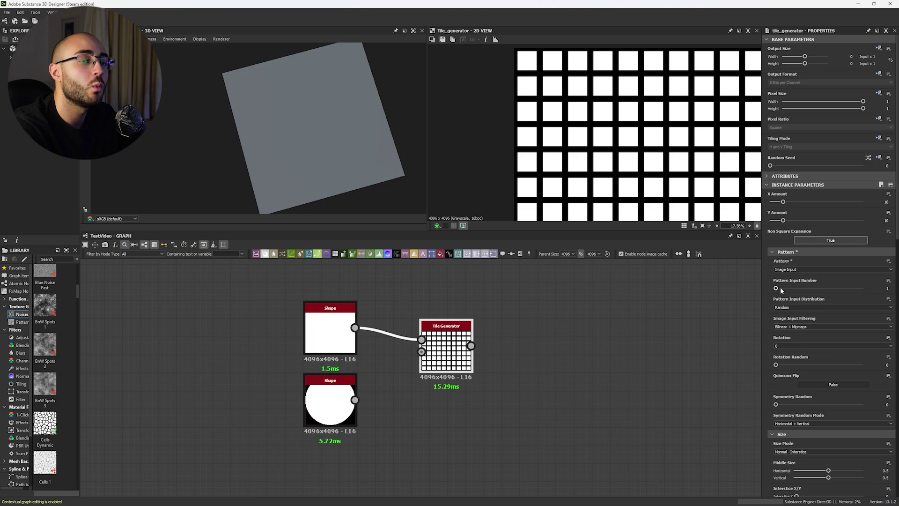
drag(781, 290, 793, 288)
Connect the disc Shape to the Tile Generator's second pattern input and set the pattern input distribution to By Pattern Number
drag(354, 399, 421, 345)
scroll(614, 146, down, 5)
scroll(614, 146, up, 4)
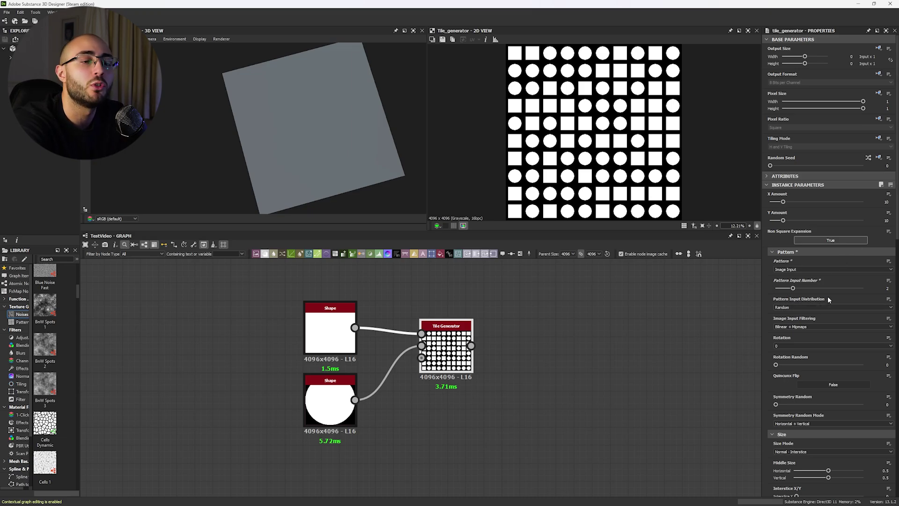
click(785, 308)
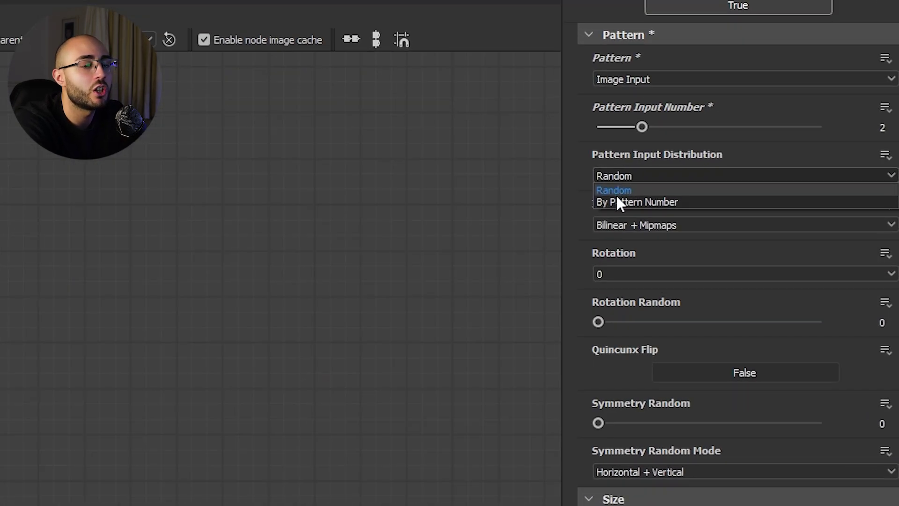
click(616, 201)
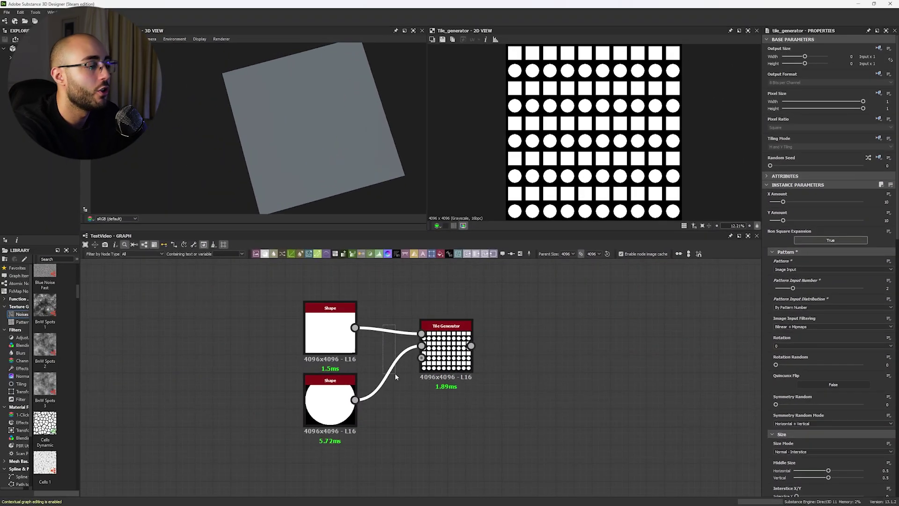
Add a Tile Sampler node and set its pattern to Pattern Input with a pattern input number of 2
key(space)
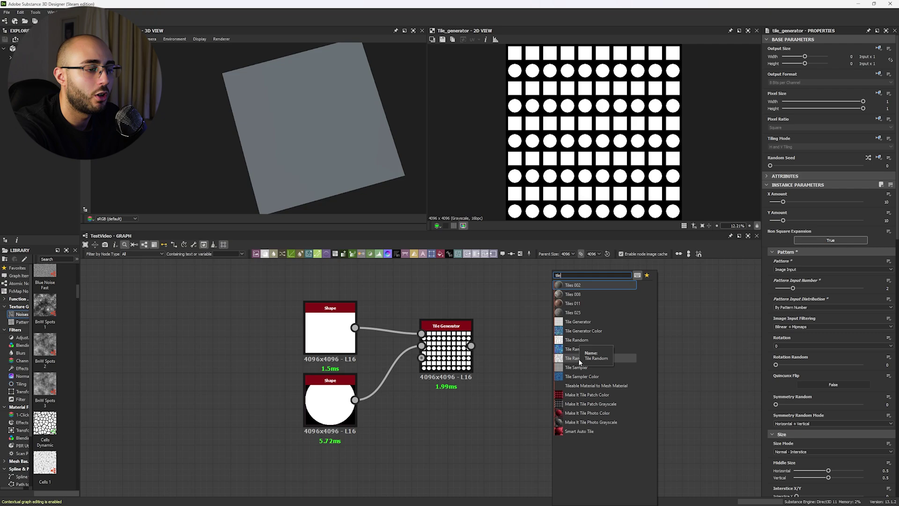
click(581, 366)
click(825, 269)
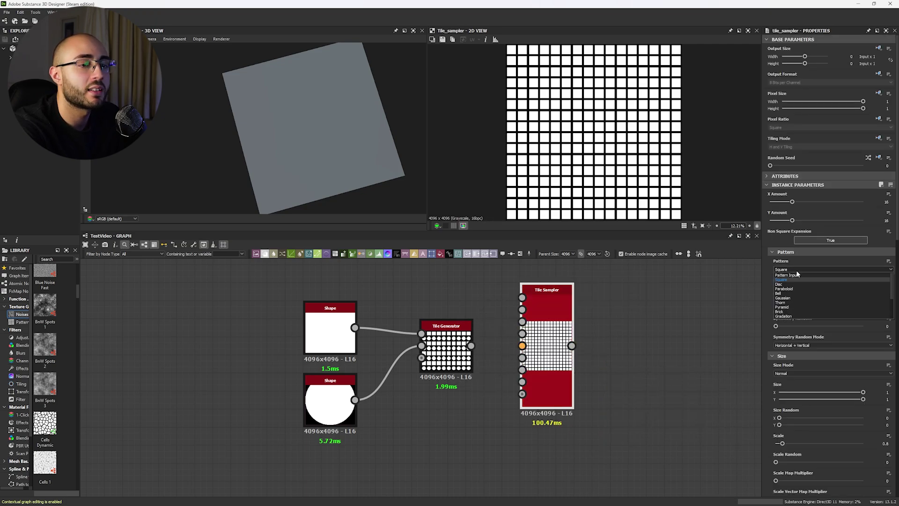
click(791, 276)
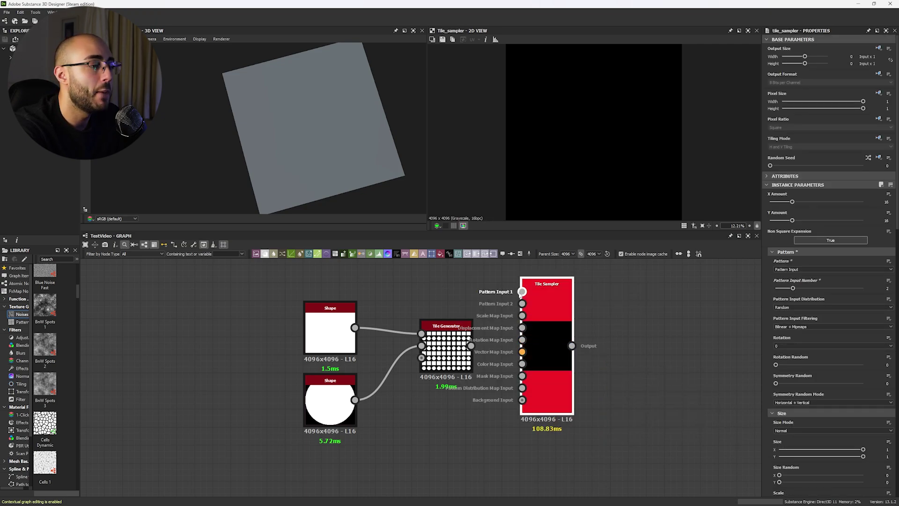
Connect the square and disc Shapes to the Tile Sampler's two pattern inputs and set the distribution to Pattern Number
drag(522, 291, 354, 327)
drag(356, 400, 522, 304)
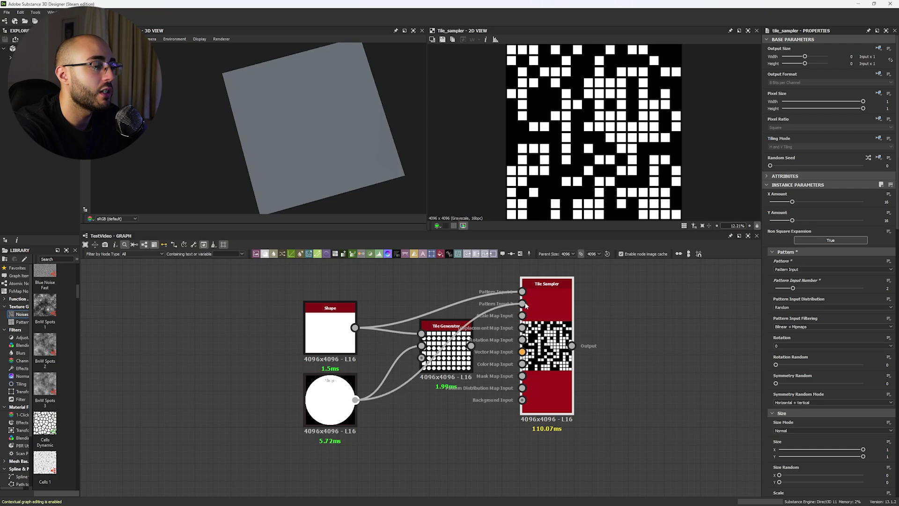
click(791, 307)
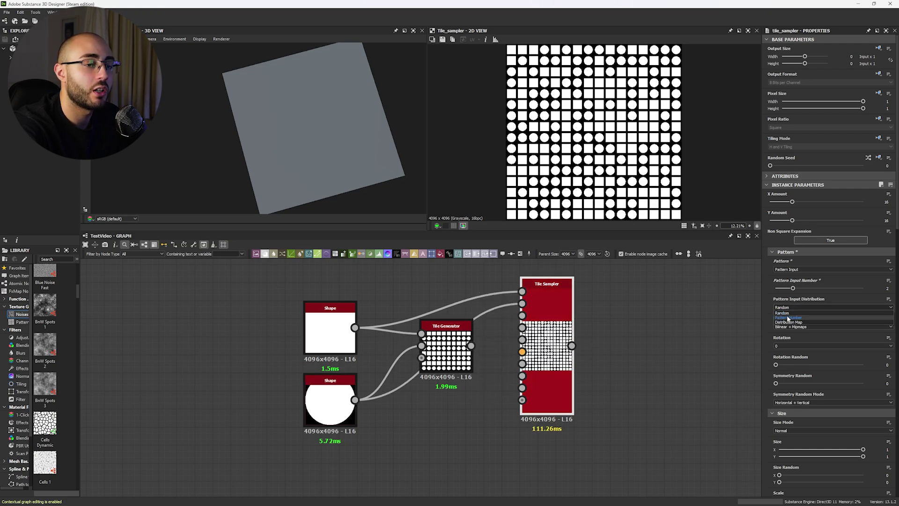
click(788, 318)
Compare the Tile Generator and Tile Sampler outputs in the 2D view, and delete the Tile Sampler
double_click(447, 349)
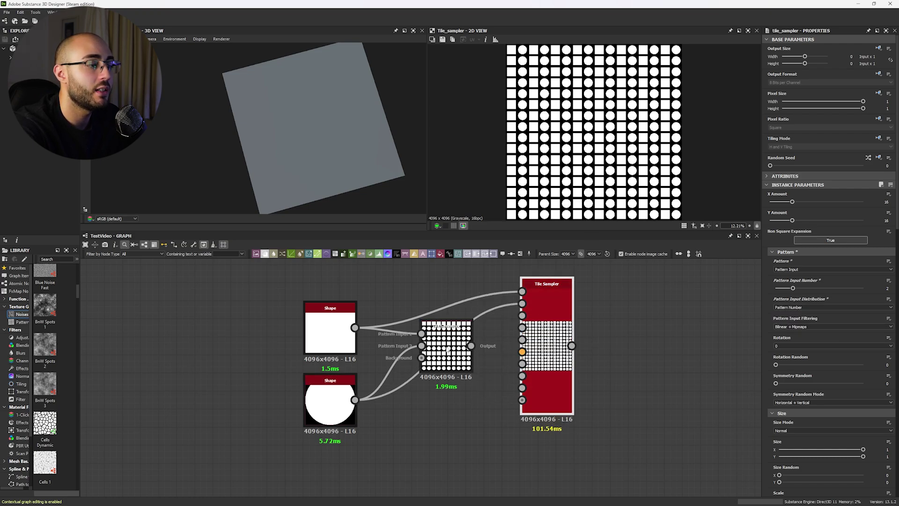
double_click(562, 354)
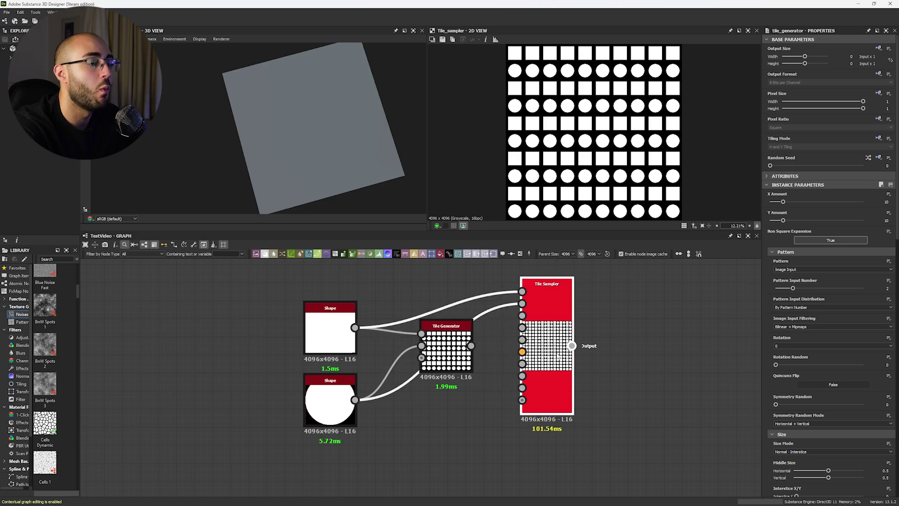
double_click(445, 346)
drag(627, 366, 564, 370)
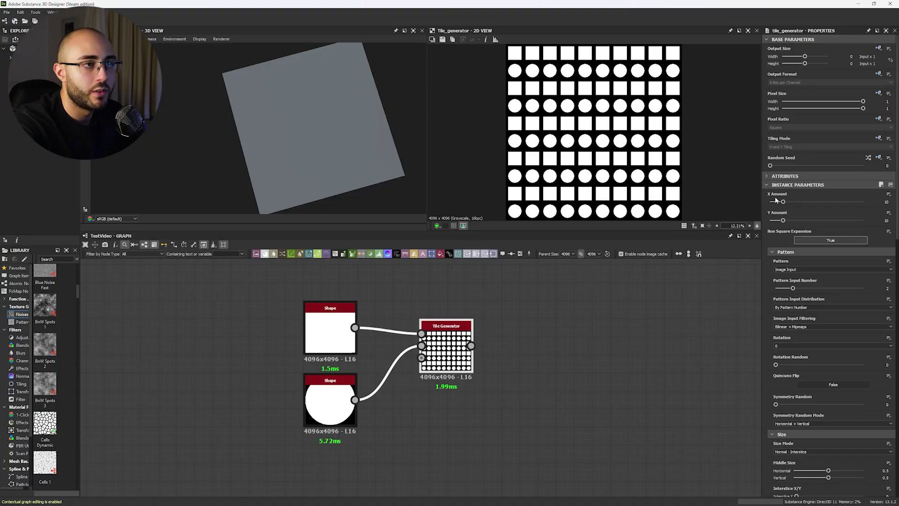
Try different X and Y amounts on the Tile Generator and undo the changes
drag(789, 205, 827, 222)
key(ctrl+z)
key(ctrl+z)
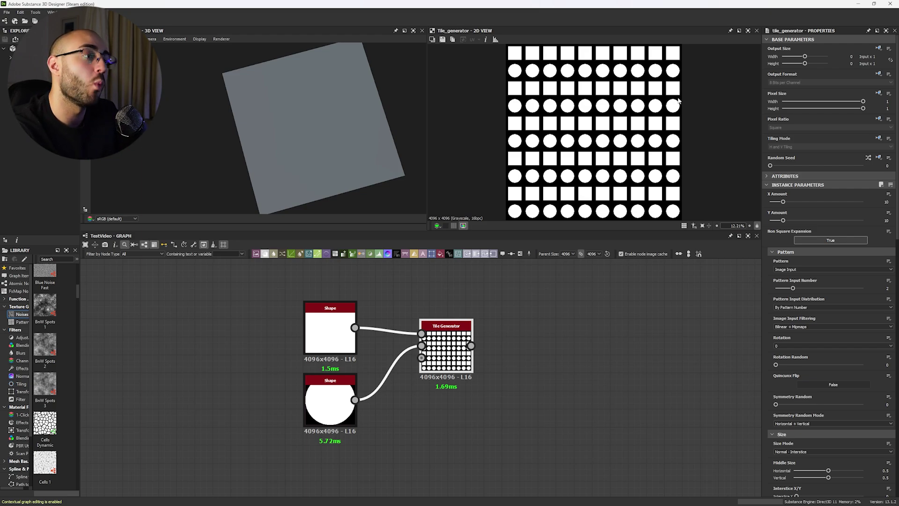
Connect the Tile Generator's output to the graph's output node and inspect the raised tiles in the 3D view
scroll(586, 283, down, 3)
scroll(470, 333, down, 2)
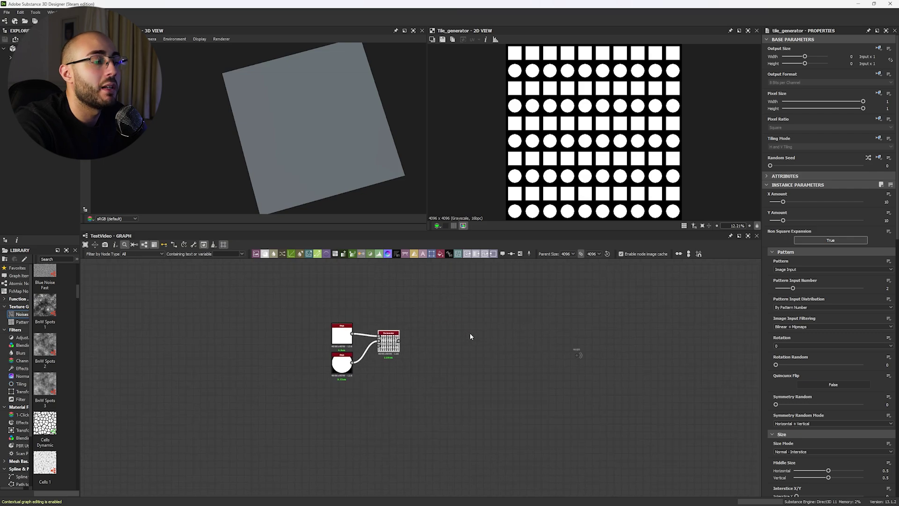
drag(400, 341, 576, 355)
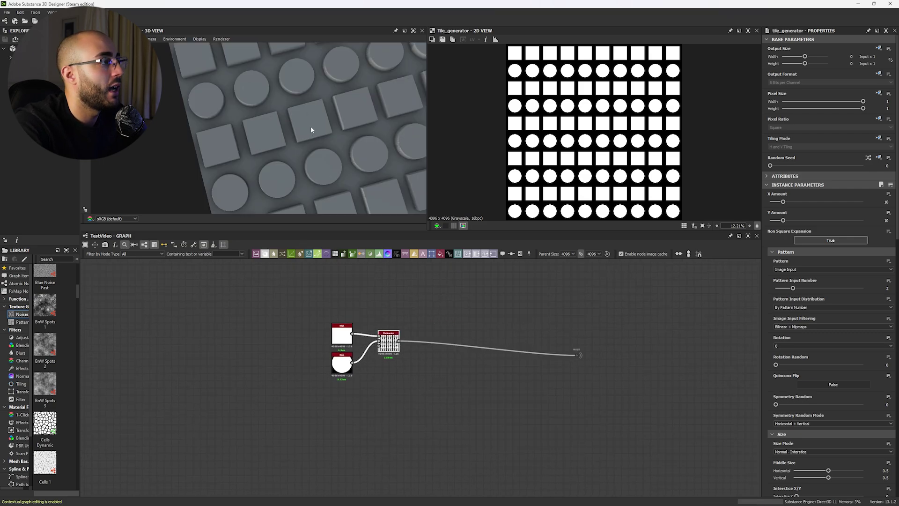
drag(310, 125, 361, 100)
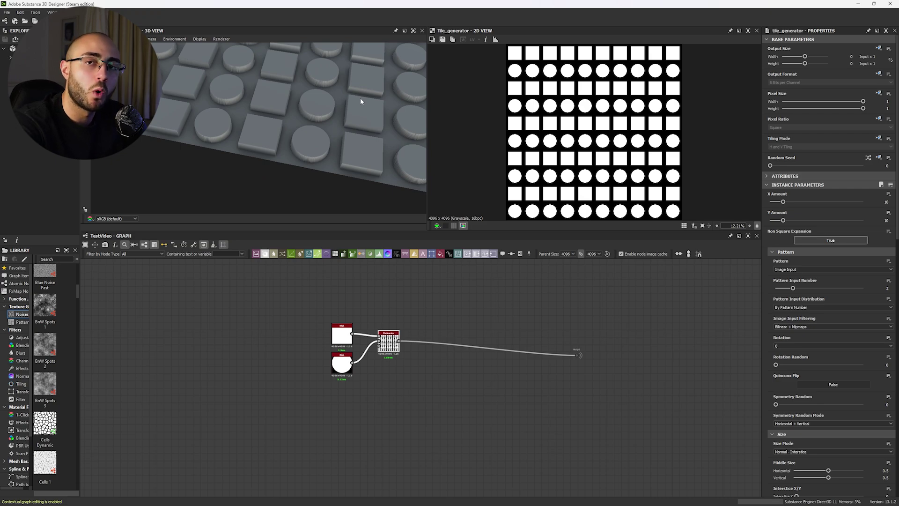
Clear the pattern nodes and add a new Tile Generator node to the graph
key(space)
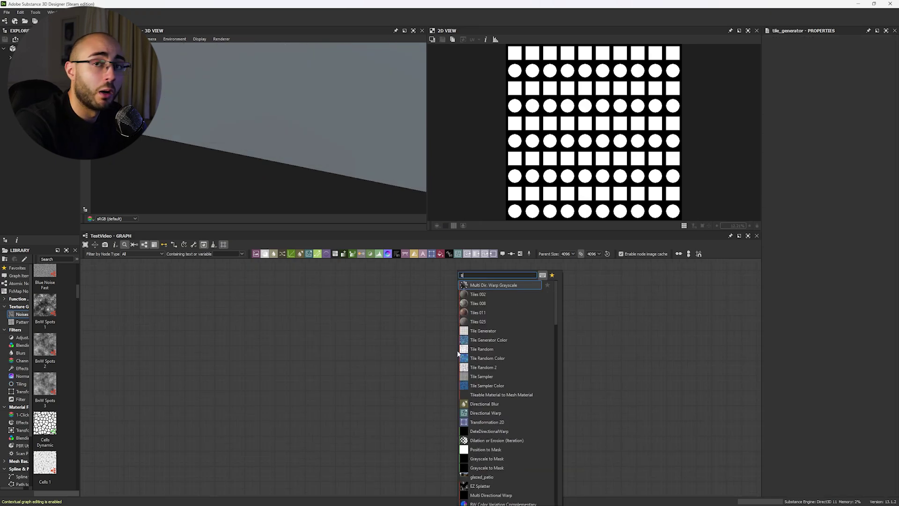
text(tile)
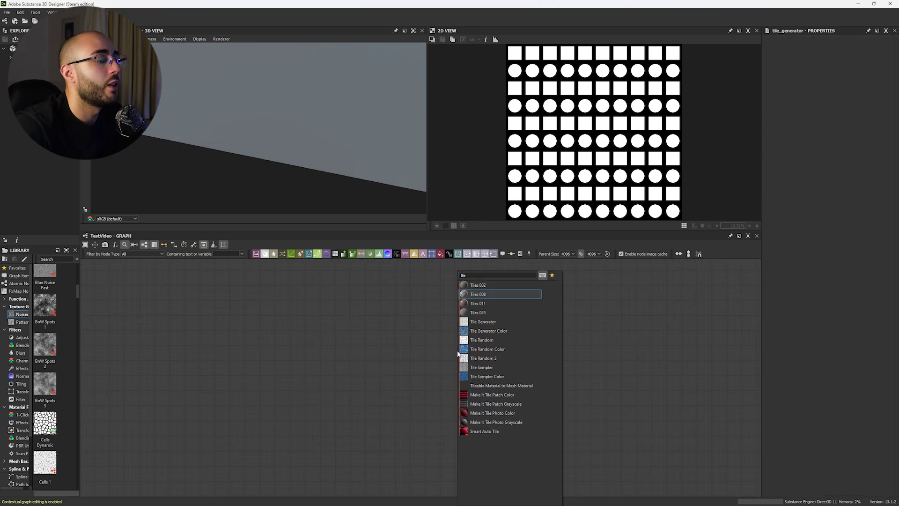
key(Down)
key(Down)
key(Down)
key(Return)
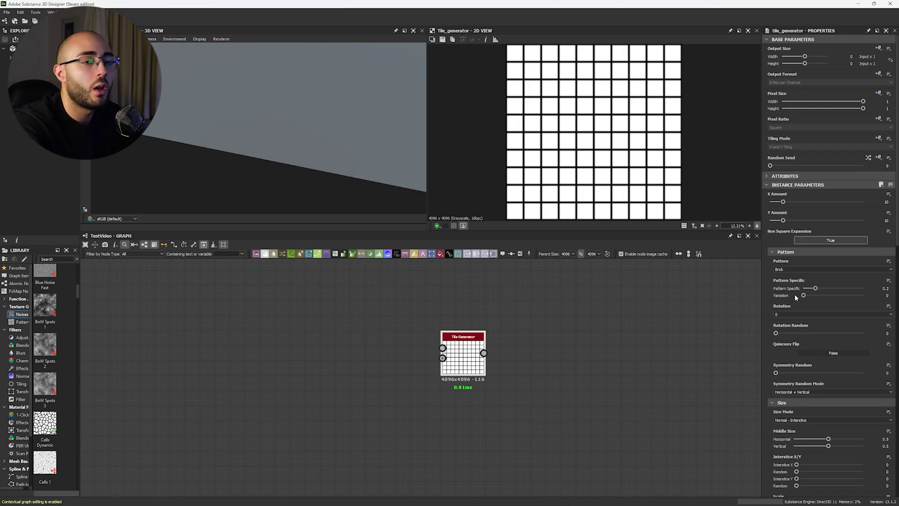
Set the new Tile Generator's pattern to Square and its scale to 0.9
click(790, 270)
click(794, 279)
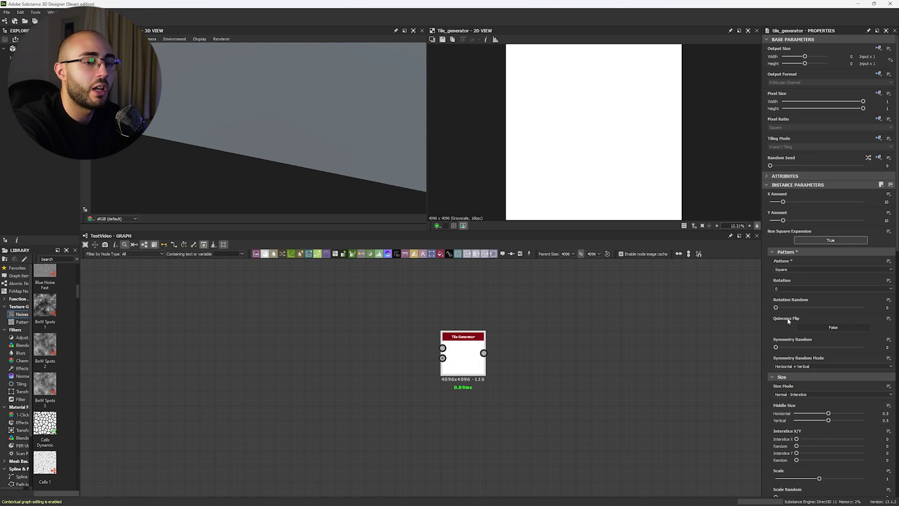
double_click(884, 478)
text(0.9)
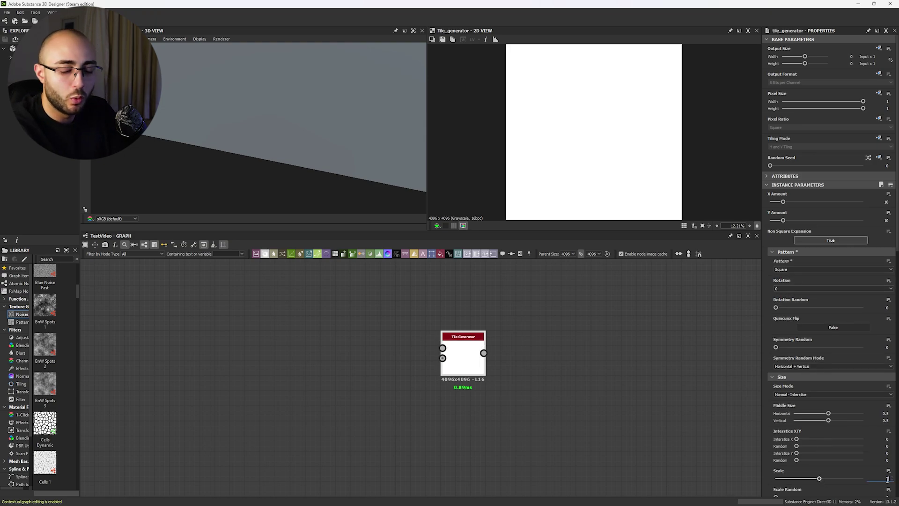
key(Return)
Set the Tile Generator's X amount to 11 and Y amount to 2 for tall, narrow tiles
scroll(792, 313, down, 5)
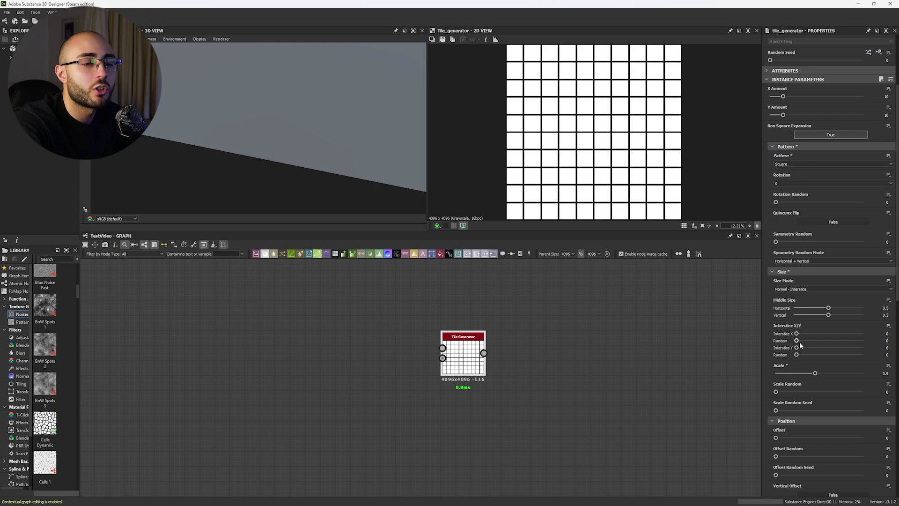
scroll(800, 332, up, 2)
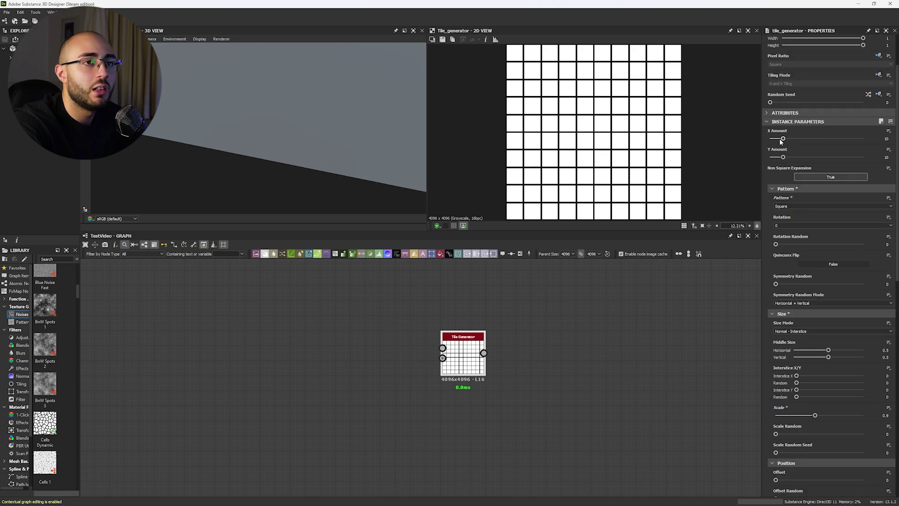
mouse_move(782, 139)
mouse_down()
mouse_move(800, 139)
mouse_move(783, 140)
mouse_move(826, 160)
mouse_move(772, 157)
mouse_move(785, 139)
mouse_up()
Set the Tile Generator's position offset to 0.5 and enable Vertical Offset
scroll(809, 254, down, 6)
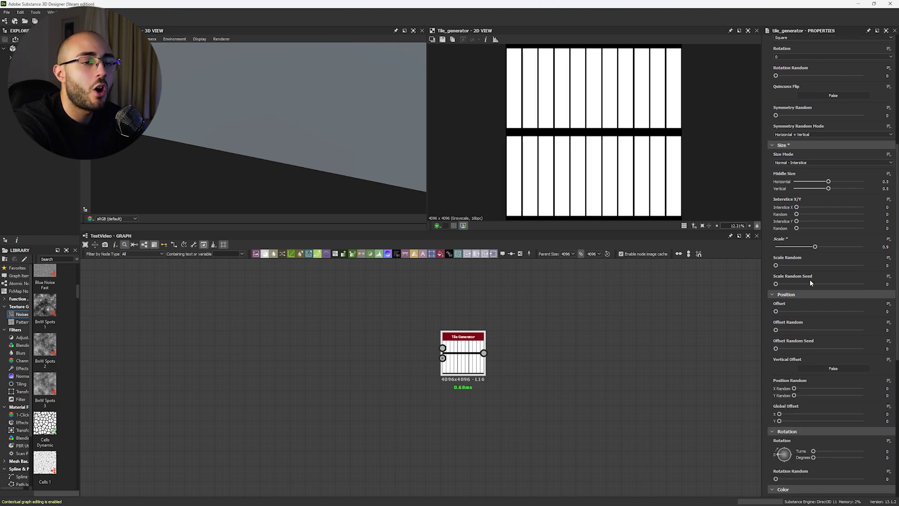
scroll(810, 279, down, 2)
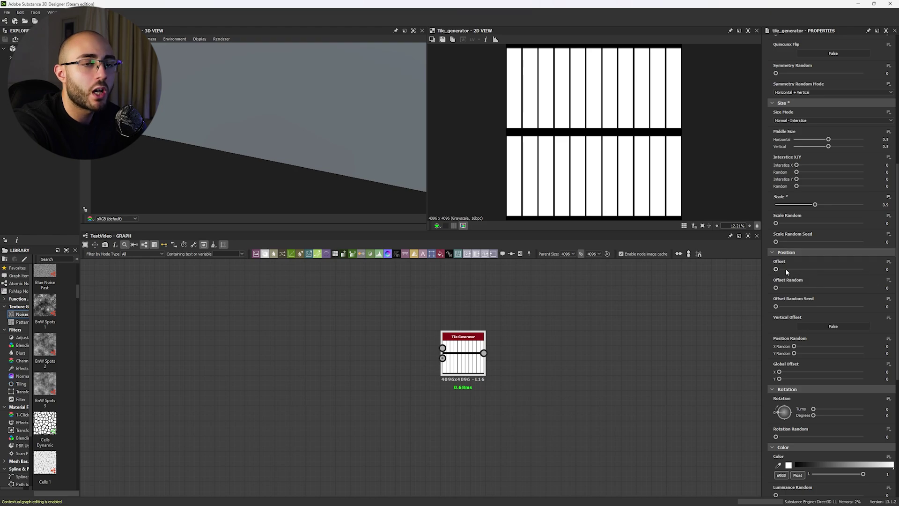
click(880, 269)
text(0.5)
key(Return)
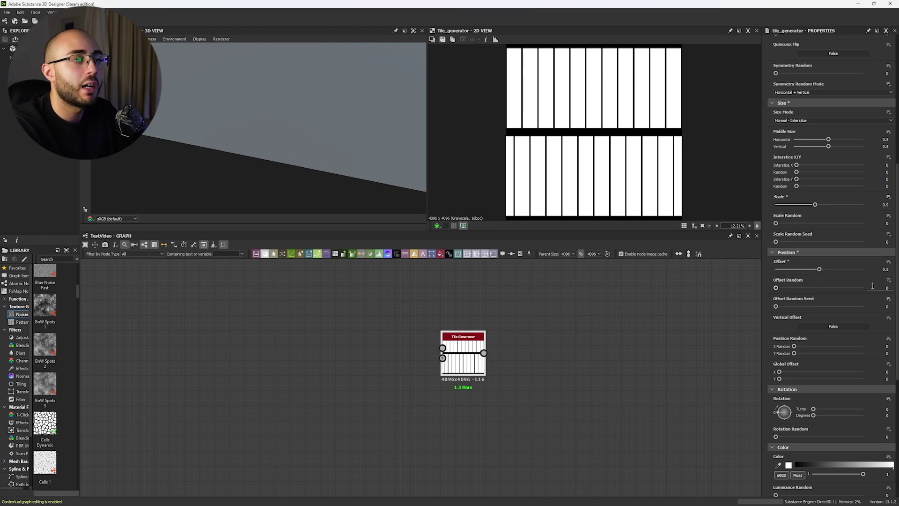
click(802, 324)
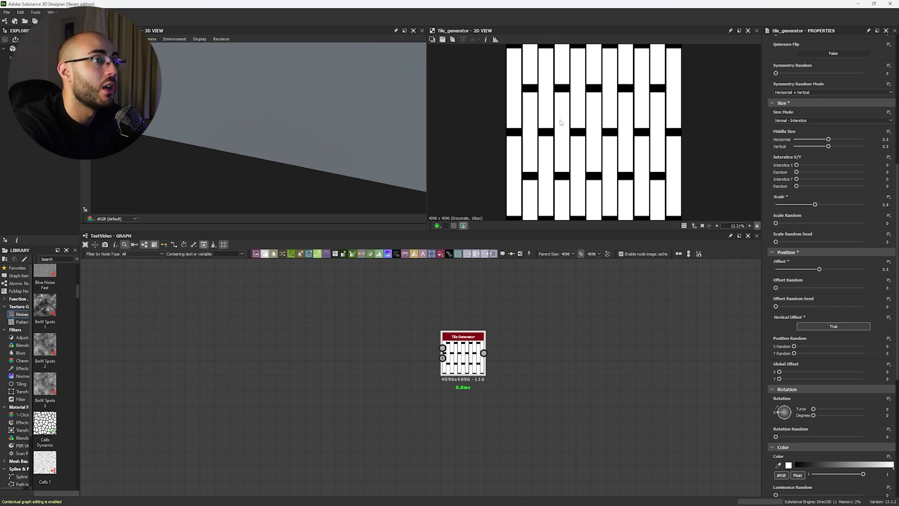
Set the Tile Generator's scale to 0.97 to tighten the gaps between the tiles
scroll(583, 138, up, 4)
scroll(584, 142, down, 6)
scroll(590, 139, up, 5)
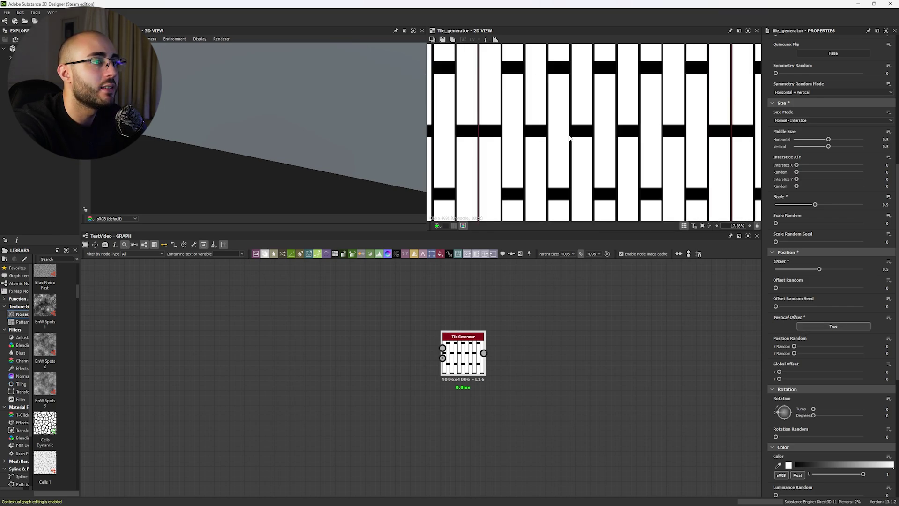
scroll(588, 138, down, 4)
scroll(587, 137, up, 3)
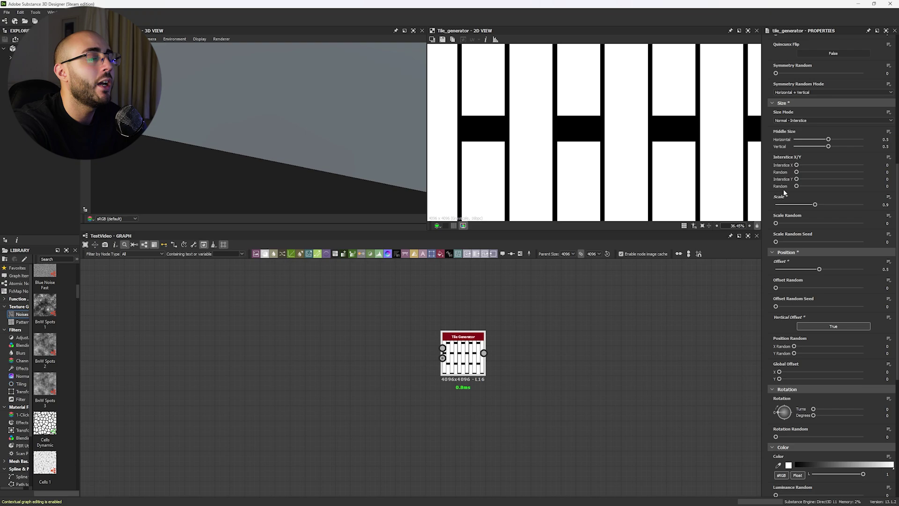
mouse_move(797, 166)
mouse_down()
mouse_move(824, 171)
mouse_move(797, 166)
mouse_up()
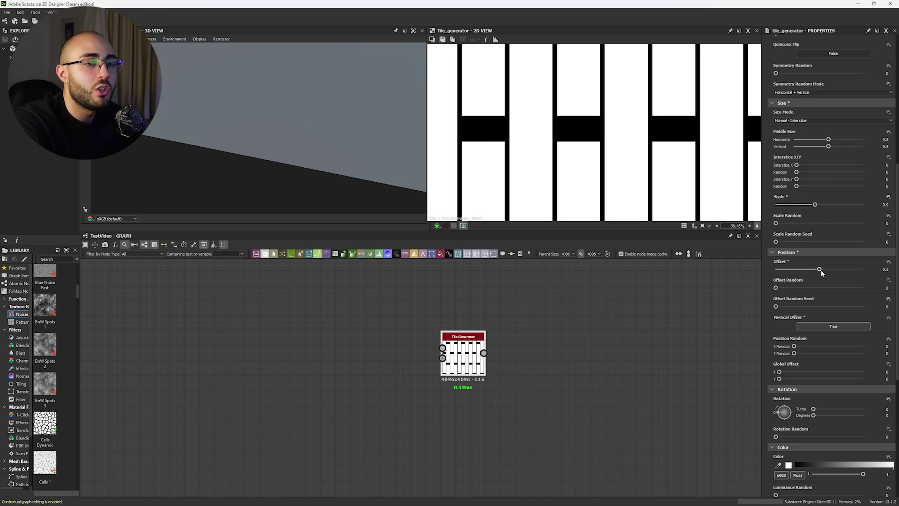
drag(814, 206, 818, 205)
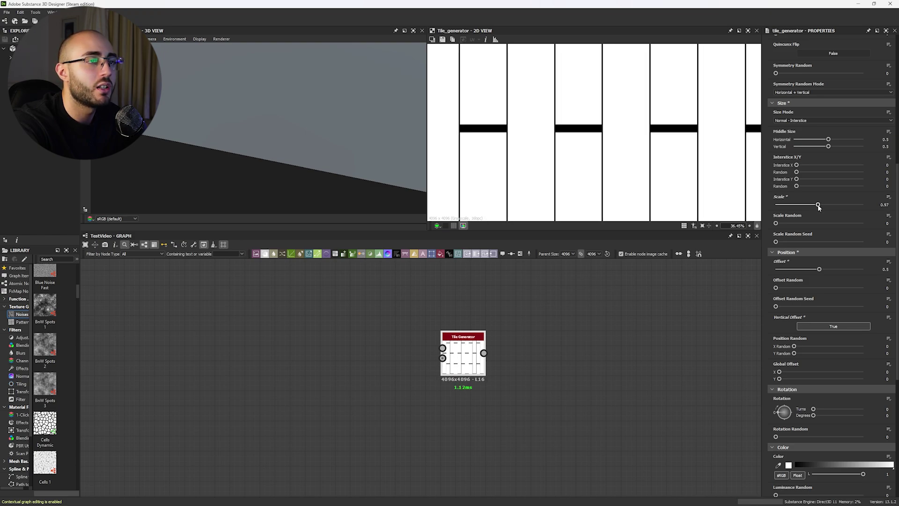
scroll(502, 162, down, 1)
scroll(496, 149, up, 3)
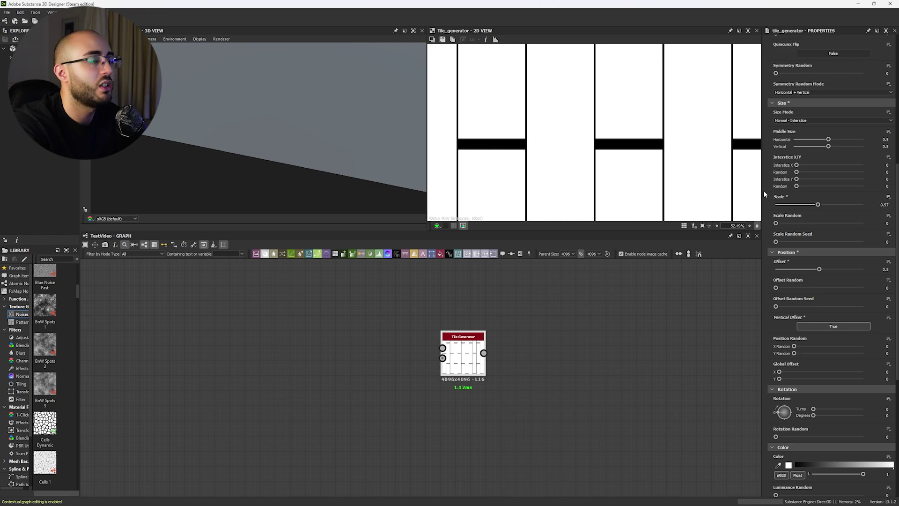
Try Interstice Y values of -0.1, -0.01, -0.05, -0.02 and -0.03 to narrow the horizontal gaps
mouse_move(797, 179)
mouse_down()
mouse_move(836, 179)
mouse_move(797, 179)
mouse_up()
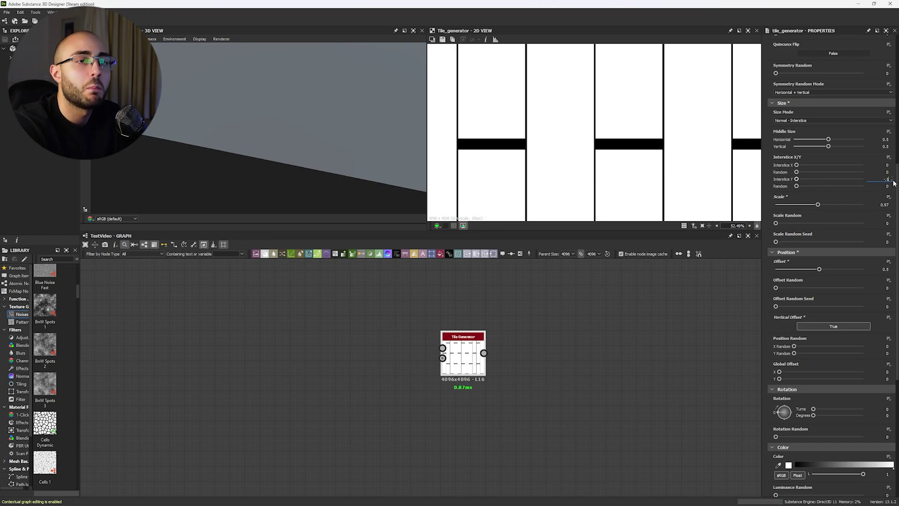
key(Return)
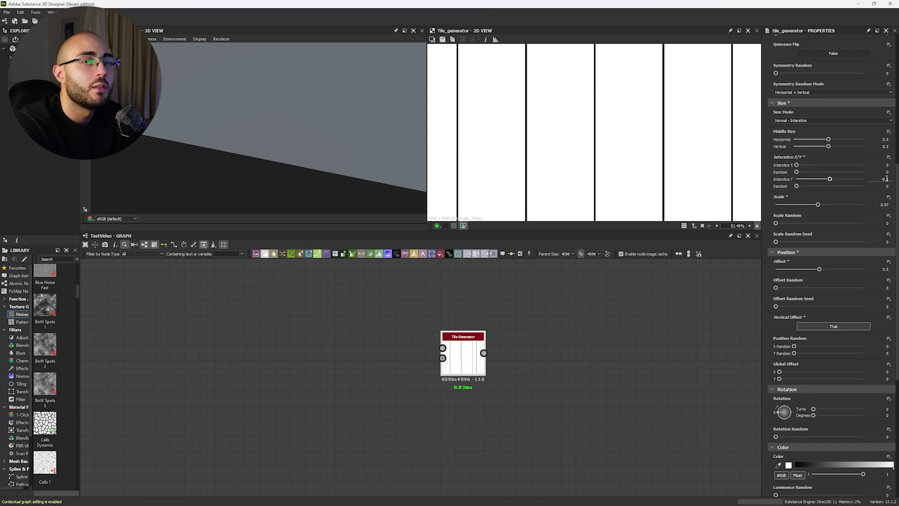
key(Return)
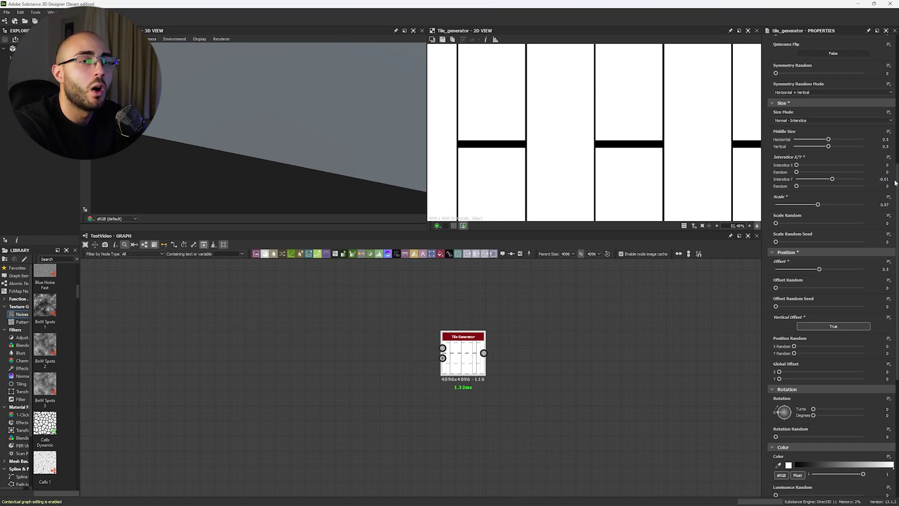
key(BackSpace)
text(5)
key(Return)
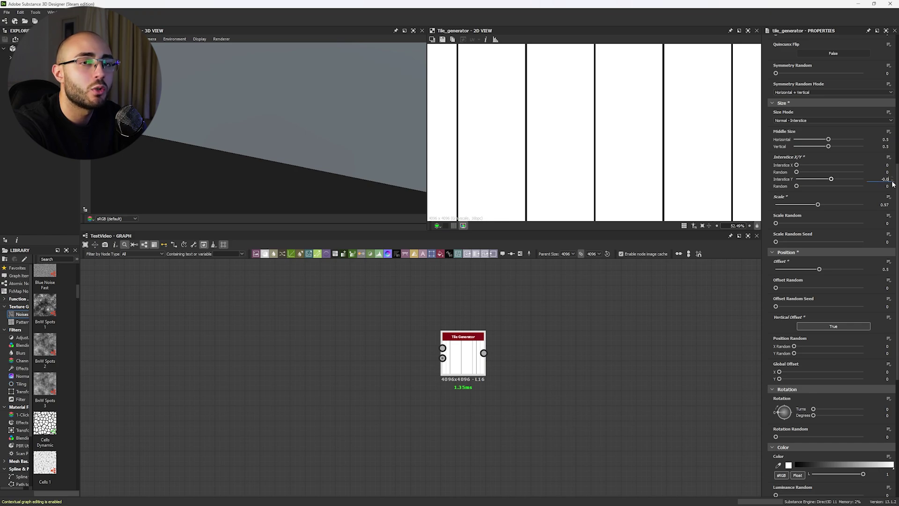
text(2)
key(Return)
key(BackSpace)
text(3)
key(Return)
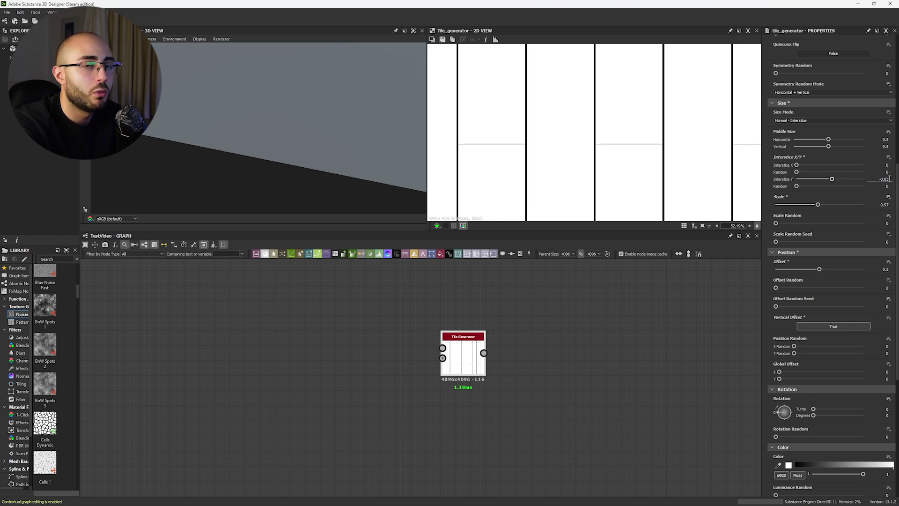
Set Interstice Y to -0.025 and compare the horizontal and vertical gap widths across the tile pattern
key(BackSpace)
text(25)
key(Return)
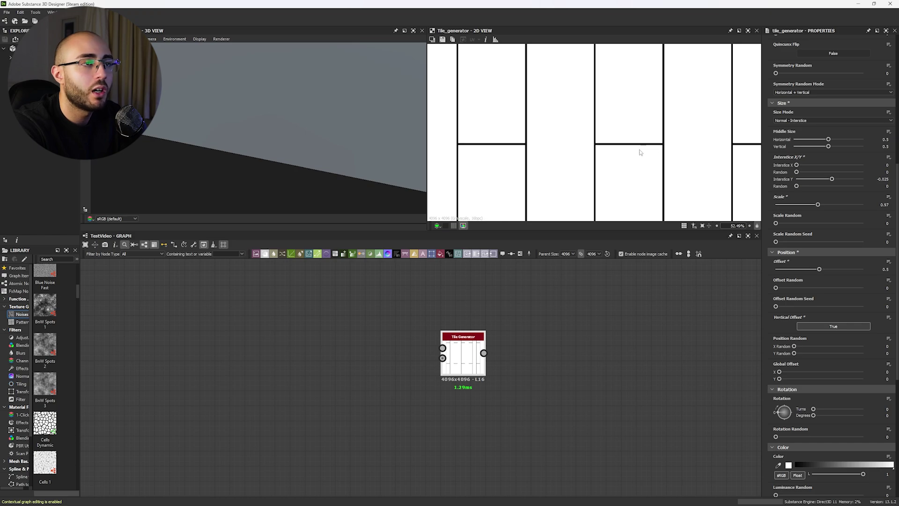
scroll(640, 150, up, 3)
scroll(533, 147, down, 5)
scroll(579, 124, up, 1)
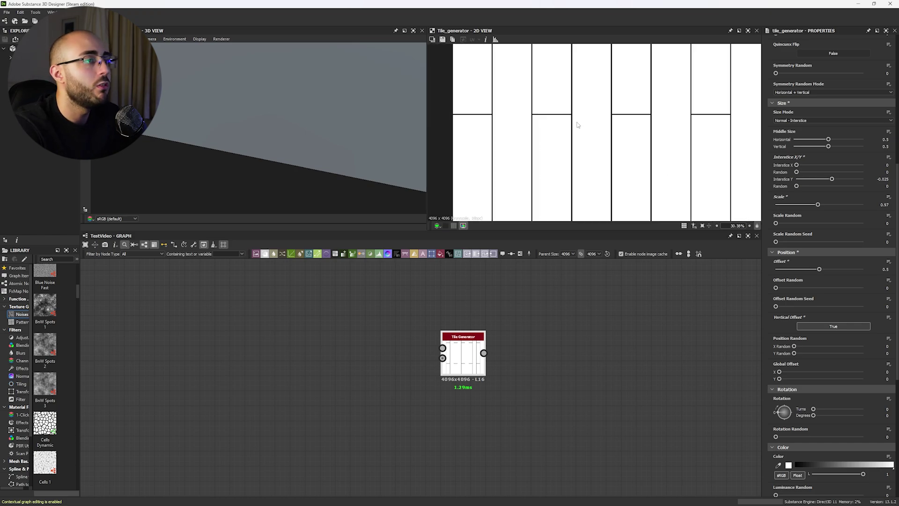
scroll(582, 125, down, 1)
scroll(617, 117, down, 1)
scroll(613, 136, up, 3)
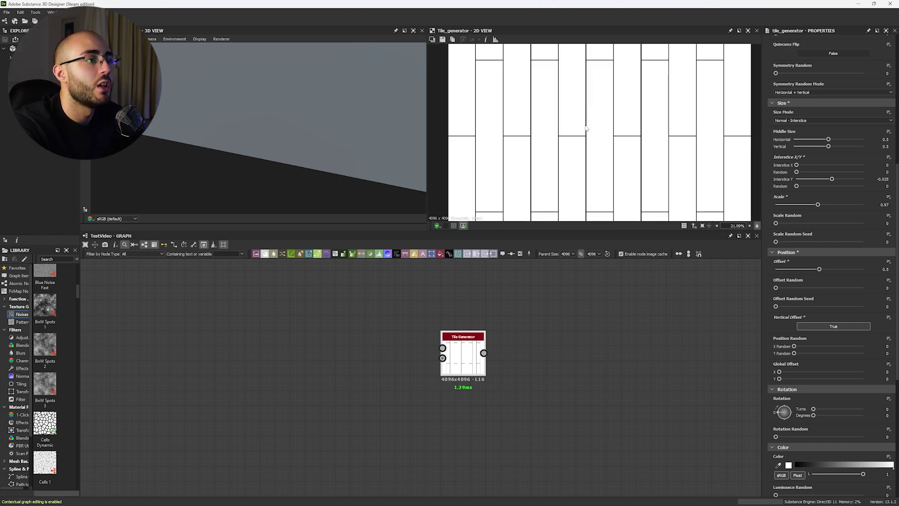
scroll(535, 326, down, 3)
Connect the Tile Generator to the Height output and switch the 3D view to the Top camera
middle_drag(624, 326, 514, 316)
scroll(524, 323, up, 3)
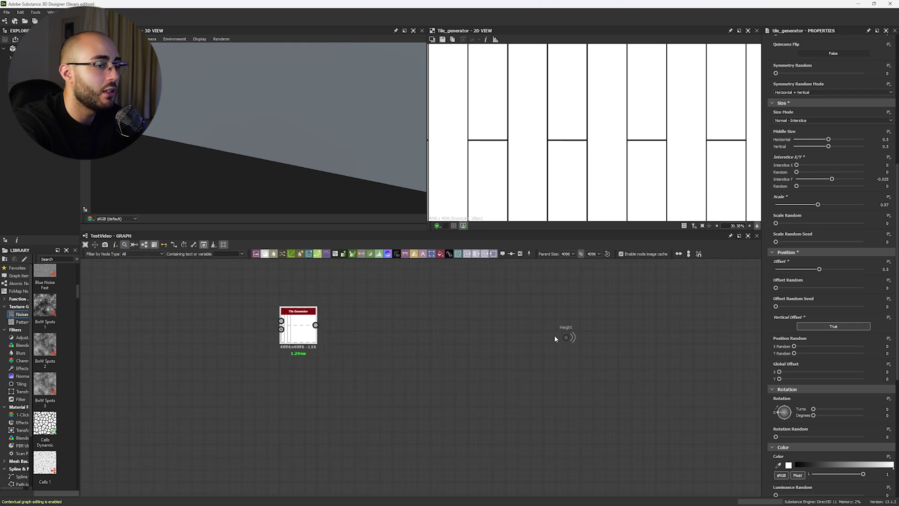
drag(334, 134, 170, 60)
click(152, 39)
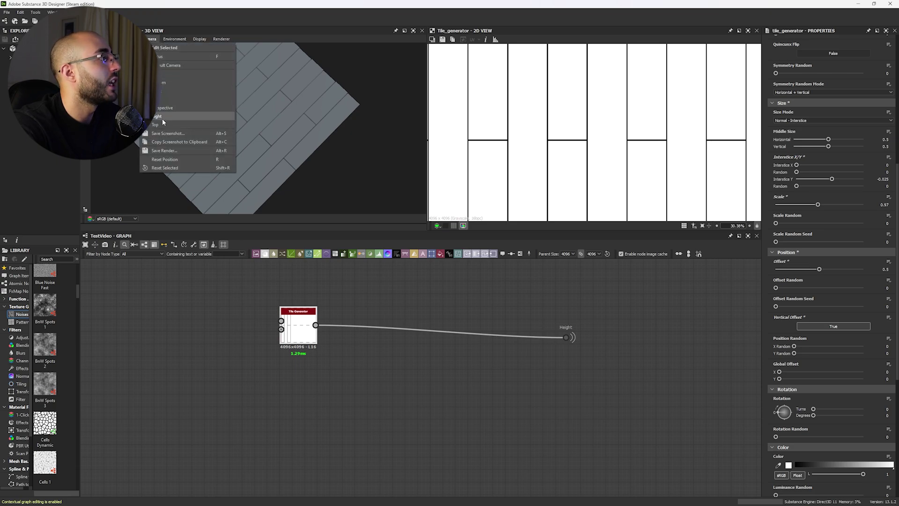
click(180, 119)
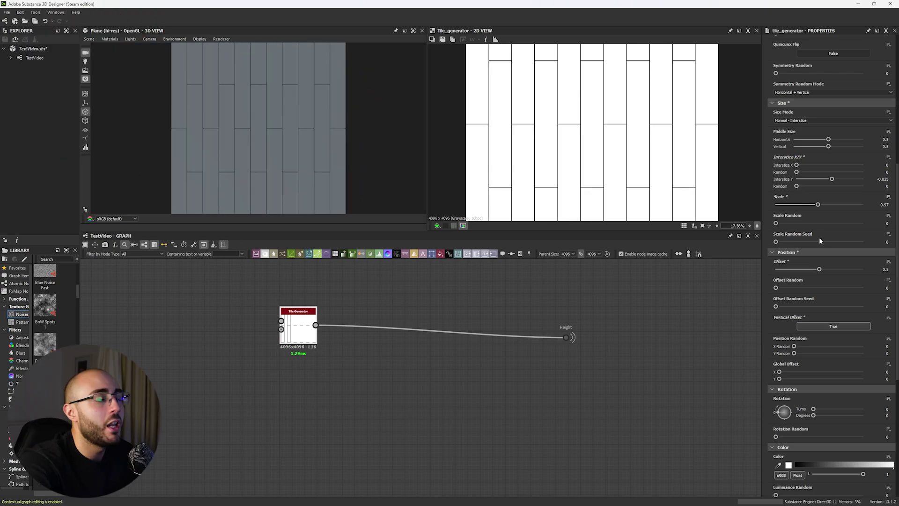
Set the Tile Generator's X amount to 25 and inspect the narrower tiles on the 3D plane
scroll(820, 241, up, 5)
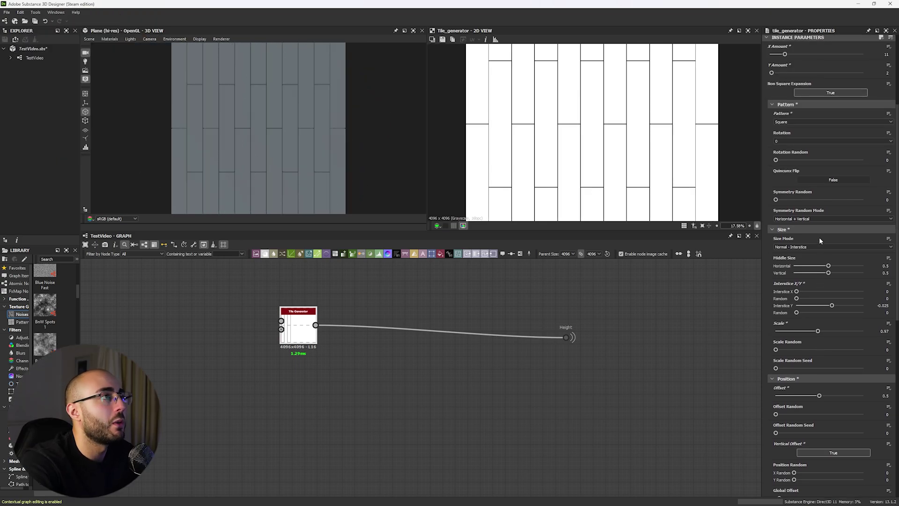
key(f)
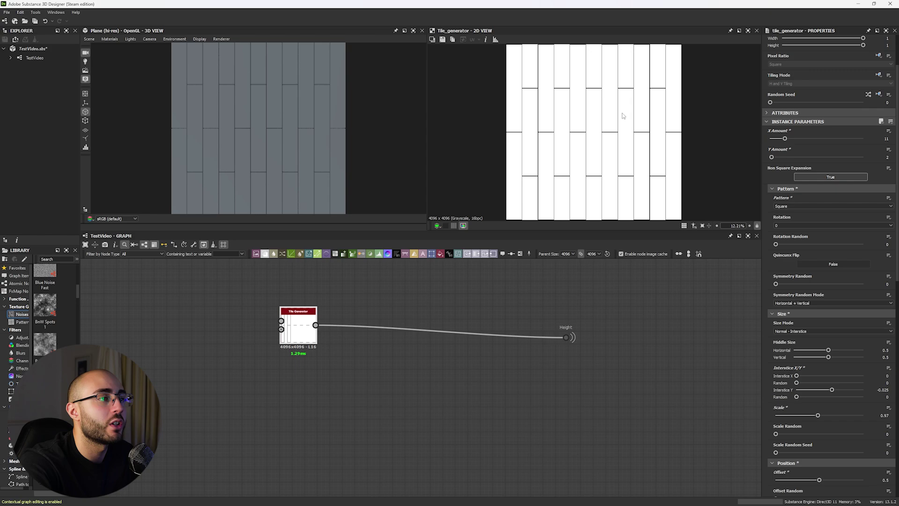
drag(789, 139, 805, 139)
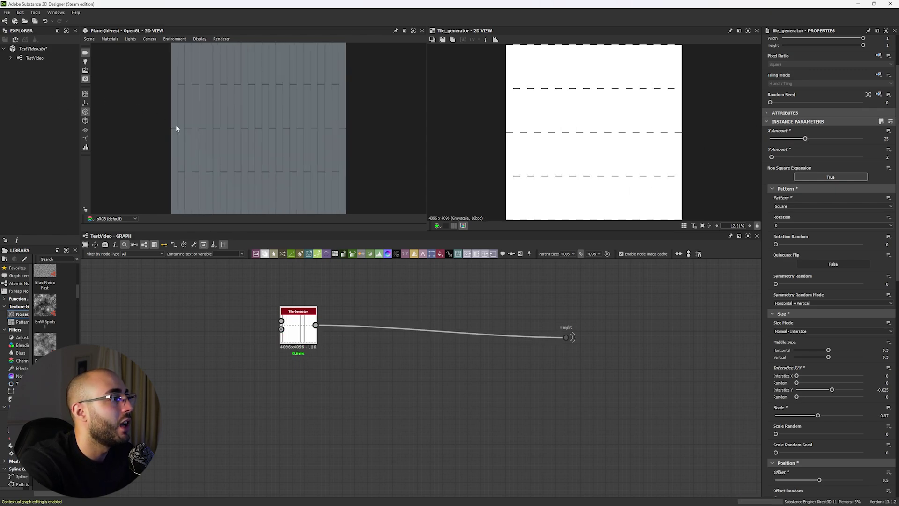
scroll(176, 124, up, 5)
middle_drag(241, 145, 268, 128)
scroll(269, 127, down, 6)
drag(320, 149, 239, 174)
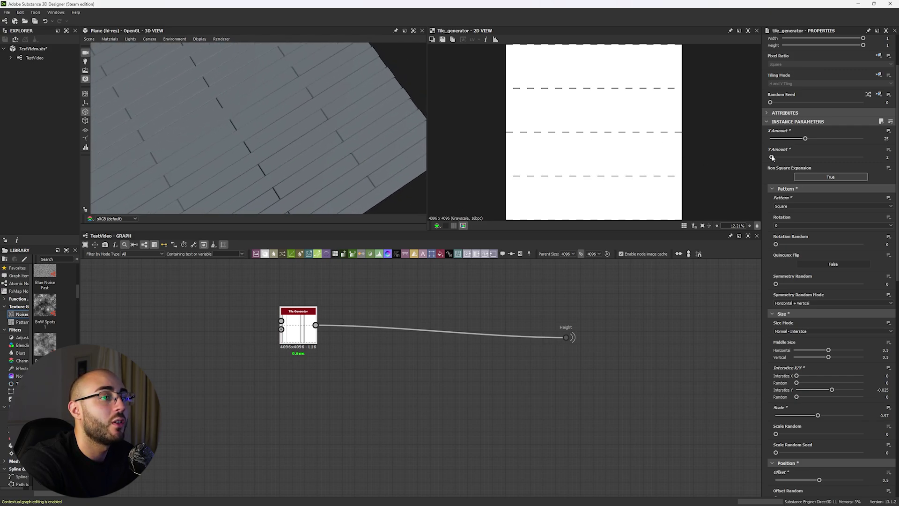
Try different Y amounts for the tiles, ending with a Y amount of 4
drag(772, 158, 771, 158)
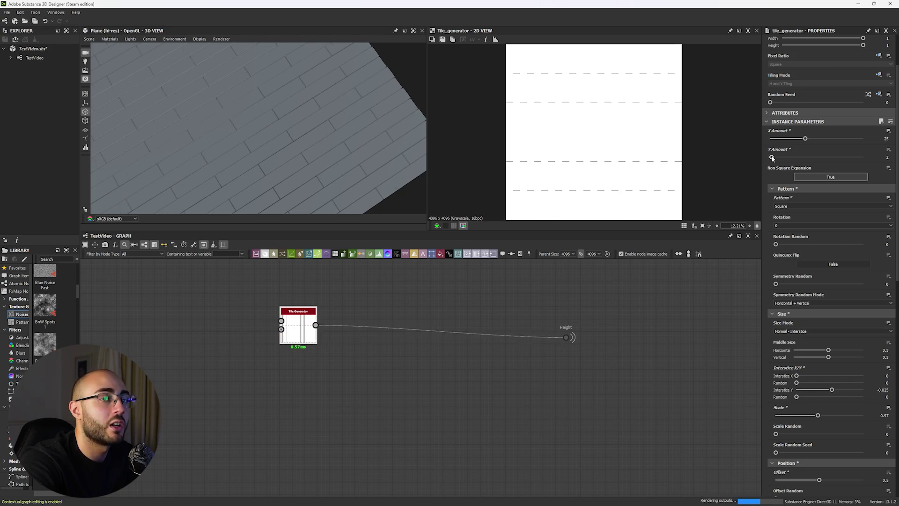
scroll(309, 148, down, 4)
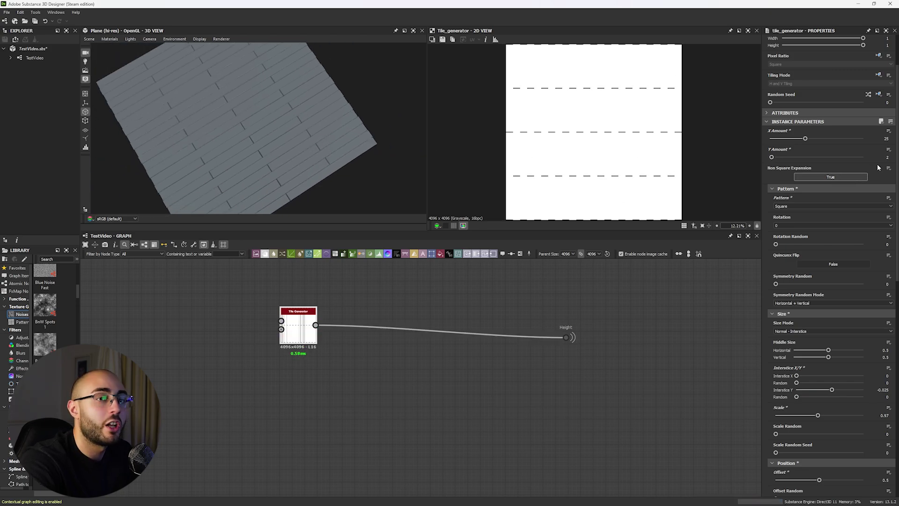
double_click(887, 158)
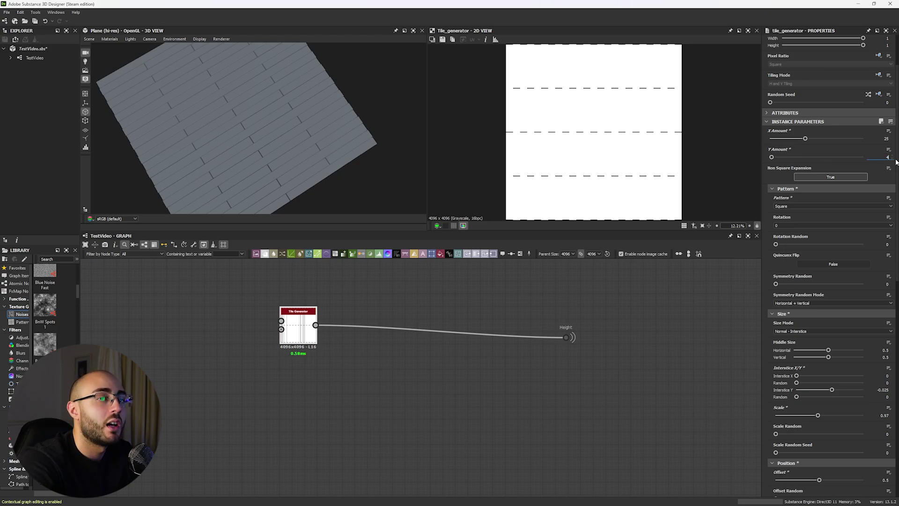
text(4)
key(Return)
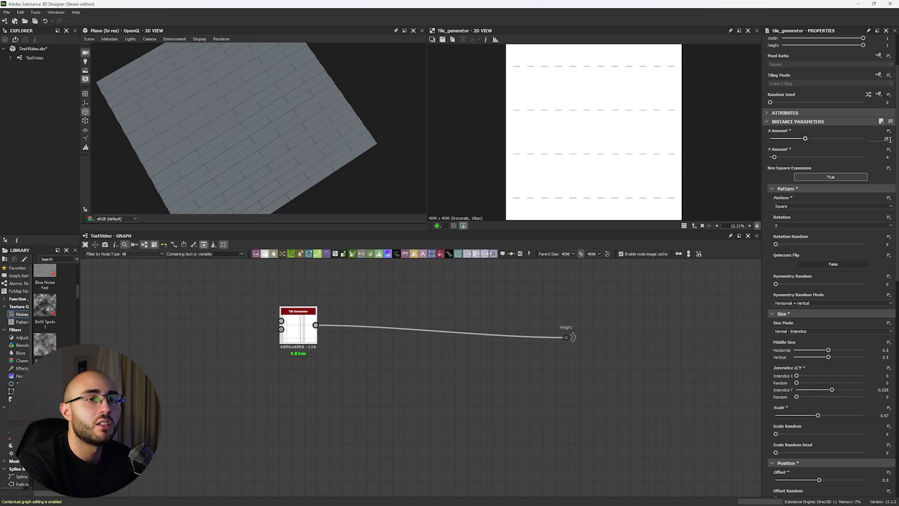
Set the X amount to 13 and Y amount to 2, and enlarge the 3D view to inspect the tile edges
key(Tab)
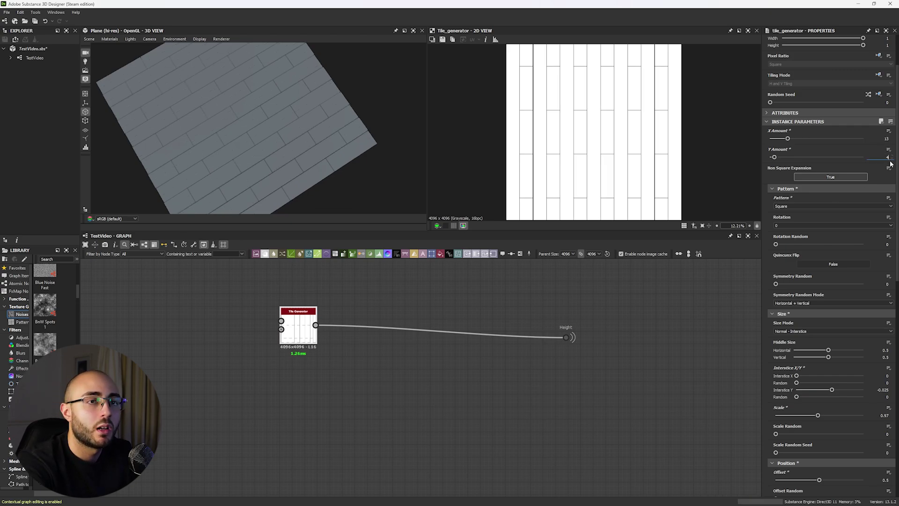
key(Tab)
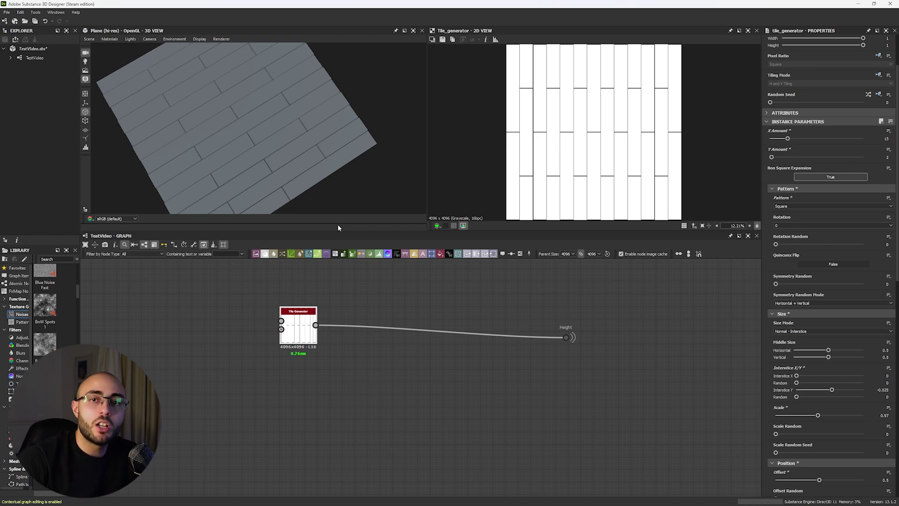
drag(338, 225, 327, 290)
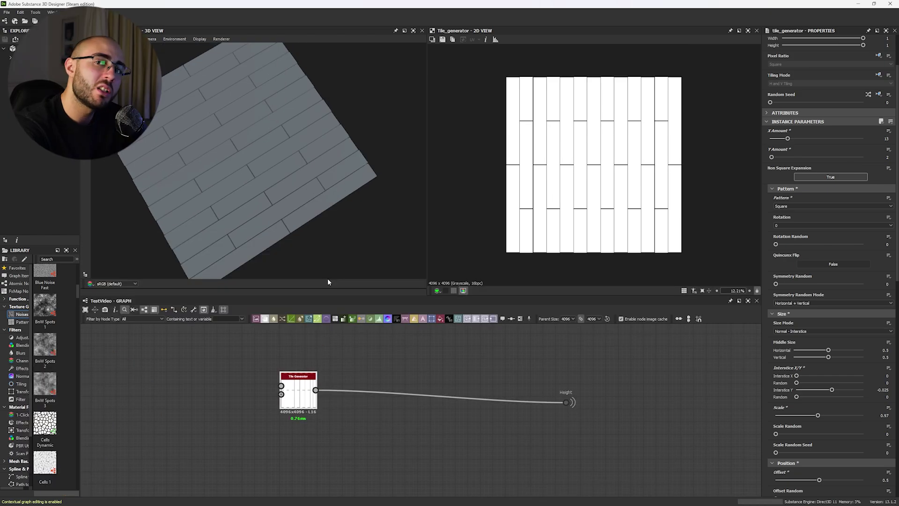
scroll(280, 248, up, 5)
drag(290, 239, 321, 204)
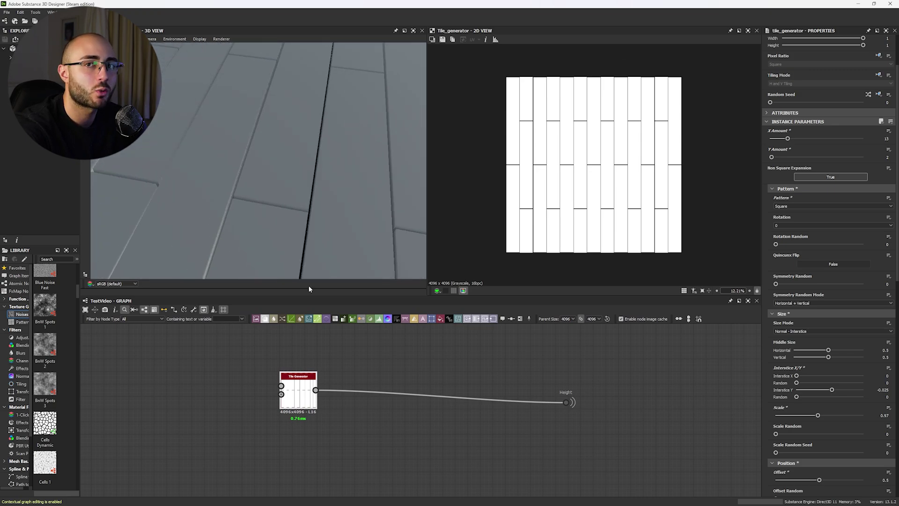
Add a Blur HQ Grayscale node fed by the Tile Generator and set its intensity to 0.2
drag(299, 394, 260, 406)
drag(278, 402, 335, 376)
text(blur hq)
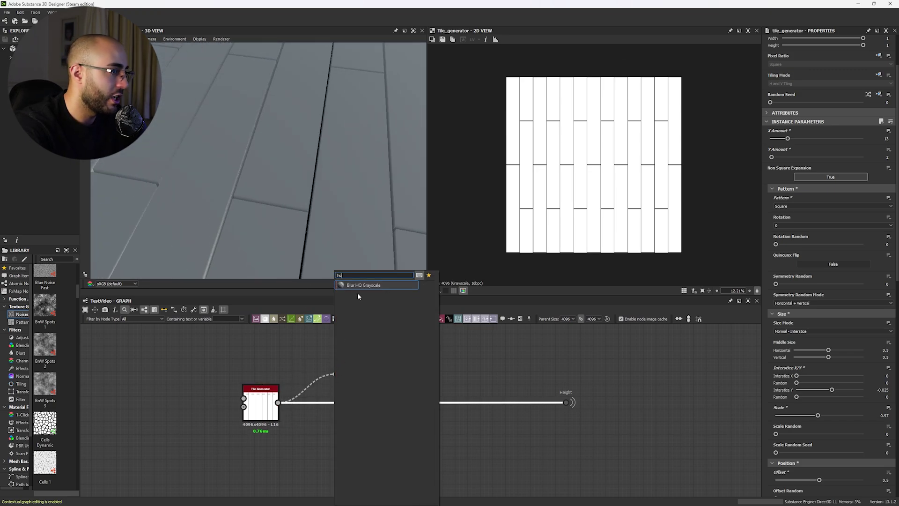
key(Return)
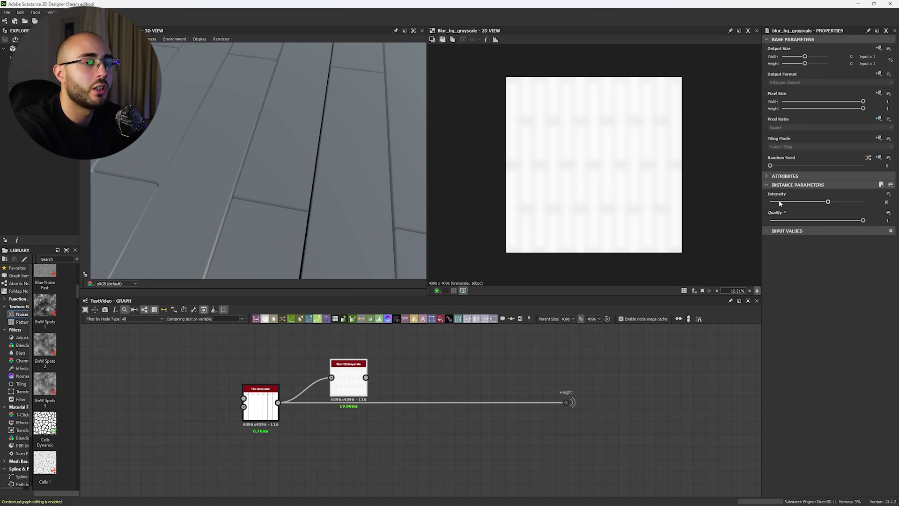
click(780, 202)
key(Return)
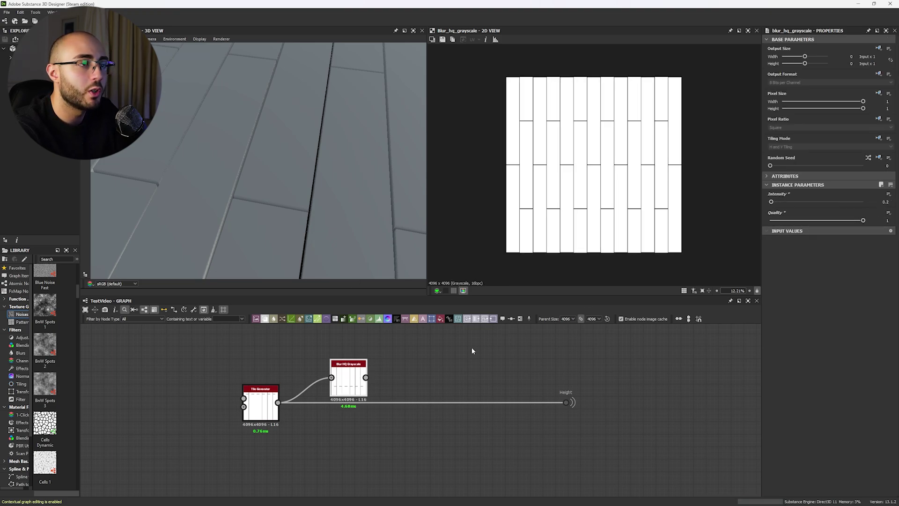
Add a Levels node after the Blur HQ Grayscale and connect it to the Height output in place of the Tile Generator
drag(366, 378, 400, 365)
text(levels)
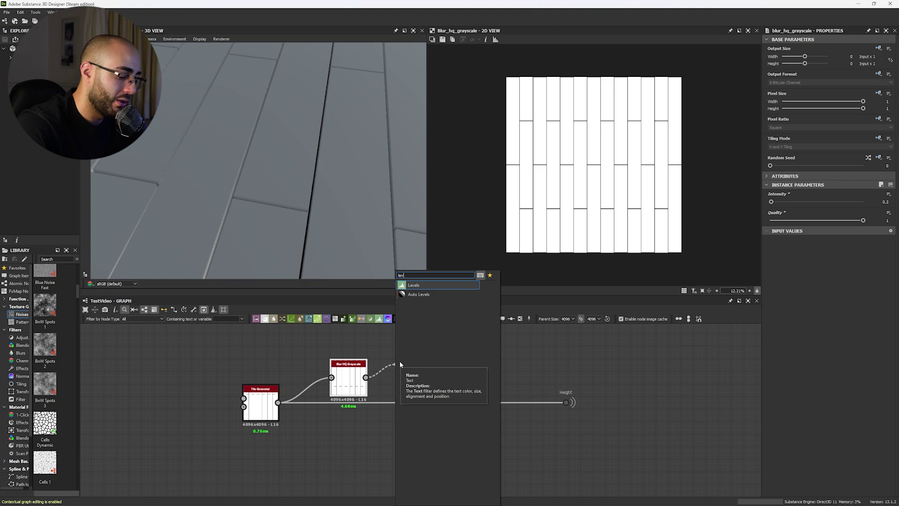
key(Return)
scroll(575, 227, up, 5)
drag(563, 404, 428, 365)
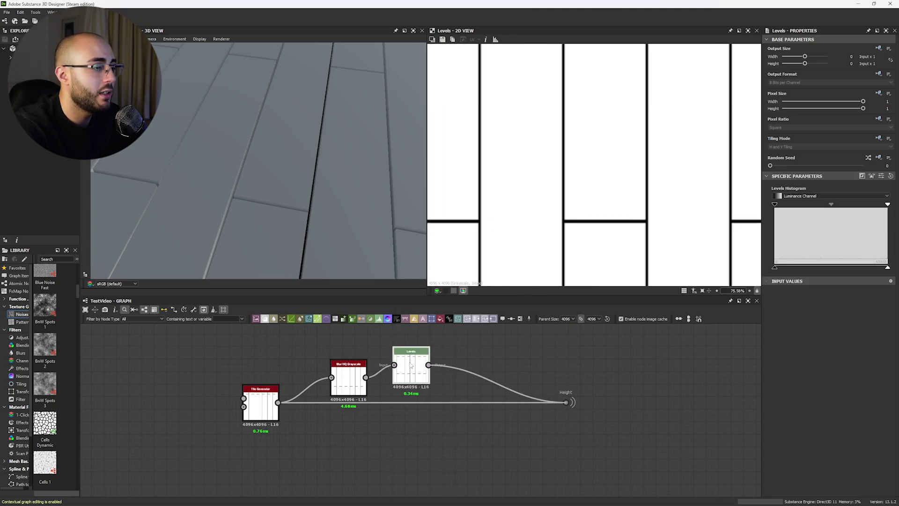
Raise the Levels node's black input point slightly to thin the gaps between the tiles
drag(365, 197, 387, 190)
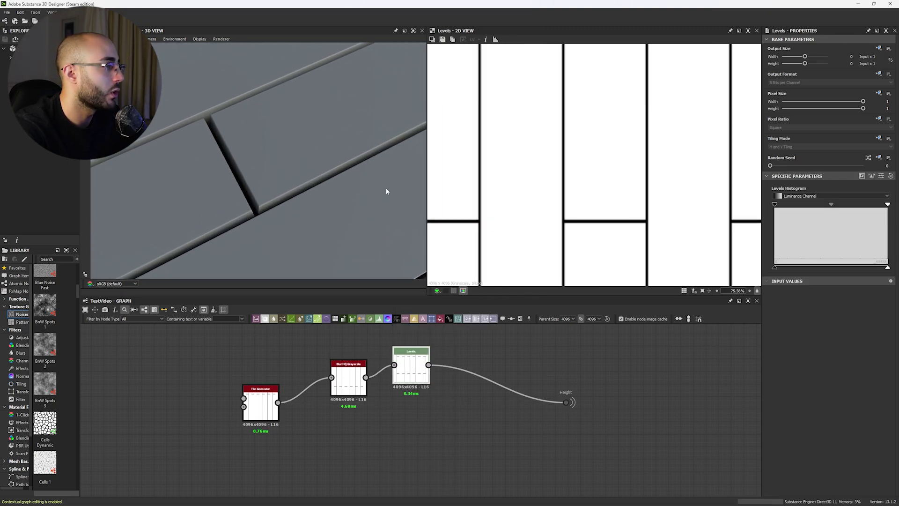
drag(775, 205, 791, 207)
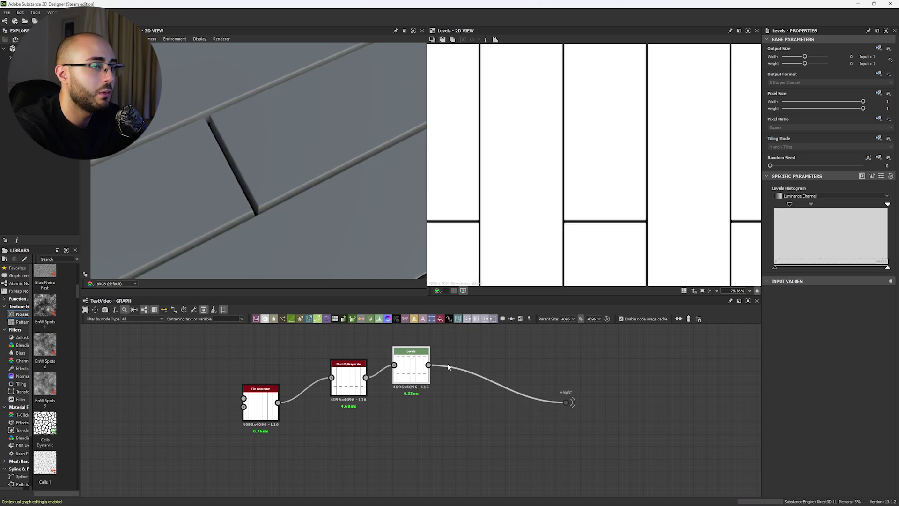
Line up the Tile Generator, Blur HQ Grayscale and Levels nodes in one row with Height, leaving free space before the output
scroll(330, 200, down, 5)
drag(327, 204, 232, 183)
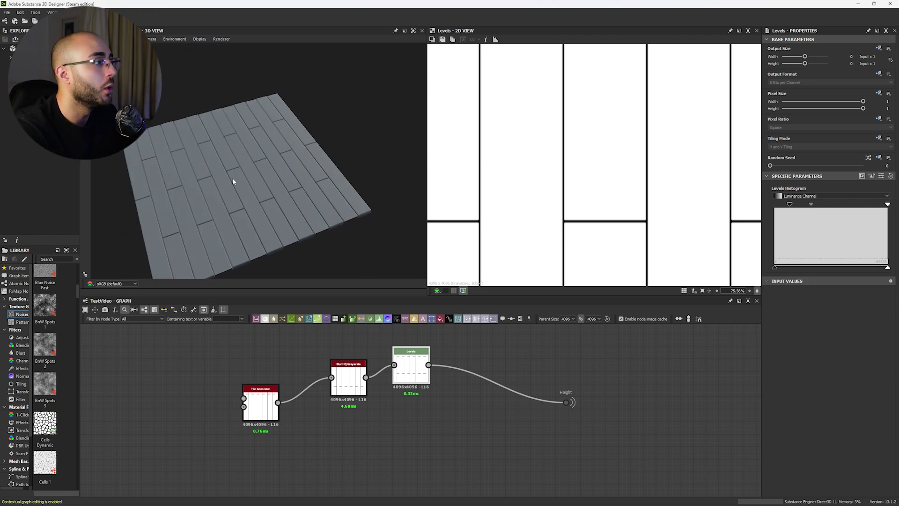
drag(351, 384, 324, 409)
drag(411, 367, 398, 404)
middle_drag(348, 389, 454, 380)
drag(335, 360, 552, 425)
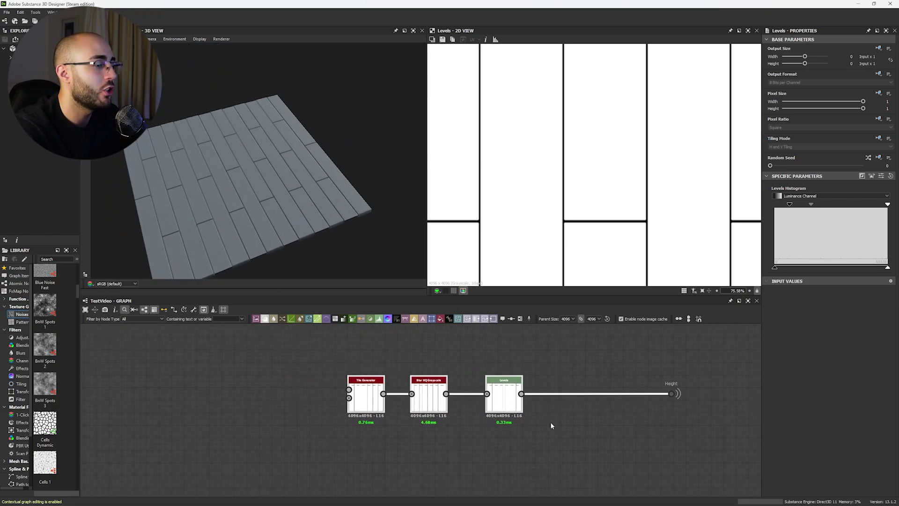
drag(508, 399, 206, 399)
middle_drag(232, 396, 197, 374)
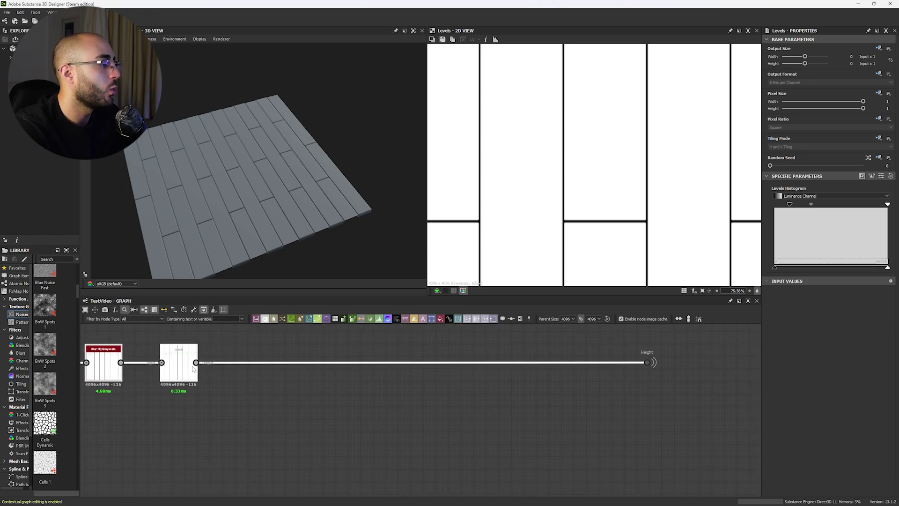
Add a Slope Blur Grayscale node fed by the Levels node
drag(195, 363, 307, 394)
text(slo)
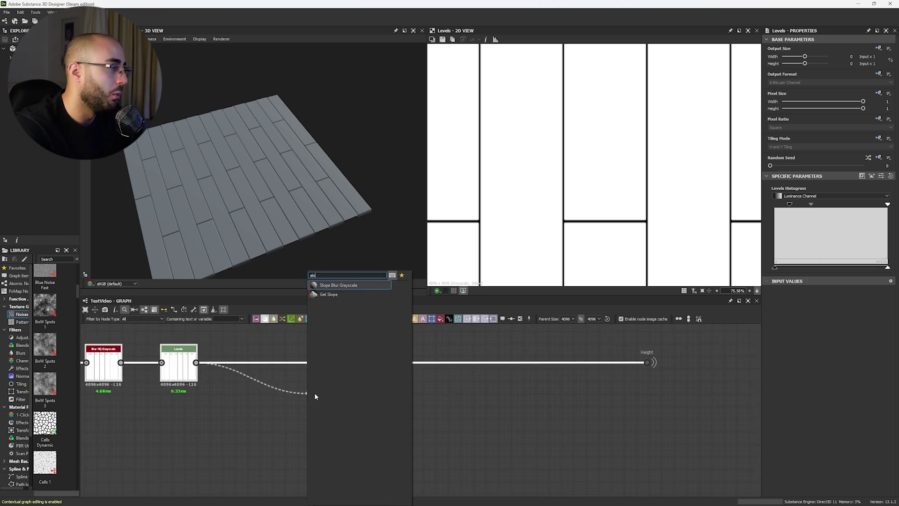
key(Return)
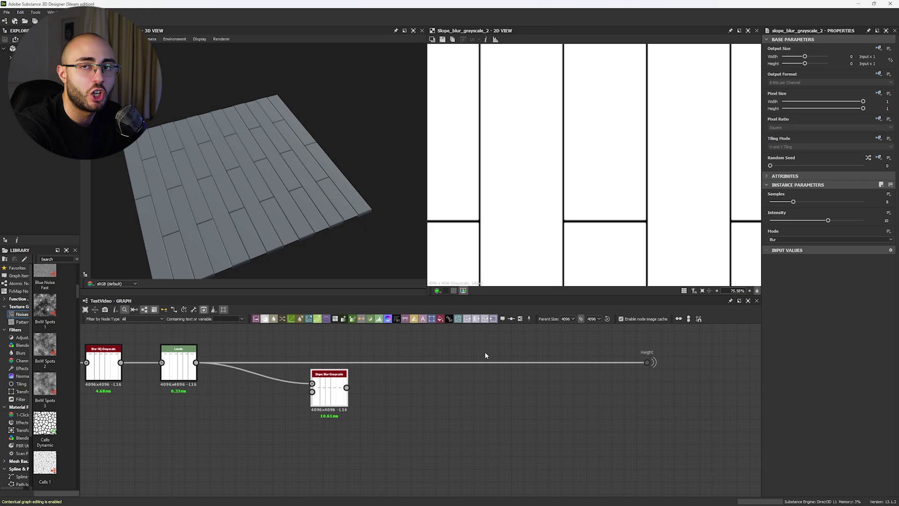
Add a Clouds 2 noise node below the chain and connect it to the Slope input of the Slope Blur Grayscale
middle_drag(472, 404, 542, 381)
scroll(270, 402, up, 1)
middle_drag(270, 401, 333, 388)
click(333, 389)
key(space)
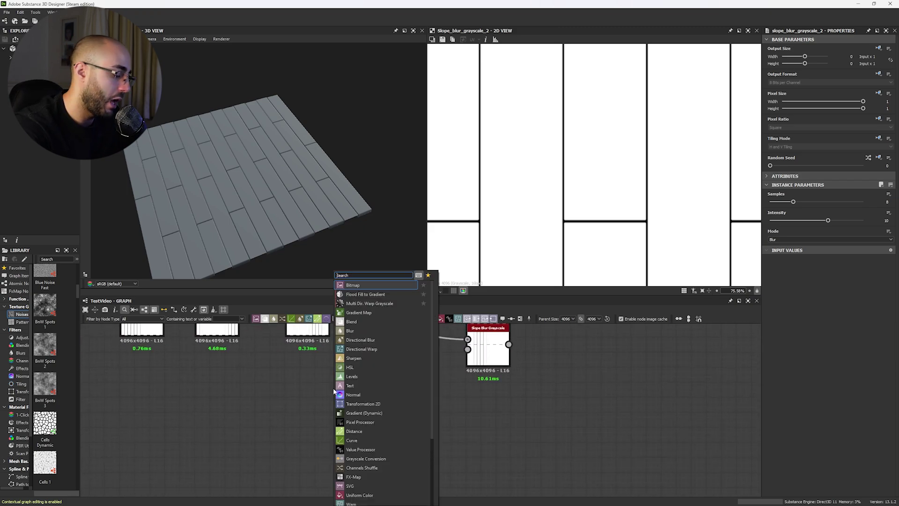
text(clo)
click(369, 322)
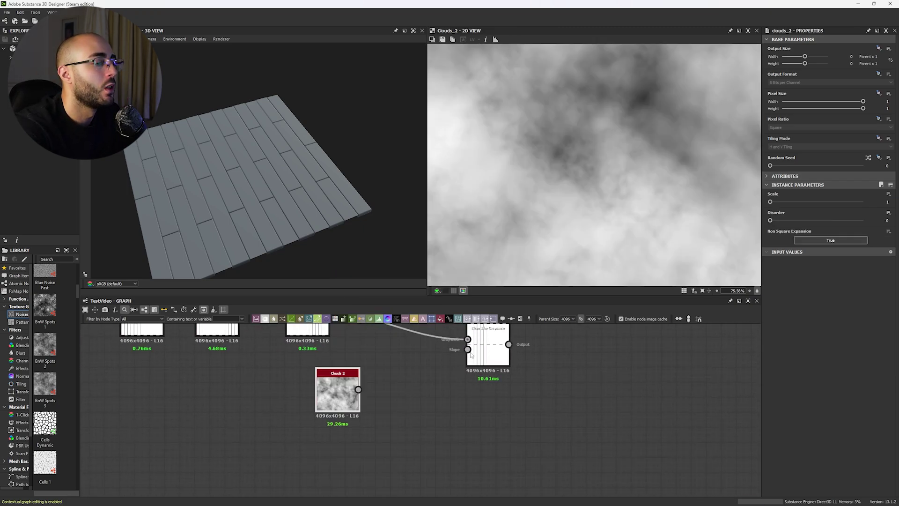
drag(467, 349, 382, 381)
Set the Slope Blur Grayscale's samples to 32 and intensity to 0.1, and inspect the roughened gaps in the 2D view
double_click(485, 353)
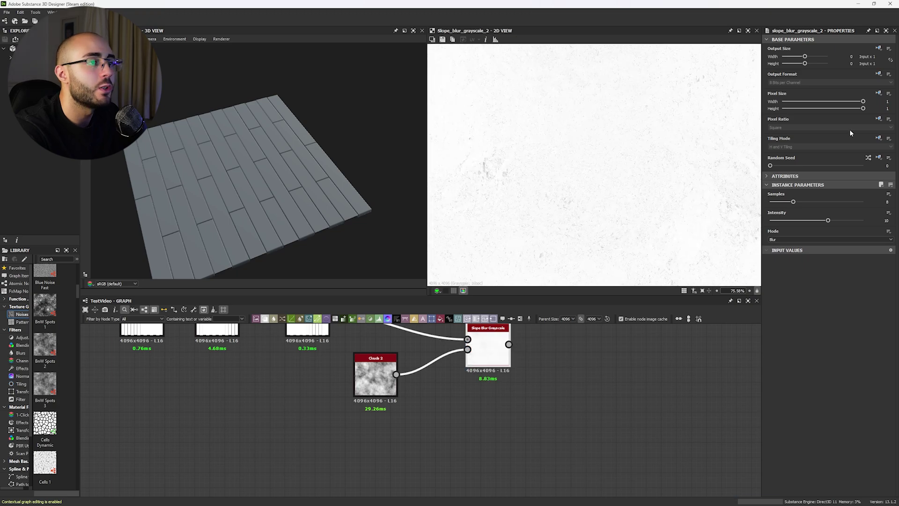
drag(872, 201, 893, 209)
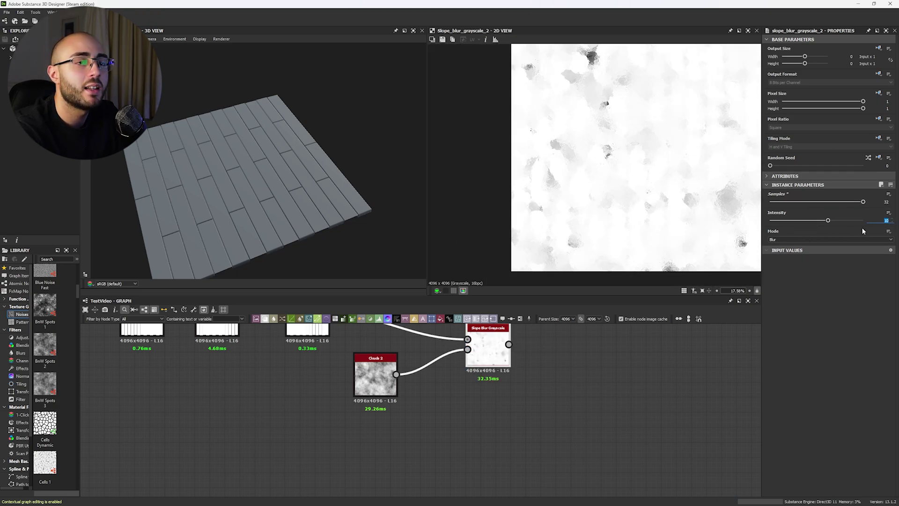
key(Return)
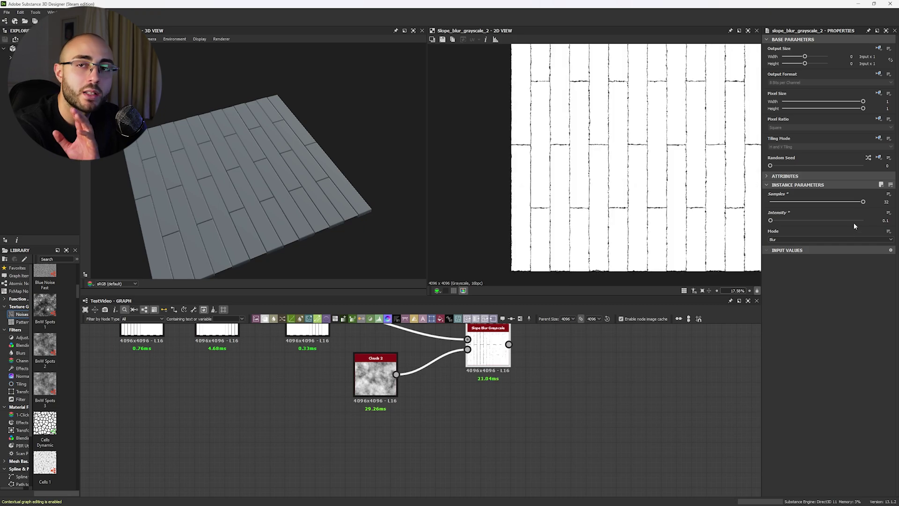
scroll(640, 190, up, 9)
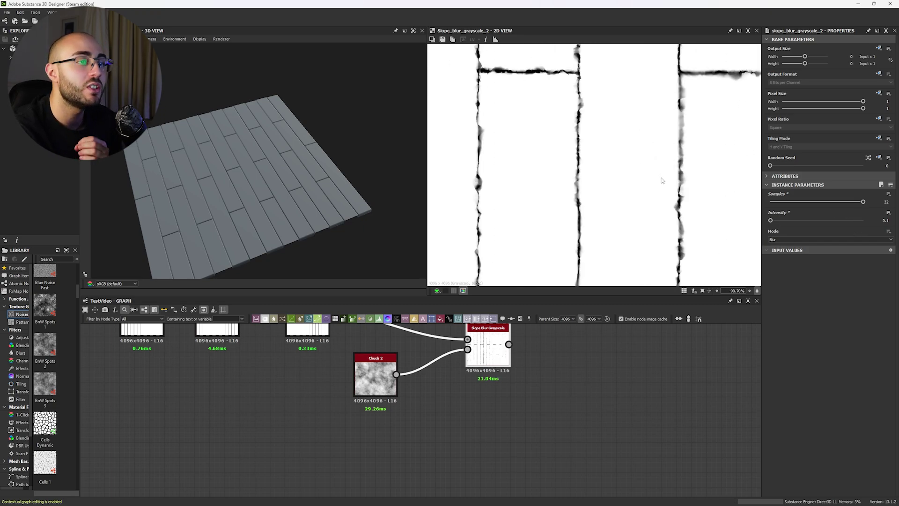
scroll(640, 190, down, 4)
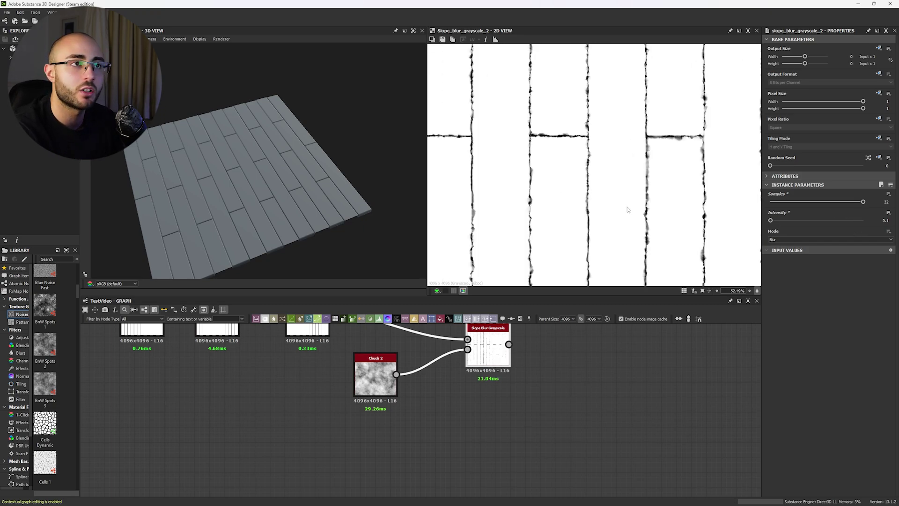
Insert the Slope Blur Grayscale between Levels and the Height output, and move it in line with the node row
middle_drag(485, 353, 440, 461)
scroll(440, 462, down, 3)
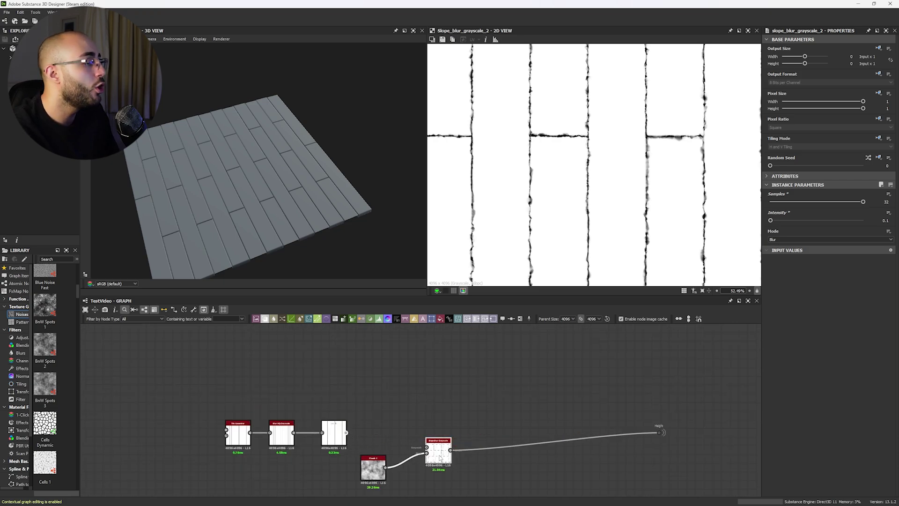
drag(426, 447, 347, 432)
scroll(309, 220, up, 6)
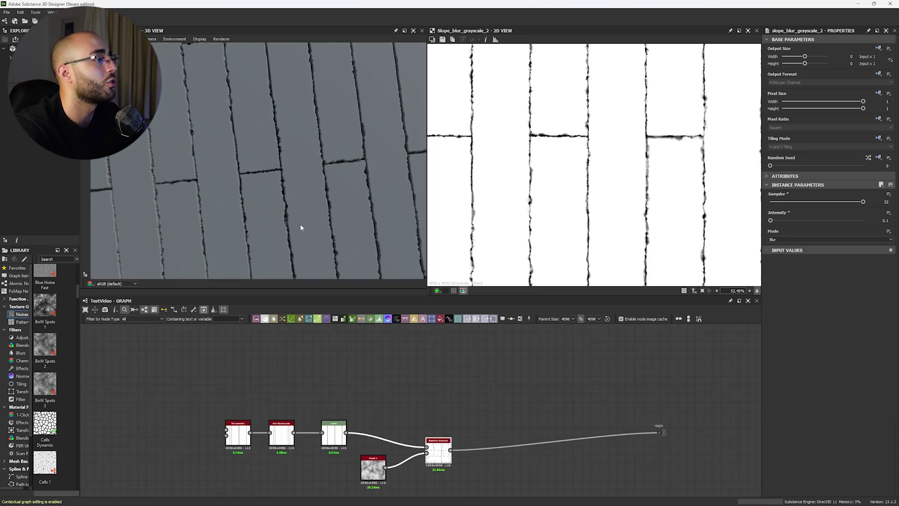
scroll(302, 223, down, 3)
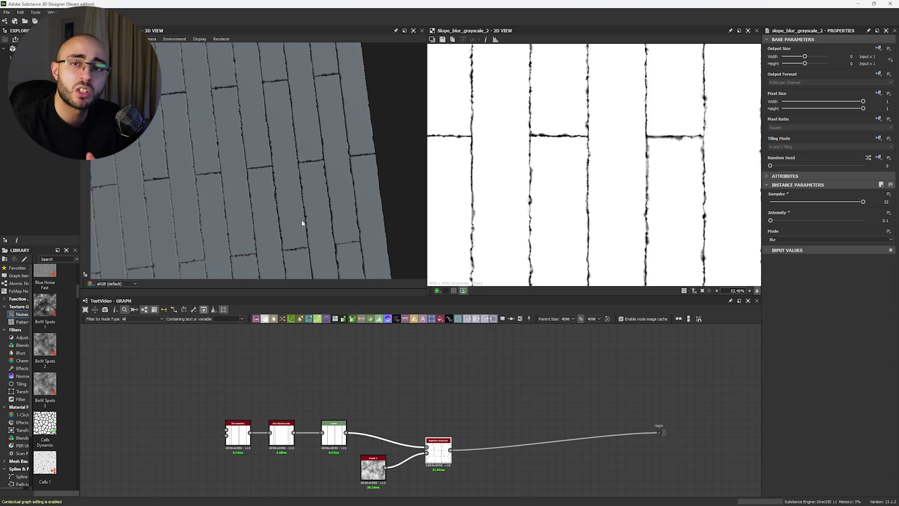
drag(440, 452, 414, 436)
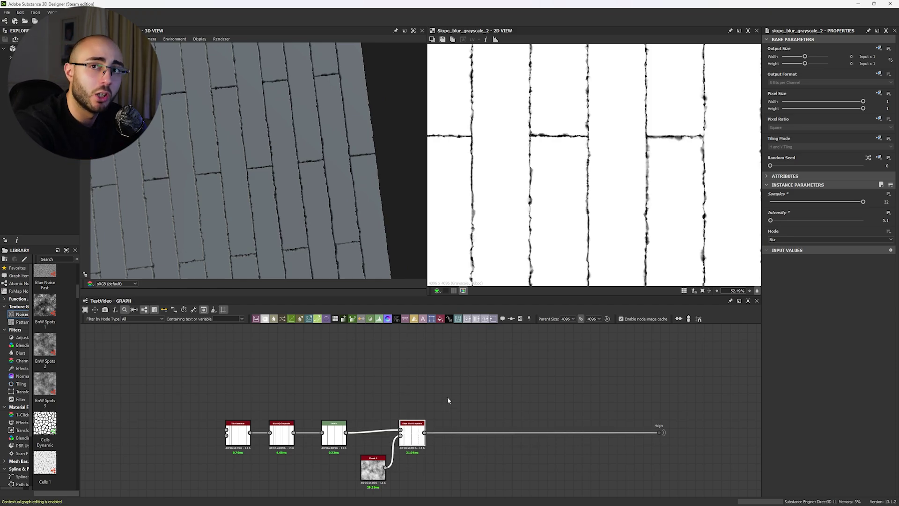
middle_drag(447, 406, 467, 374)
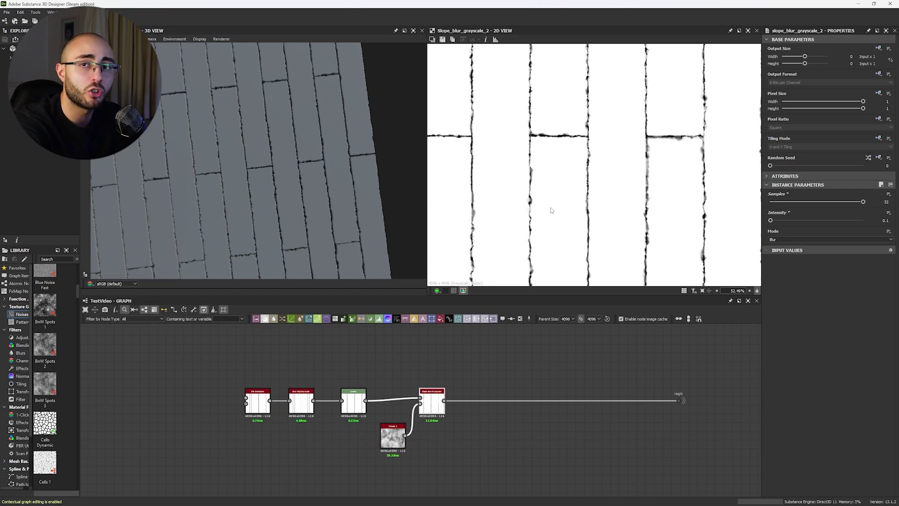
Switch the Slope Blur Grayscale's mode to Min, set its intensity to 0.02 and inspect the plank edges in 3D
mouse_move(238, 208)
mouse_down()
mouse_move(253, 182)
mouse_move(248, 210)
mouse_up()
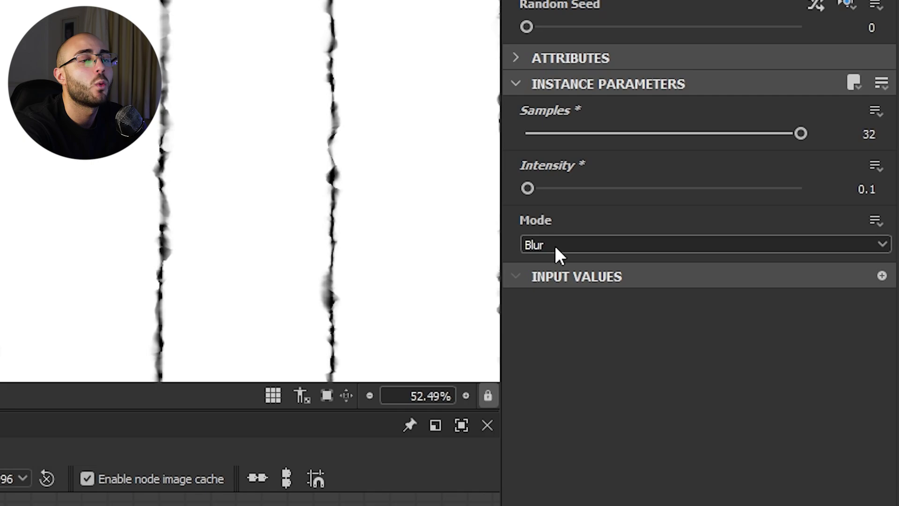
click(554, 244)
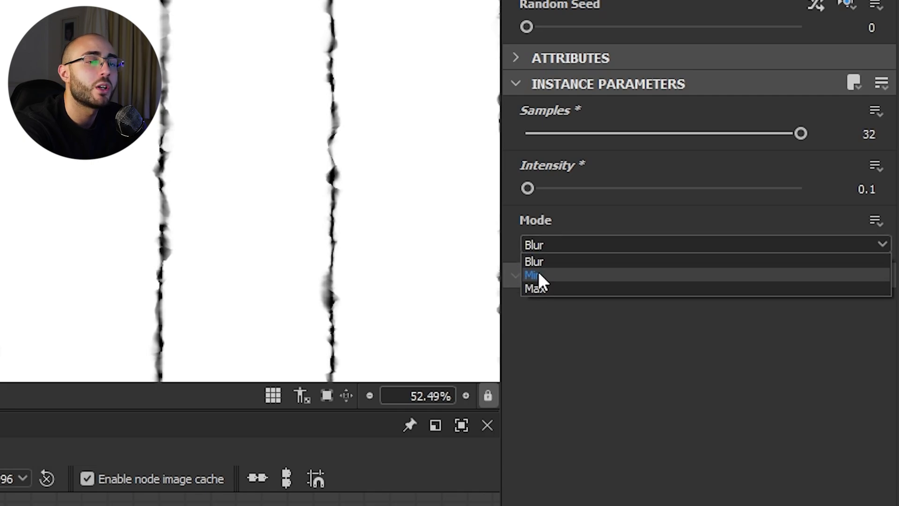
click(538, 273)
scroll(651, 225, up, 5)
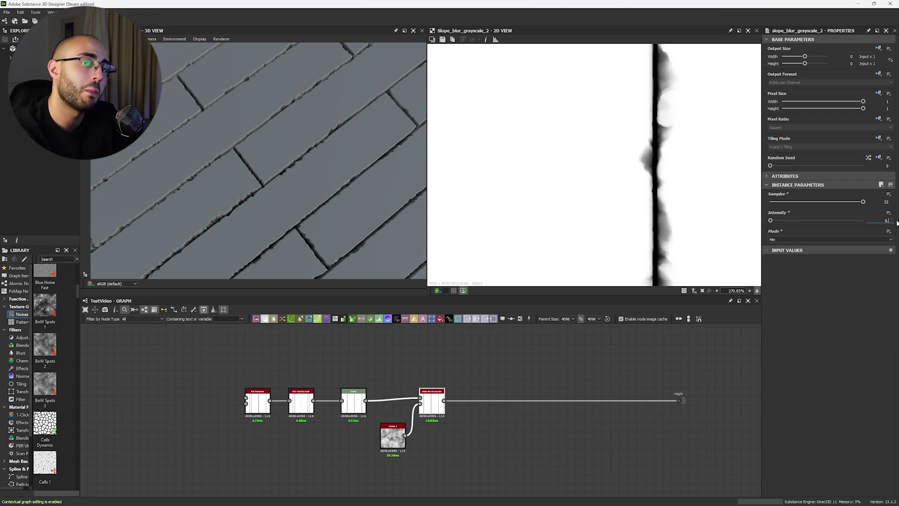
key(Return)
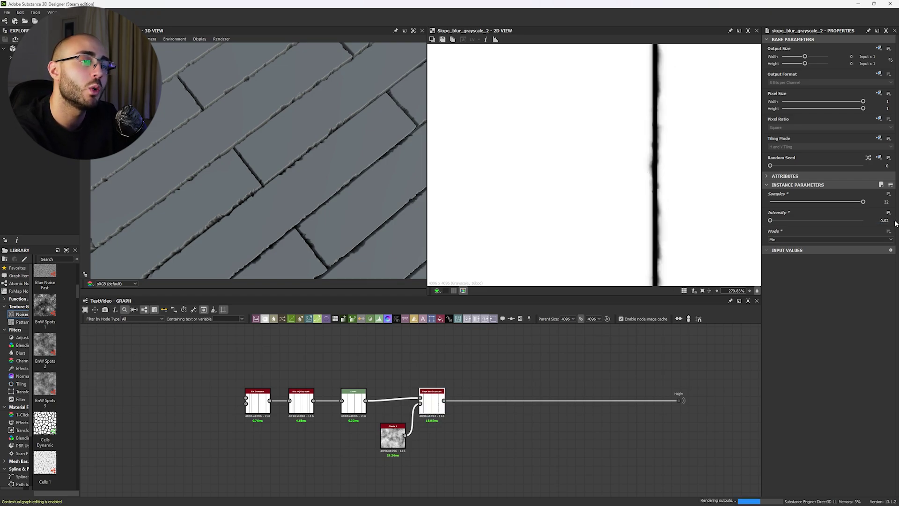
scroll(286, 219, up, 5)
scroll(274, 228, down, 2)
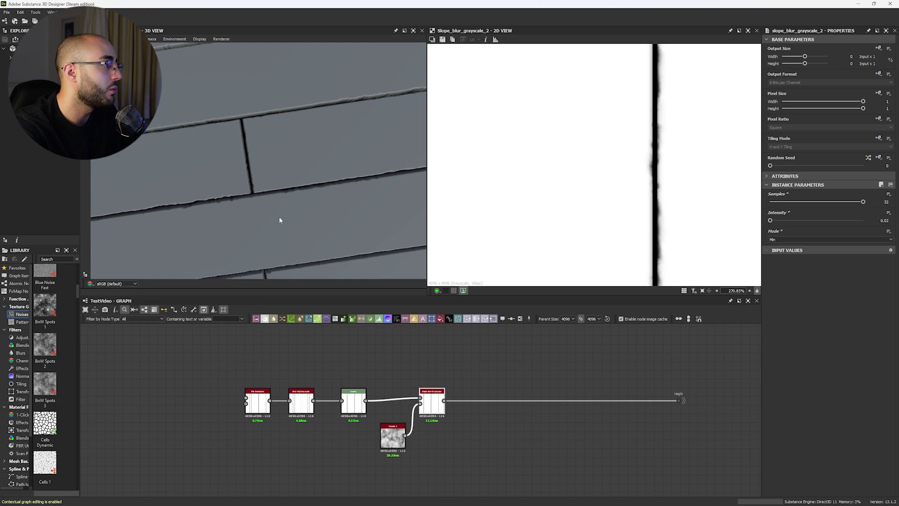
Insert a Blur HQ Grayscale with intensity 0.3 between Clouds 2 and the Slope Blur Grayscale
middle_drag(420, 477, 452, 437)
drag(442, 406, 358, 438)
text(blur hq)
key(Return)
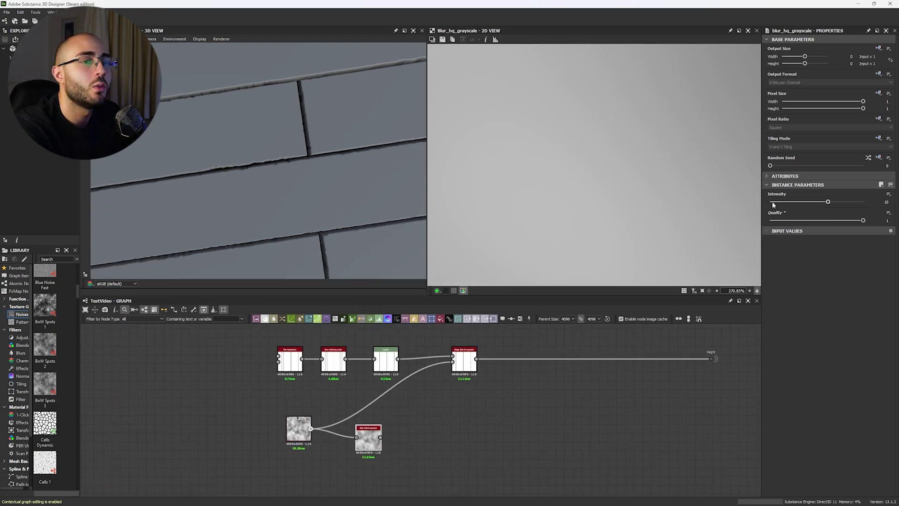
drag(450, 373, 364, 430)
scroll(233, 163, down, 5)
drag(232, 162, 353, 305)
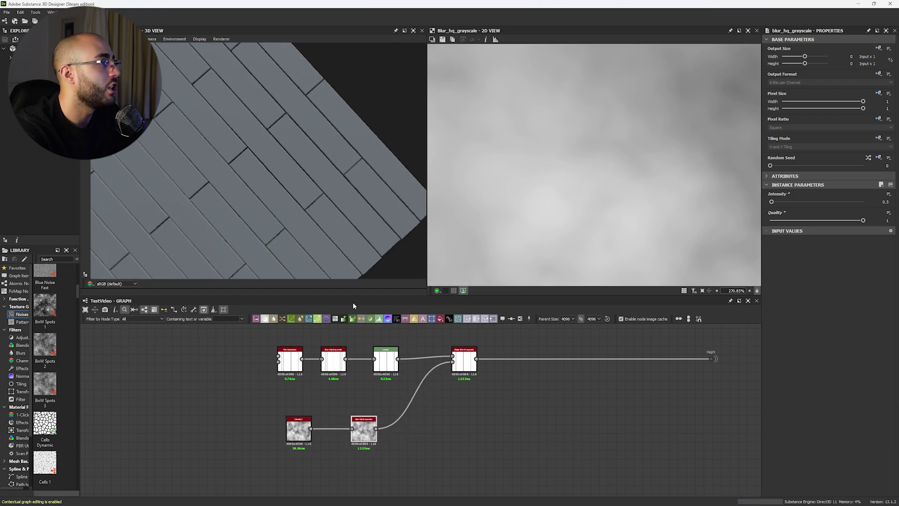
Move the Clouds 2 and its blur node up beneath the main row, and shift the whole chain away from the Height output
drag(272, 420, 381, 444)
drag(365, 427, 387, 401)
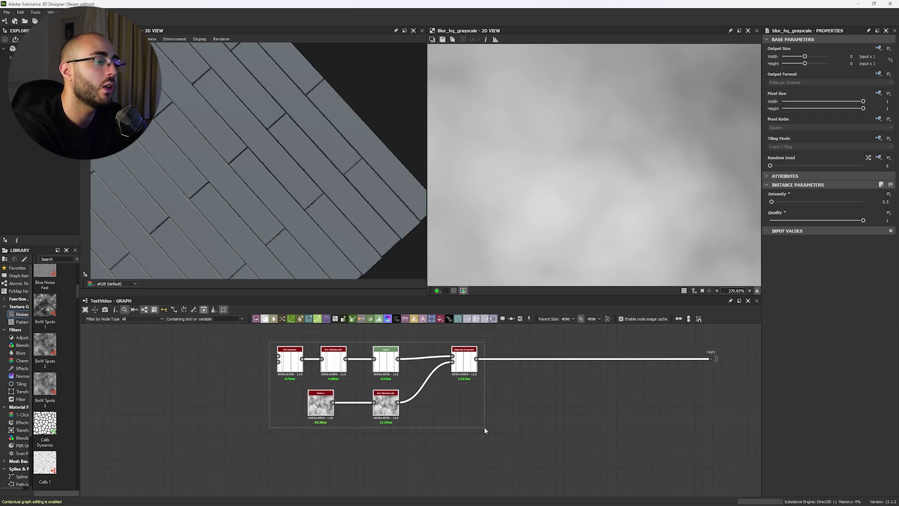
middle_drag(468, 363, 408, 358)
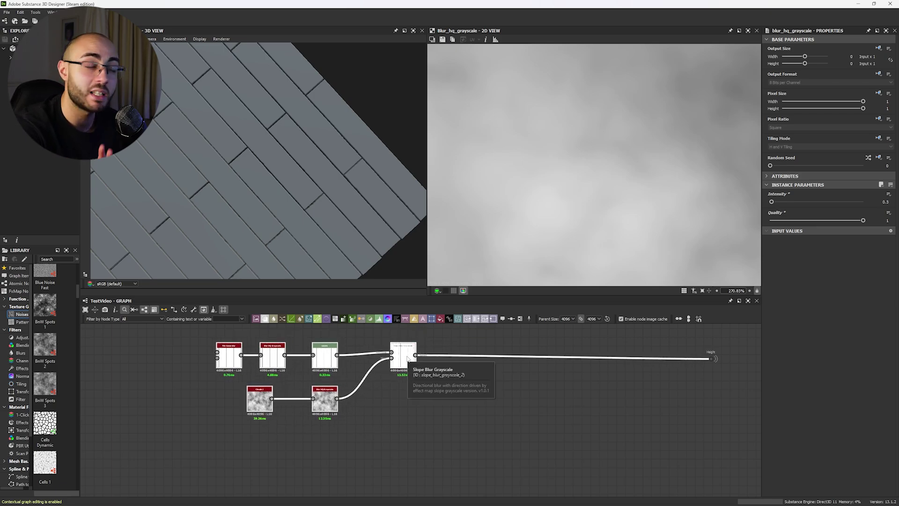
drag(276, 208, 290, 203)
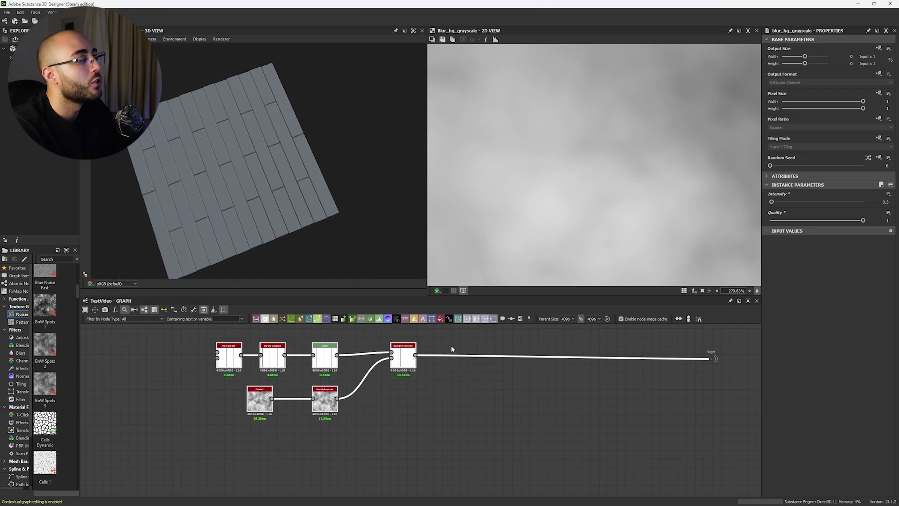
Add a Flood Fill node fed by the Slope Blur Grayscale and examine its per-plank gradients in the 2D view
middle_drag(416, 361, 350, 387)
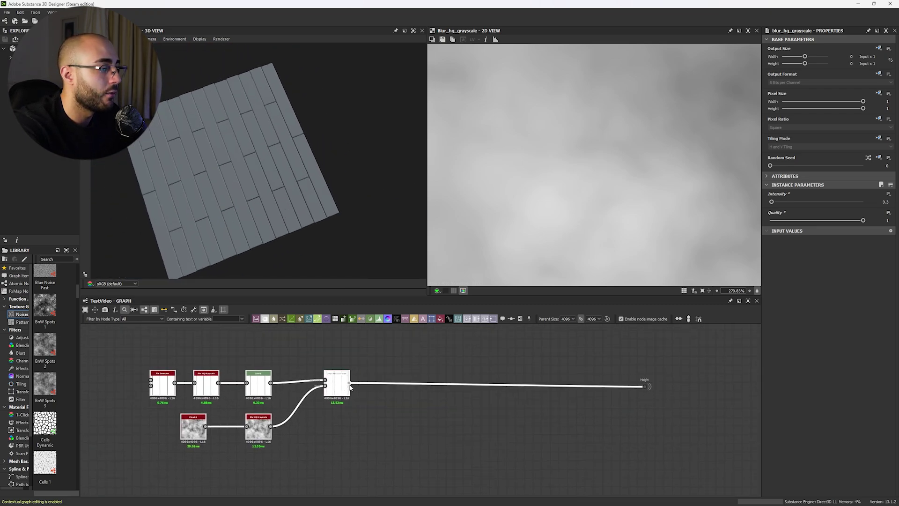
drag(349, 383, 382, 345)
text(floo)
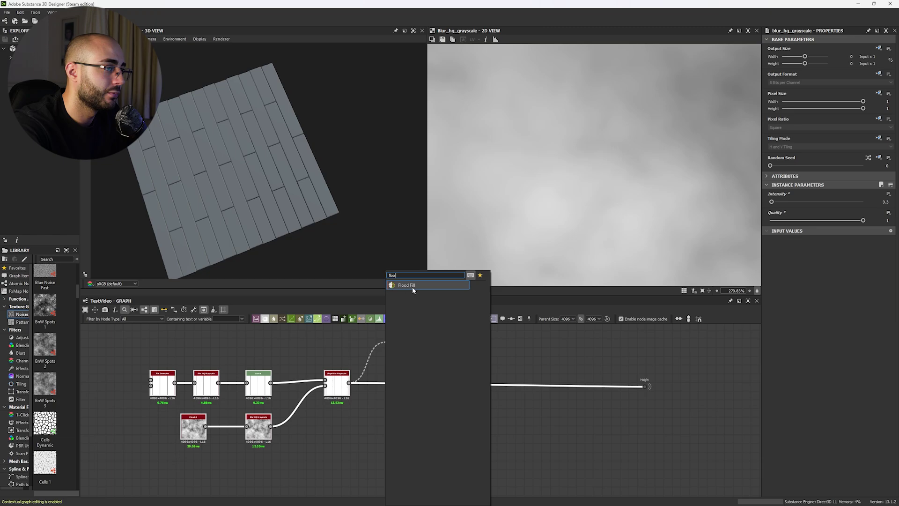
click(412, 286)
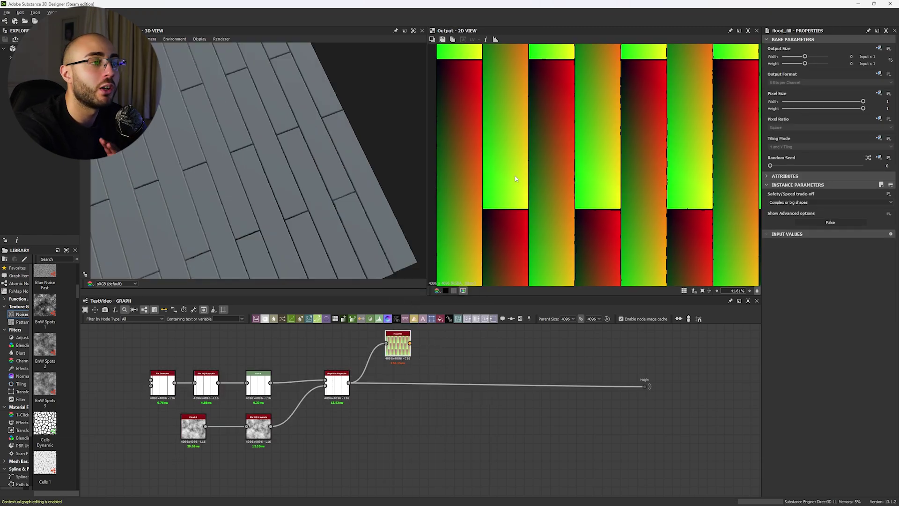
scroll(530, 183, up, 5)
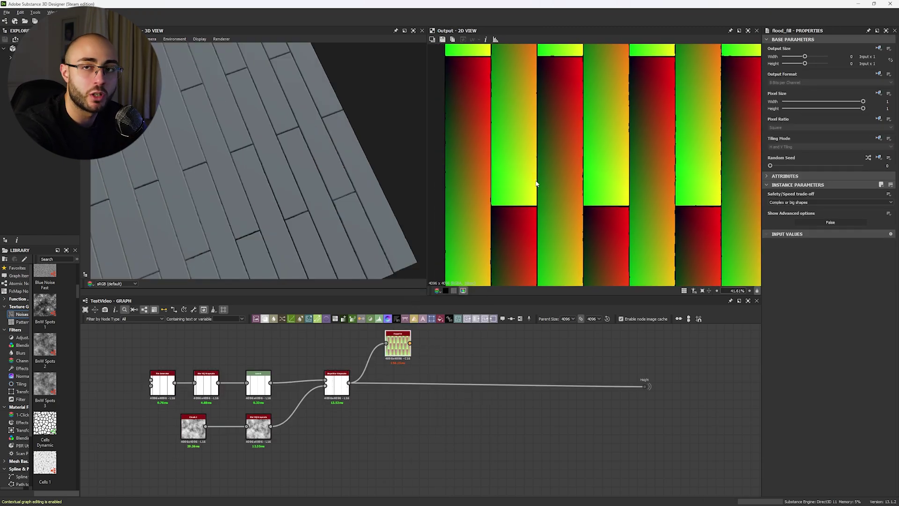
scroll(531, 213, up, 6)
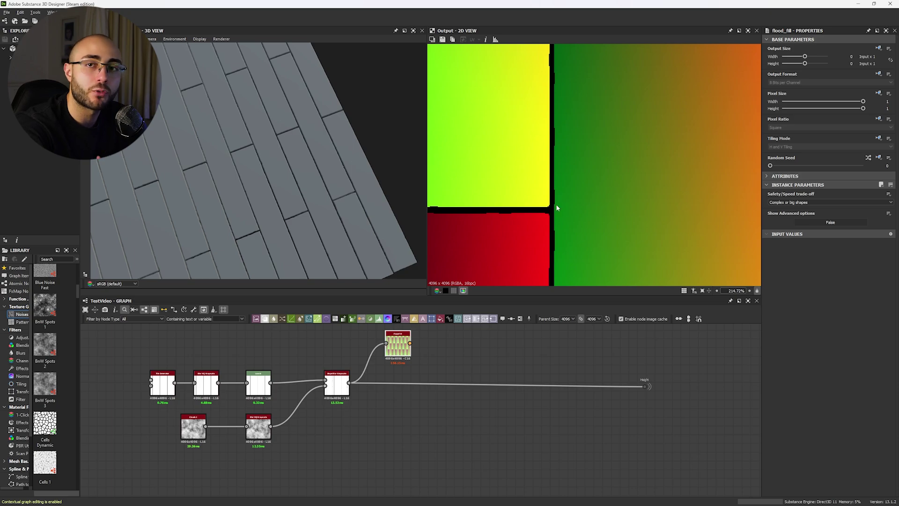
scroll(557, 203, down, 20)
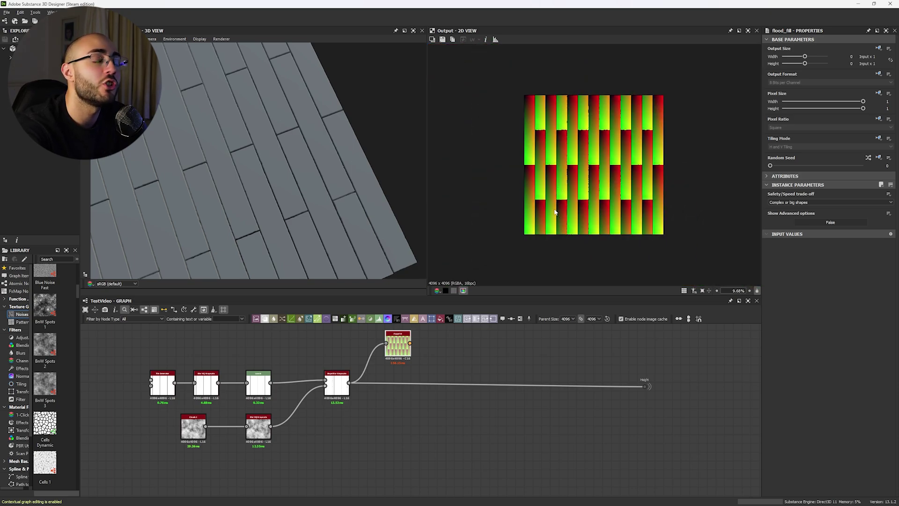
Add a Flood Fill to Random Grayscale node and a Flood Fill to Gradient node, both fed by the Flood Fill
drag(411, 343, 448, 341)
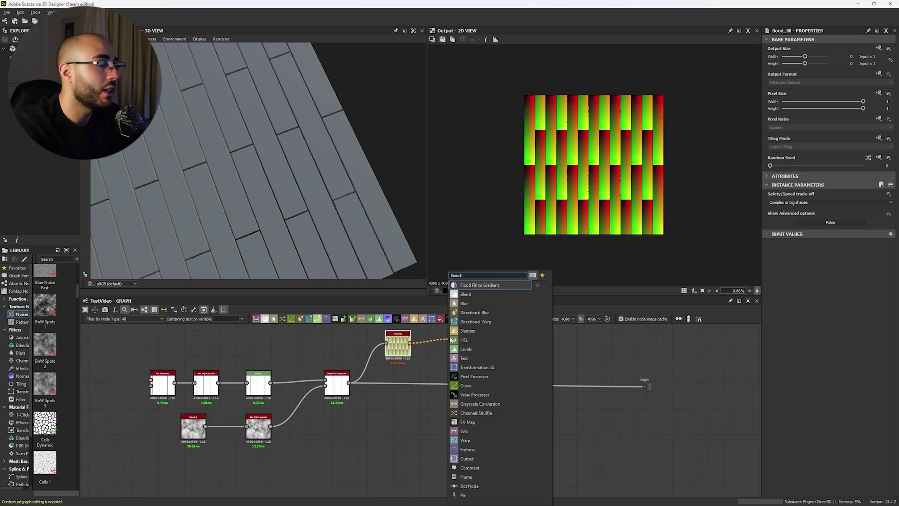
text(flo)
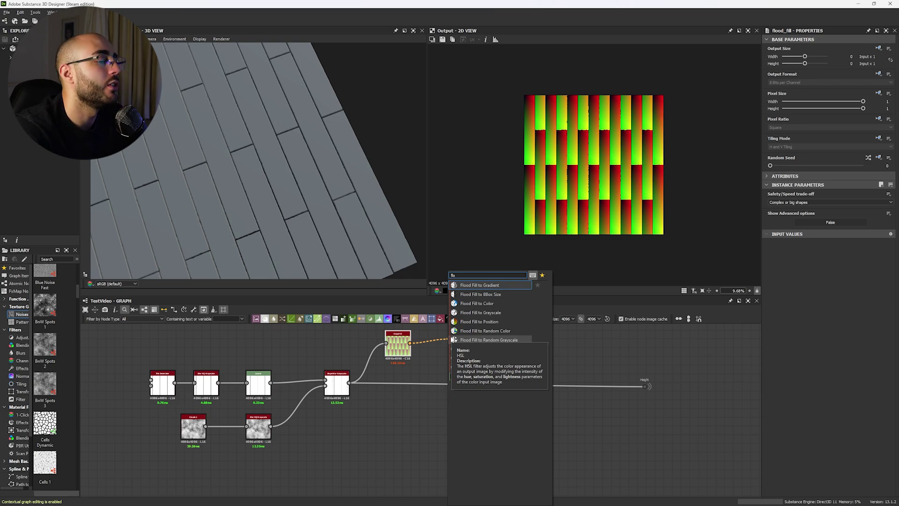
click(512, 340)
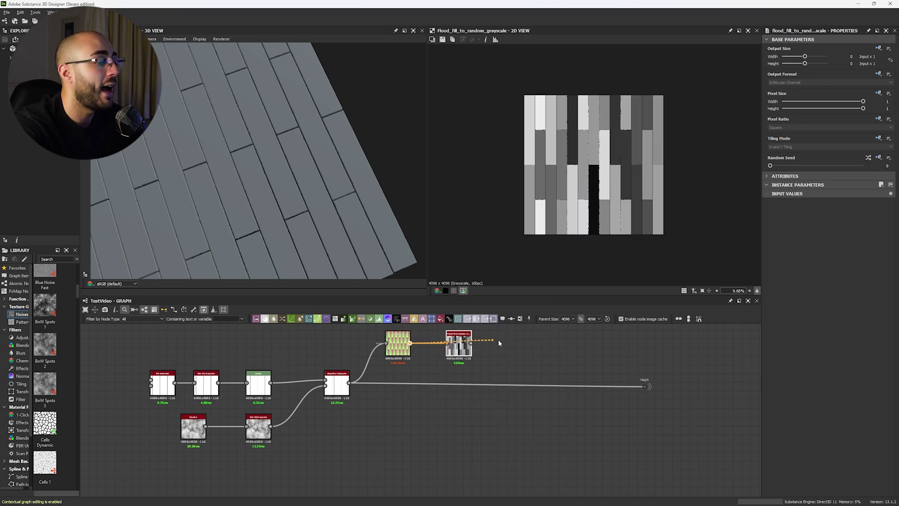
drag(499, 343, 521, 344)
text(flo)
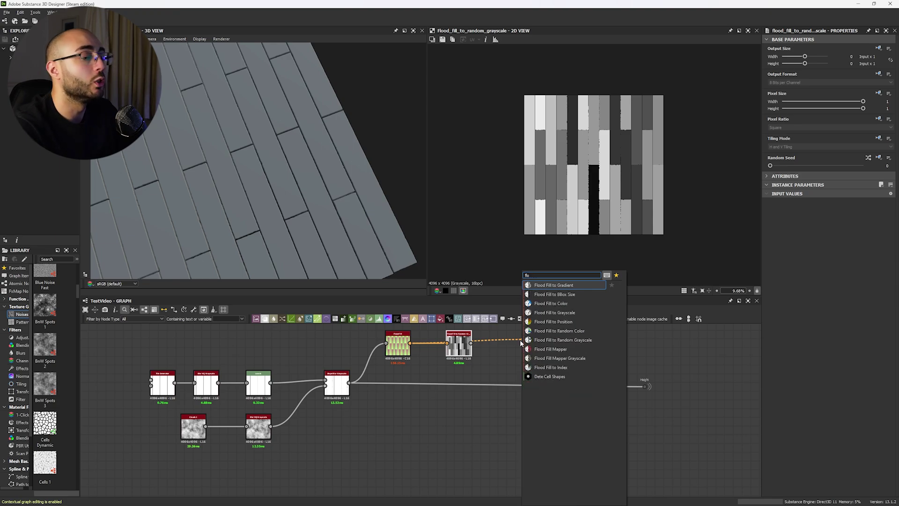
key(Return)
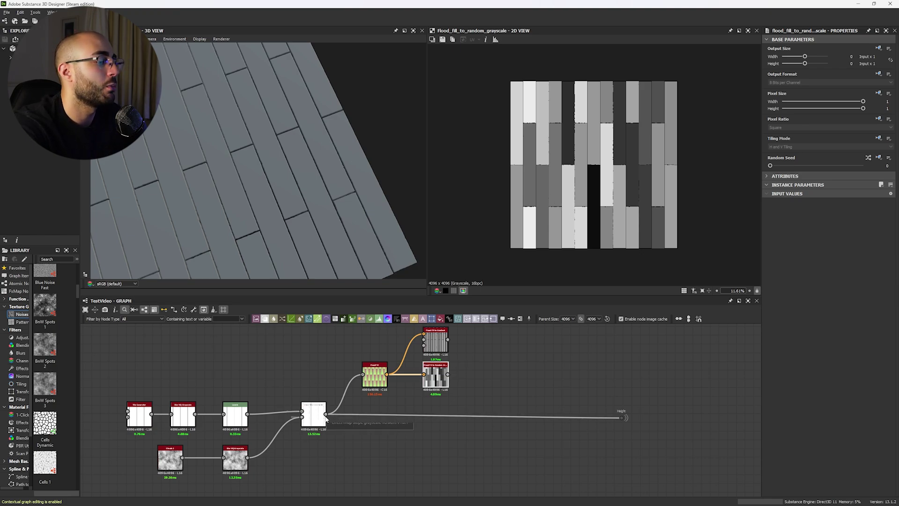
Blend the random grayscale over the Slope Blur Grayscale in Multiply mode and feed the result into the Height output
drag(326, 414, 442, 418)
text(blend)
key(Return)
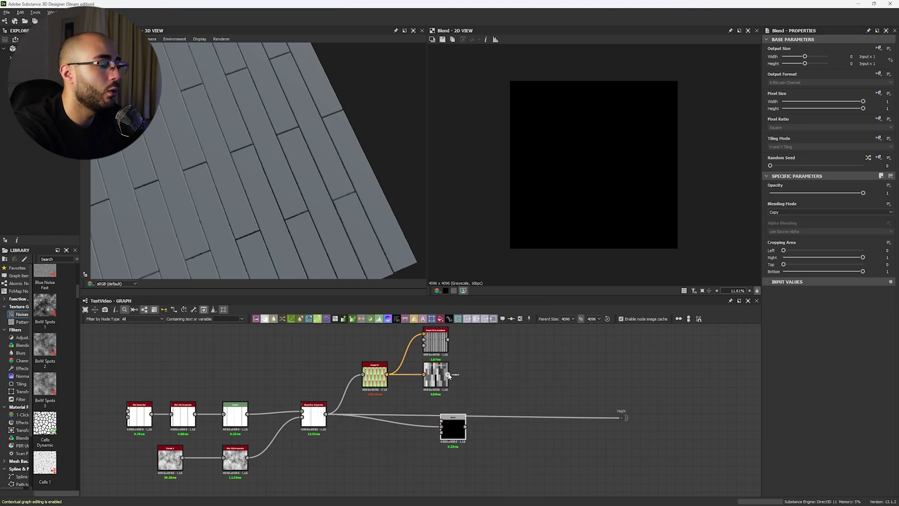
drag(448, 375, 442, 420)
click(829, 212)
click(796, 234)
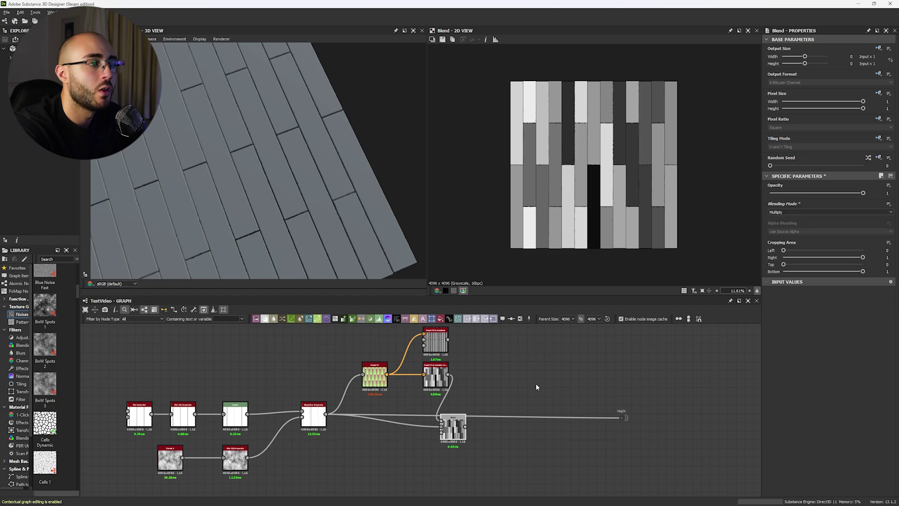
drag(453, 423, 522, 411)
drag(273, 217, 325, 174)
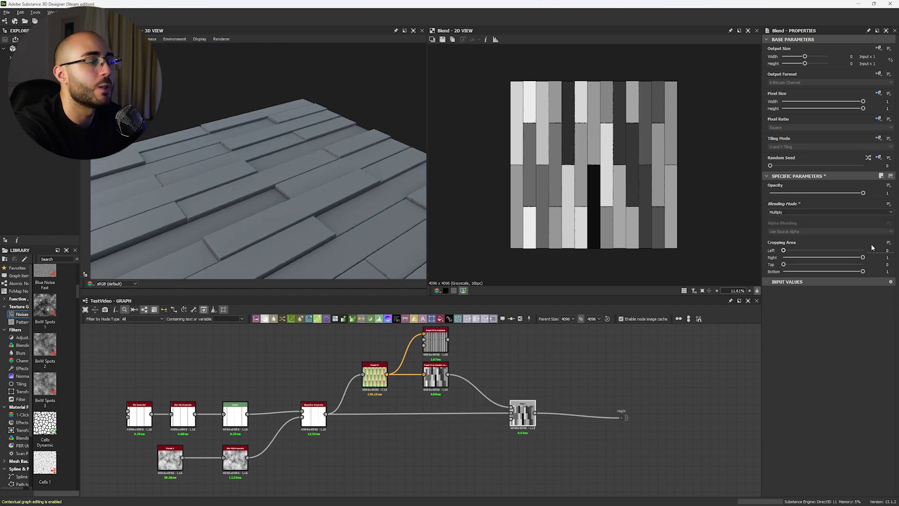
Lower the Multiply Blend's opacity to 0.43 and check the plank height differences in 3D
drag(824, 194, 828, 193)
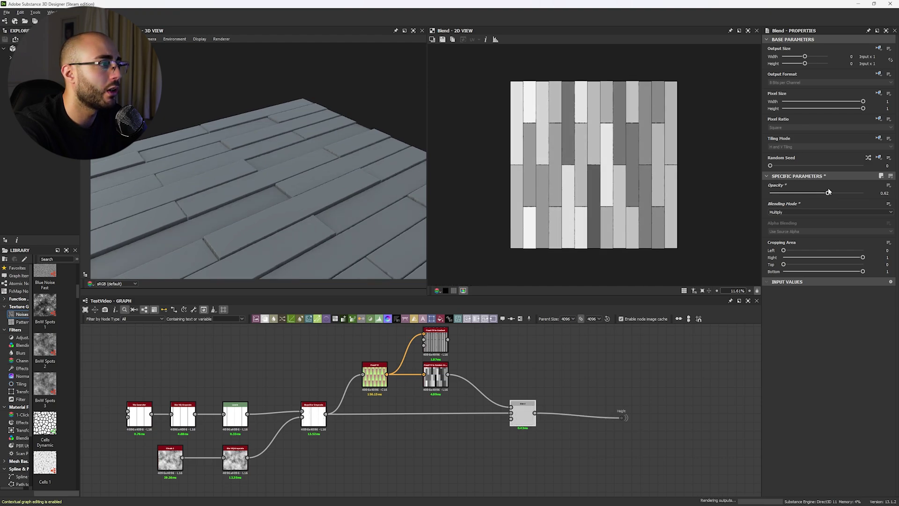
drag(364, 202, 337, 188)
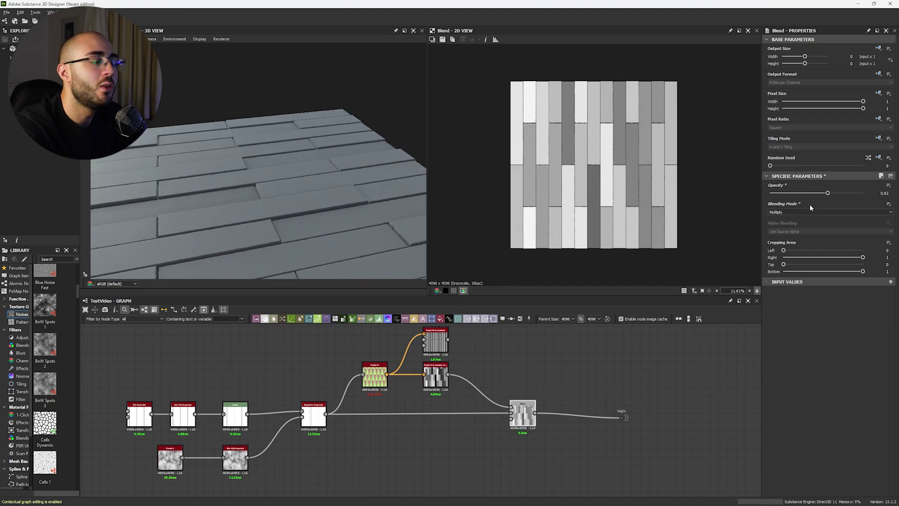
drag(814, 195, 810, 193)
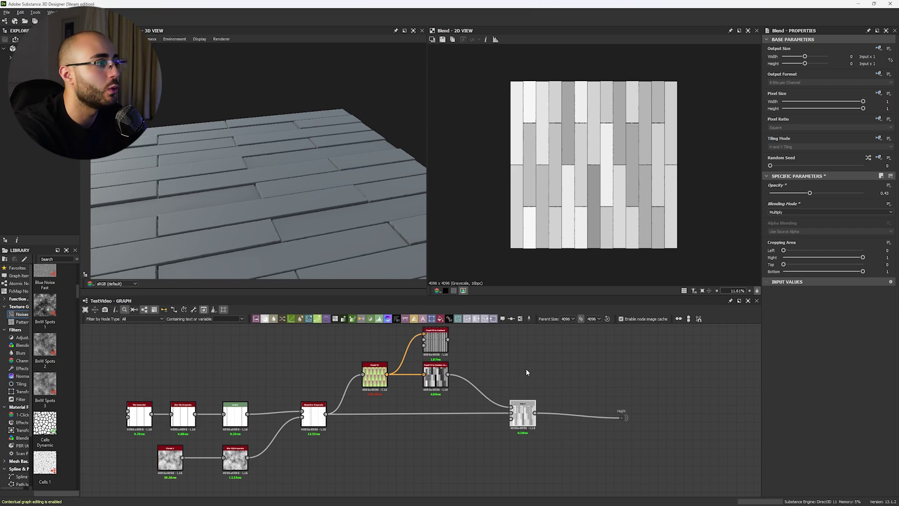
drag(262, 188, 201, 186)
Duplicate the Blend between the first one and the Height output, using the Flood Fill to Gradient as its foreground
drag(525, 412, 482, 410)
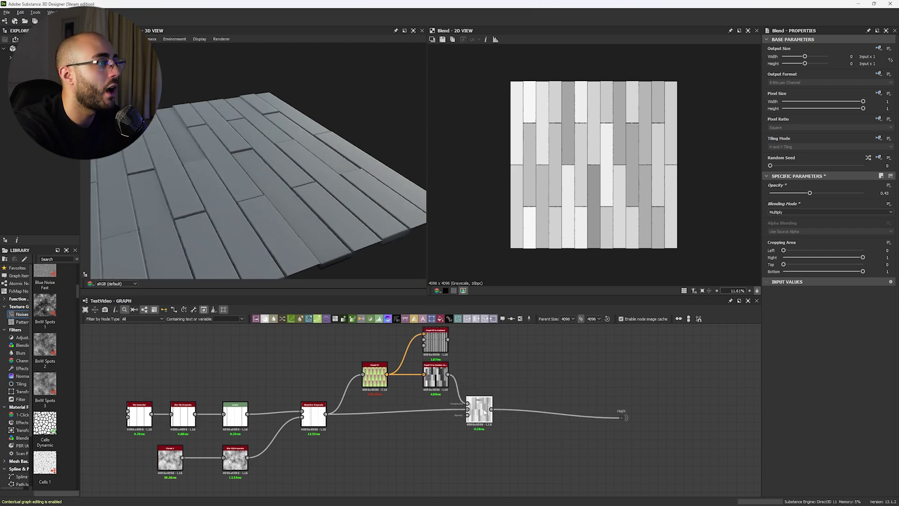
key(ctrl+shift+d)
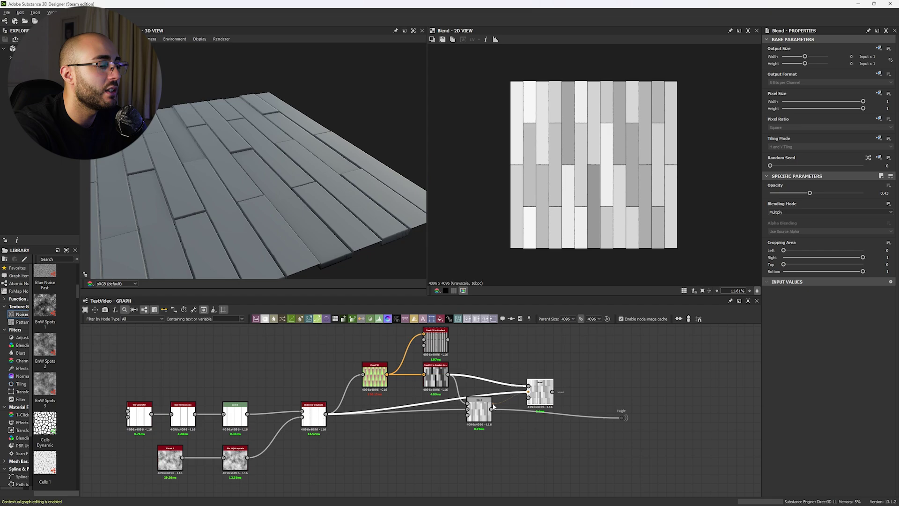
drag(466, 360, 448, 340)
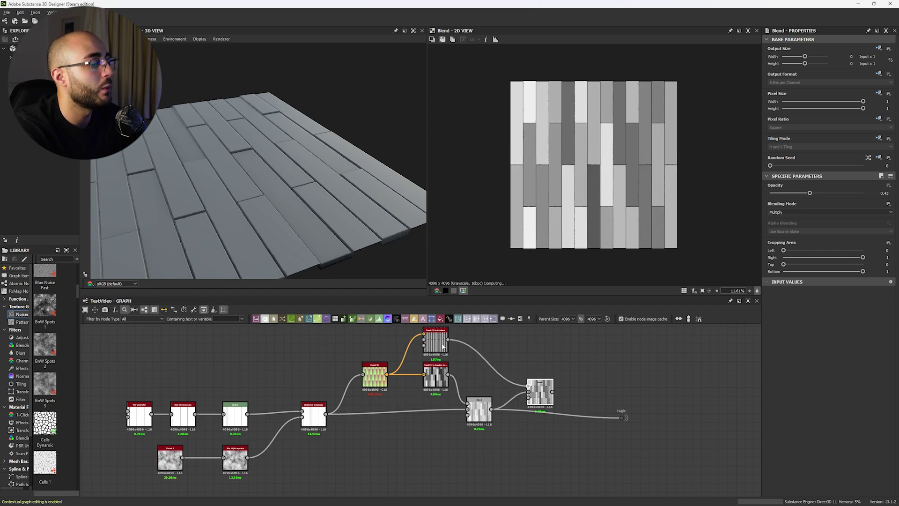
drag(606, 416, 620, 417)
drag(540, 392, 540, 411)
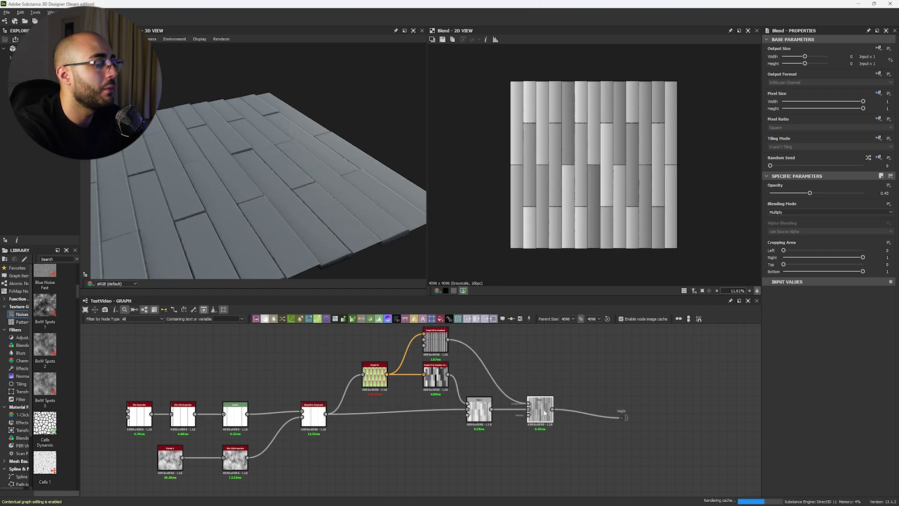
drag(293, 187, 319, 182)
Set the Flood Fill to Gradient's angle variation to 1 and inspect the tilted planks in 3D
click(438, 341)
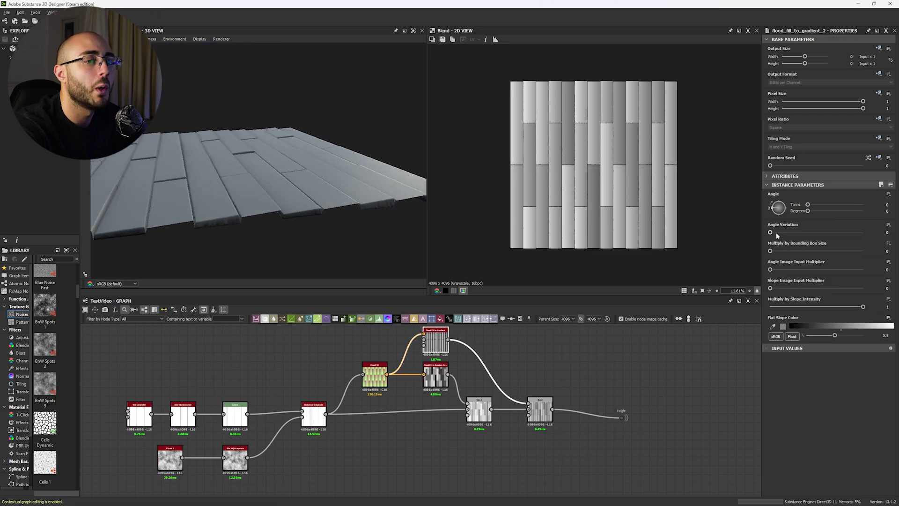
drag(776, 232, 863, 232)
drag(335, 173, 367, 191)
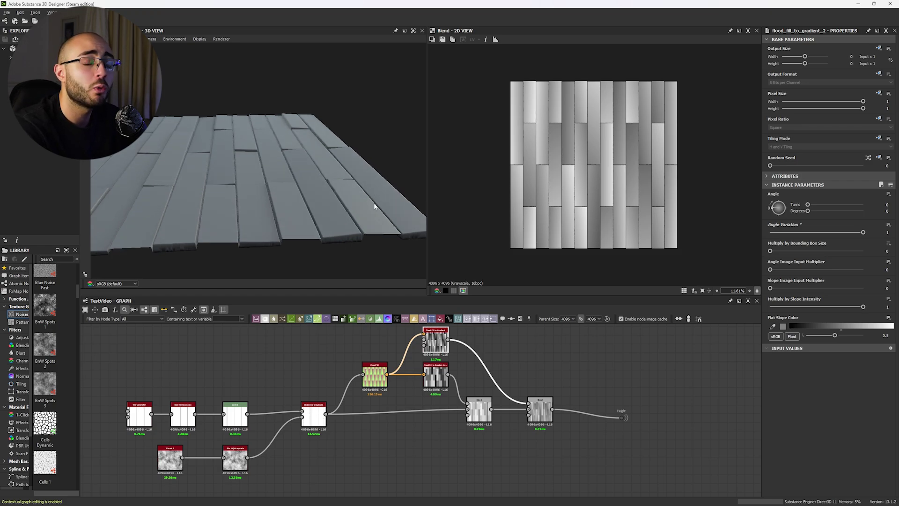
Shift the Flood Fill and its random grayscale node away from the Blend nodes to make room in the graph
middle_drag(348, 353, 332, 341)
scroll(373, 383, up, 2)
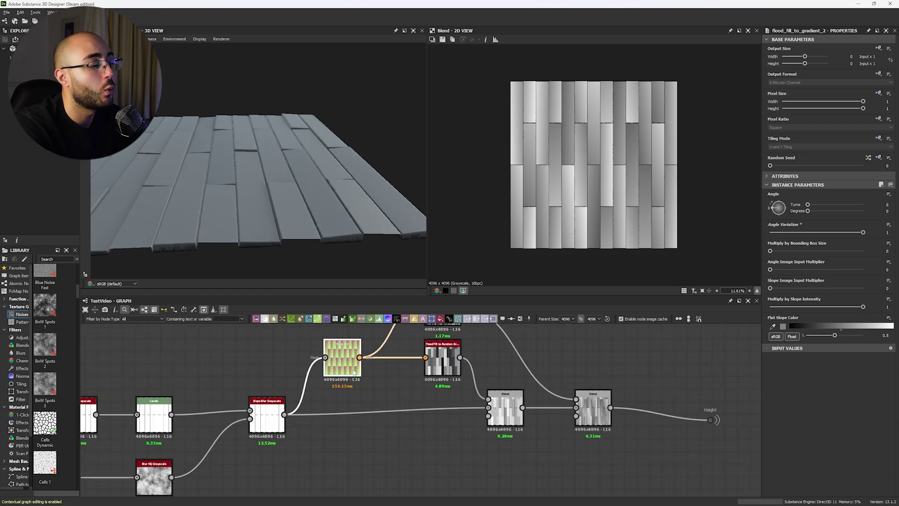
drag(356, 363, 336, 363)
drag(442, 365, 405, 365)
middle_drag(412, 401, 392, 339)
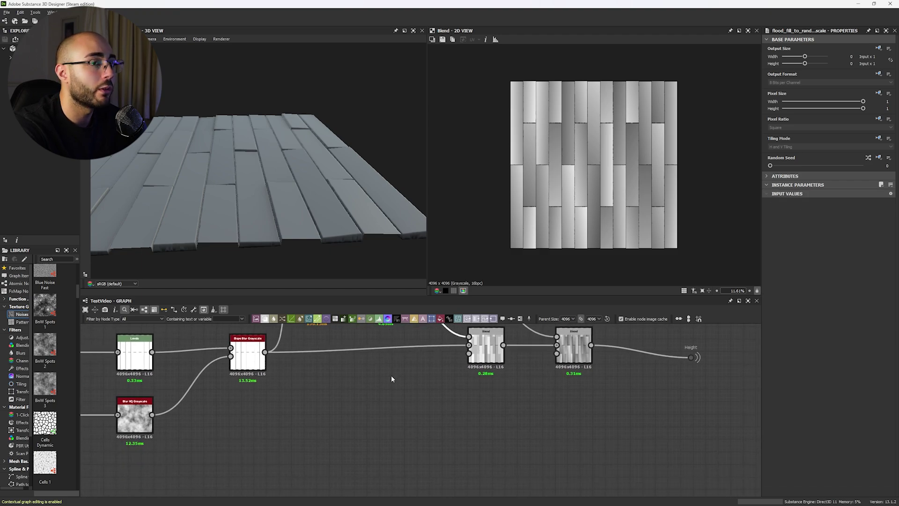
Duplicate the Flood Fill to Random Grayscale below the main row and set the copy's random seed to 1
key(ctrl+d)
double_click(387, 388)
drag(772, 166, 781, 167)
Add a Histogram Scan after the duplicated random grayscale, with contrast 1 and position 0.47
drag(397, 395, 437, 419)
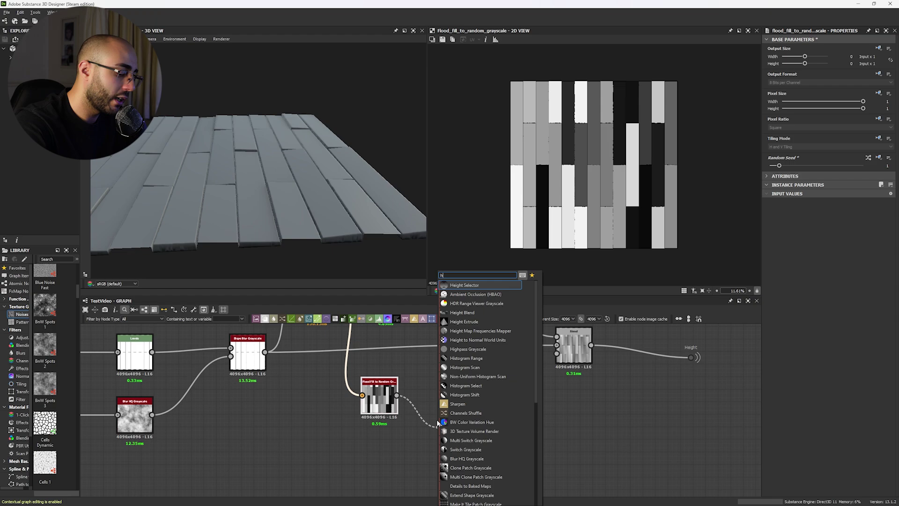
text(hi)
click(468, 304)
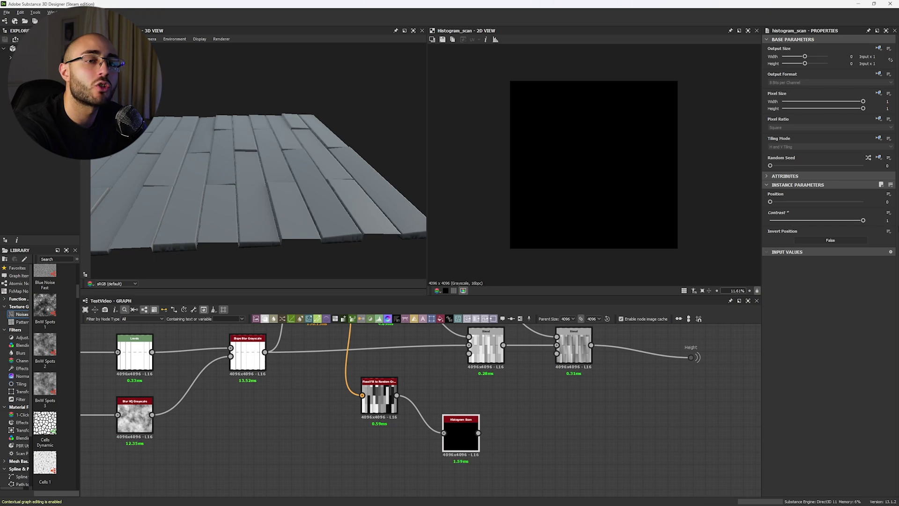
drag(772, 203, 789, 202)
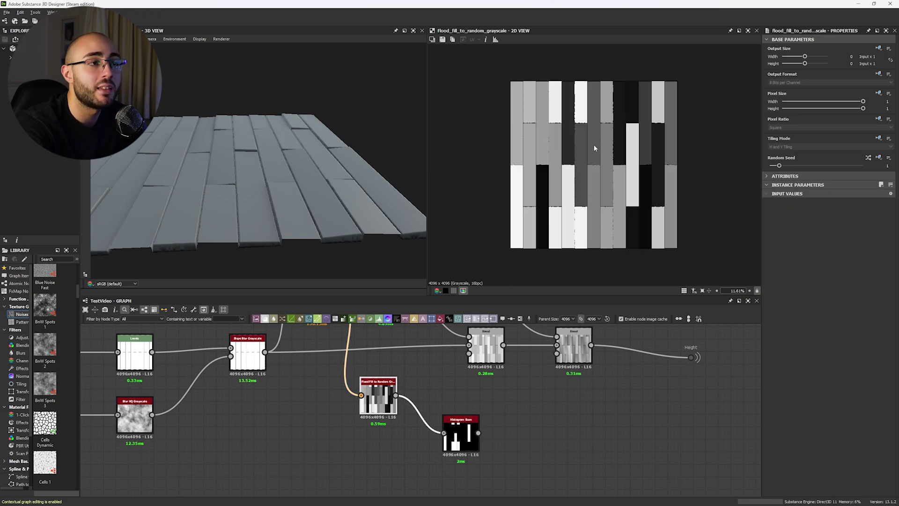
double_click(469, 427)
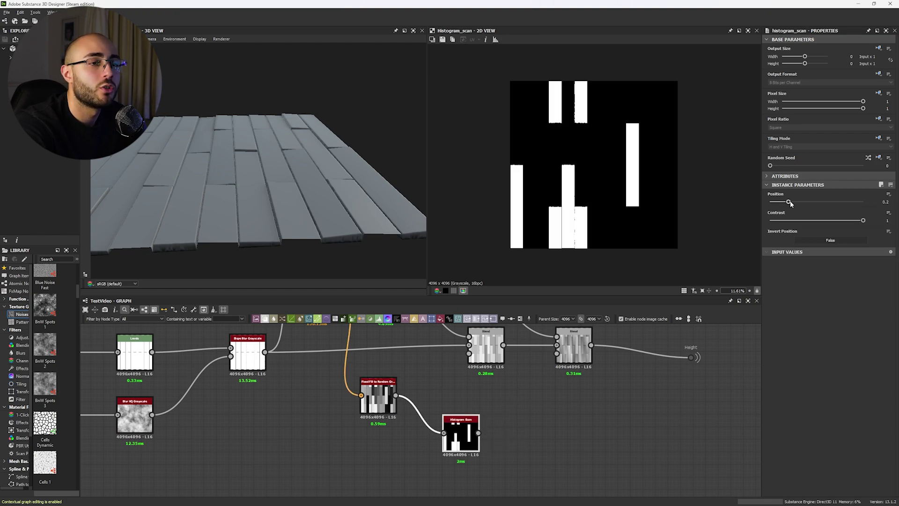
drag(789, 202, 815, 200)
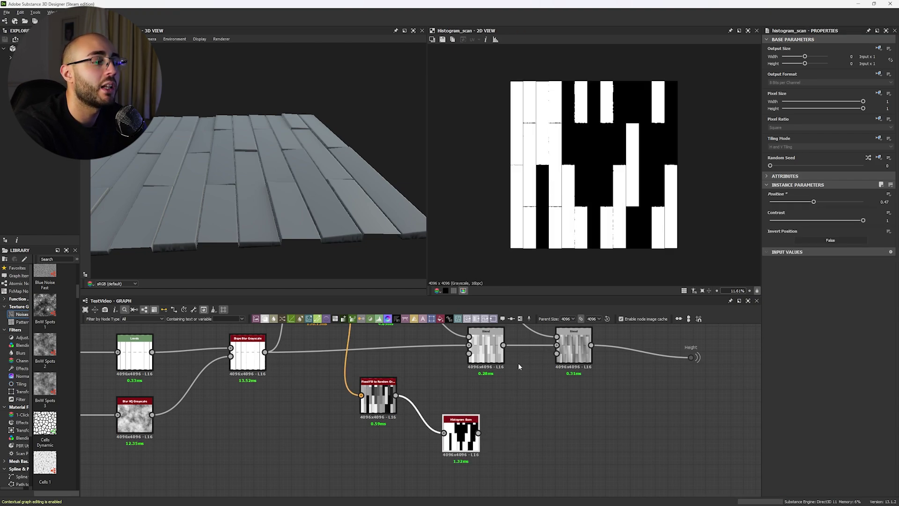
Try the Histogram Scan as the opacity mask of both Blend nodes and compare the planks in 3D
drag(285, 143, 289, 130)
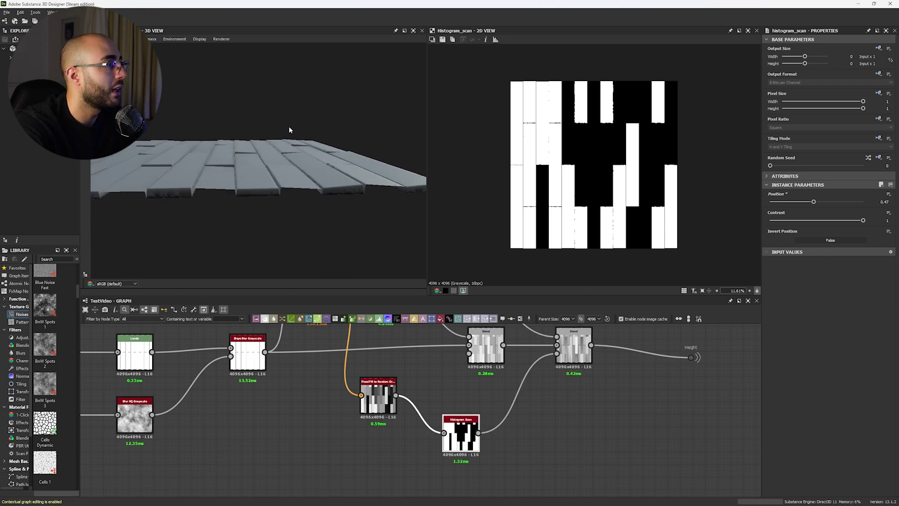
drag(473, 385, 469, 354)
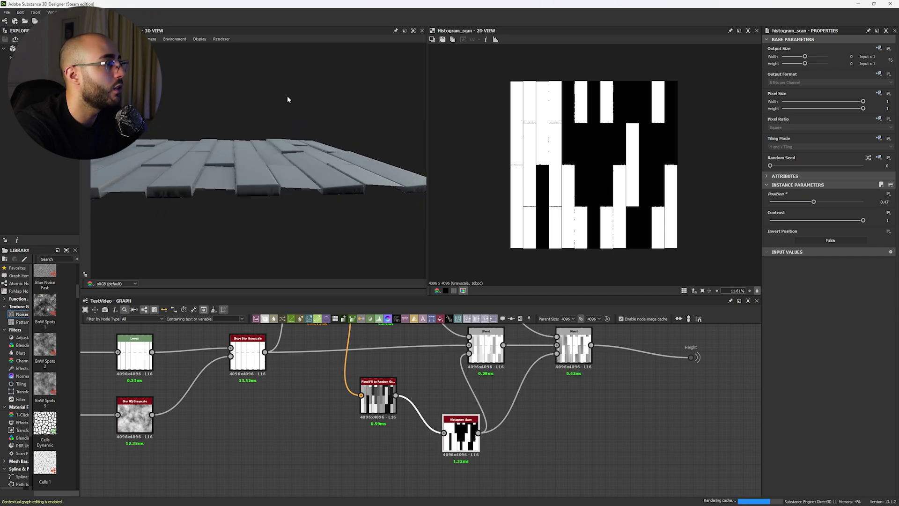
drag(288, 95, 300, 124)
key(ctrl+z)
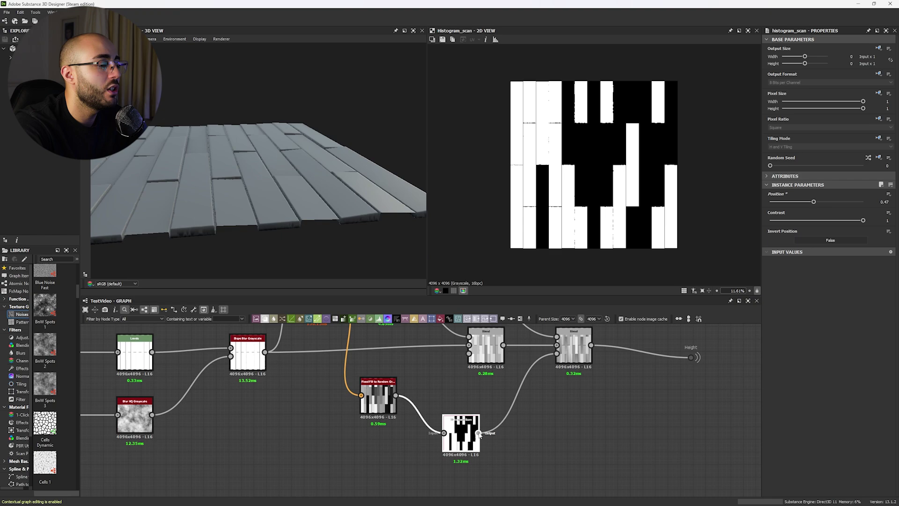
Mask only the first Blend's opacity with the Histogram Scan and place the scan beside its random grayscale node
click(526, 373)
key(Delete)
drag(467, 424, 442, 386)
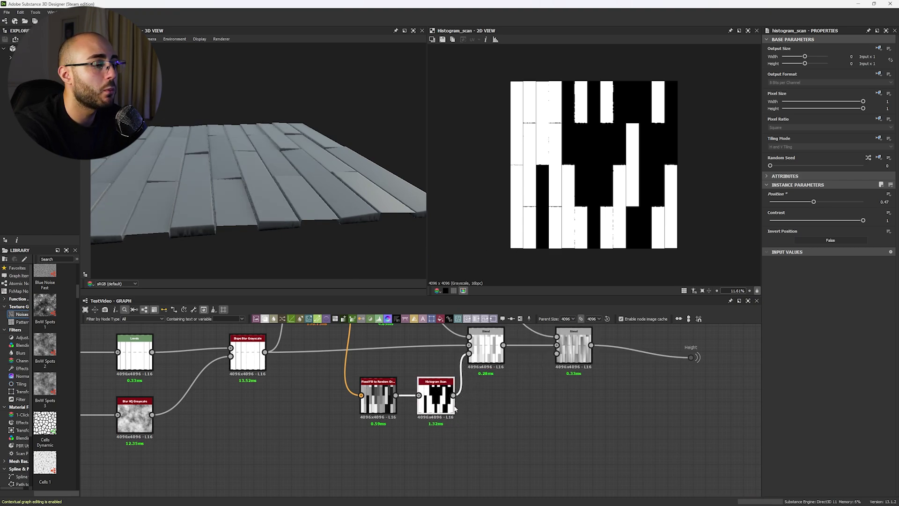
Duplicate the Histogram Scan below the original and combine both scans in a new Blend node
key(ctrl+d)
middle_drag(447, 465, 443, 413)
drag(451, 402, 495, 406)
click(512, 301)
middle_drag(462, 364, 442, 370)
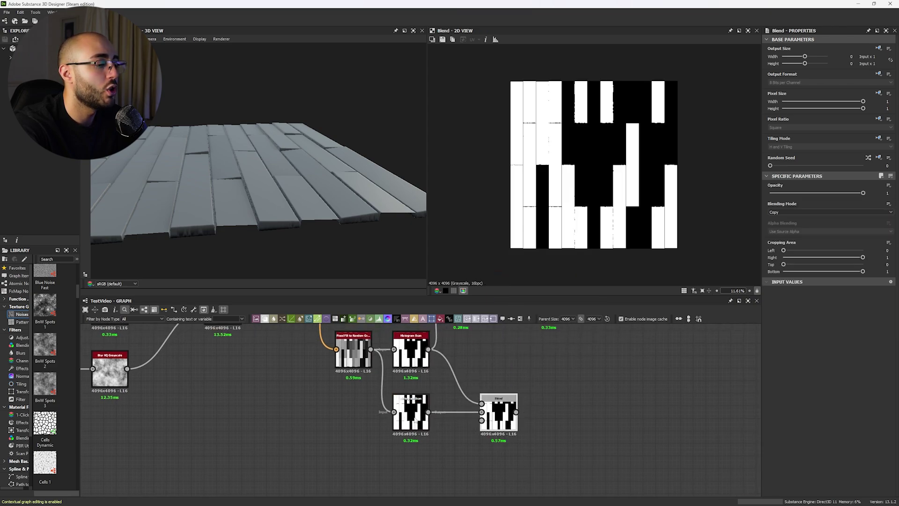
Set the blending mode of the Blend that combines the two Histogram Scans to Subtract
click(796, 214)
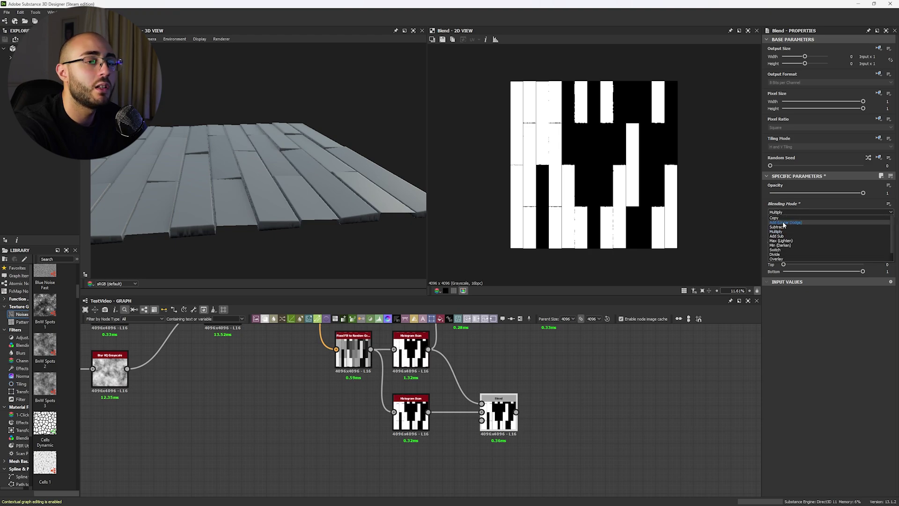
click(787, 222)
middle_drag(427, 382, 424, 397)
middle_drag(459, 373, 411, 395)
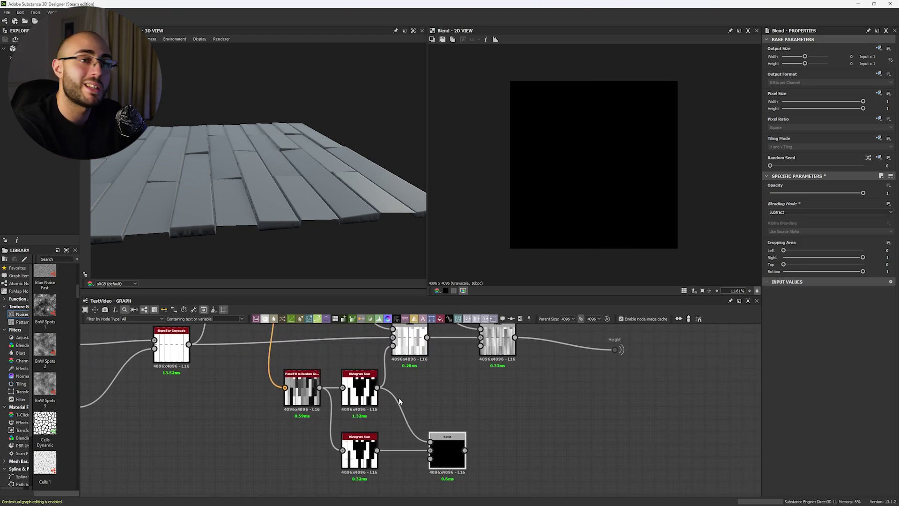
Set the duplicated Histogram Scan's position to 0.7 and inspect the planks in the 3D view
click(362, 442)
drag(814, 201, 835, 202)
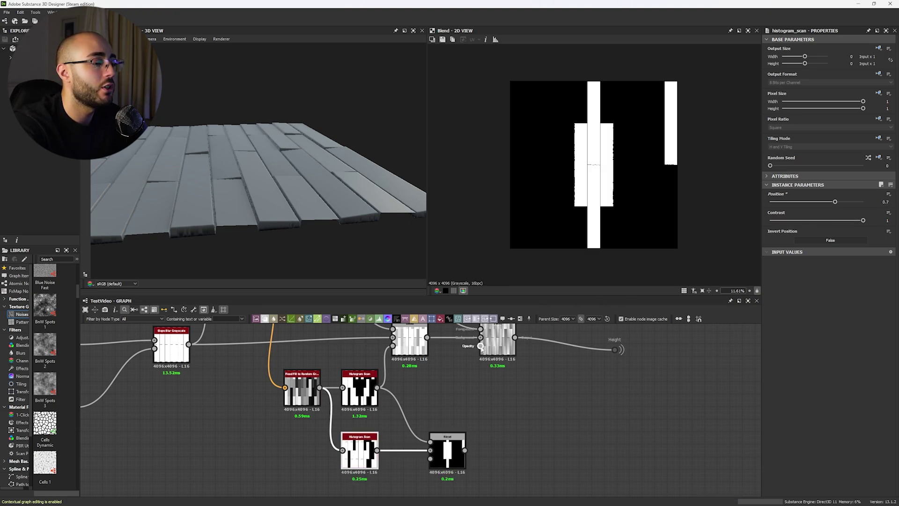
drag(299, 220, 326, 183)
scroll(372, 241, down, 6)
scroll(322, 185, up, 3)
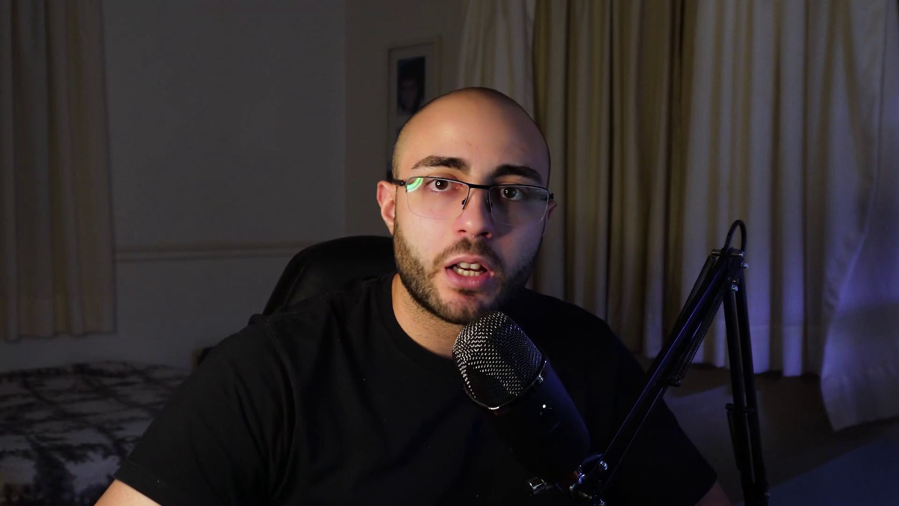